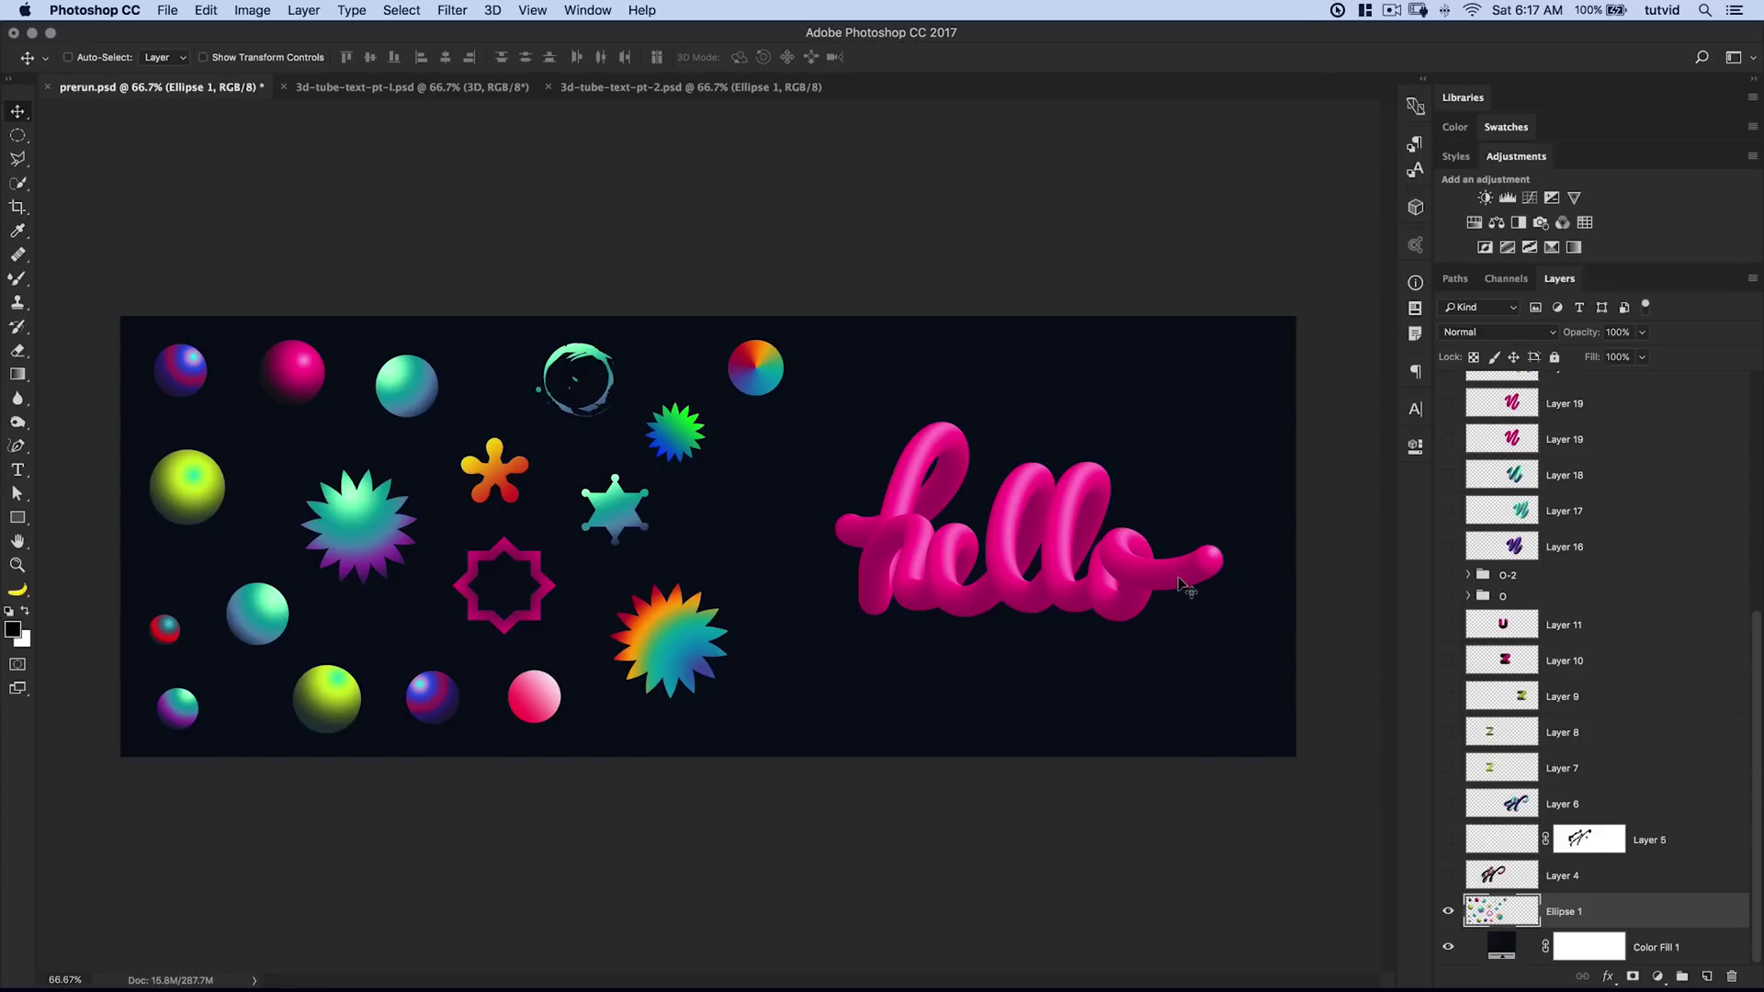
Scroll the Layers list to the top with the pink 'hello' tube layer still visible
scroll(1470, 843, "up", 8)
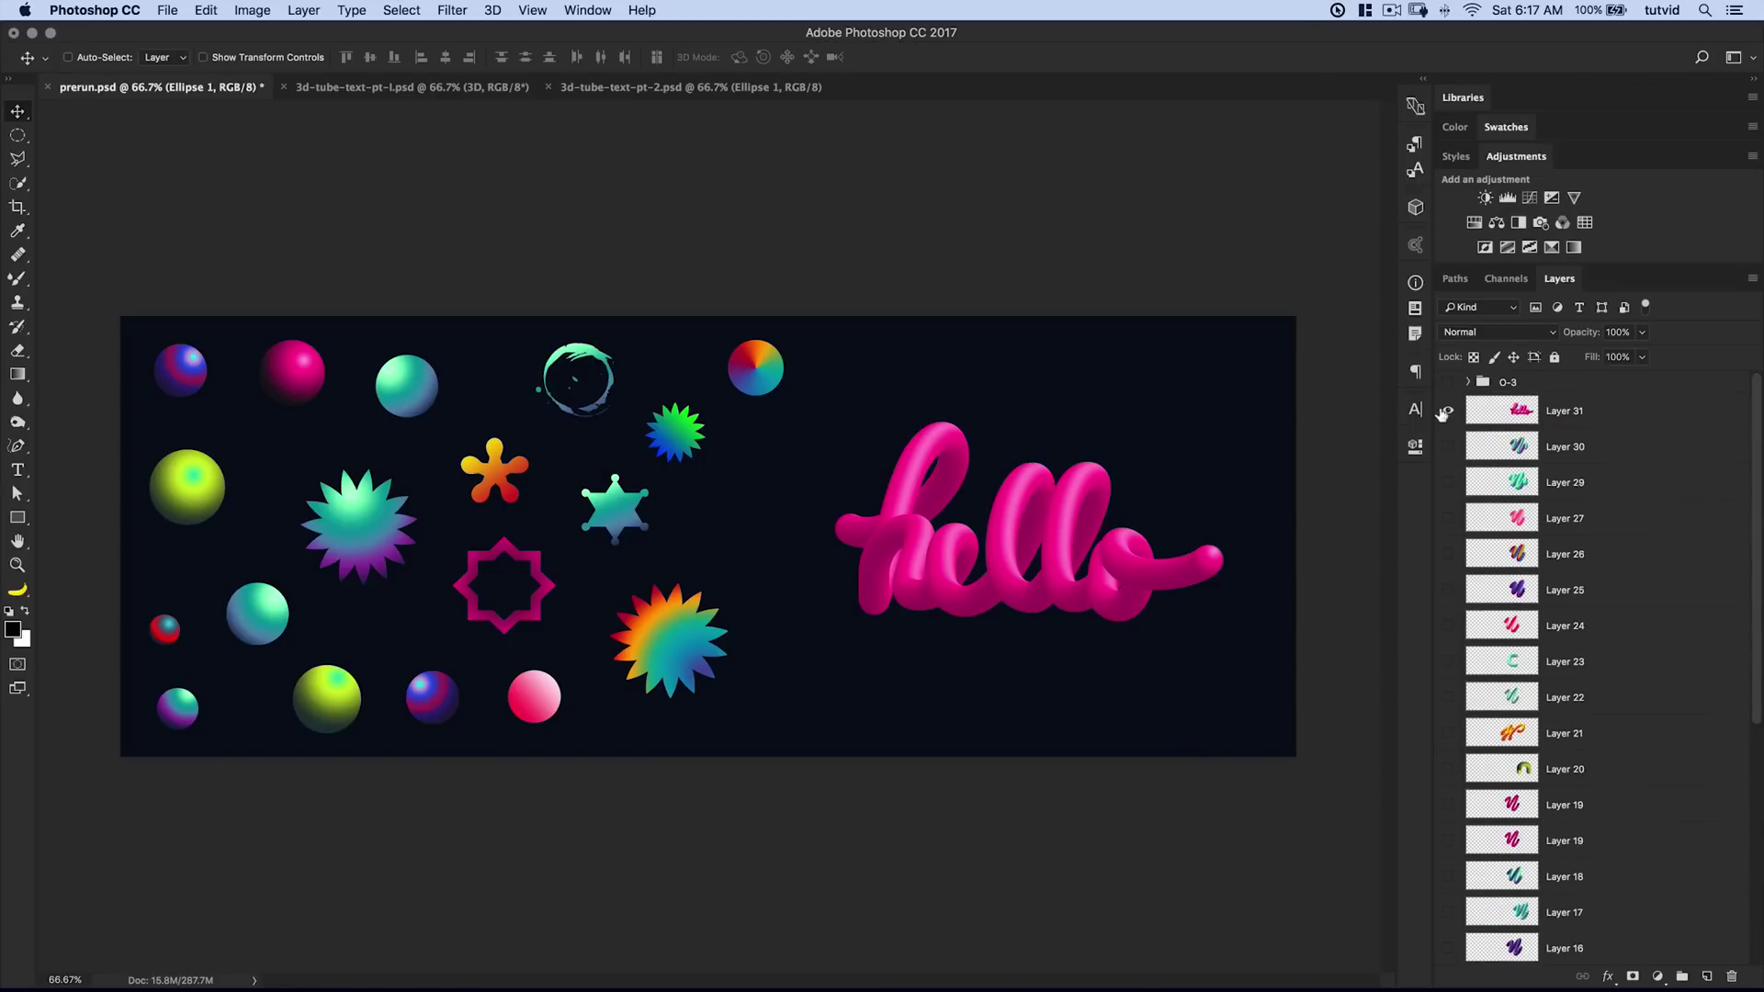
Hide 'hello', then preview the Layer 30–23 tube squiggles and green C one at a time
left_click(1450, 412)
left_click(1448, 447)
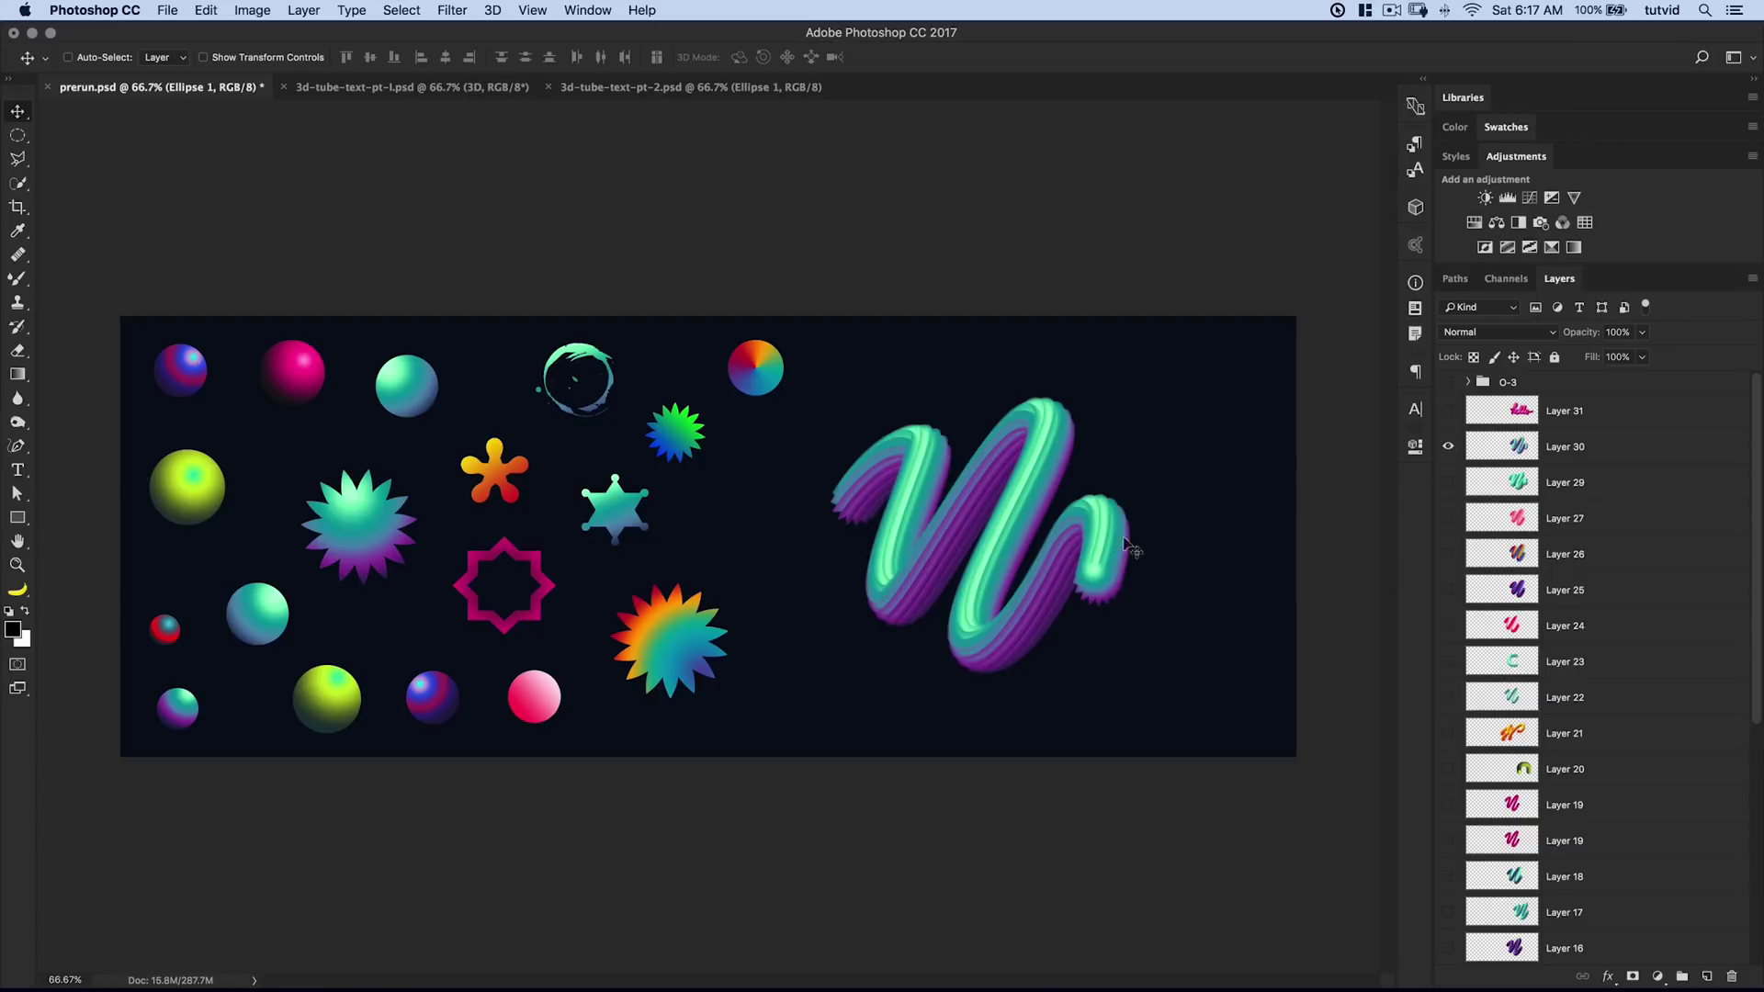
left_click(1448, 446)
left_click(1449, 482)
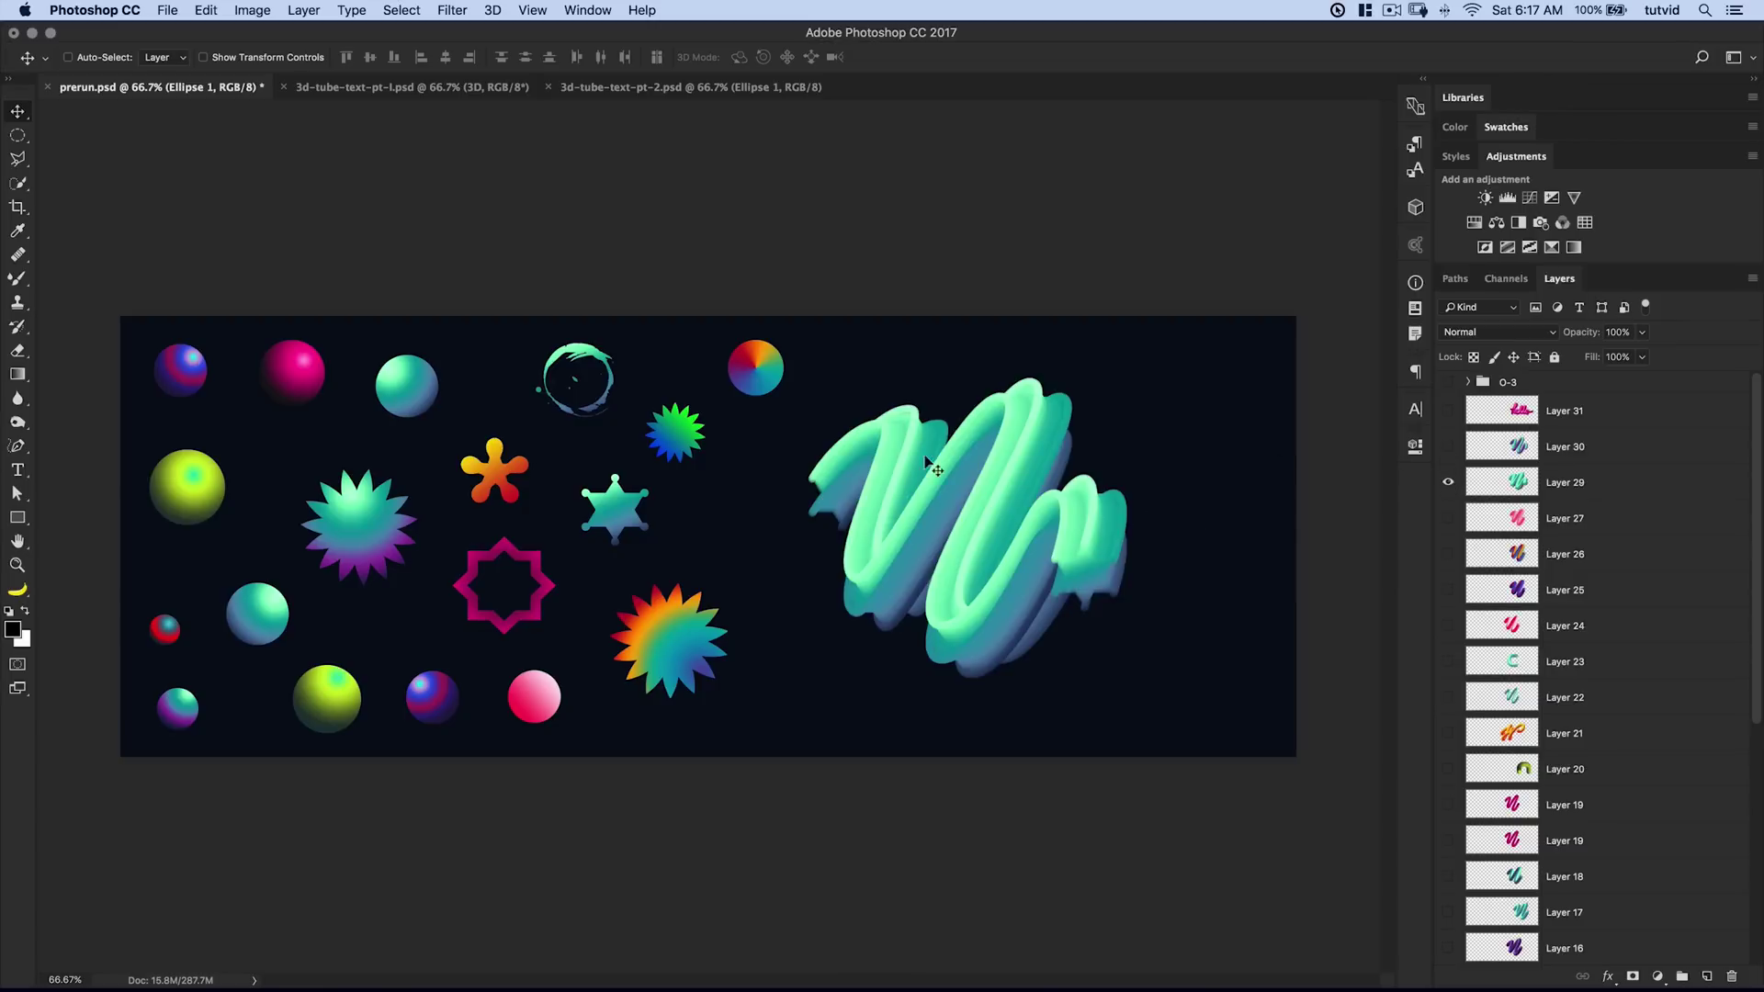
left_click(1450, 482)
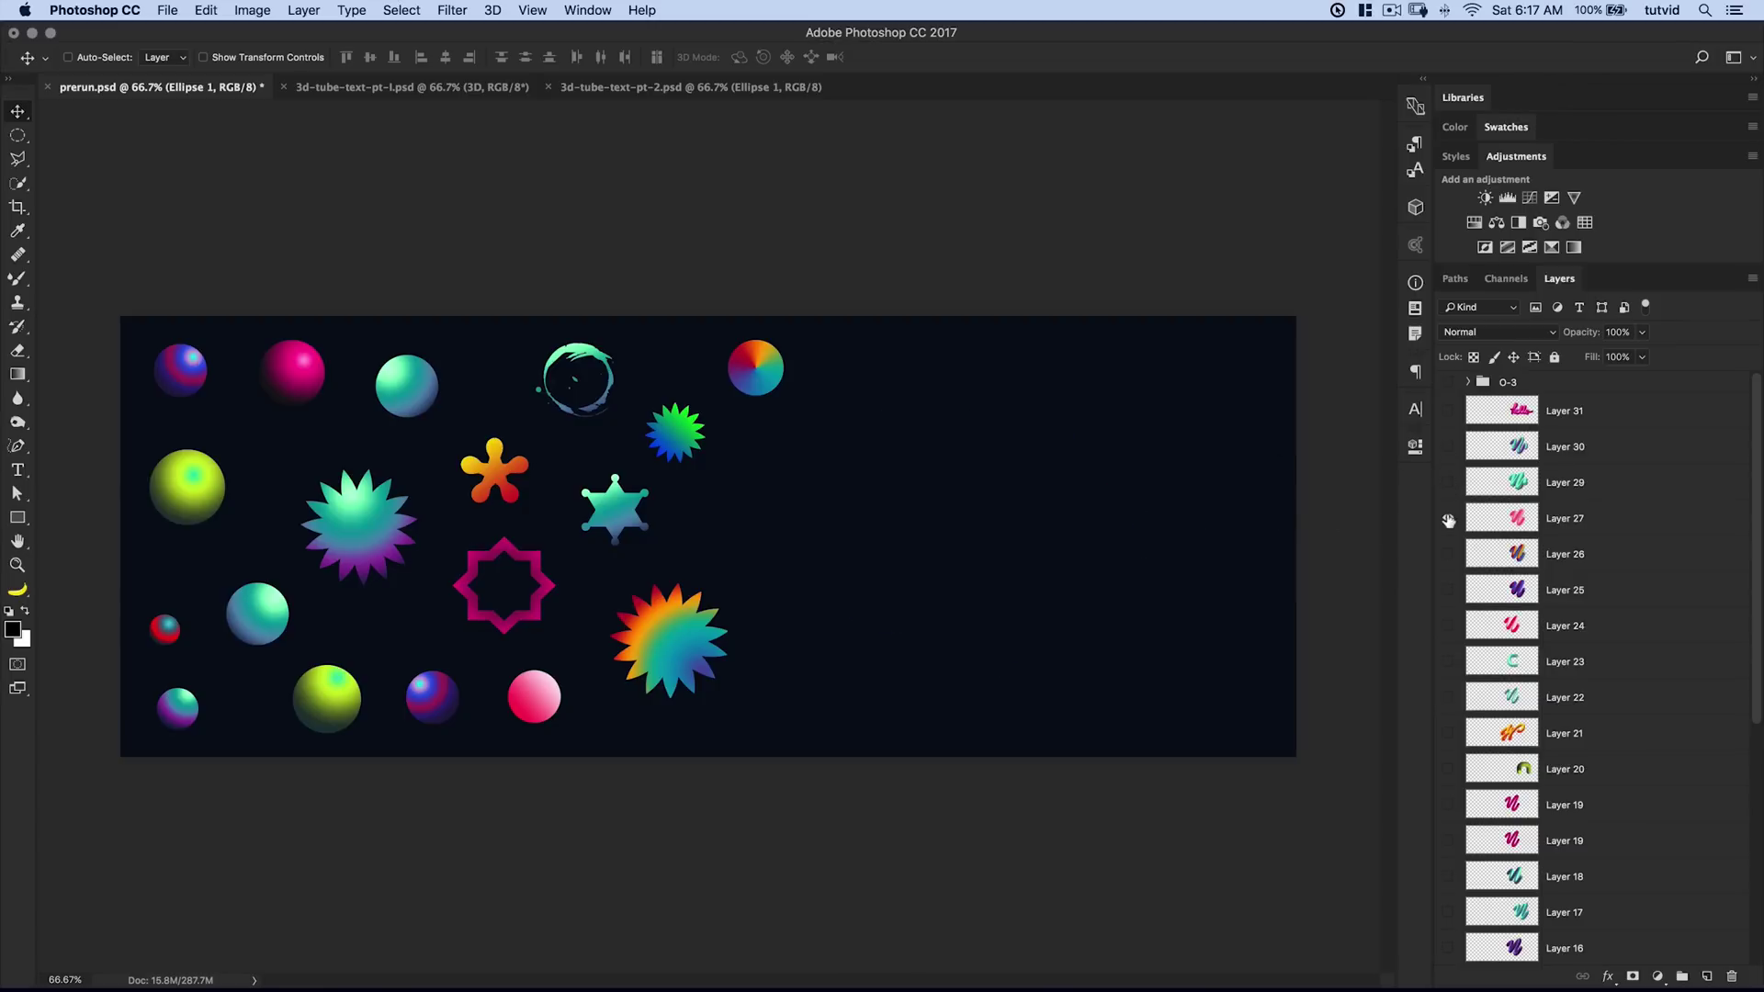
left_click(1449, 519)
left_click(1449, 519)
left_click(1448, 556)
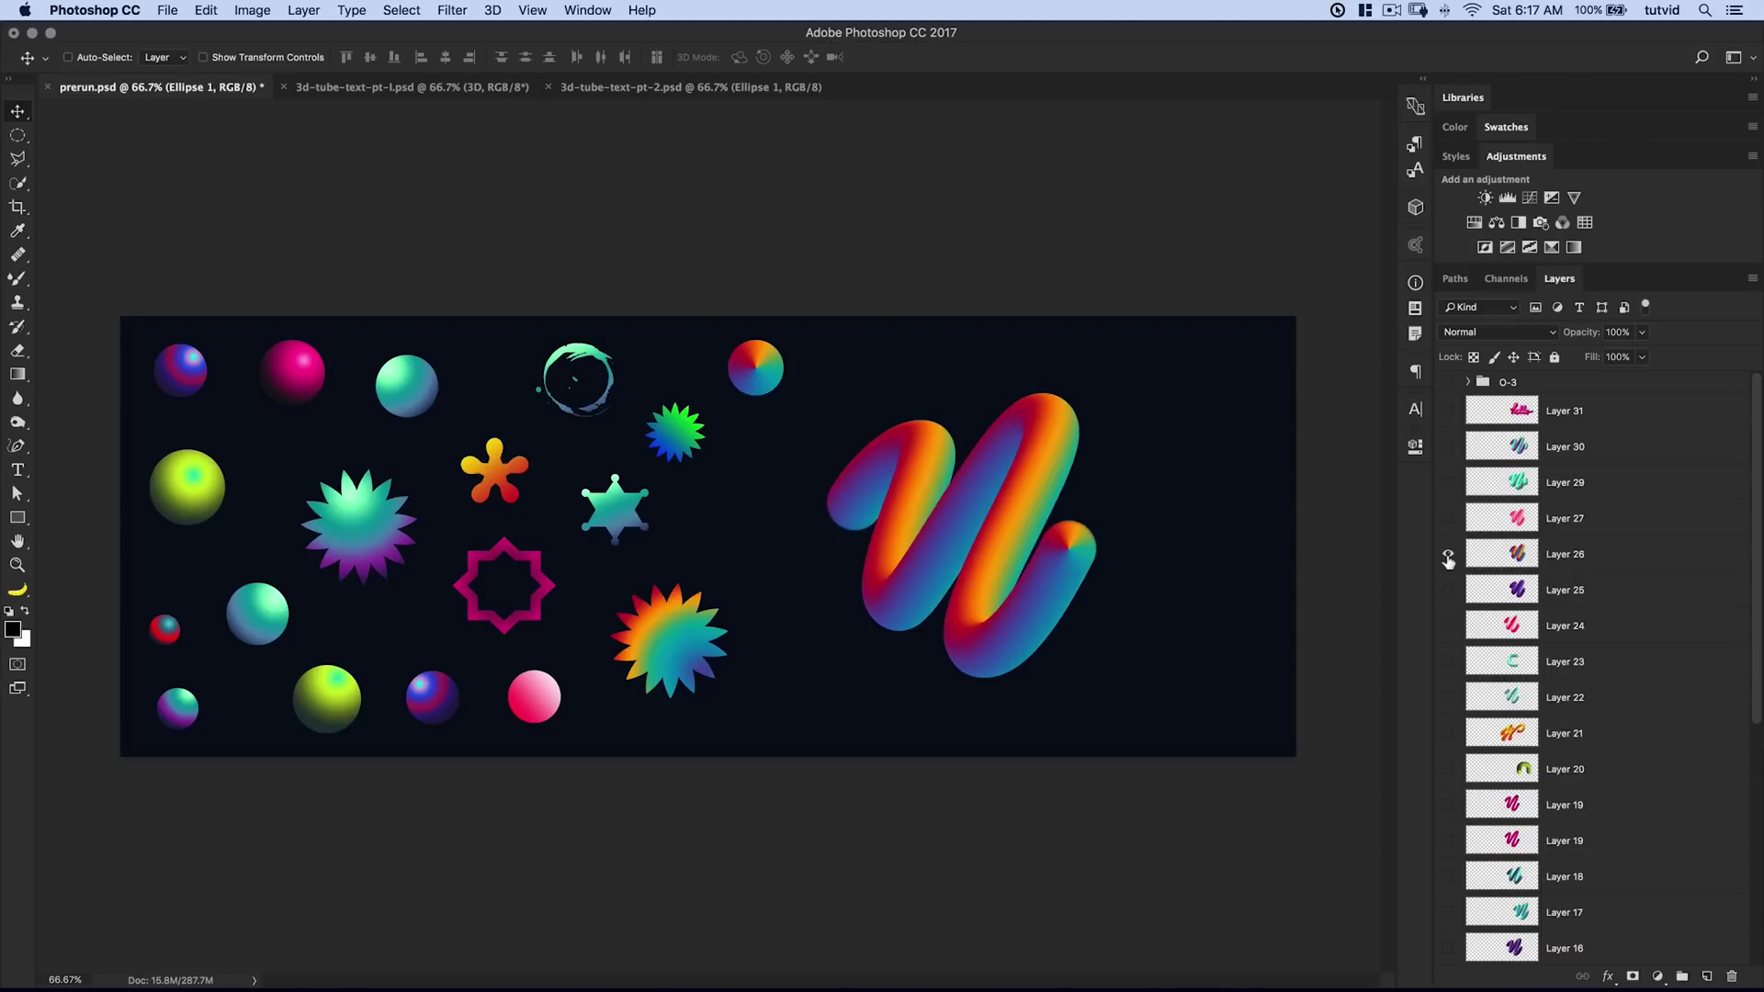
left_click(1448, 556)
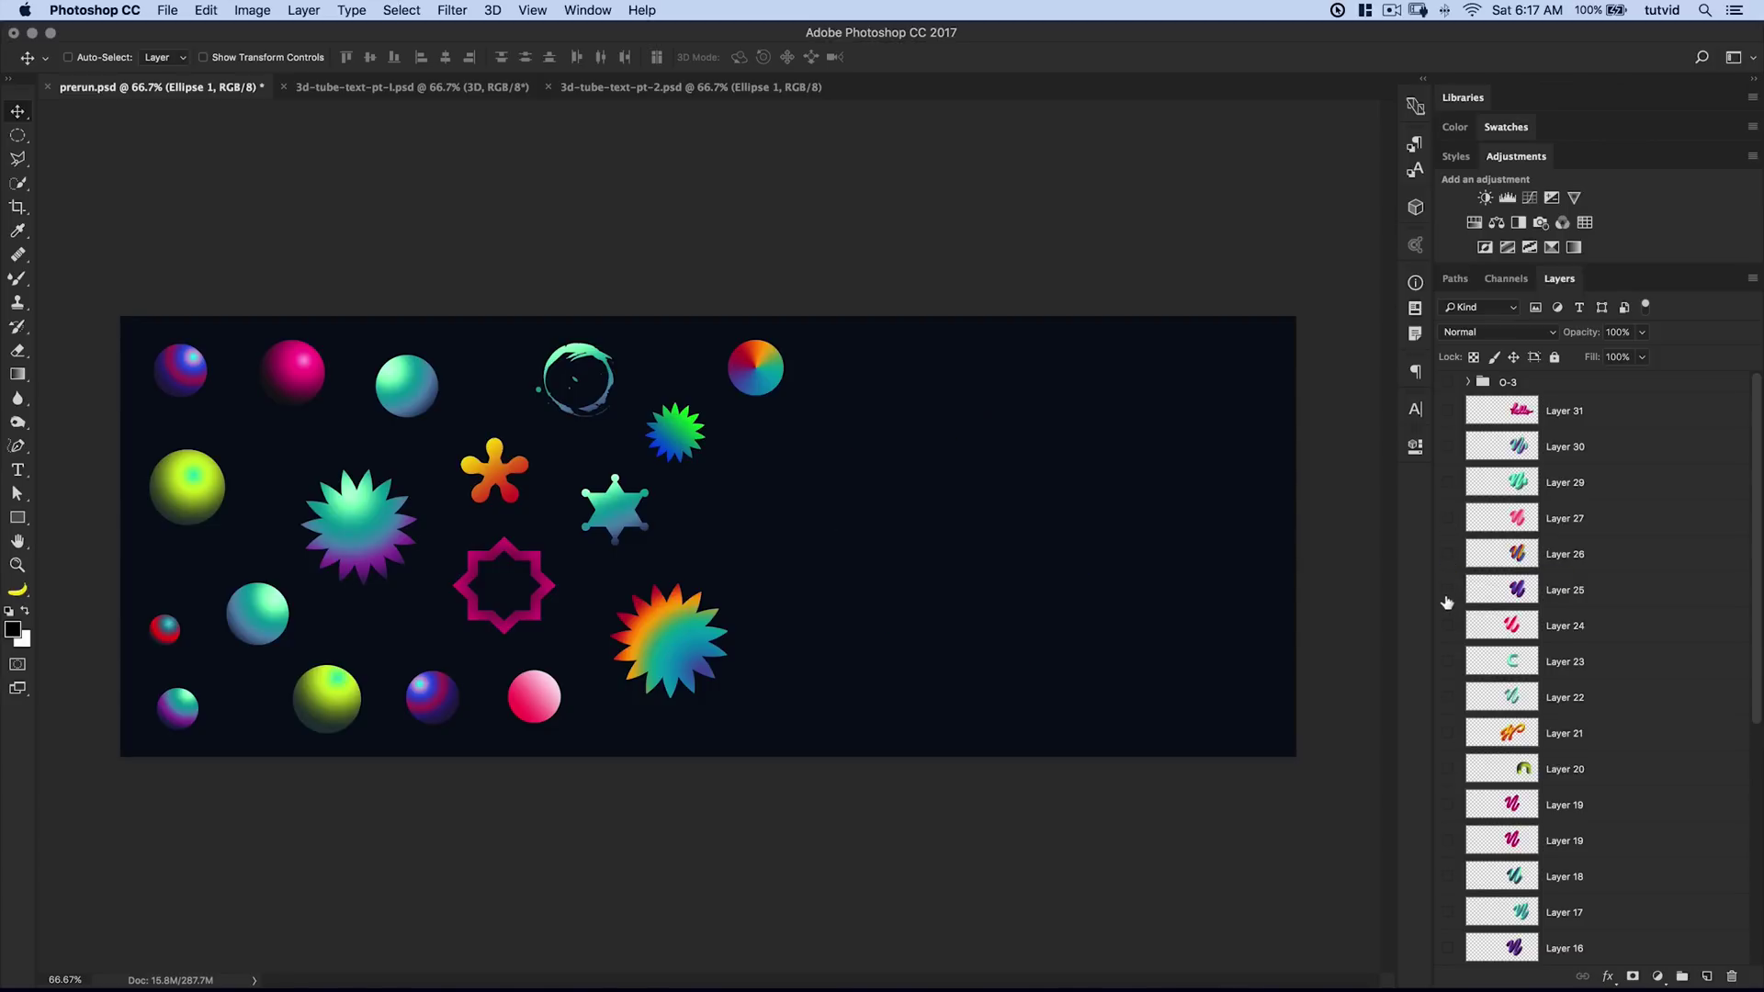
left_click(1447, 590)
left_click(1448, 590)
left_click(1448, 626)
left_click(1449, 626)
left_click(1452, 661)
left_click(1451, 662)
Move the orange Layer 21 tube lettering about 117 px right, then hide it
left_click(1448, 734)
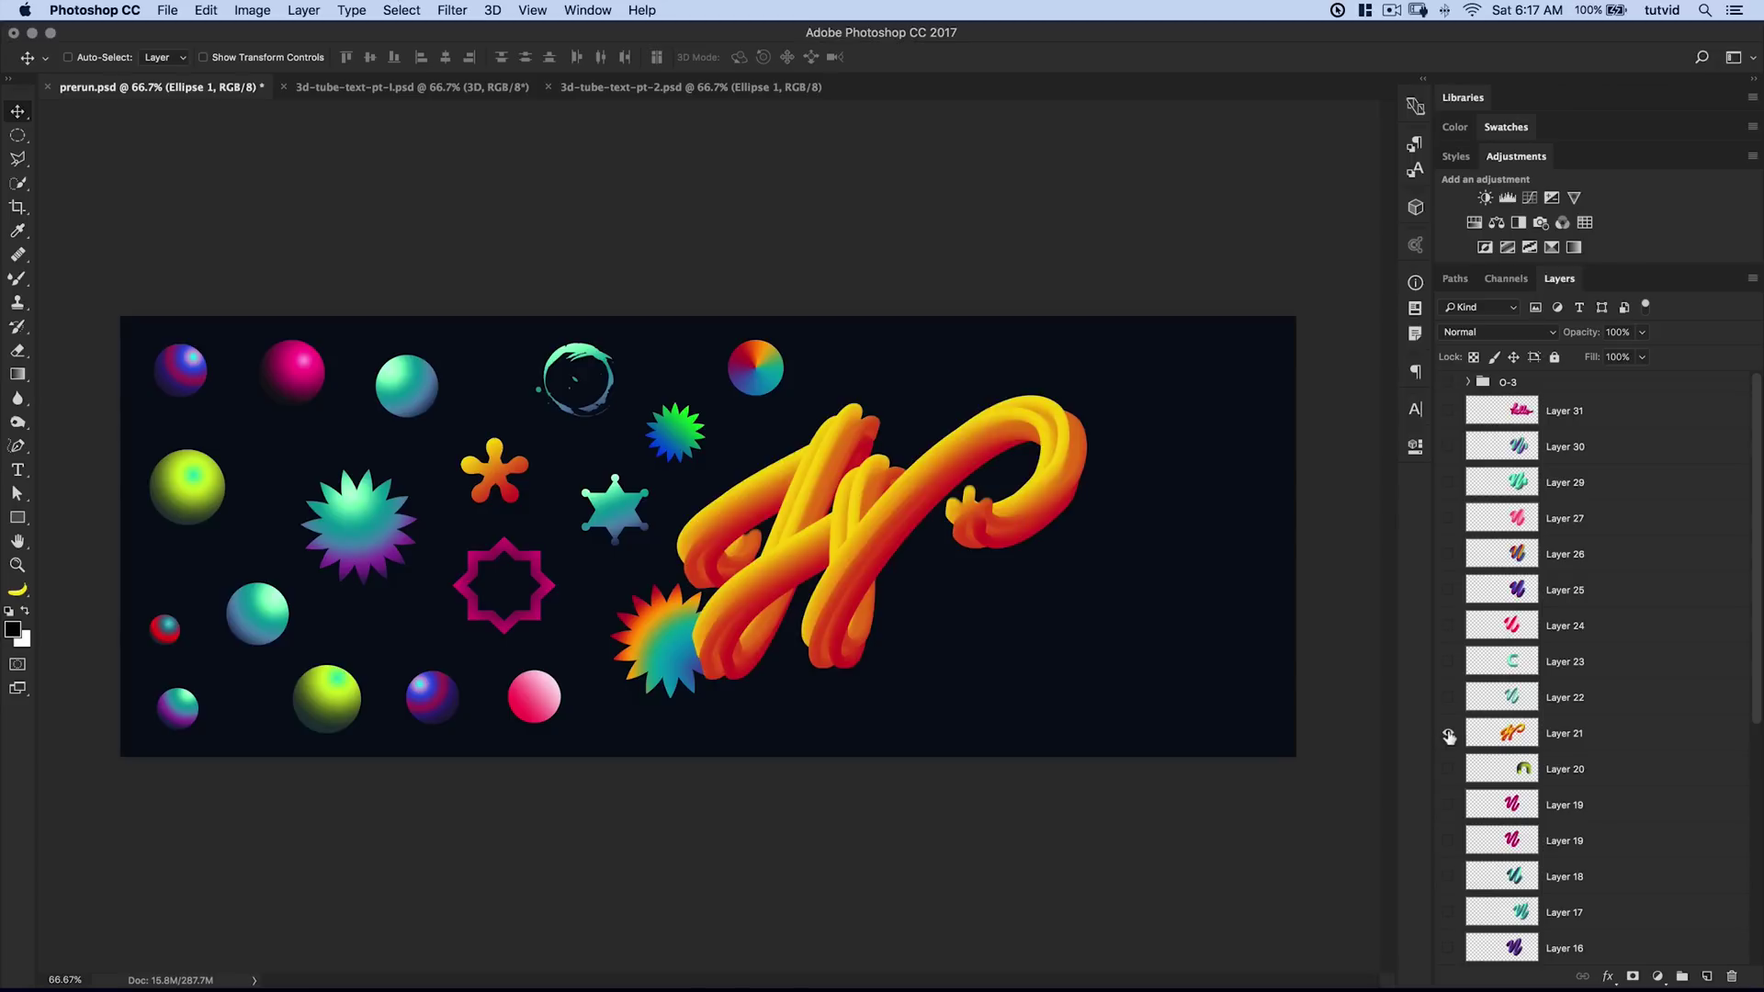
left_click(1448, 735)
left_click(1450, 734)
left_click(1517, 746)
left_click_drag(845, 551, 952, 554)
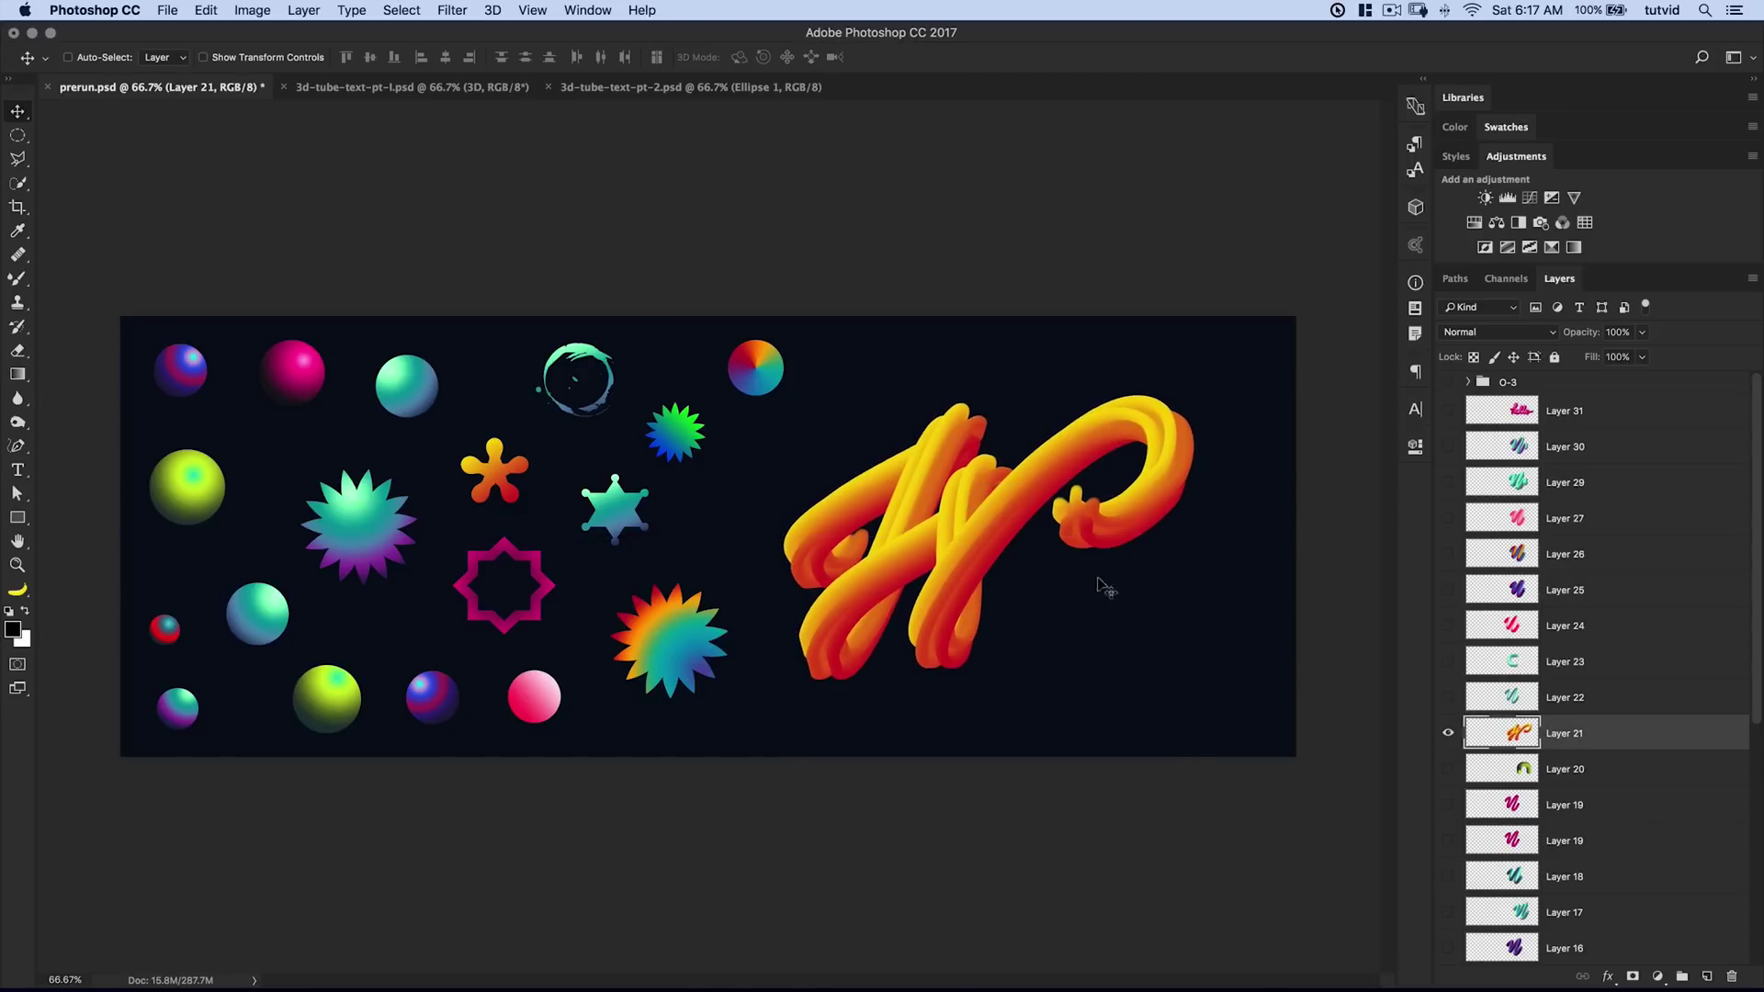
left_click(1448, 735)
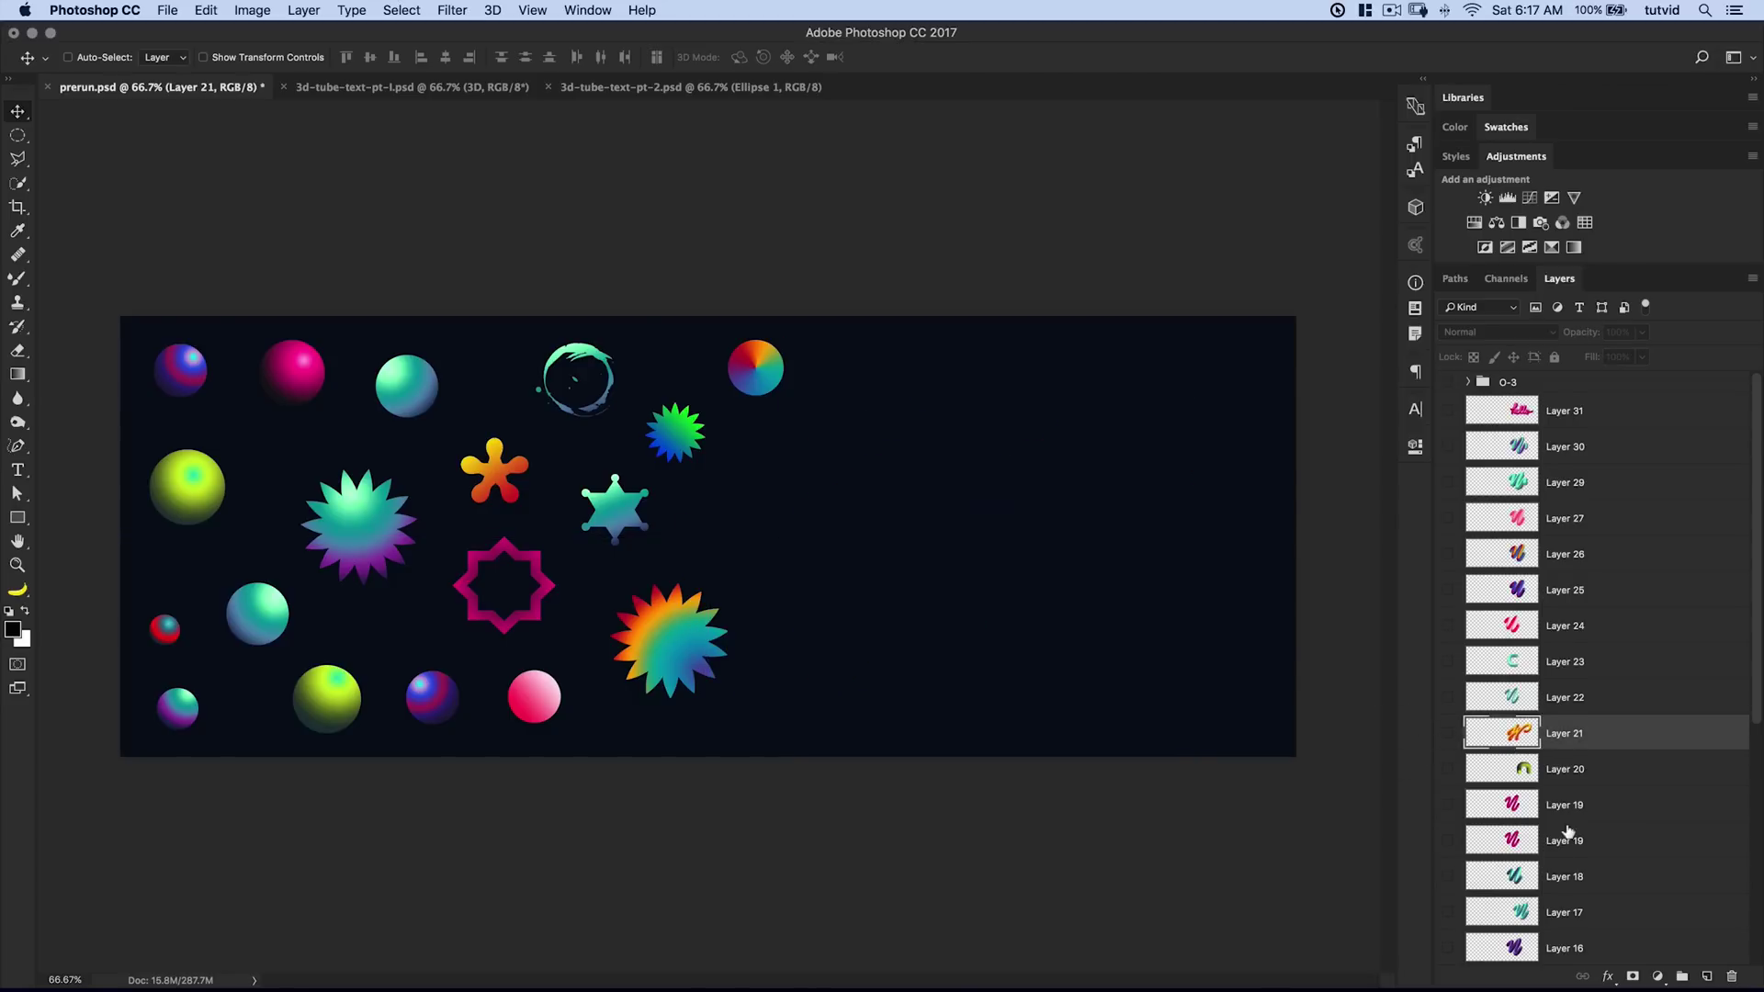
Shift Layer 10's pink tube Z further right, hide it, and switch to 3d-tube-text-pt-2.psd
scroll(1568, 832, "down", 10)
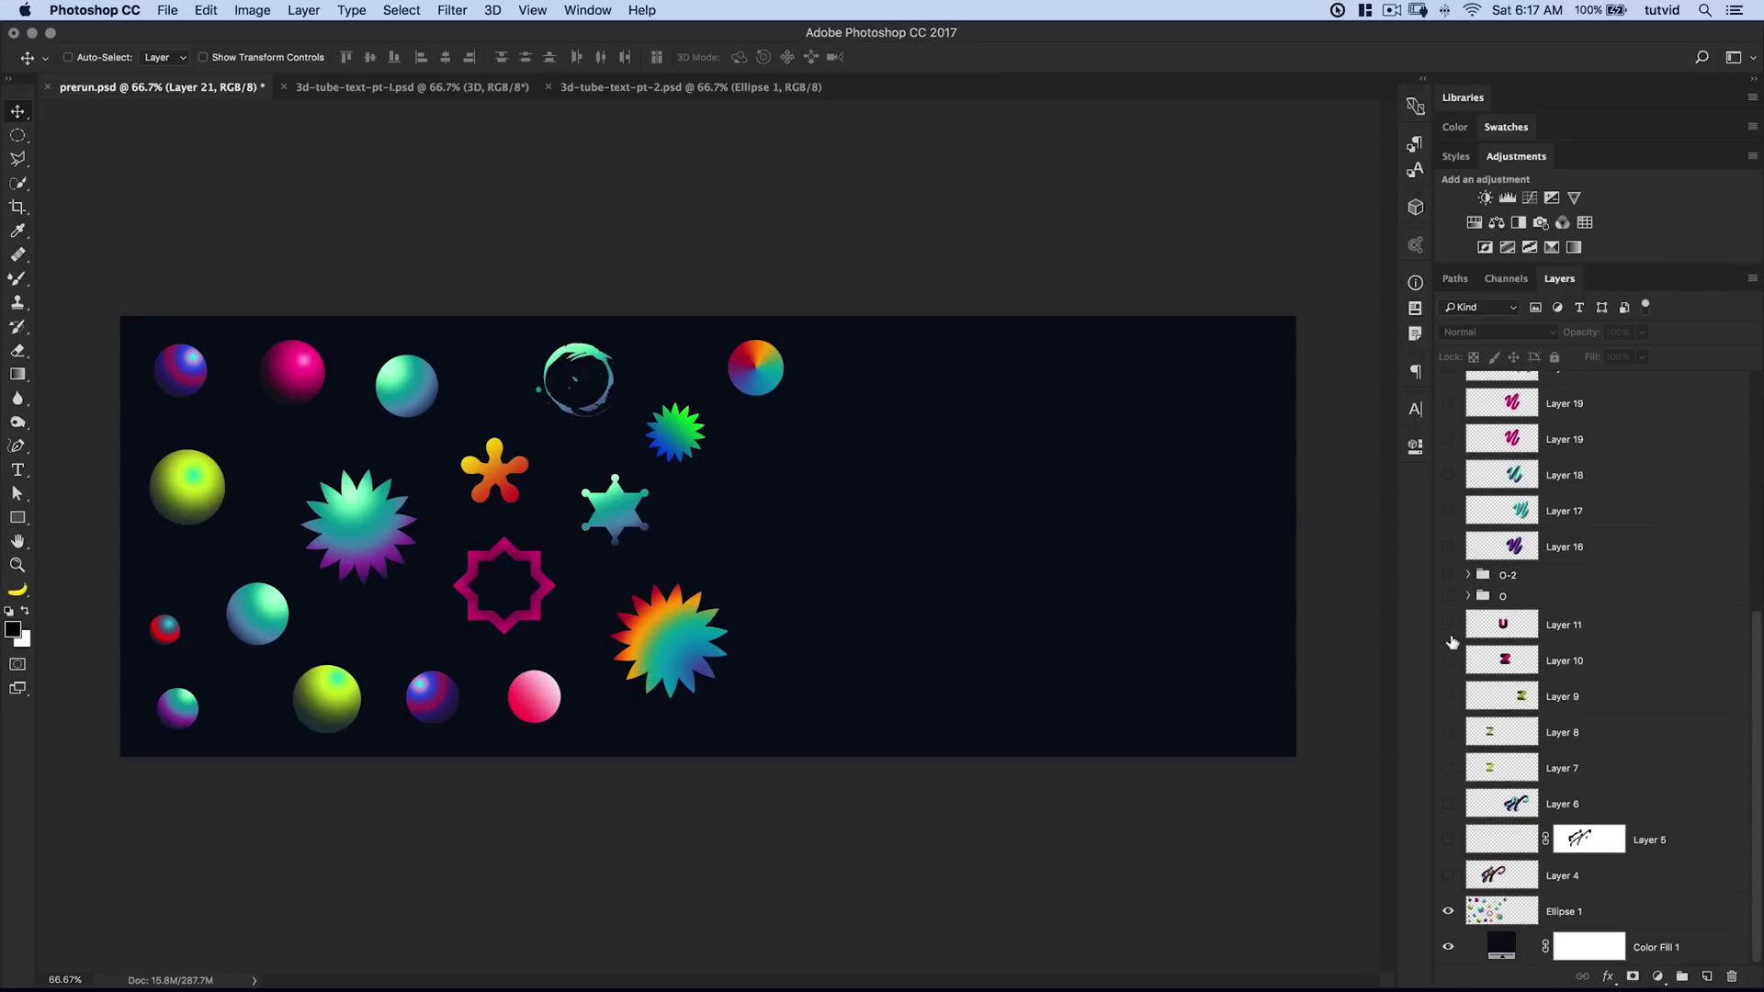
left_click(1449, 661)
left_click(1480, 658)
left_click_drag(785, 491, 1054, 489)
left_click(1448, 663)
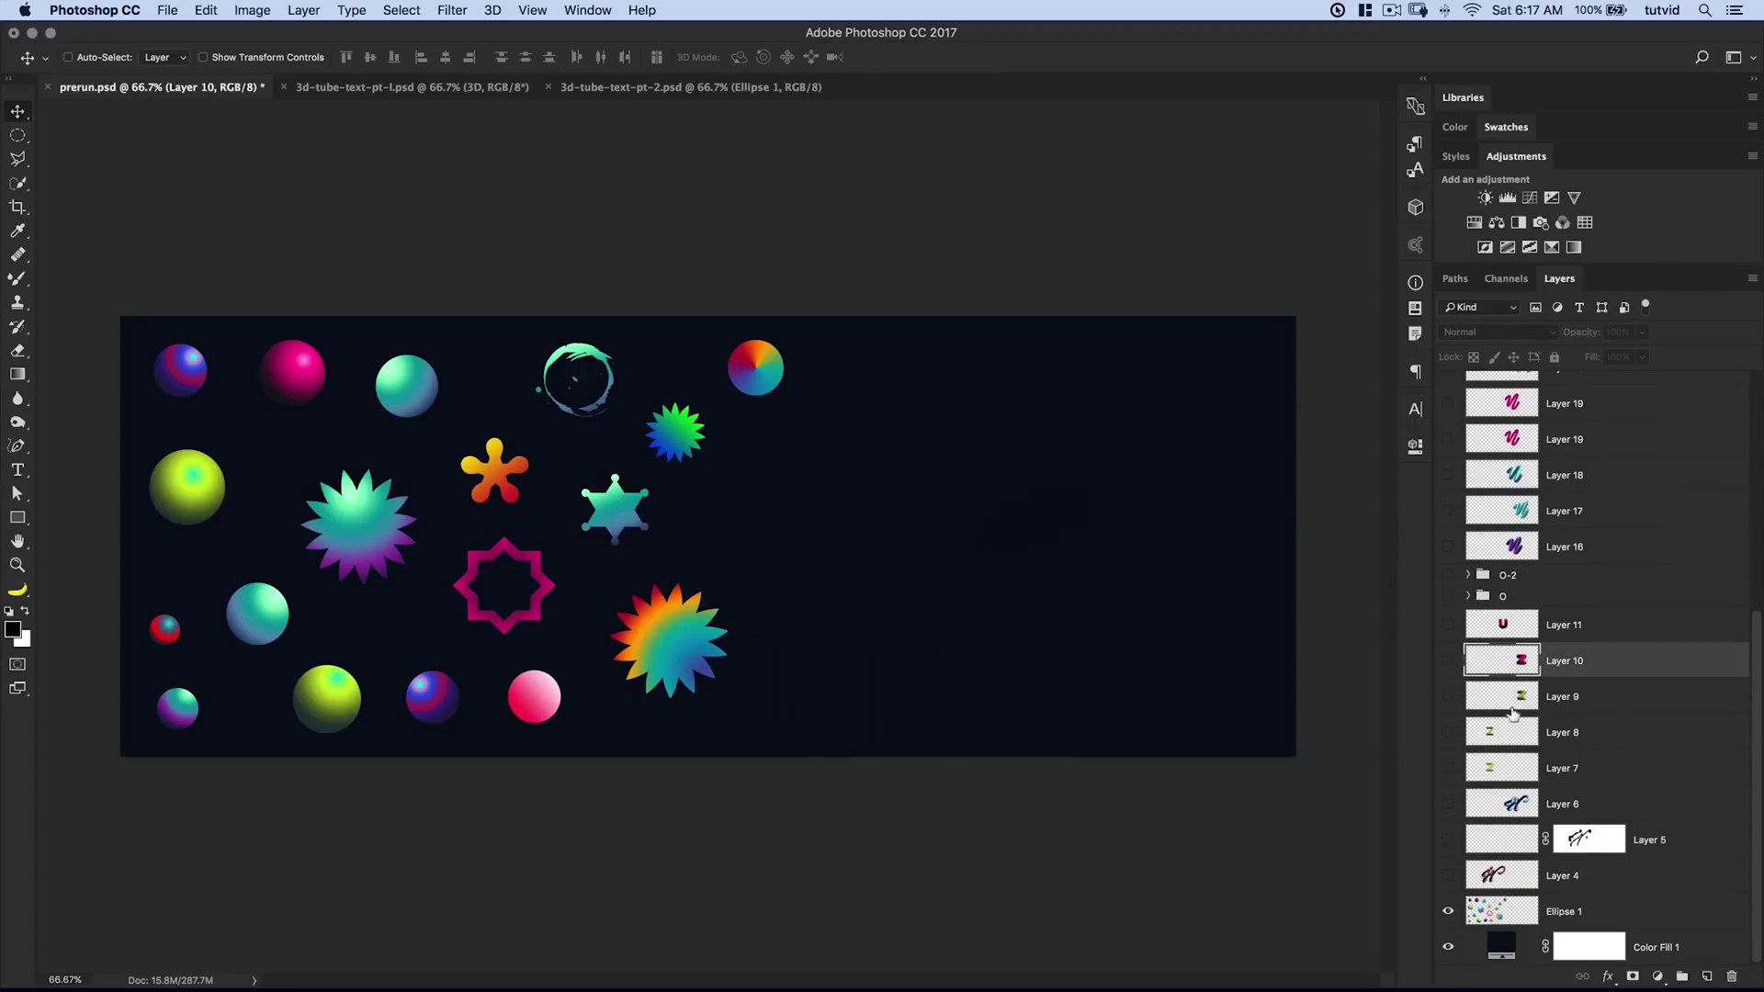
scroll(1470, 643, "up", 10)
left_click(705, 89)
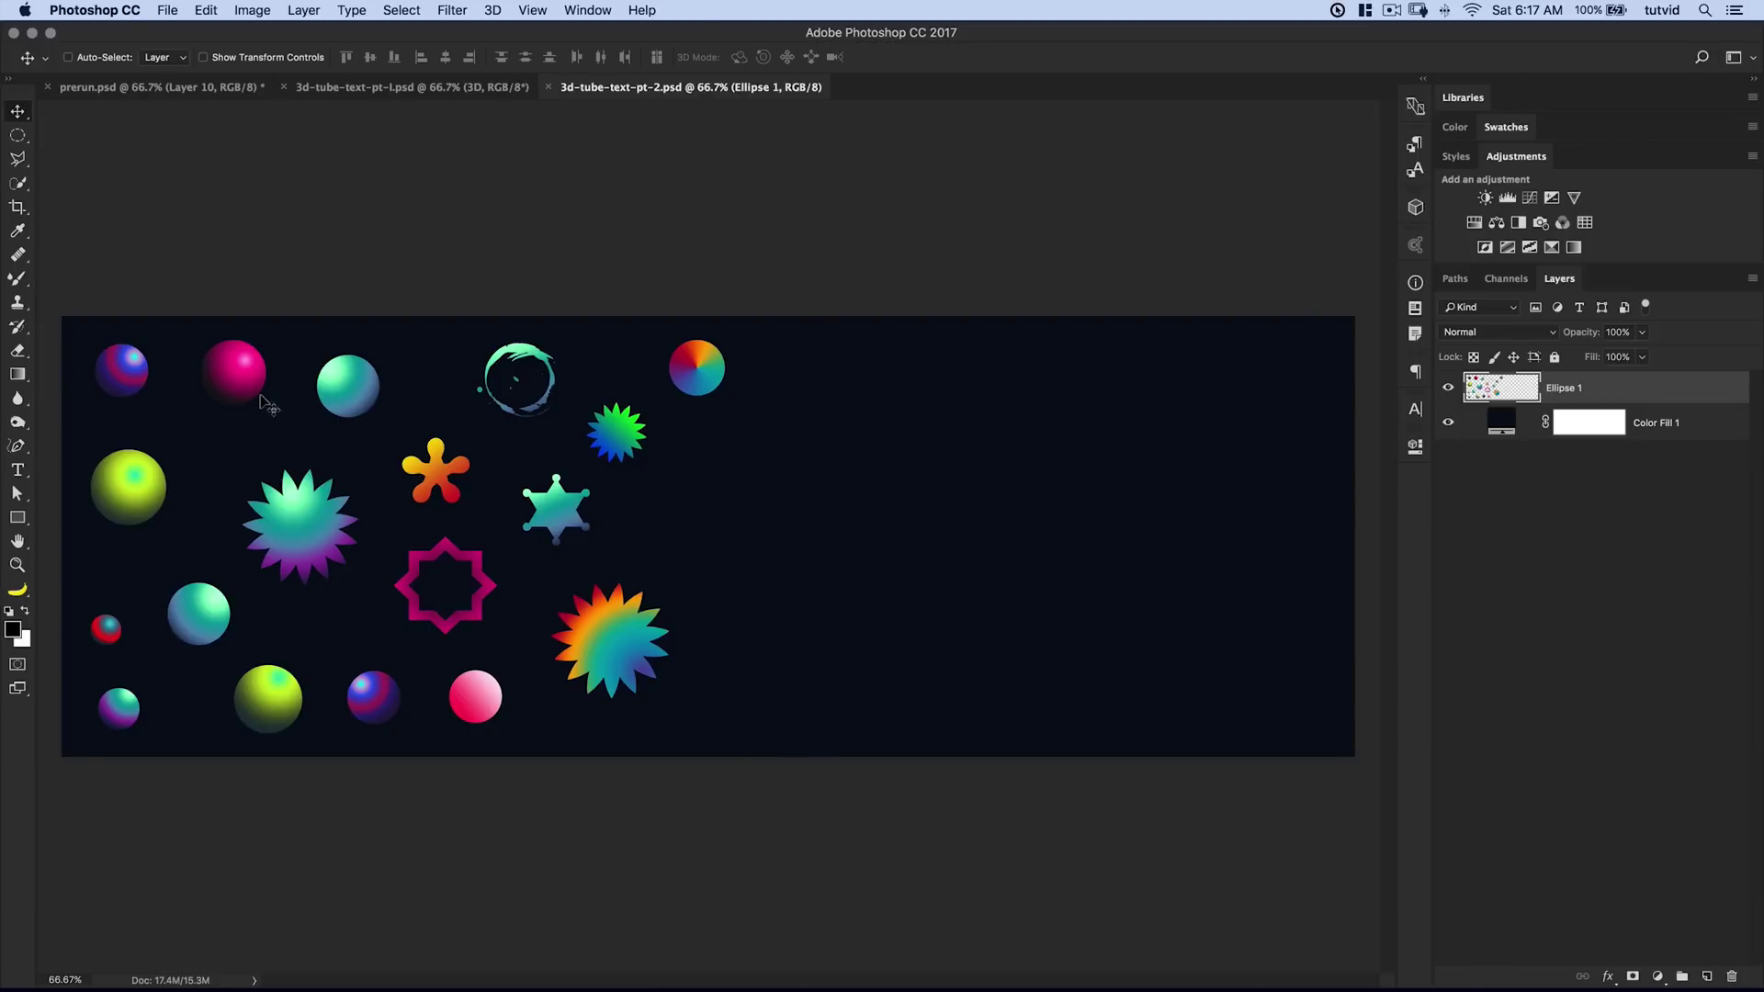
Give the Ellipse 1 shapes layer the new name 'samplers'
type("samplers")
key("Return")
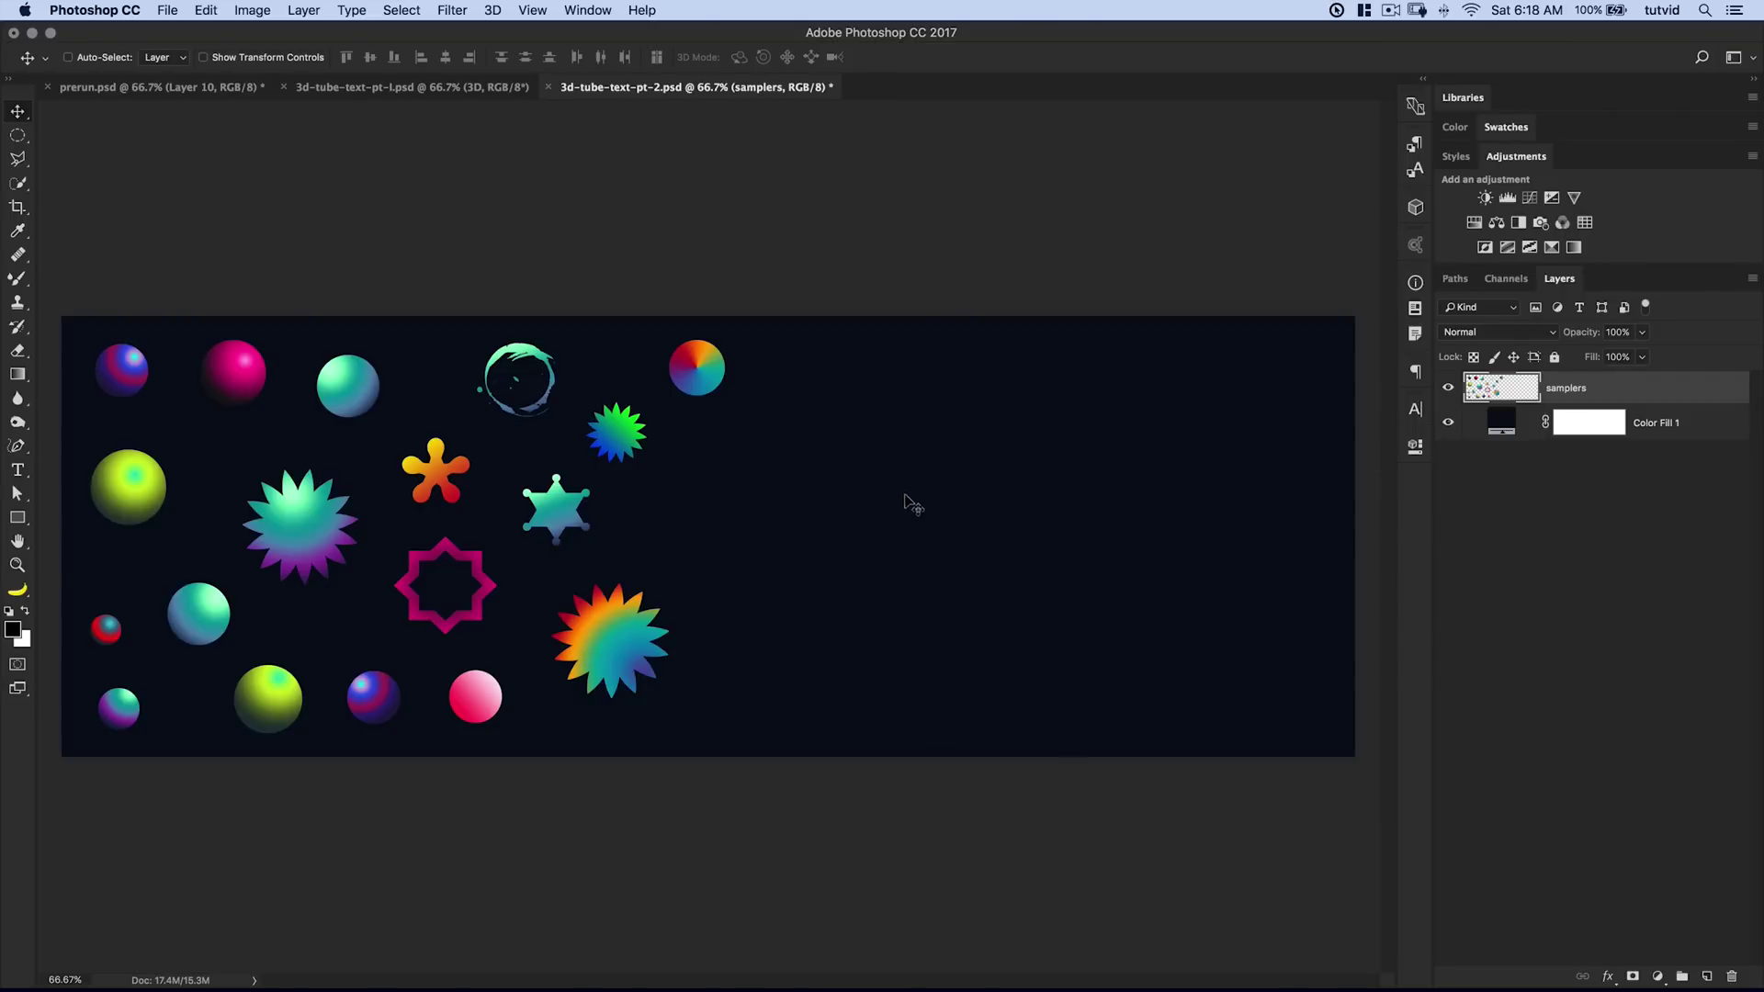
Draw a 684 px square path, in Path mode, to the right of the samples
left_click(20, 520)
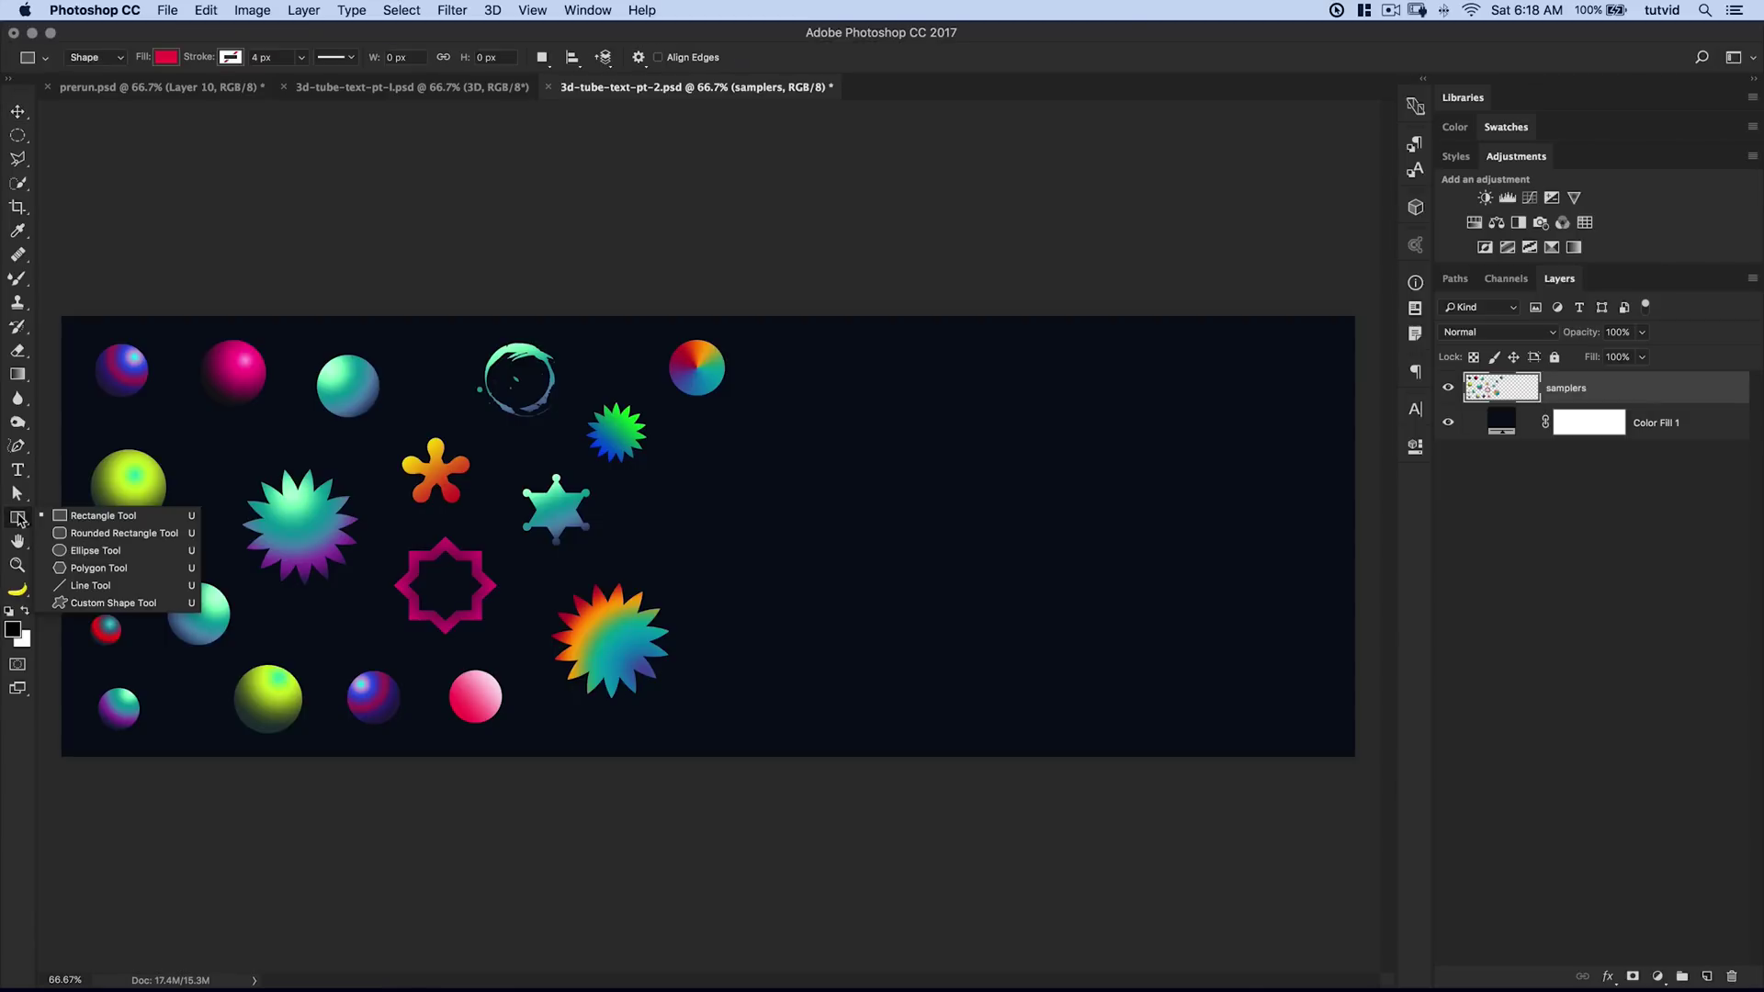
left_click(81, 516)
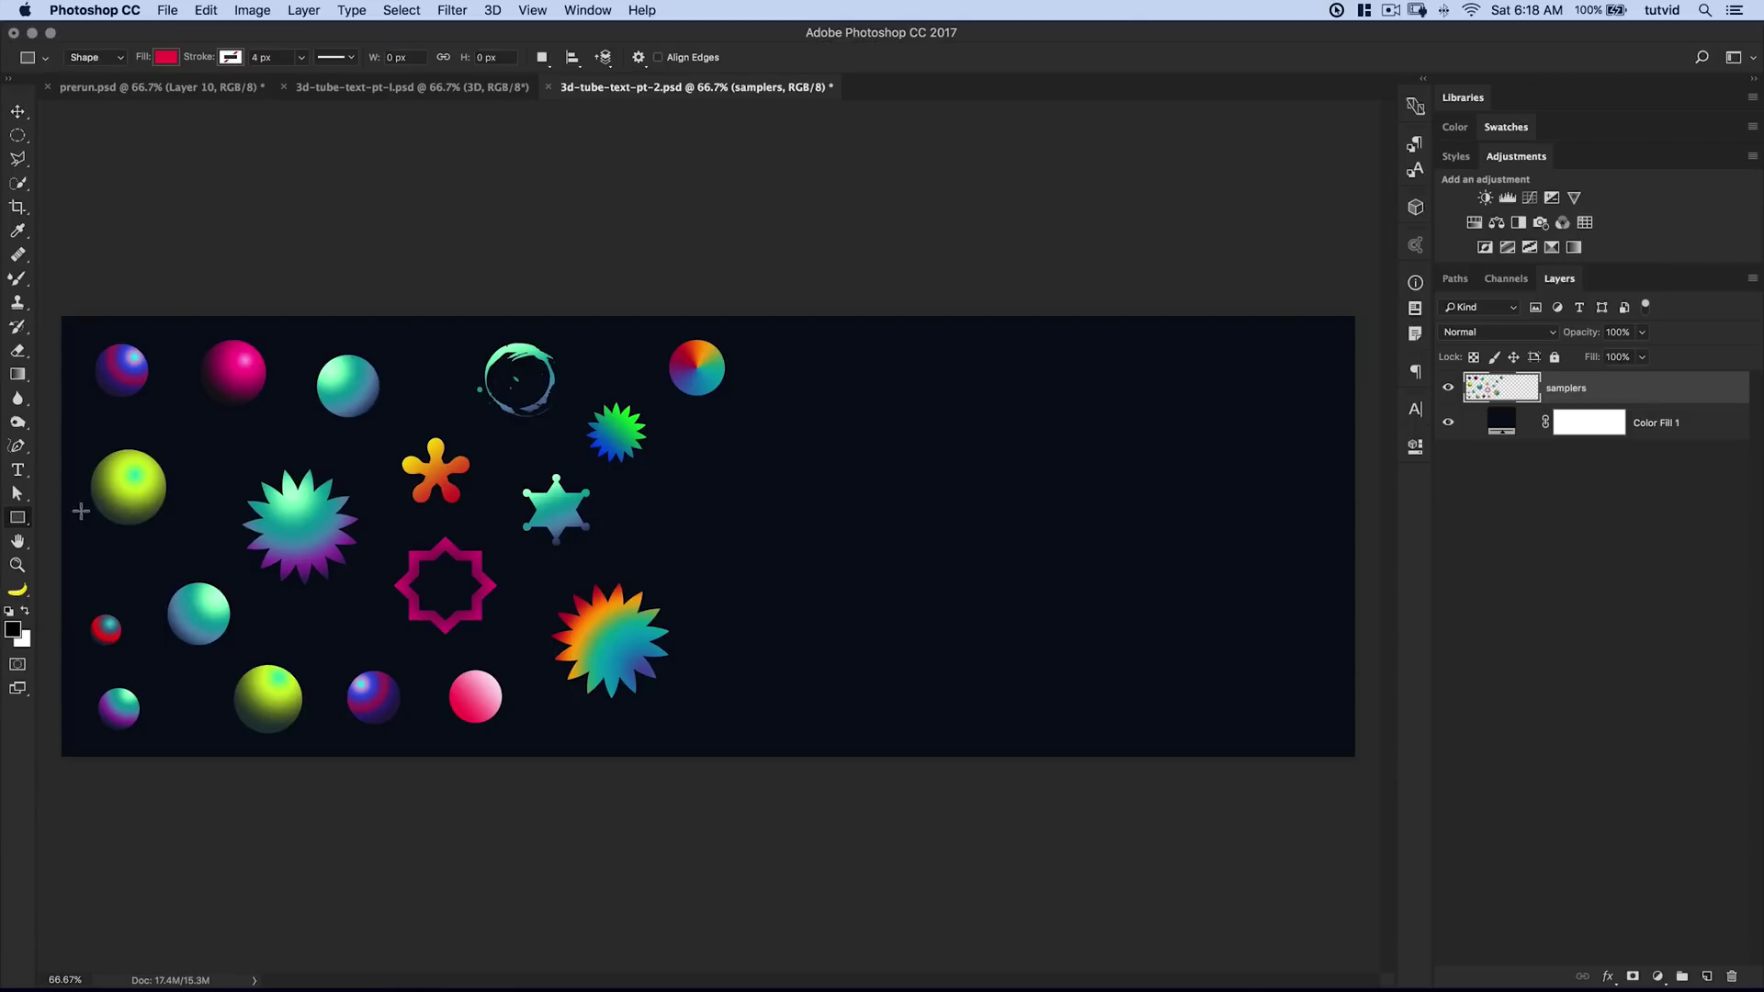
left_click(100, 60)
left_click(96, 72)
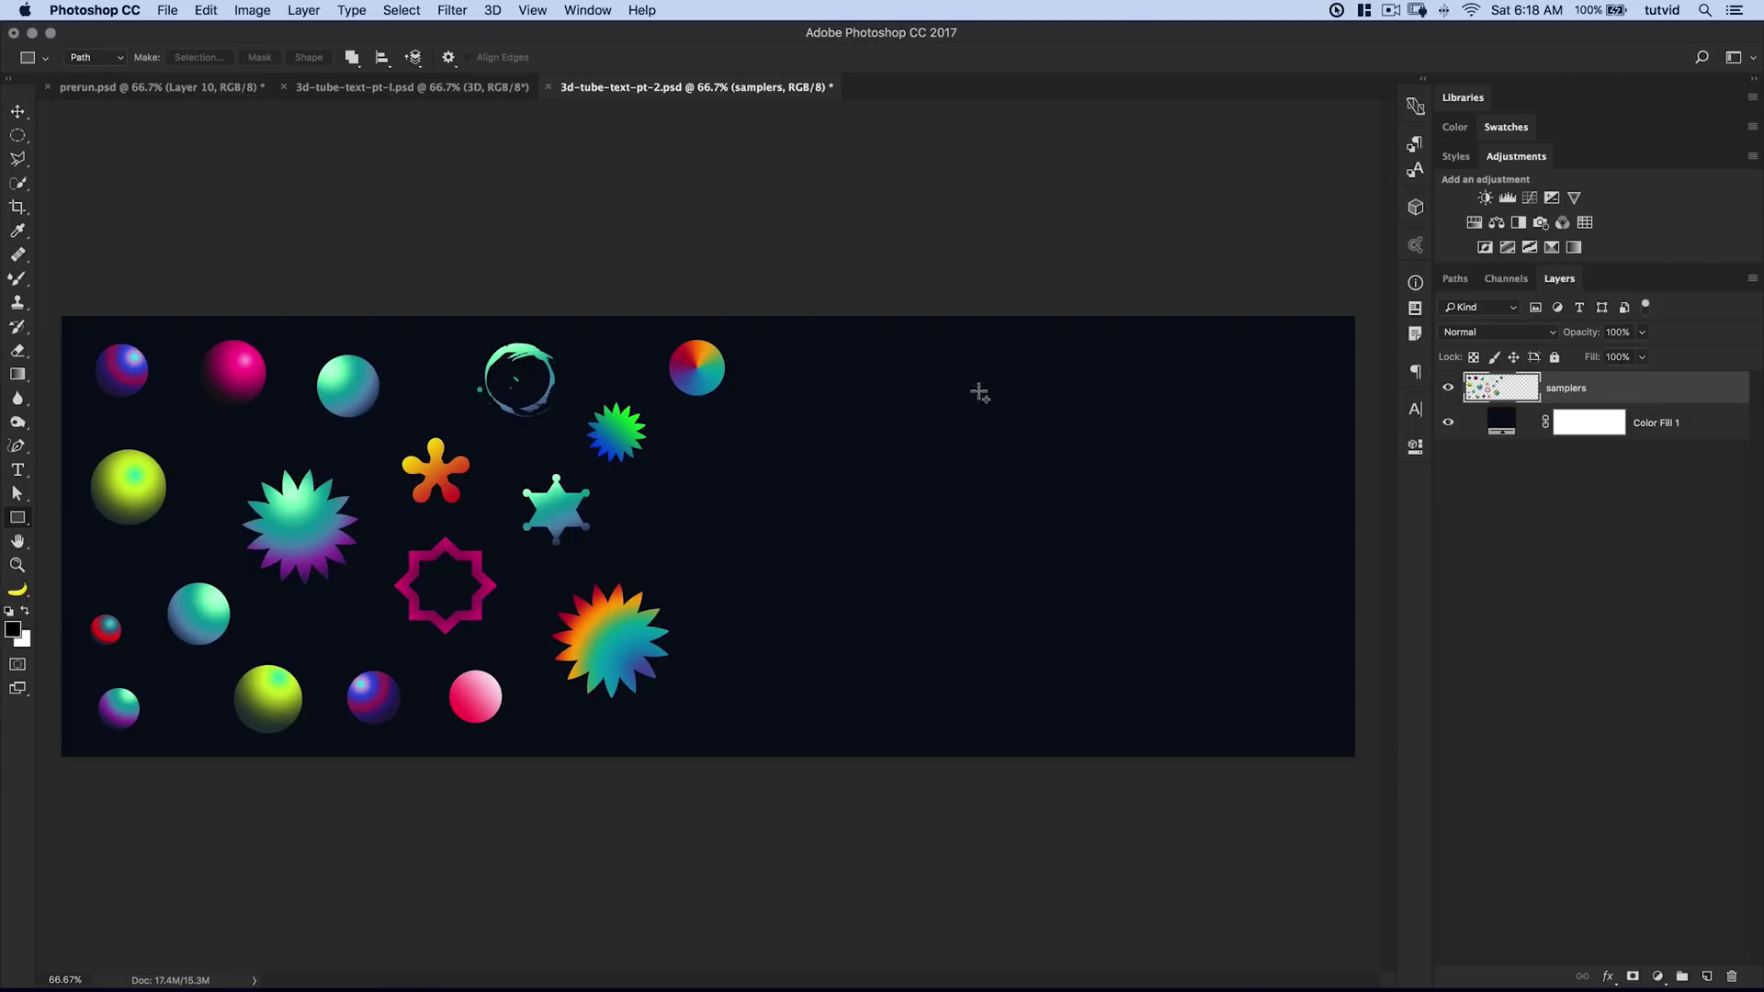
left_click_drag(852, 391, 1111, 600)
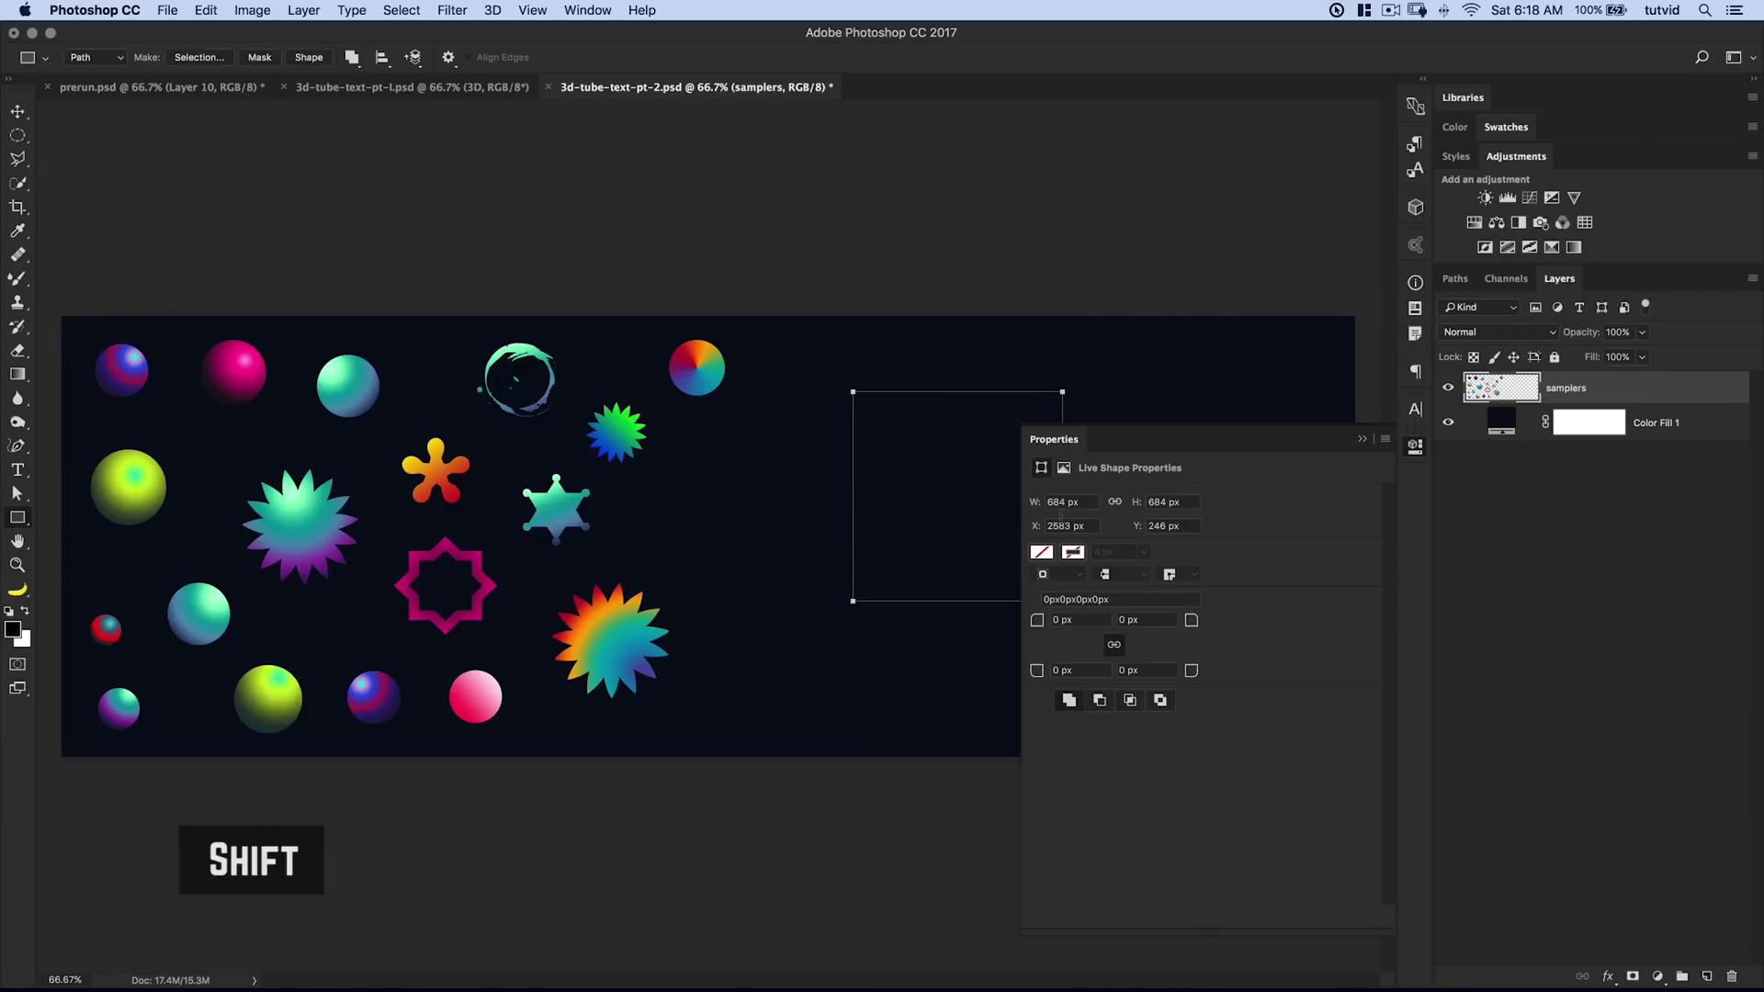
left_click(1382, 439)
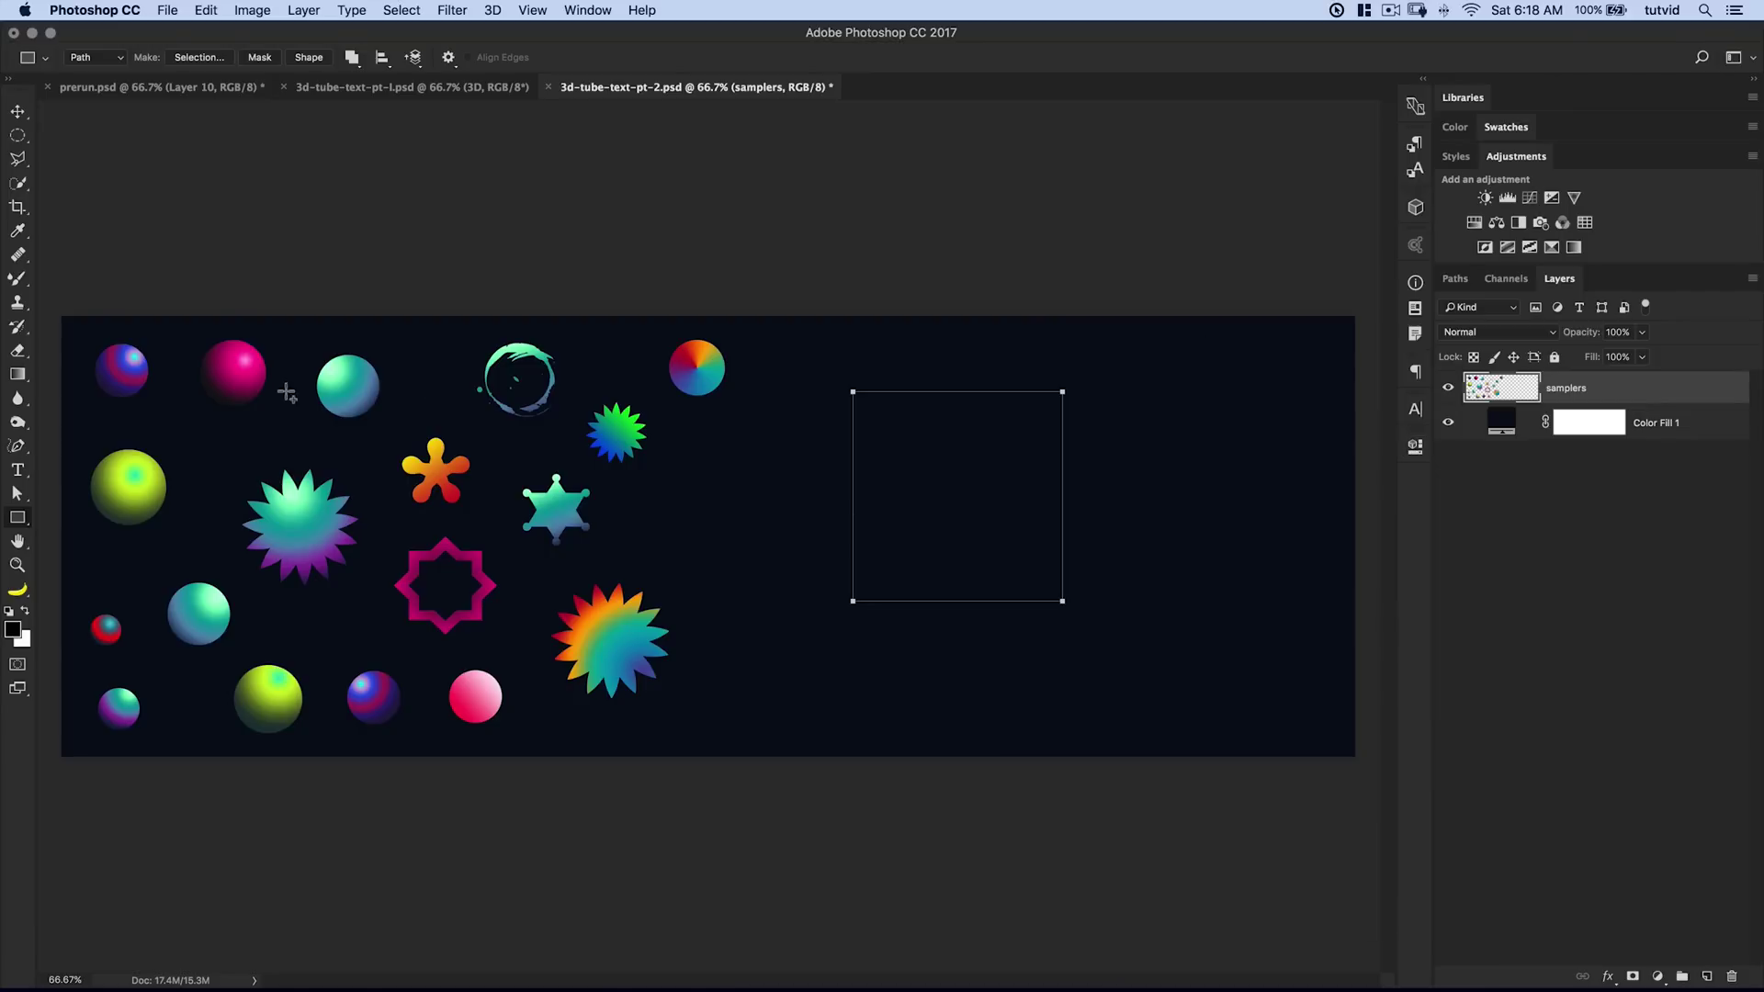
Delete the square's left and right sides, accepting conversion of the live shape to a path
left_click(18, 493)
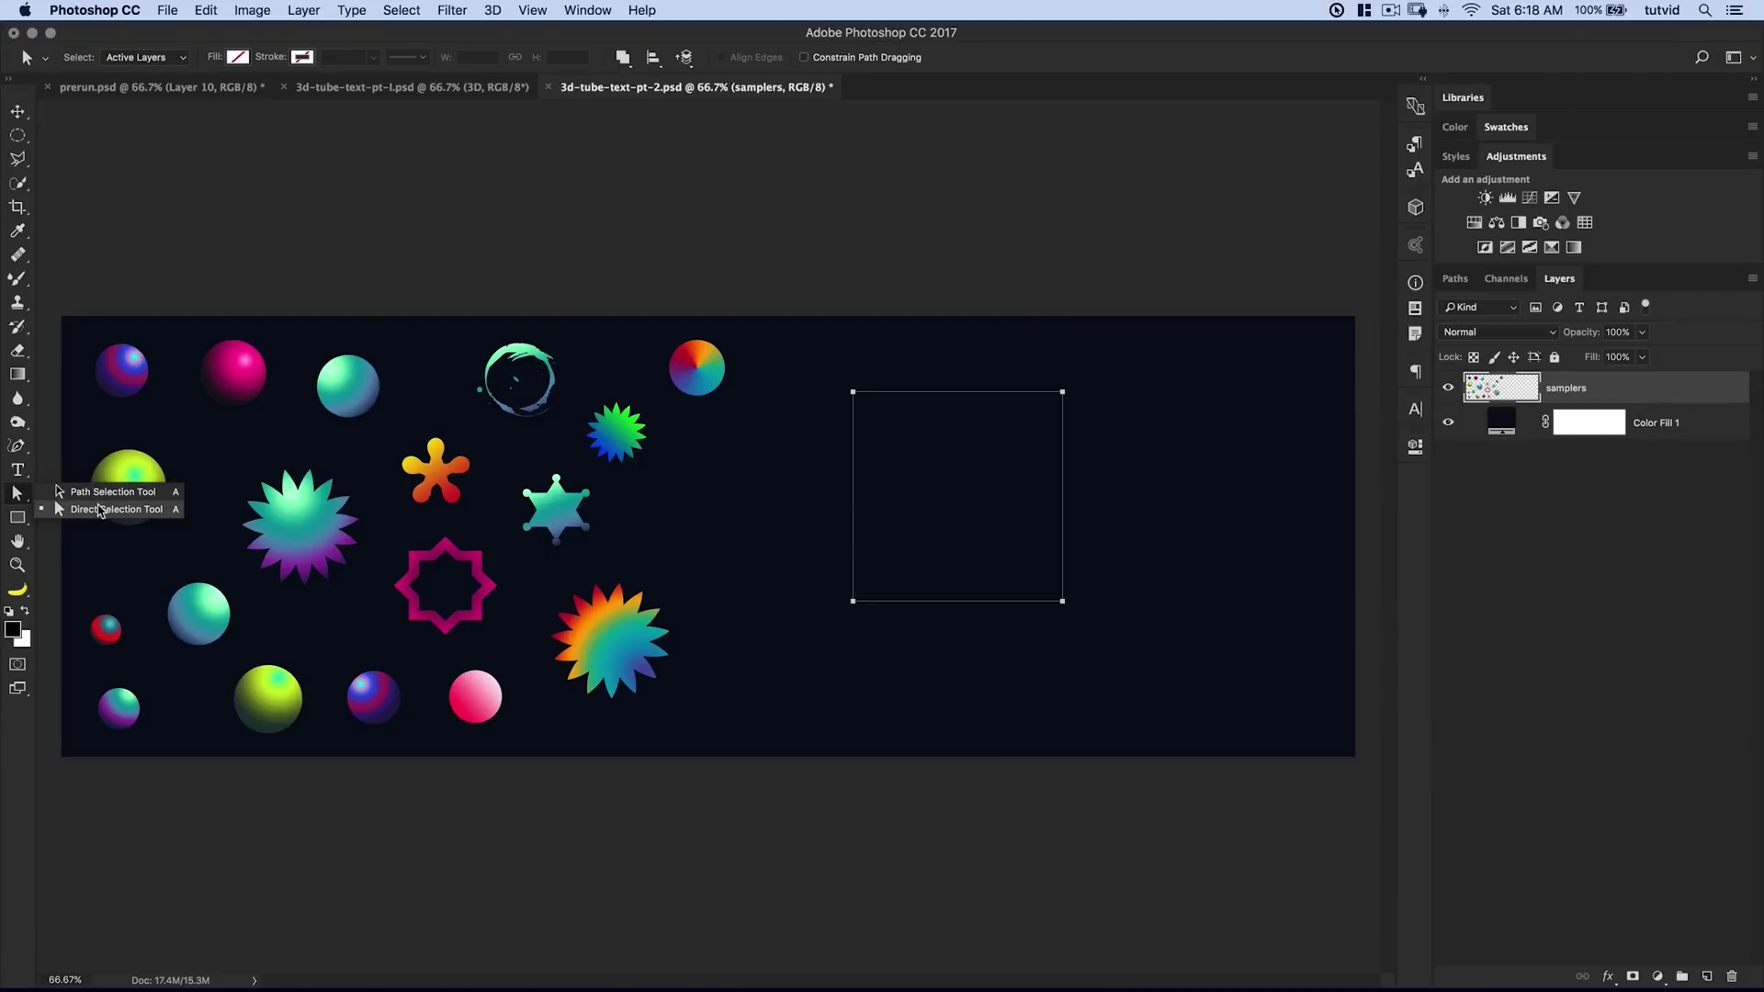
left_click(99, 510)
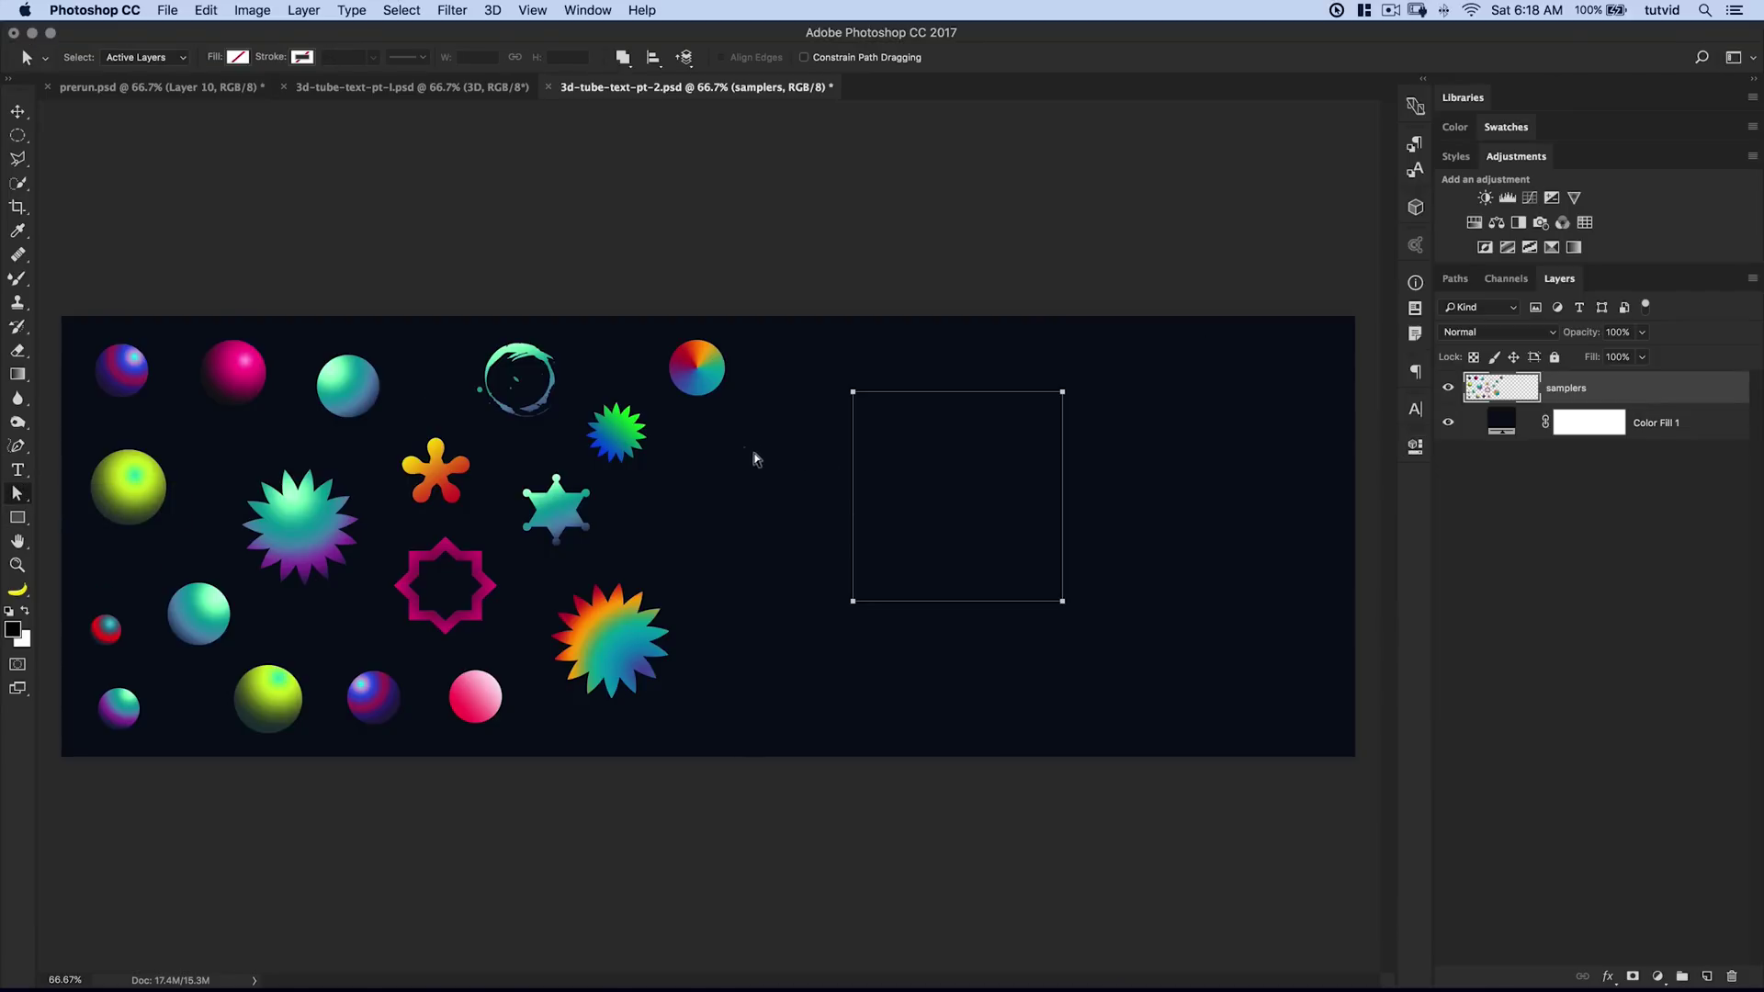
left_click_drag(754, 452, 1196, 541)
key("BackSpace")
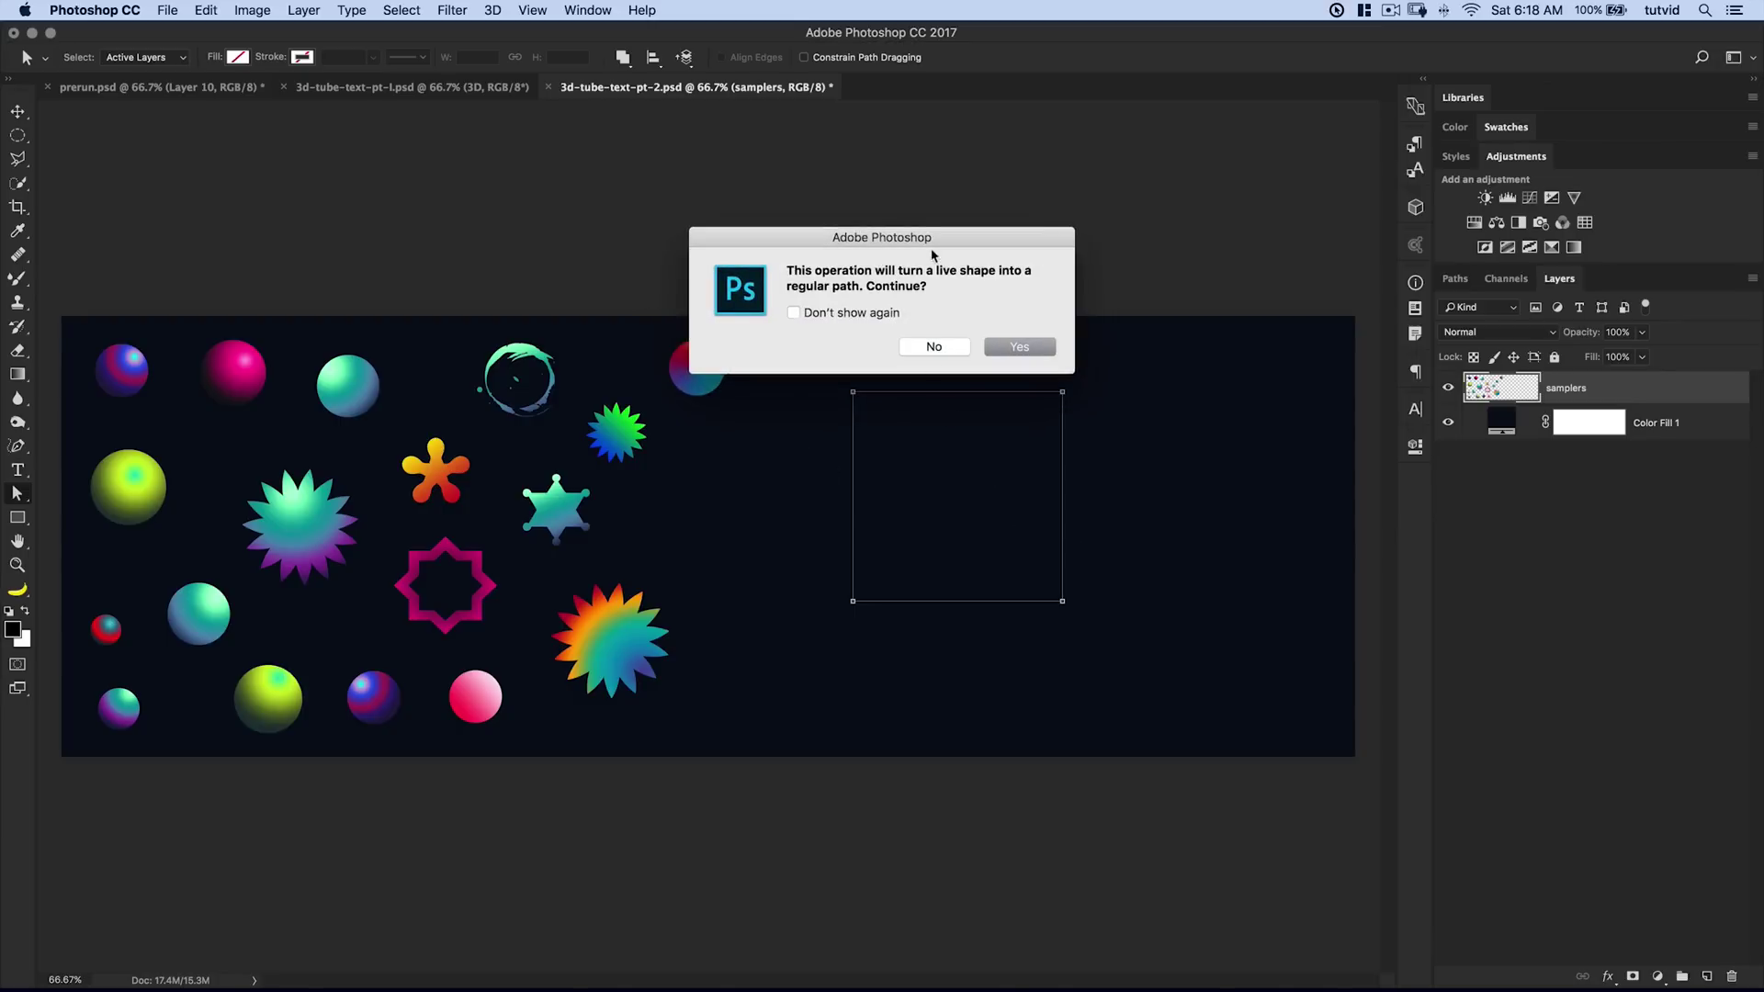
left_click_drag(909, 239, 879, 200)
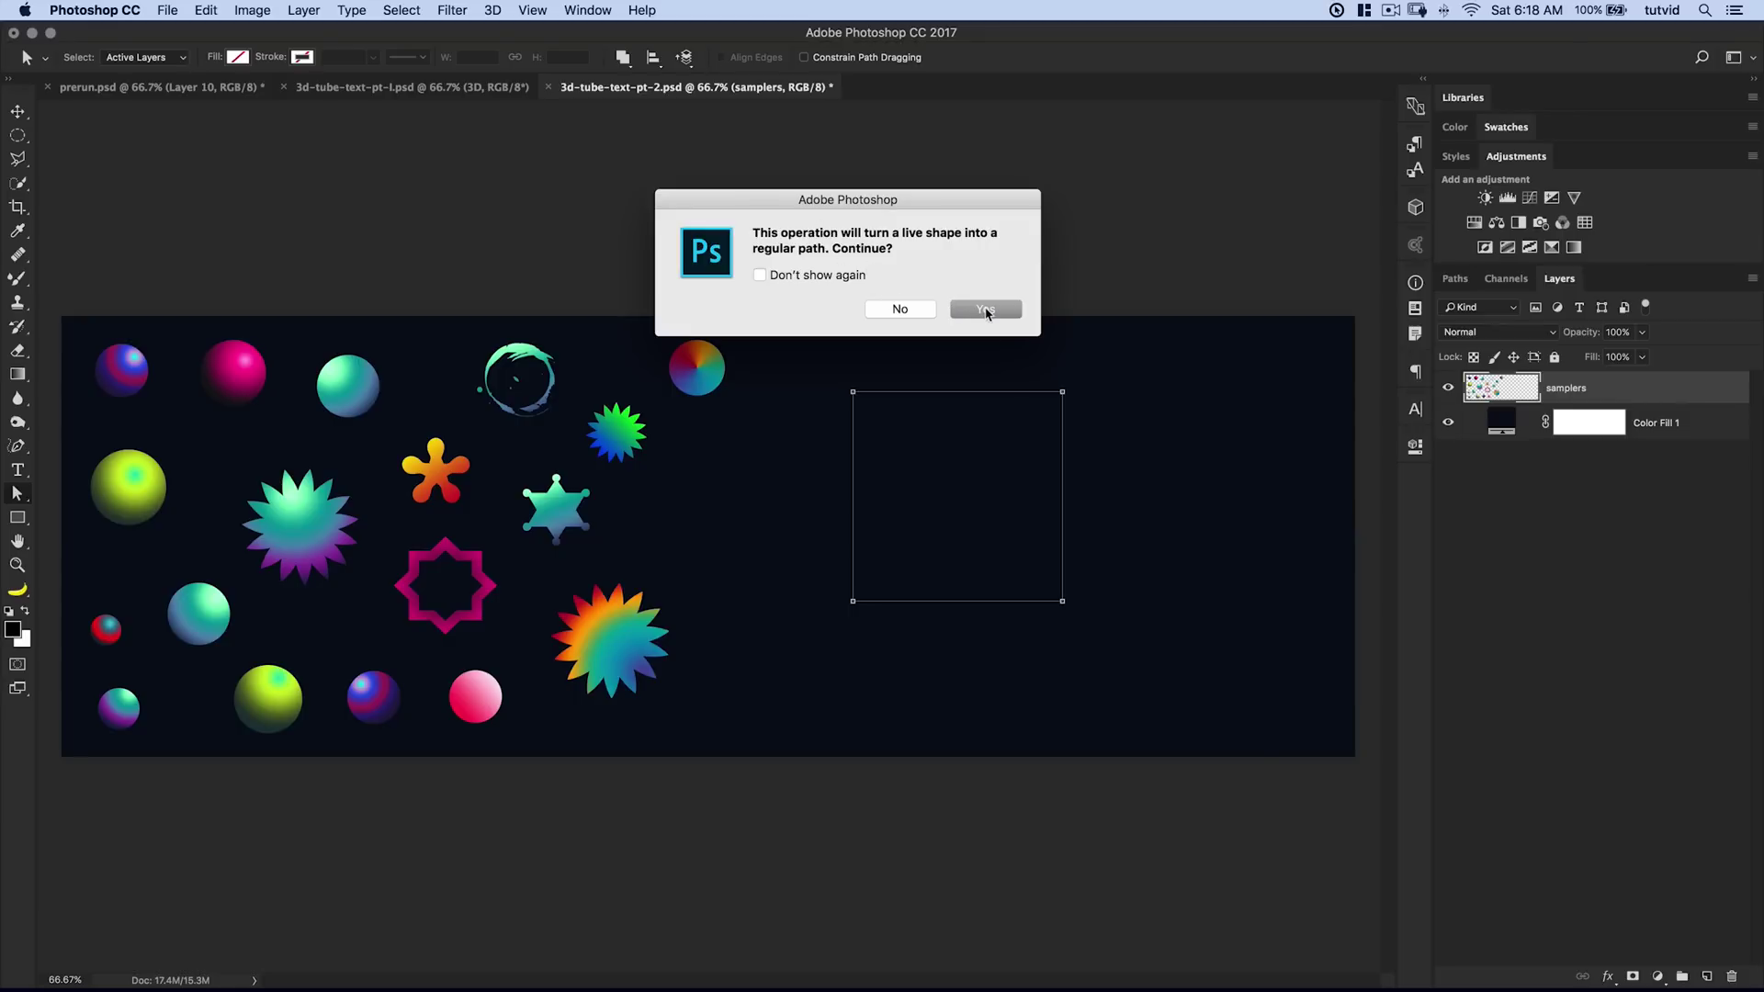
left_click(986, 315)
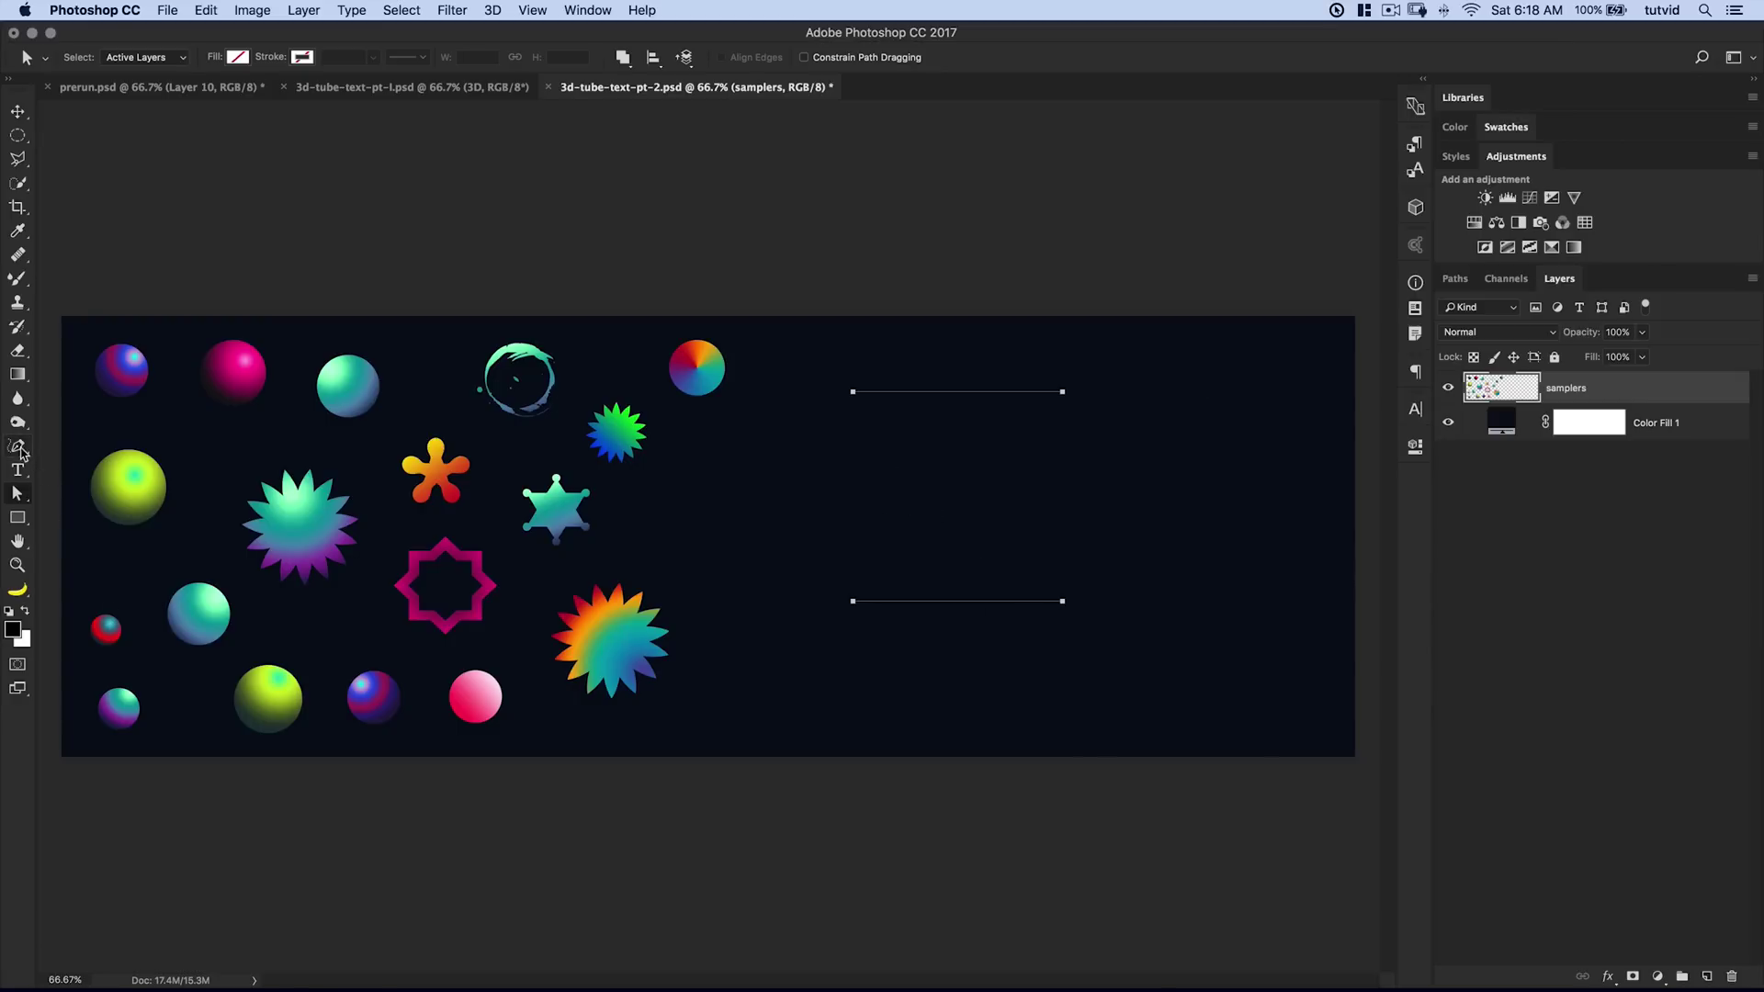
left_click(18, 447)
Join the top line's right end to the bottom line with a diagonal, forming a Z
left_click(92, 442)
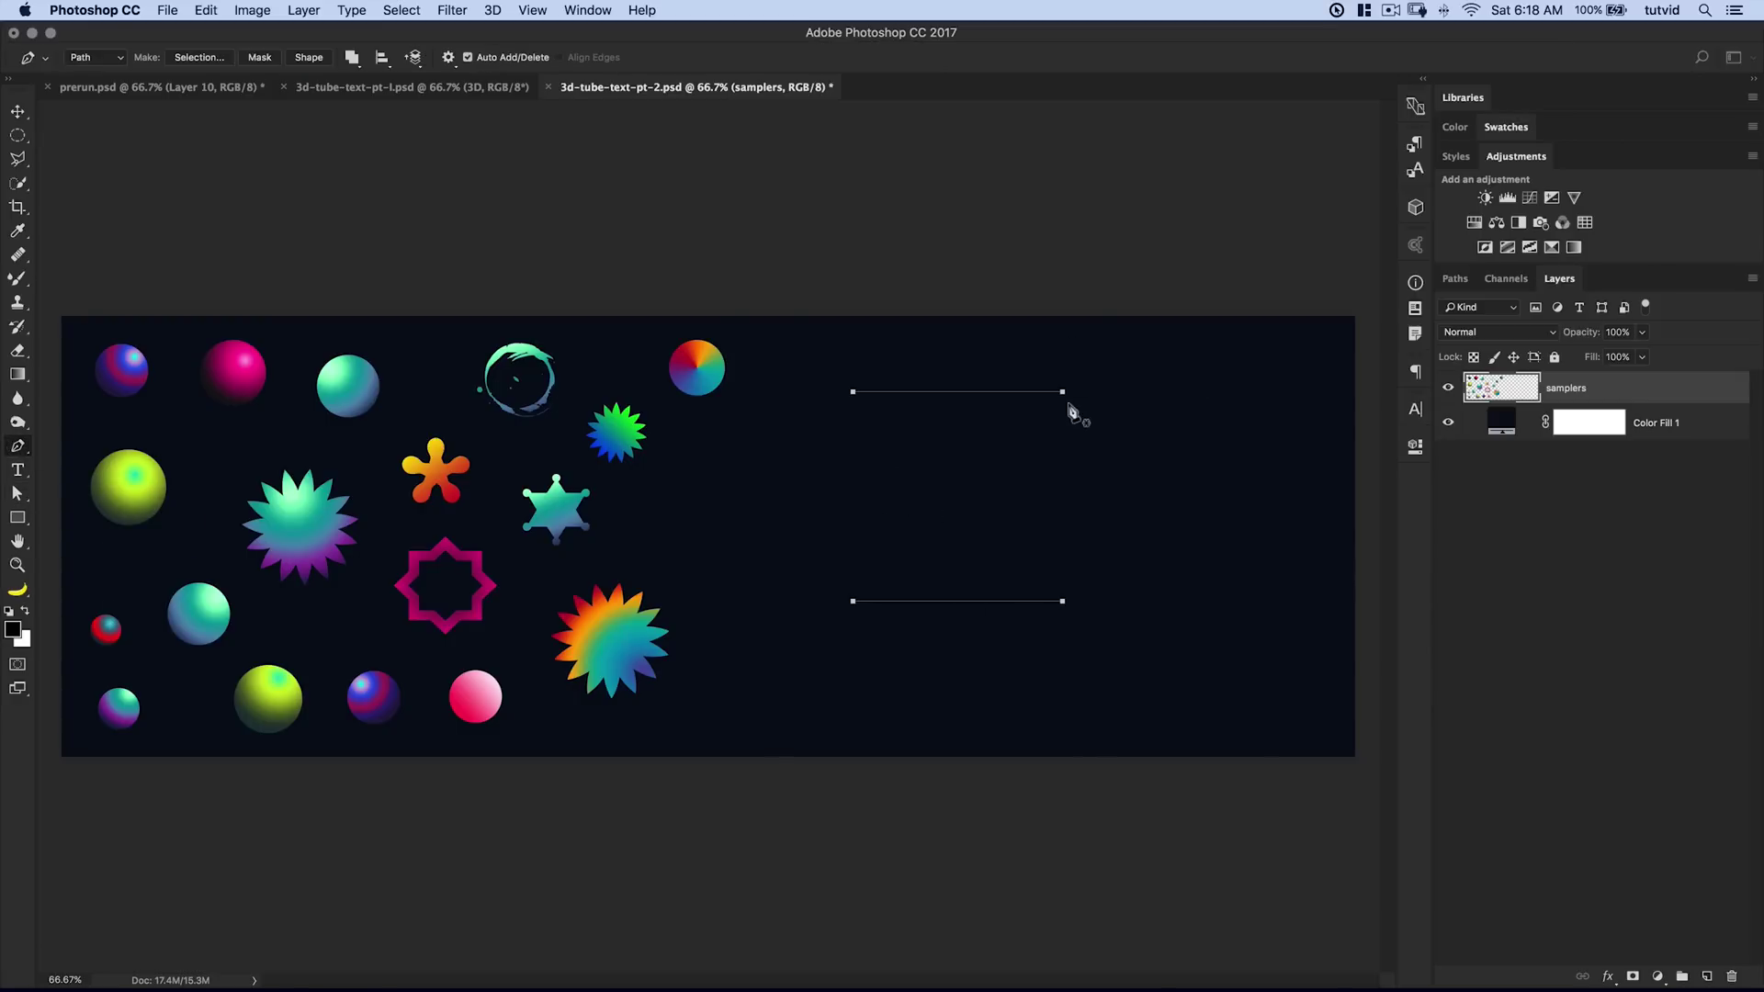
left_click(1063, 393)
left_click(853, 602)
Save the work path as 'Z' and shift it slightly right and down
left_click(1457, 280)
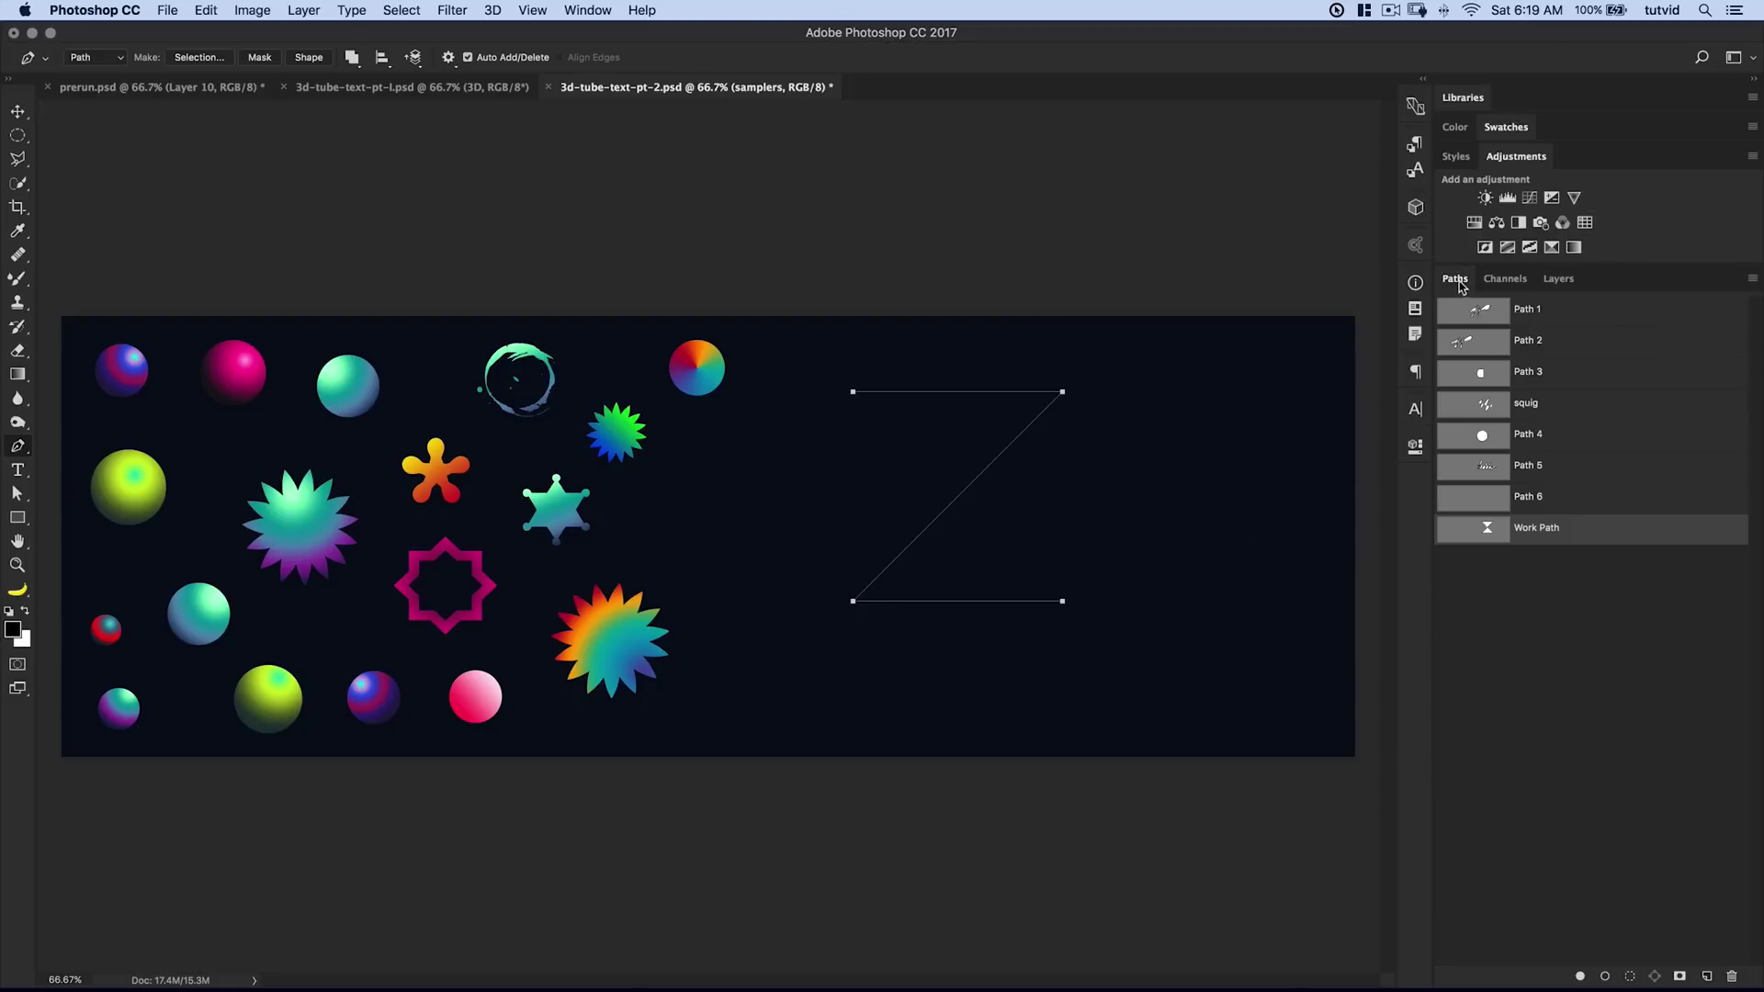
double_click(1527, 536)
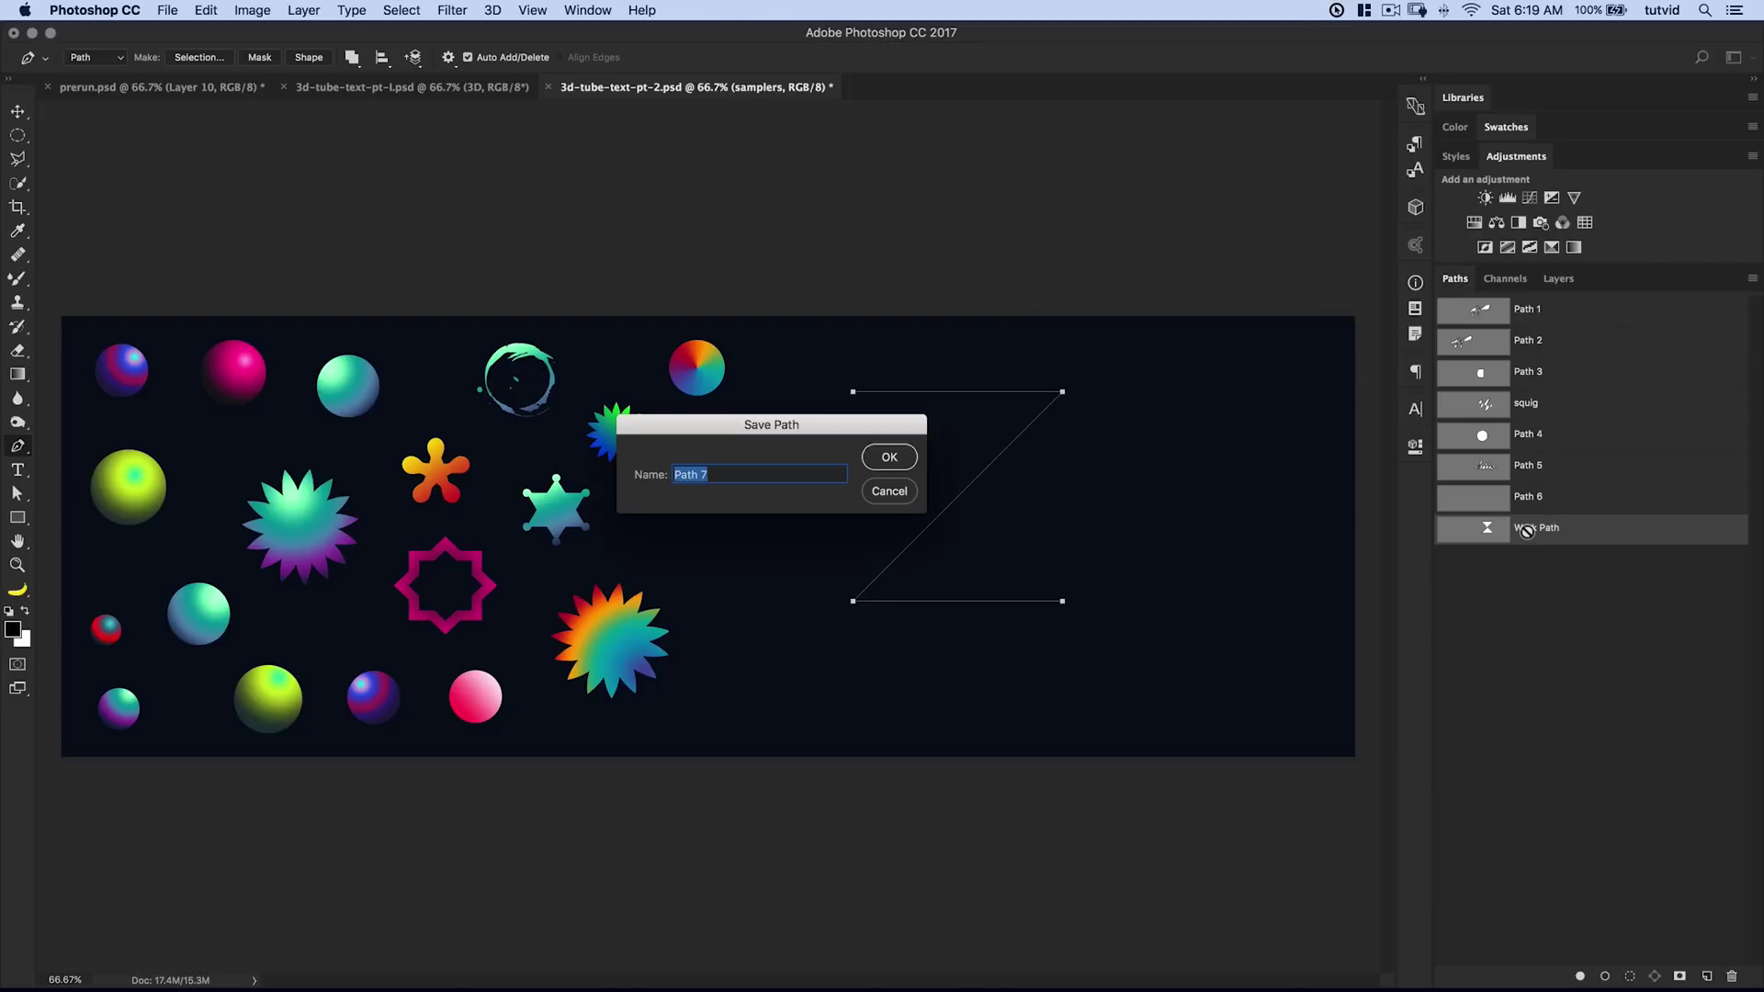
type("Z")
key("Return")
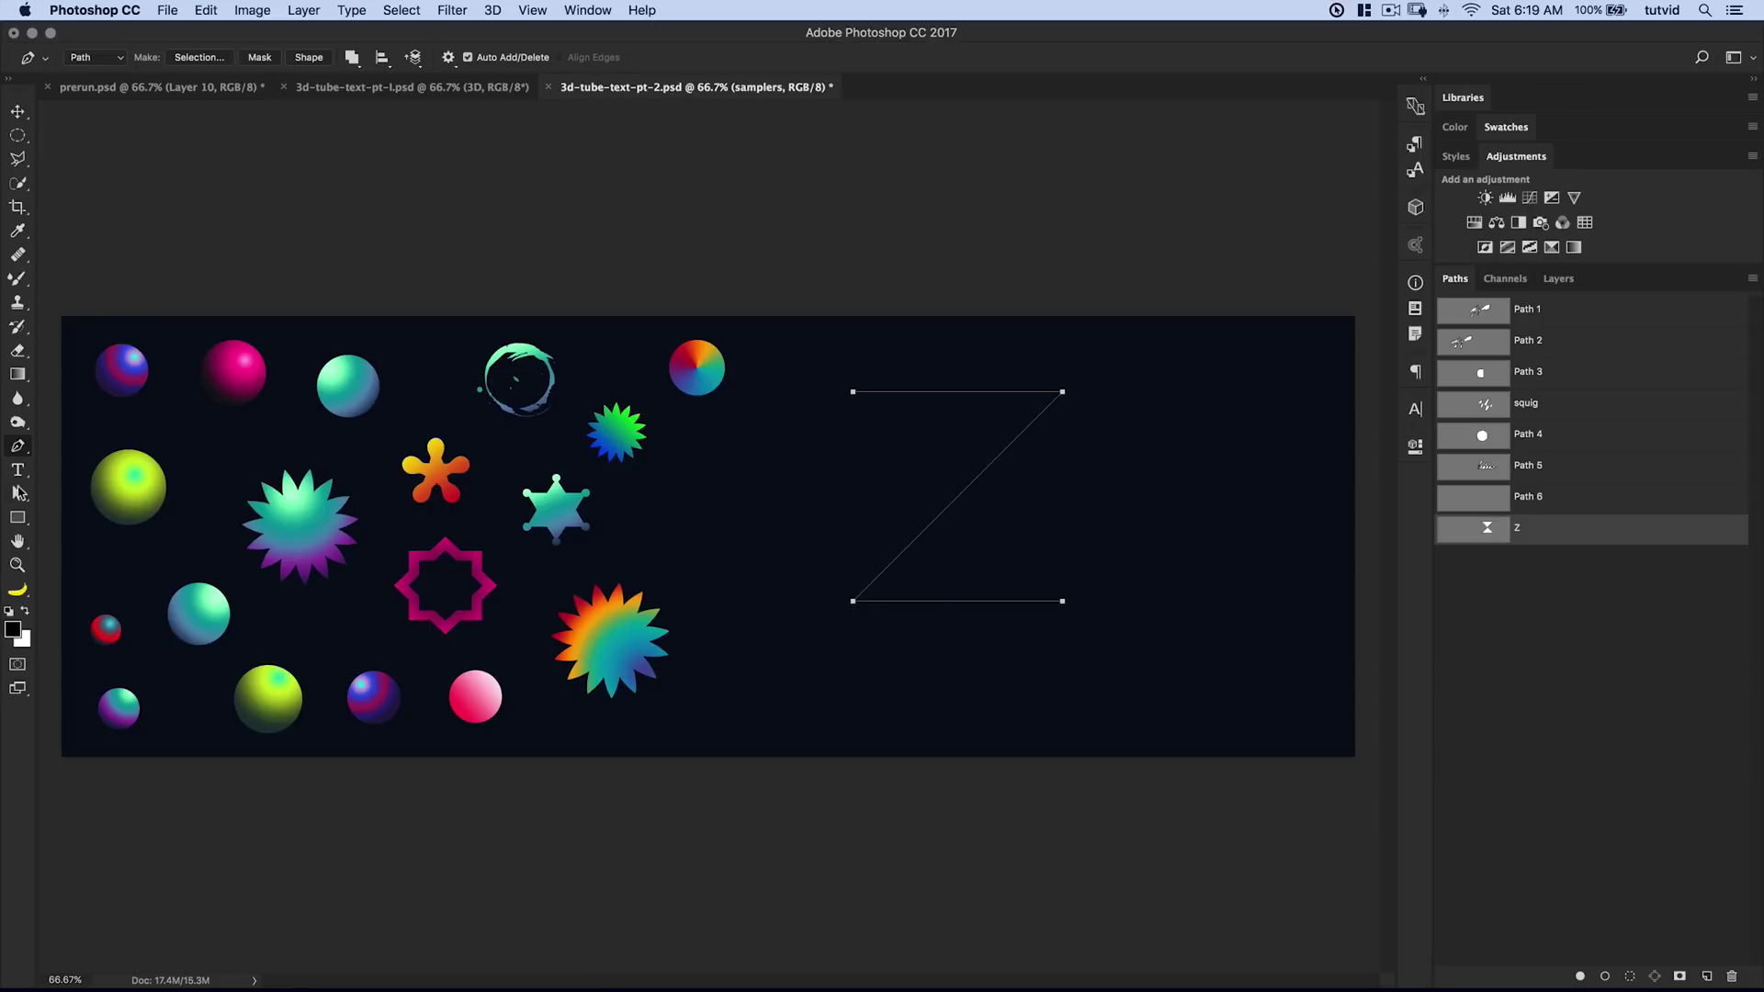
left_click_drag(22, 493, 85, 496)
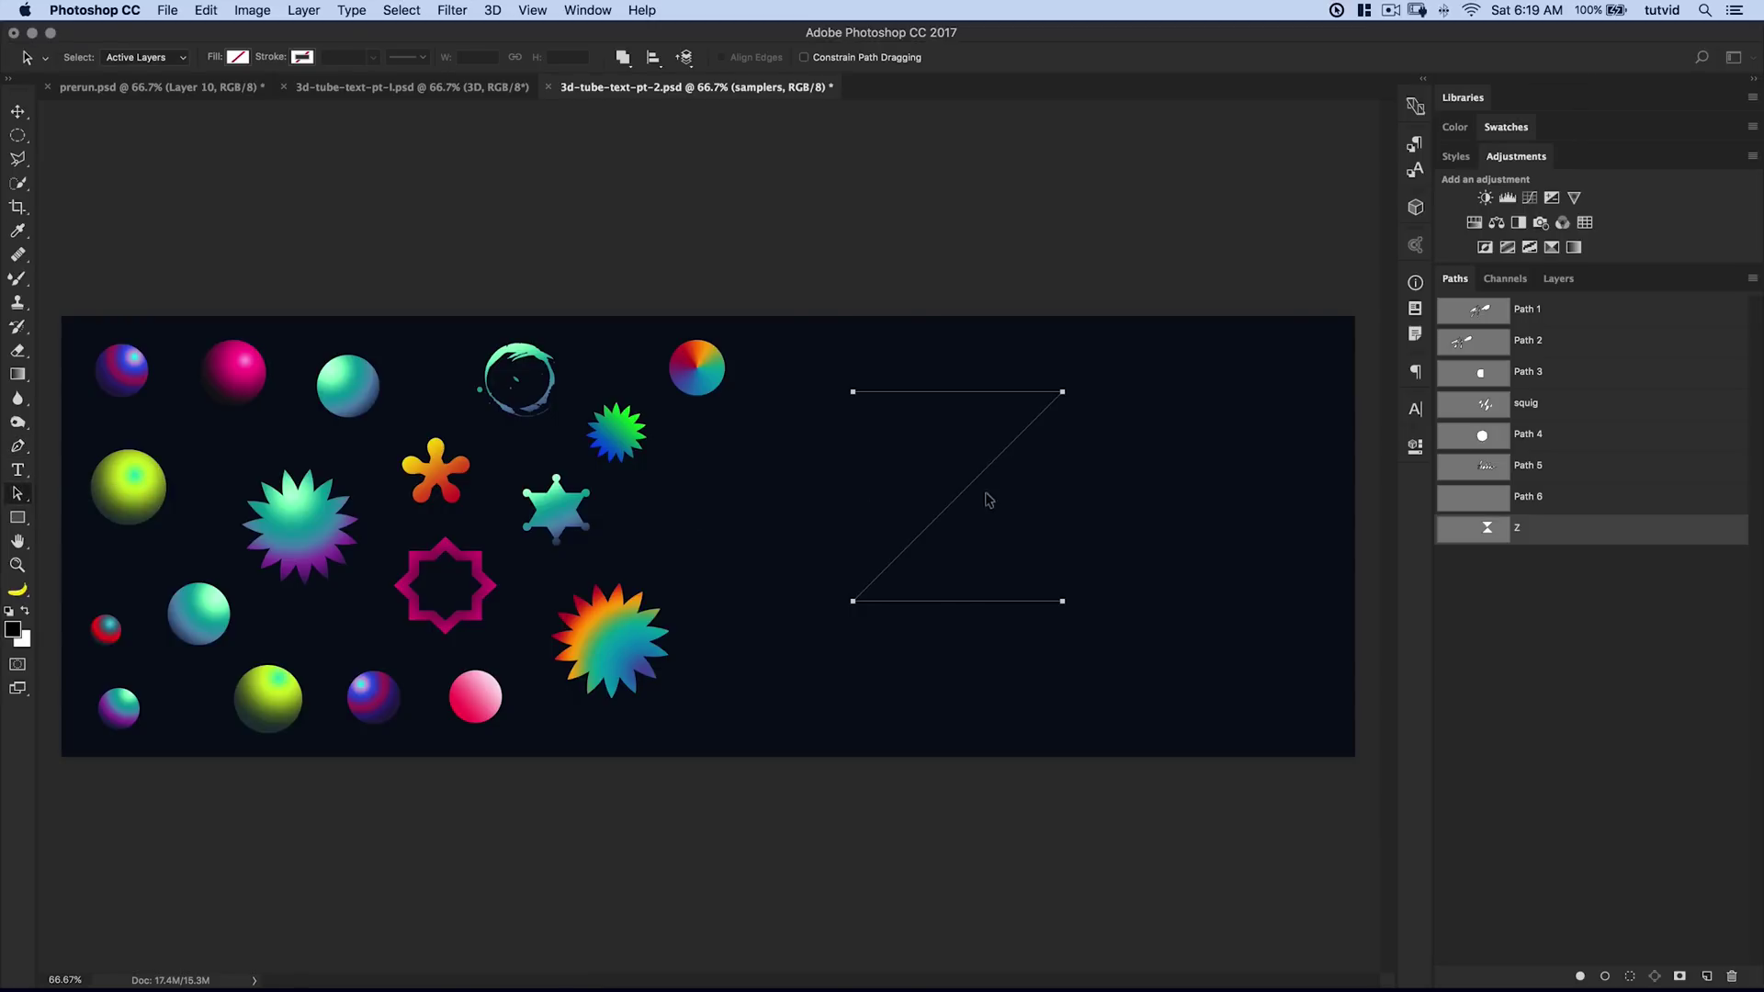
left_click_drag(983, 491, 1048, 515)
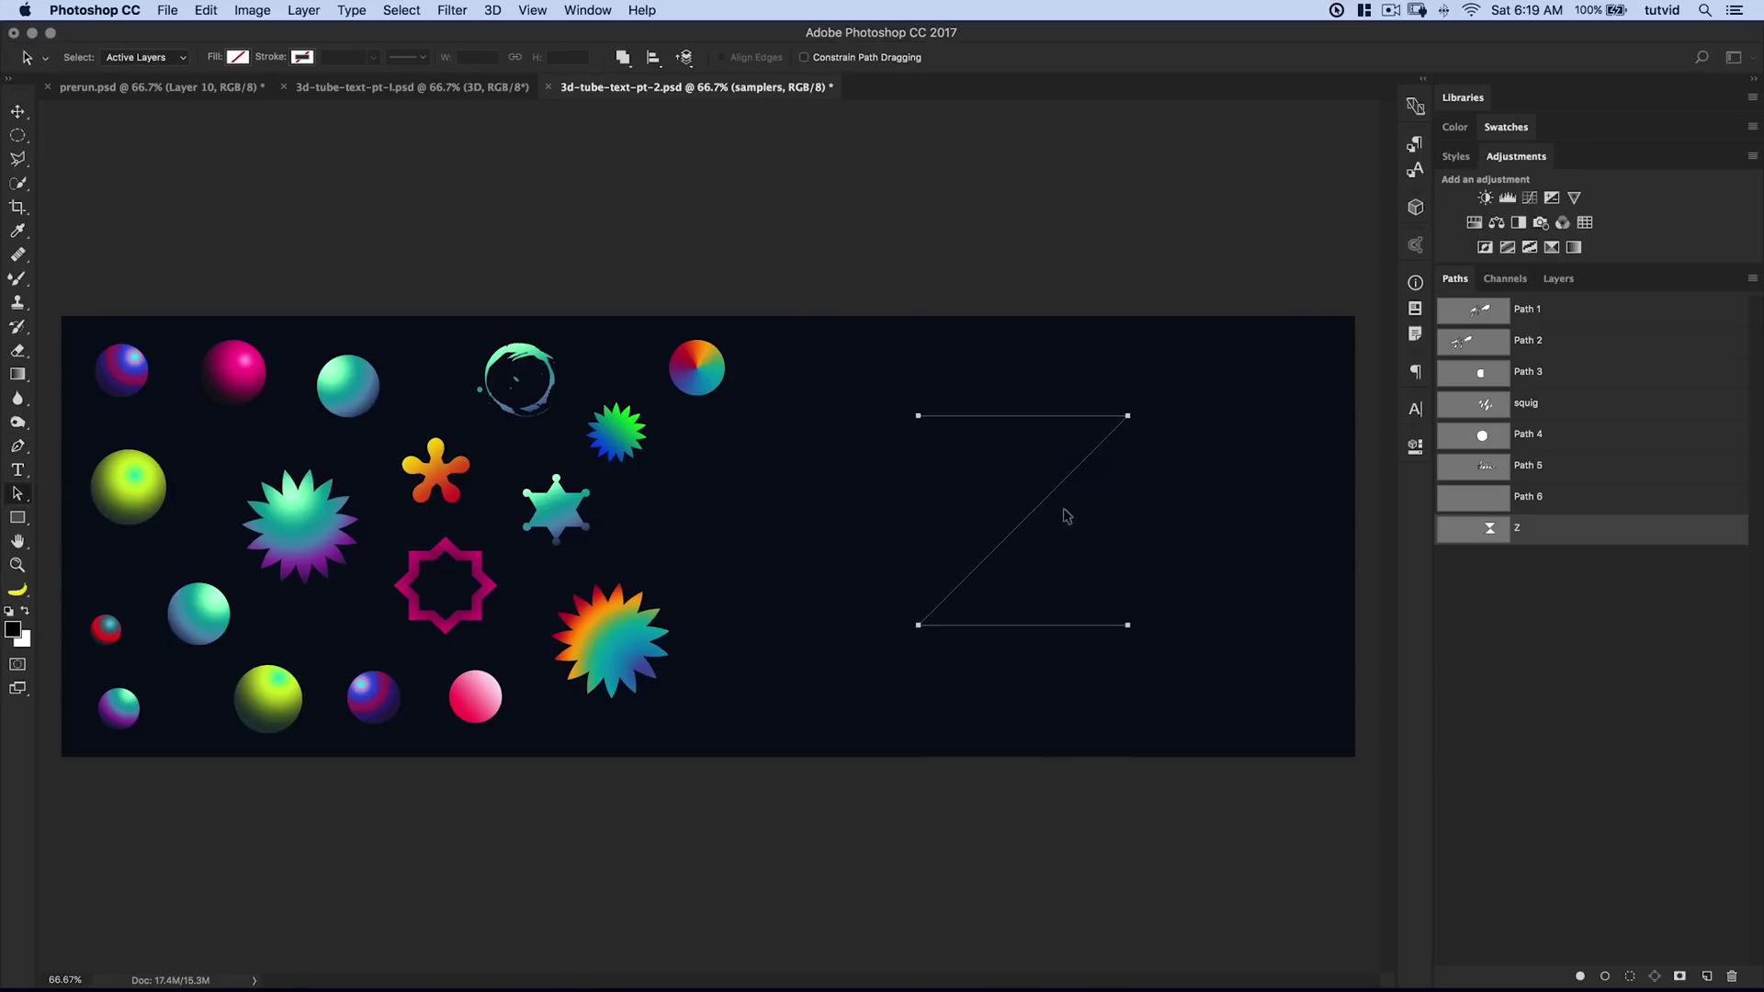
left_click(1559, 281)
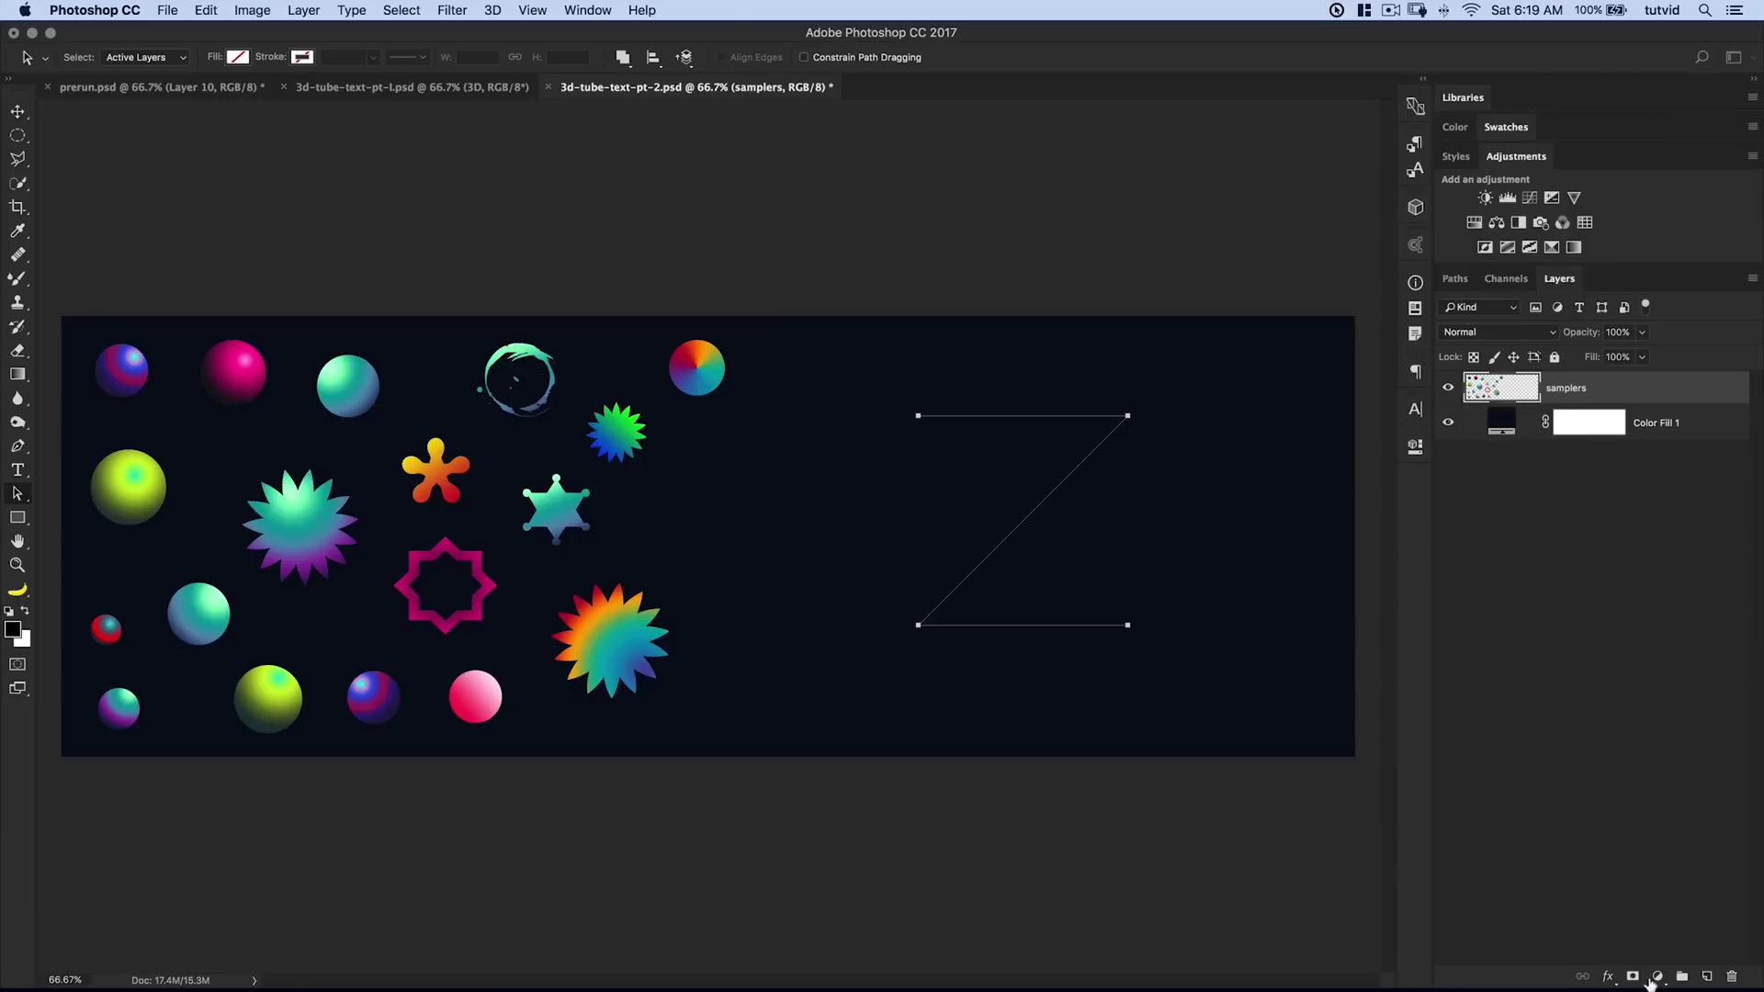
Create a new empty layer above samplers named 'Z' and pick the Mixer Brush
left_click(1706, 976)
double_click(1563, 397)
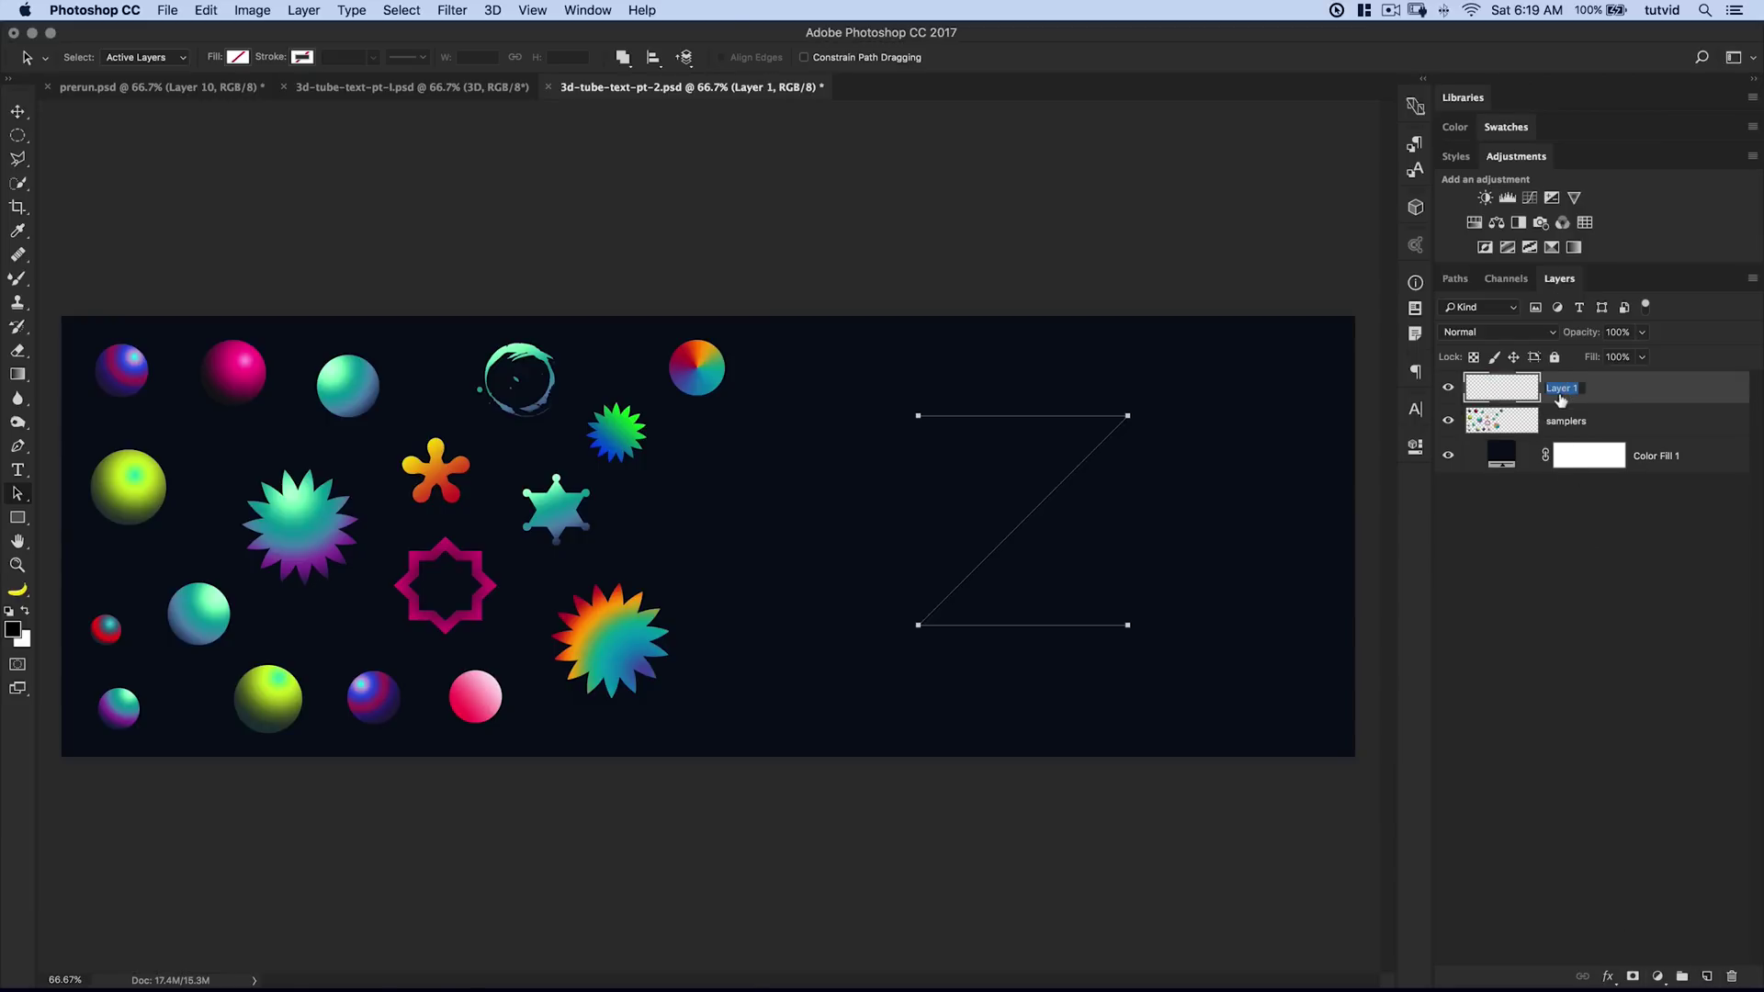
type("Z")
key("Return")
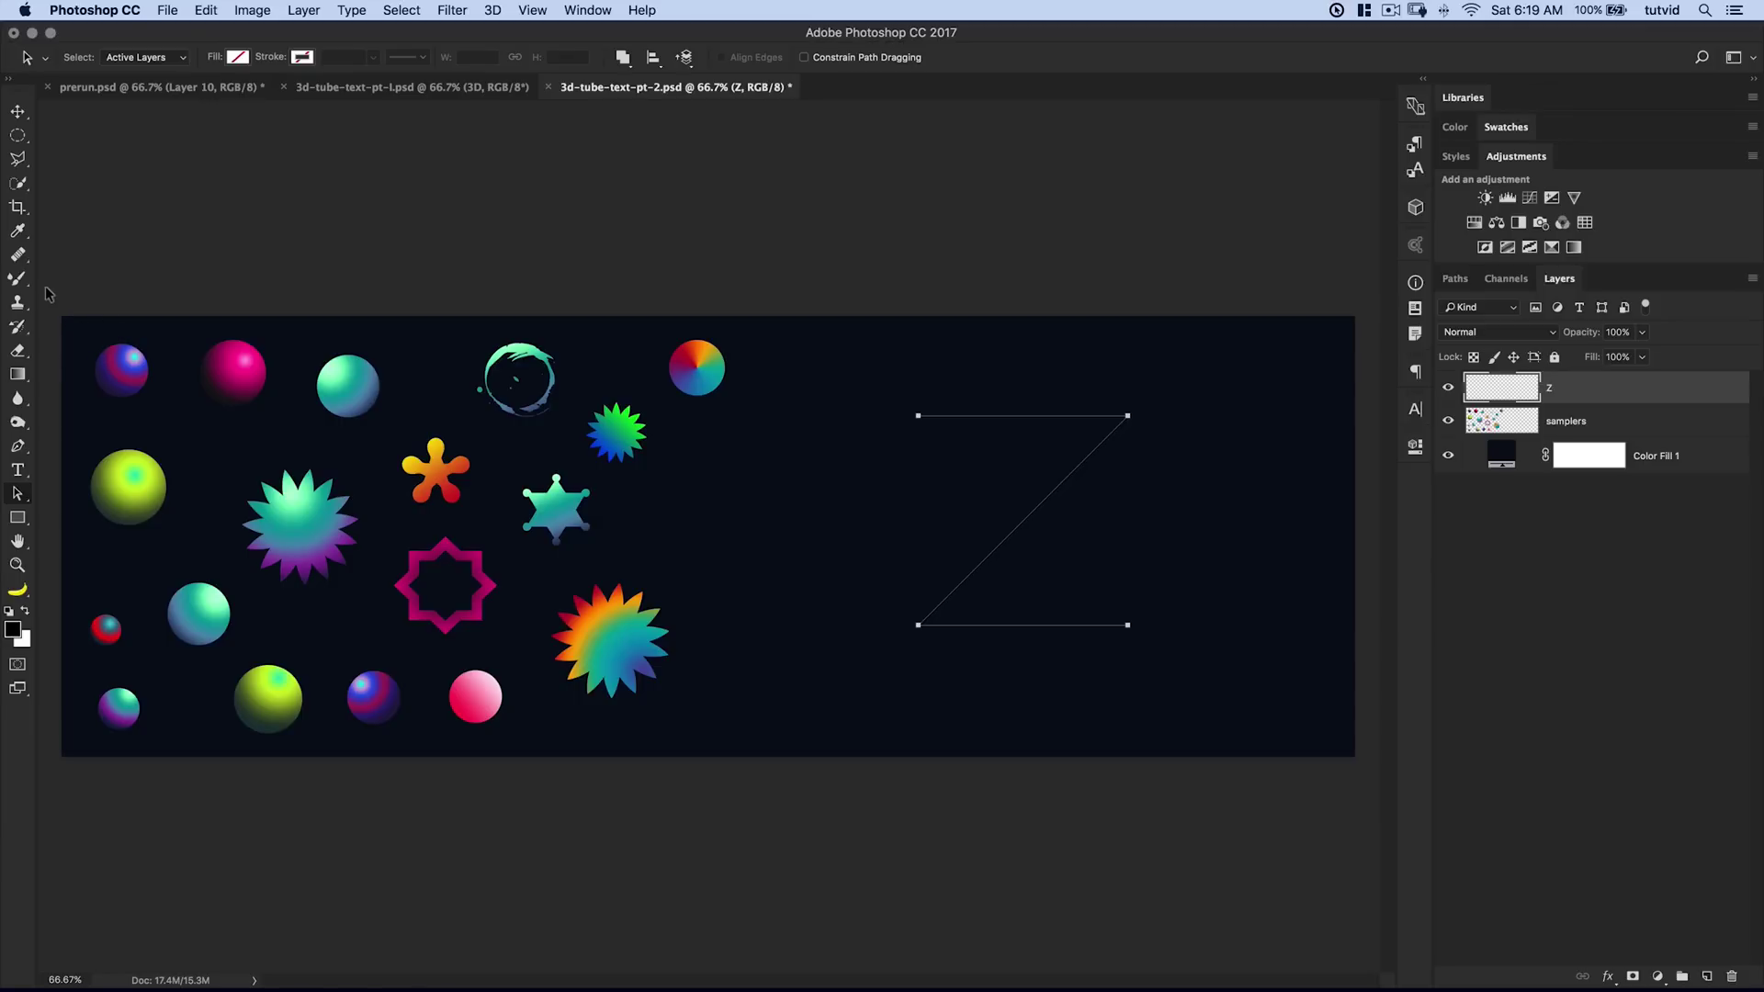
left_click(15, 281)
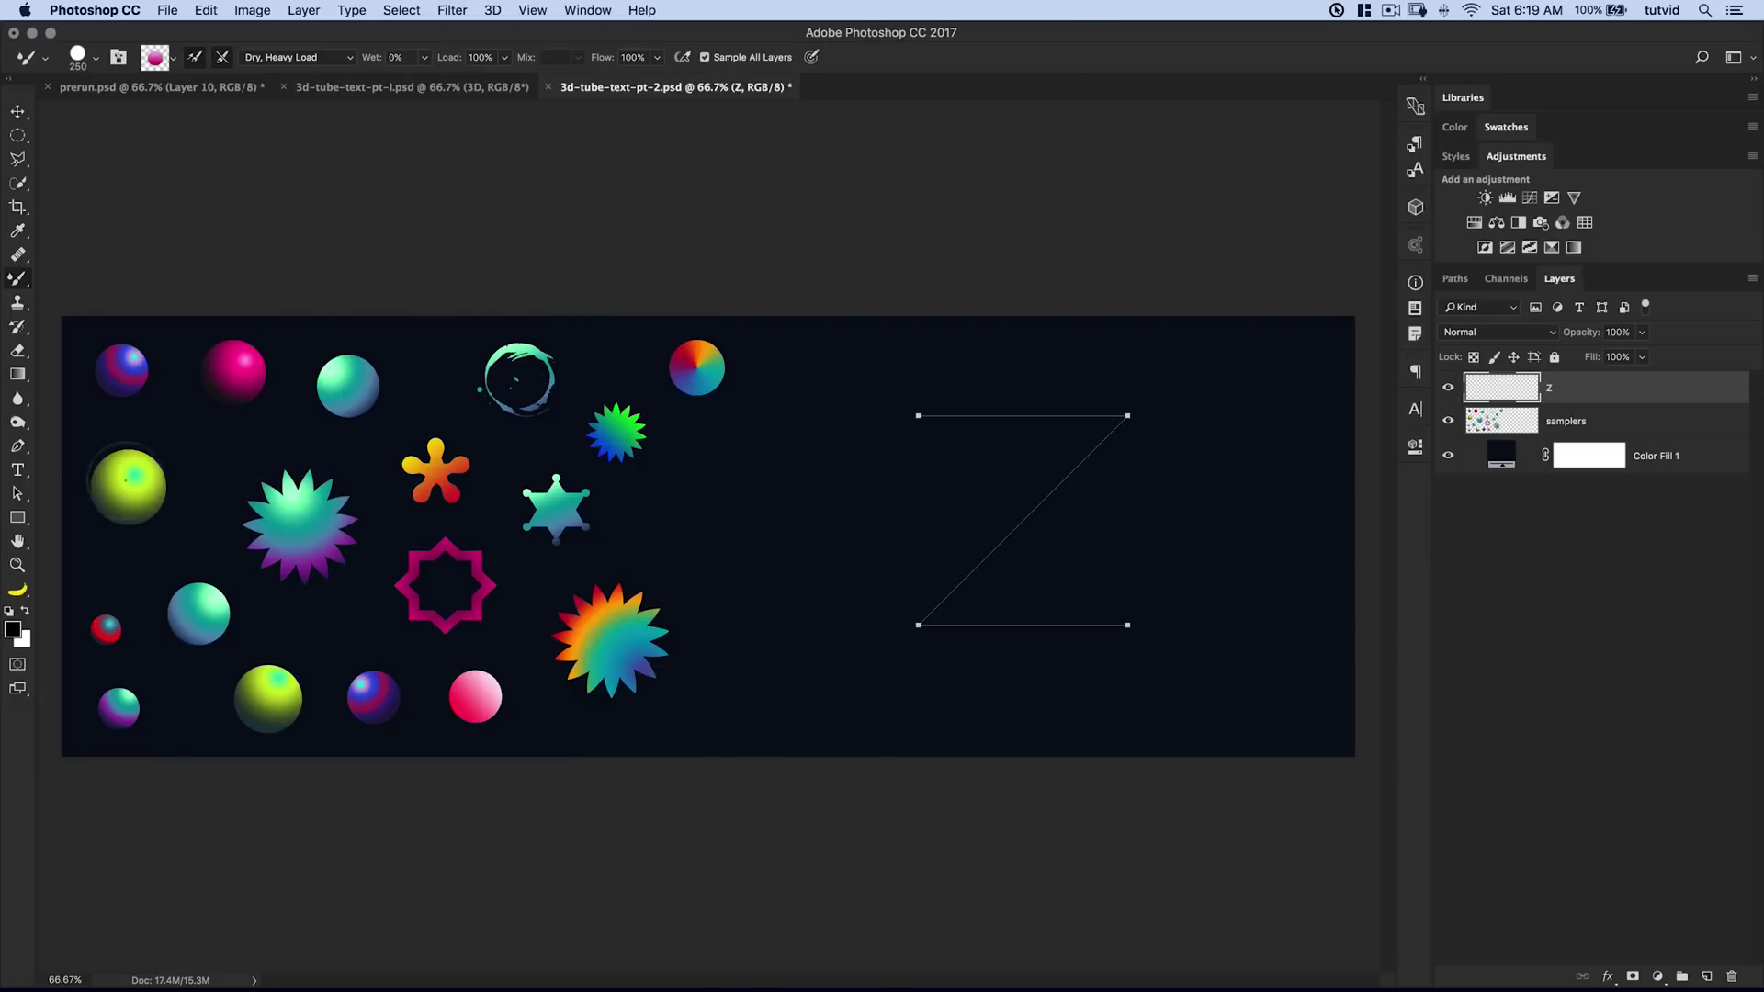
Hide Color Fill 1, load the brush from the yellow-green sphere, and size it to 400
left_click(1450, 457)
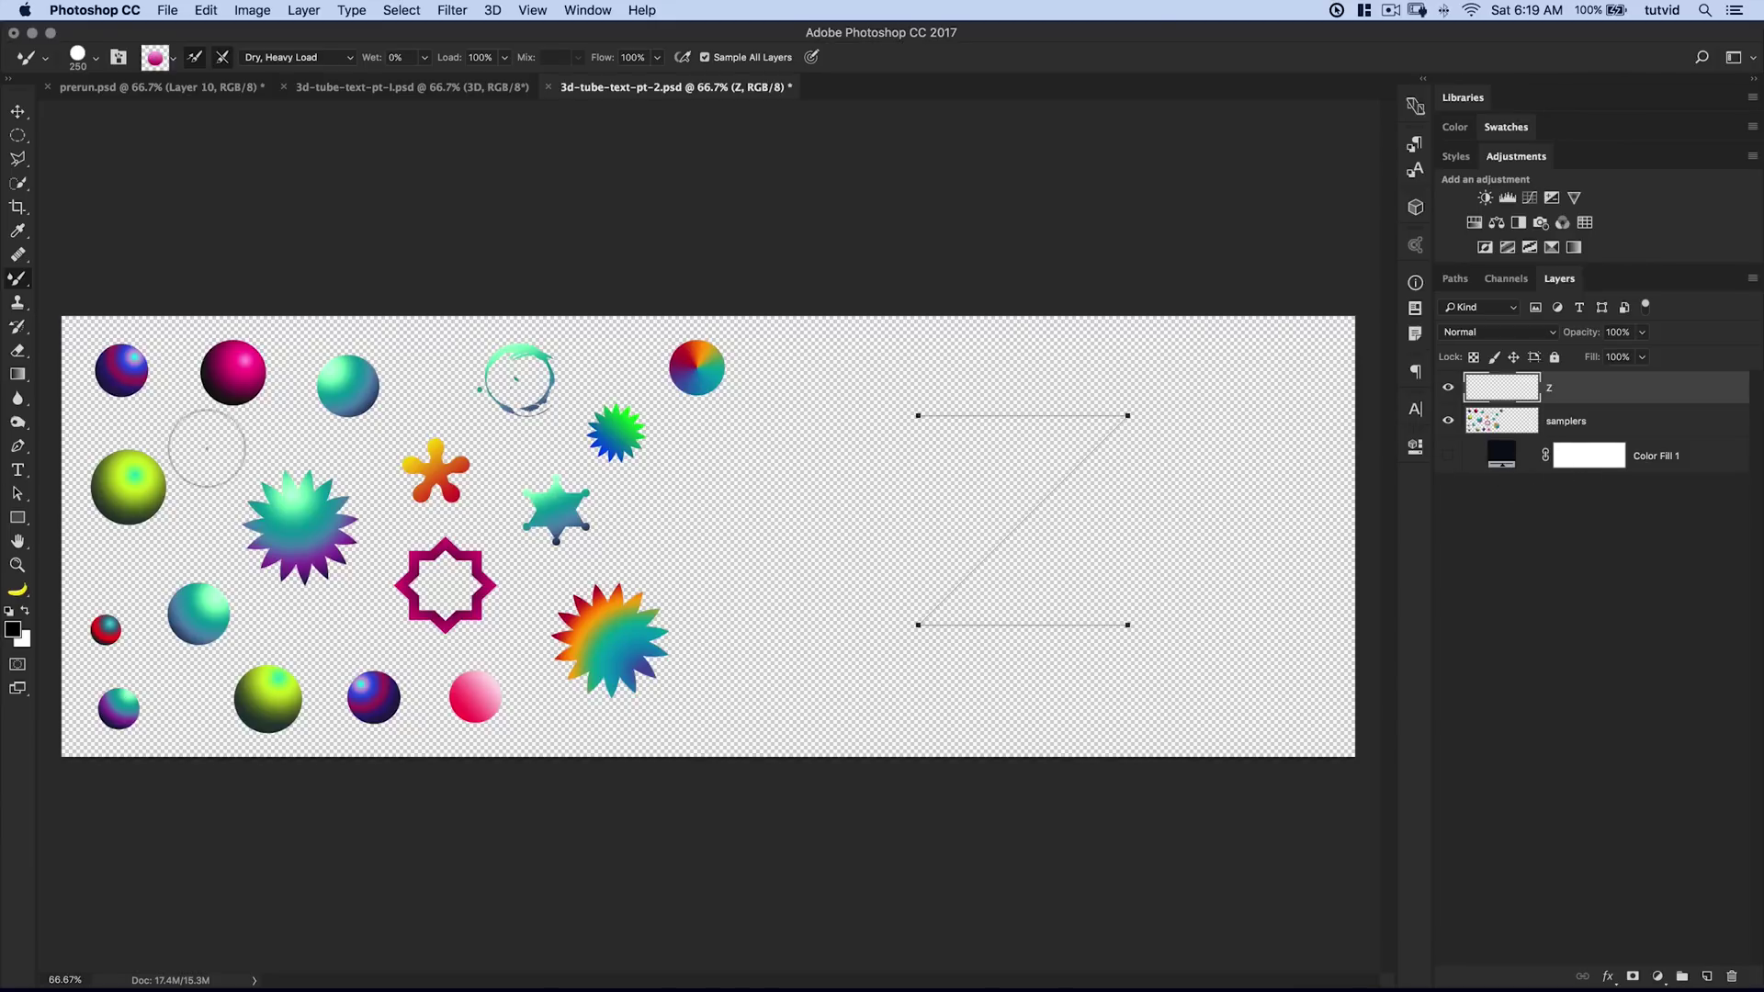
key("bracketright")
key("alt")
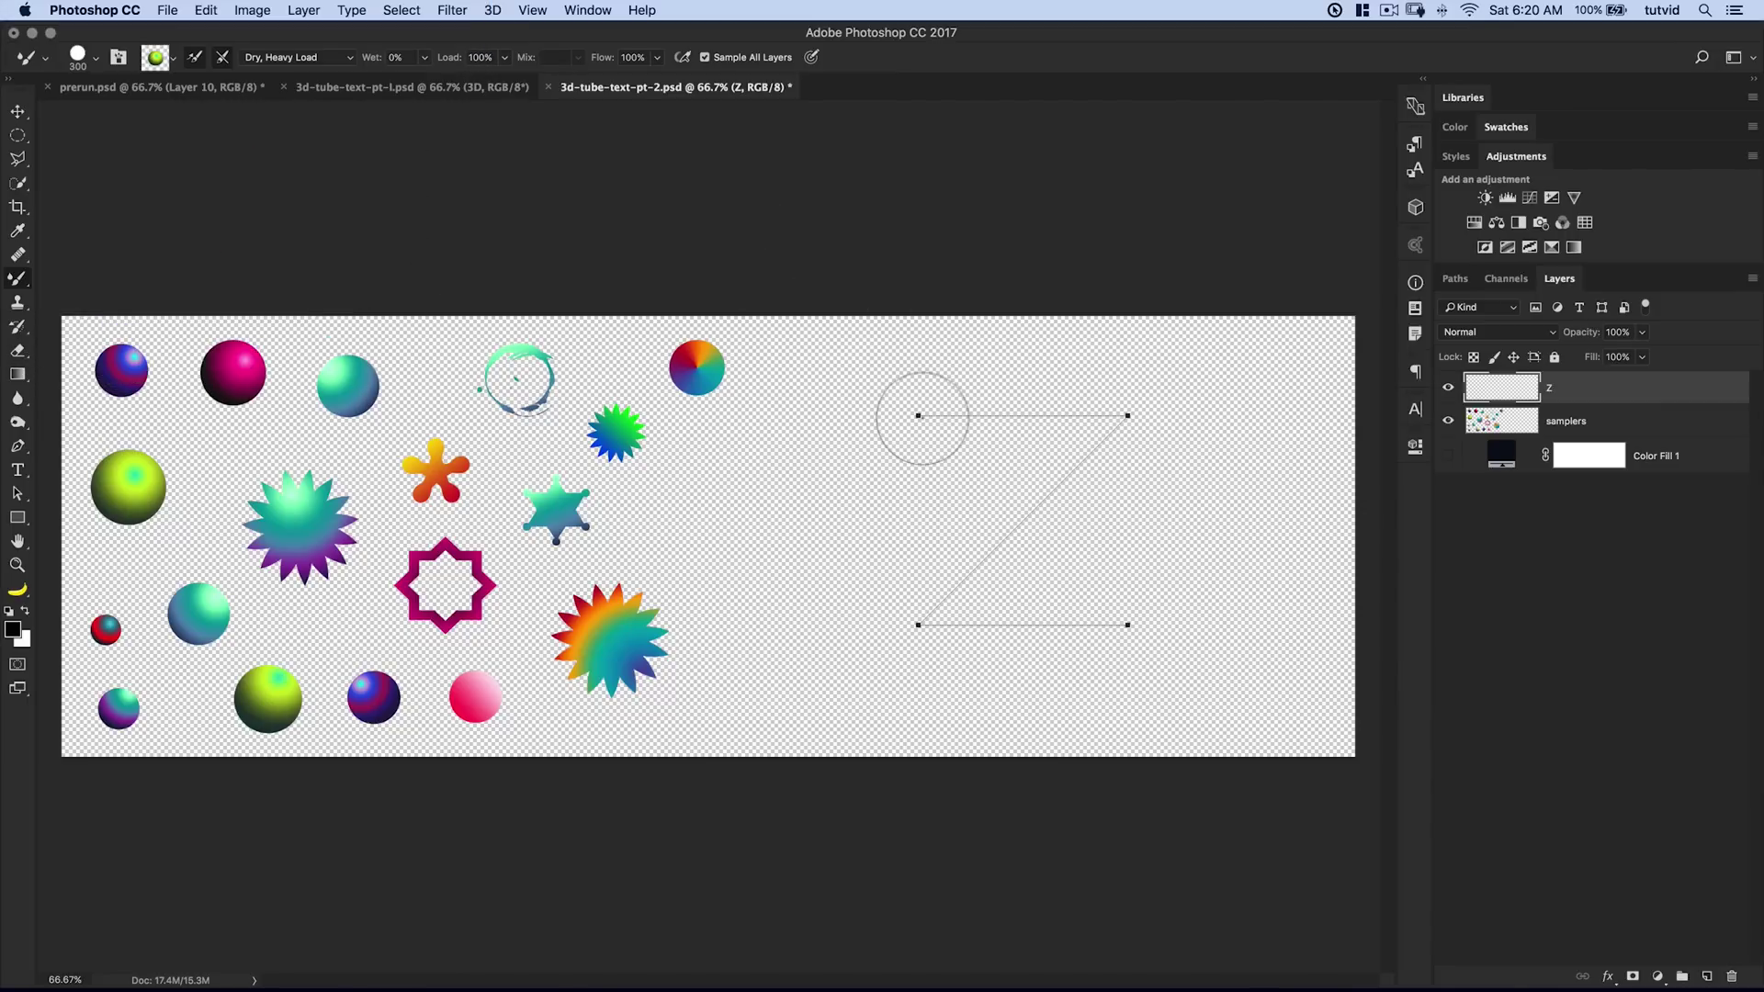
key("bracketright")
Stroke the Z path with the Mixer Brush Tool, then deselect the path
left_click(1455, 280)
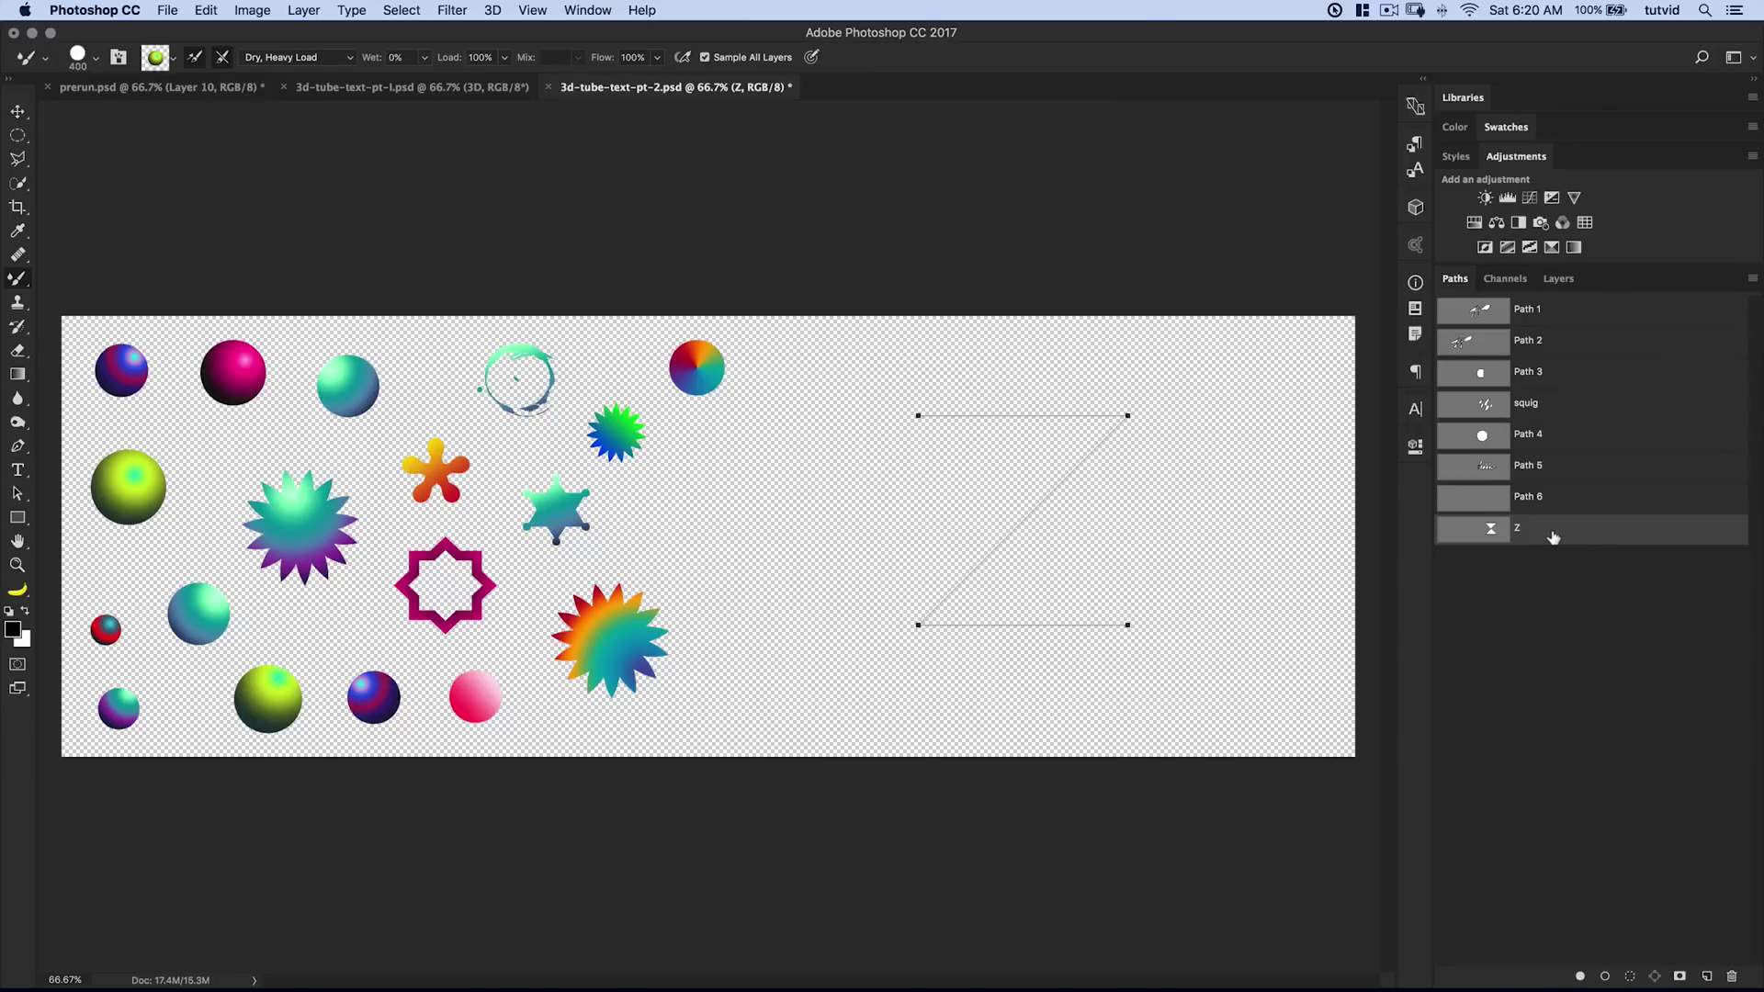
left_click(1559, 280)
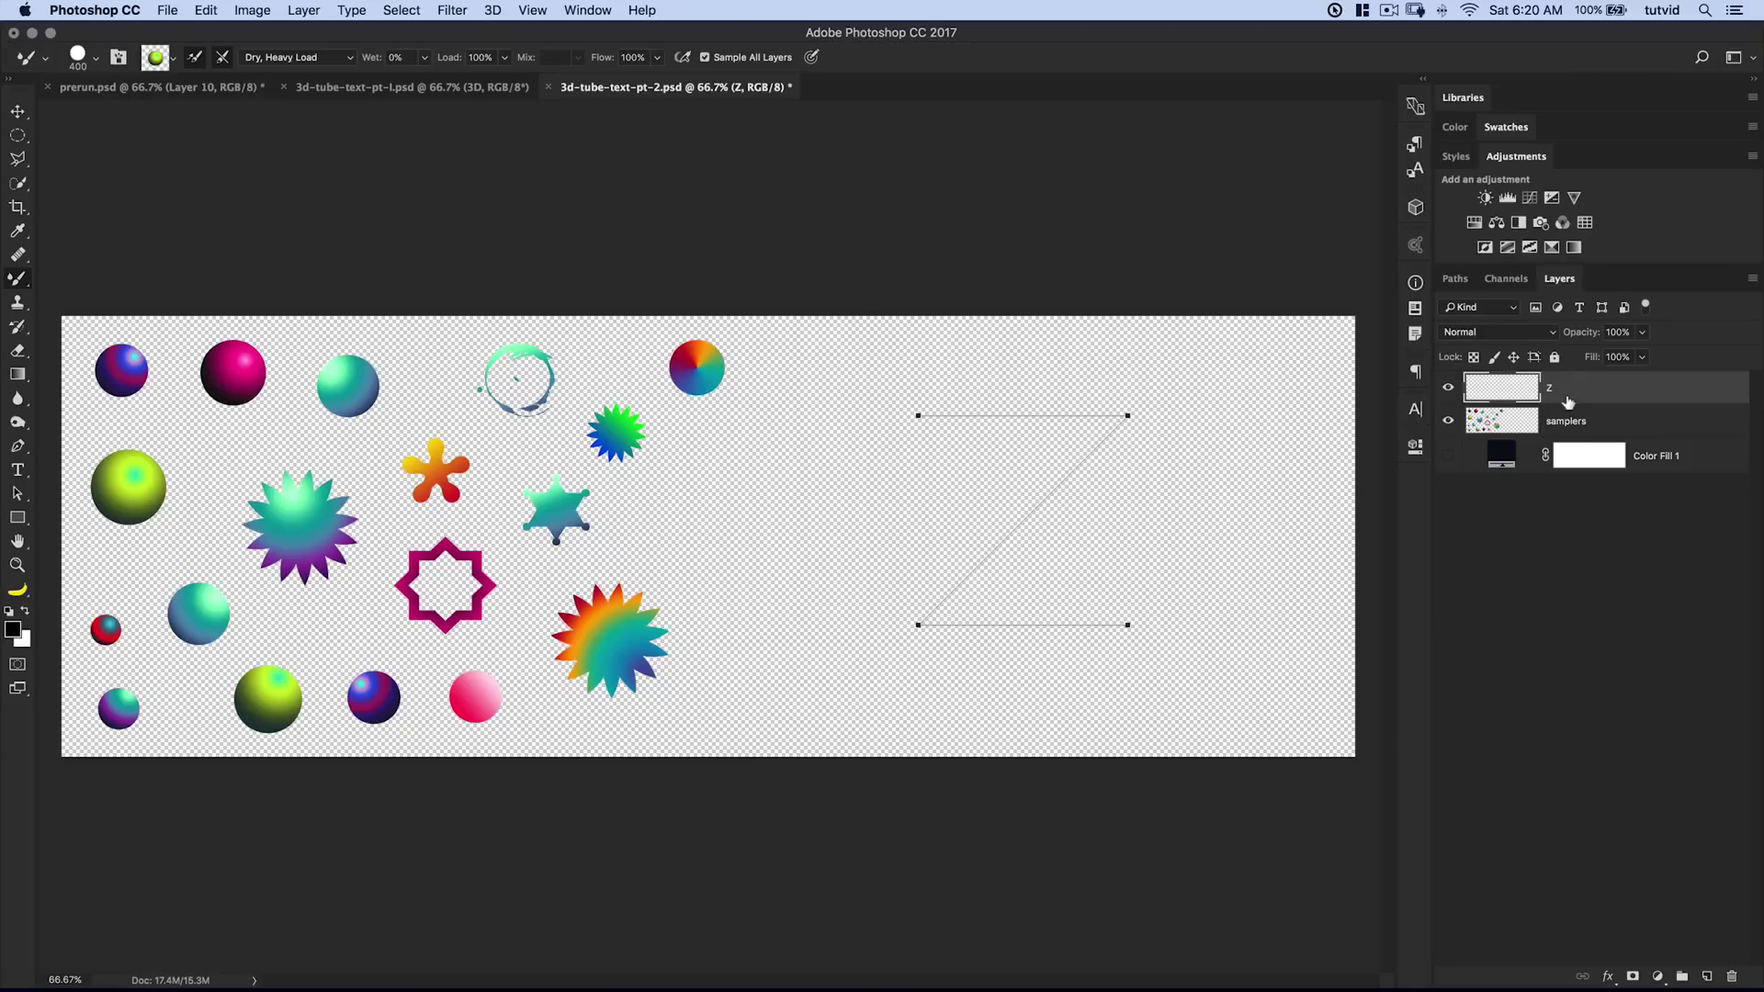
left_click(1455, 279)
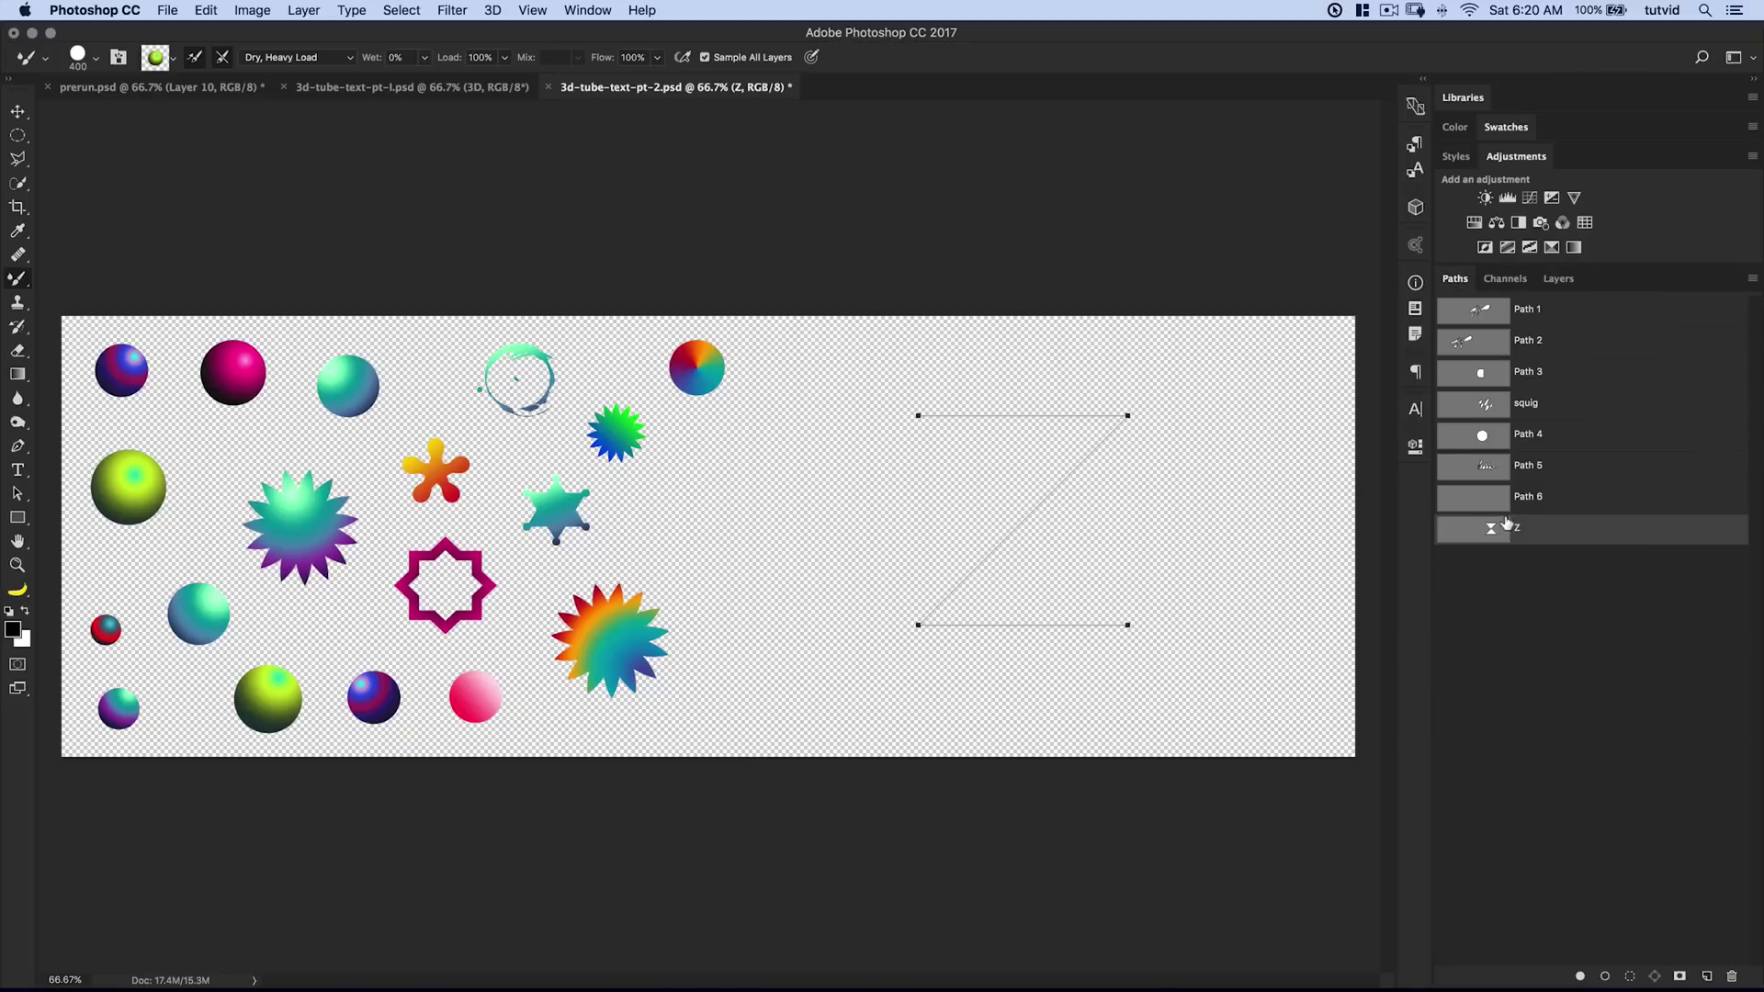
right_click(1558, 528)
left_click(1359, 614)
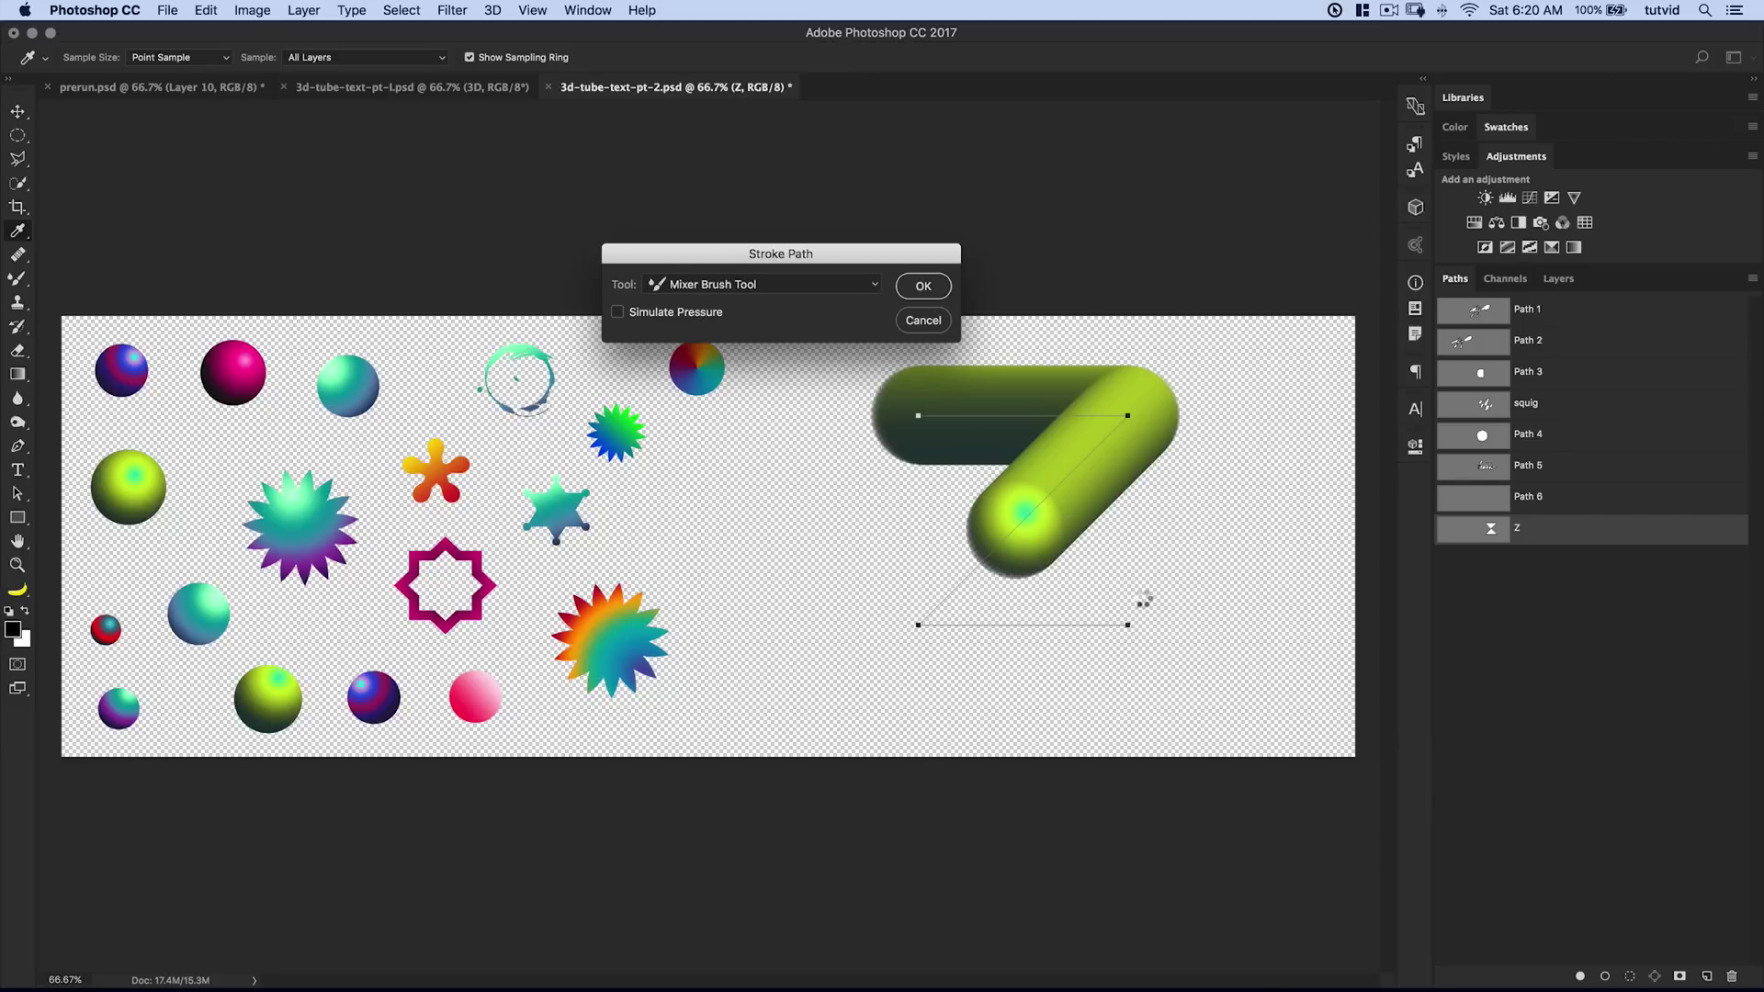
left_click(1491, 682)
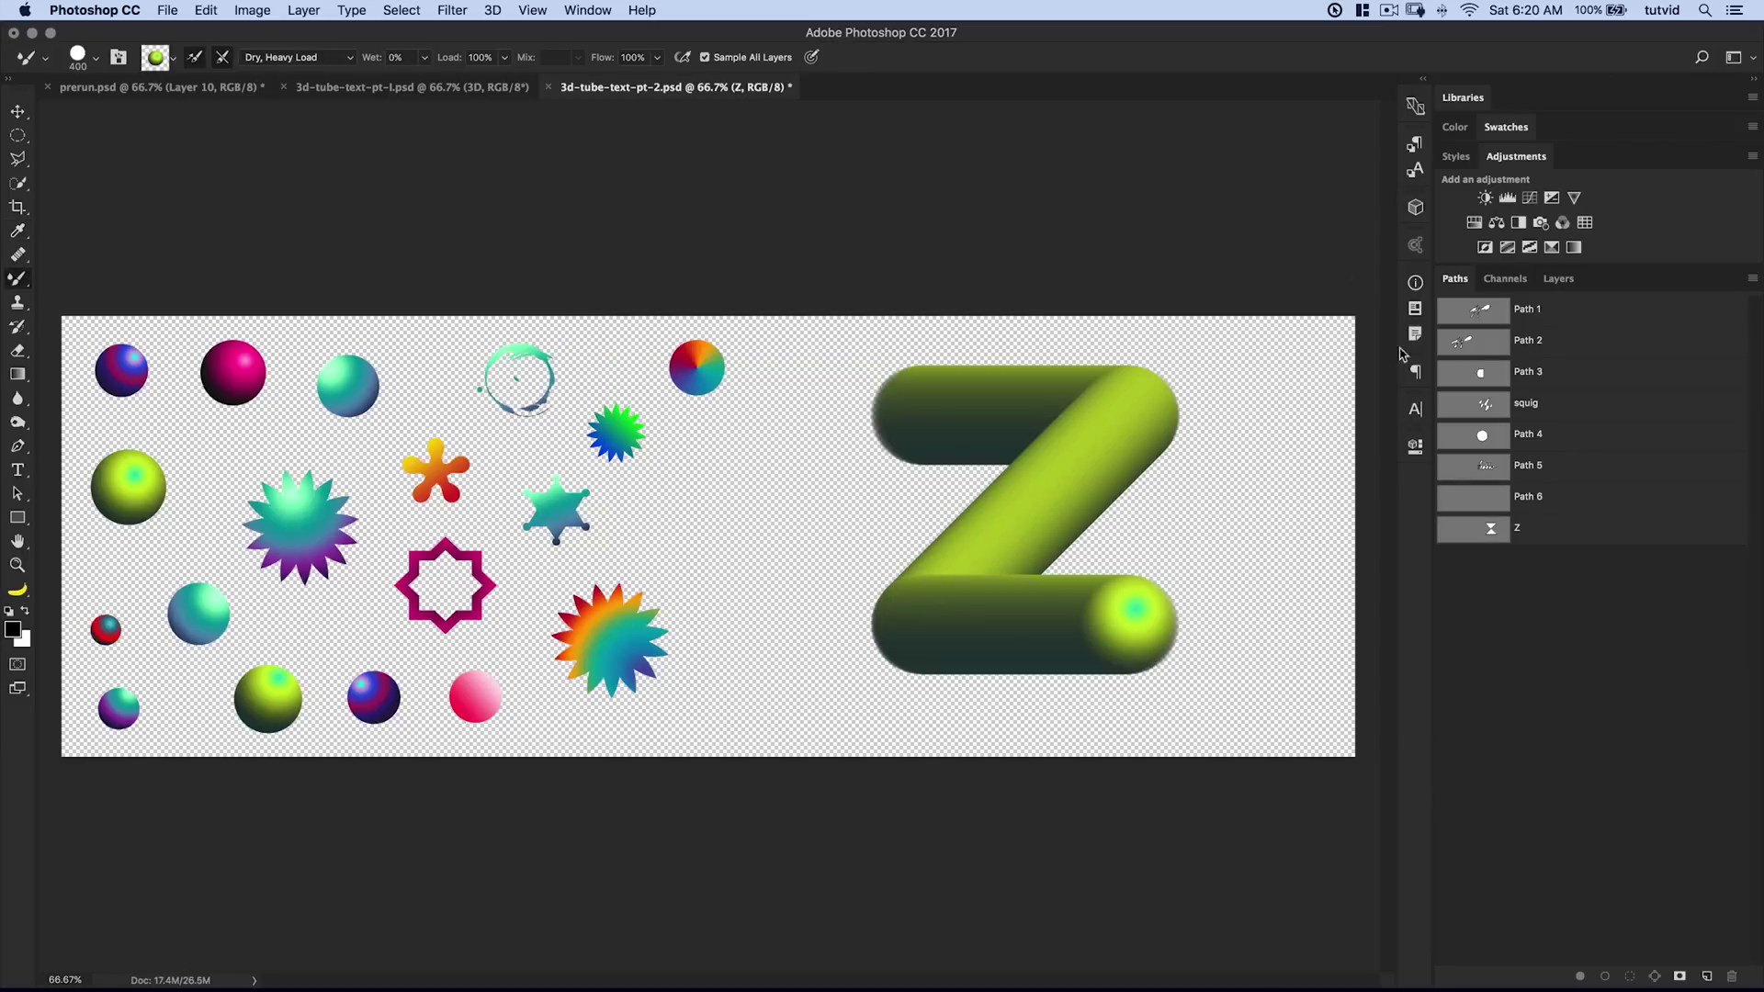
left_click(1551, 281)
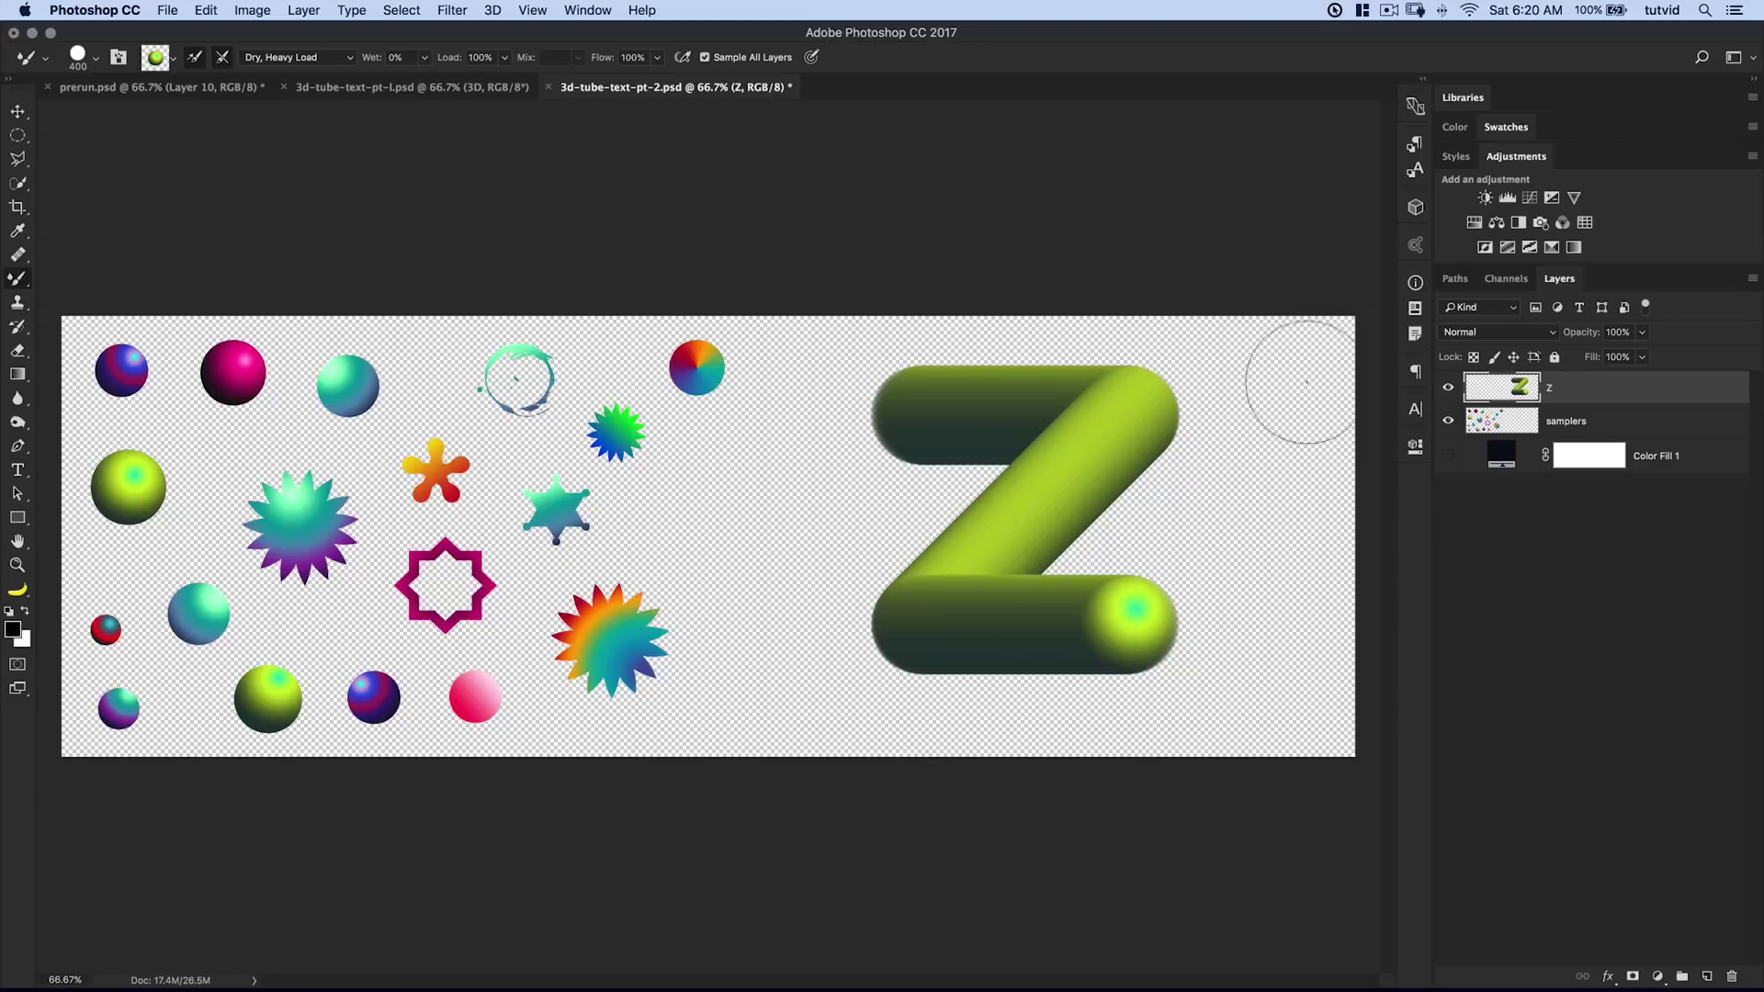
Make Color Fill 1 visible again and hide the Z tube layer
left_click(1449, 455)
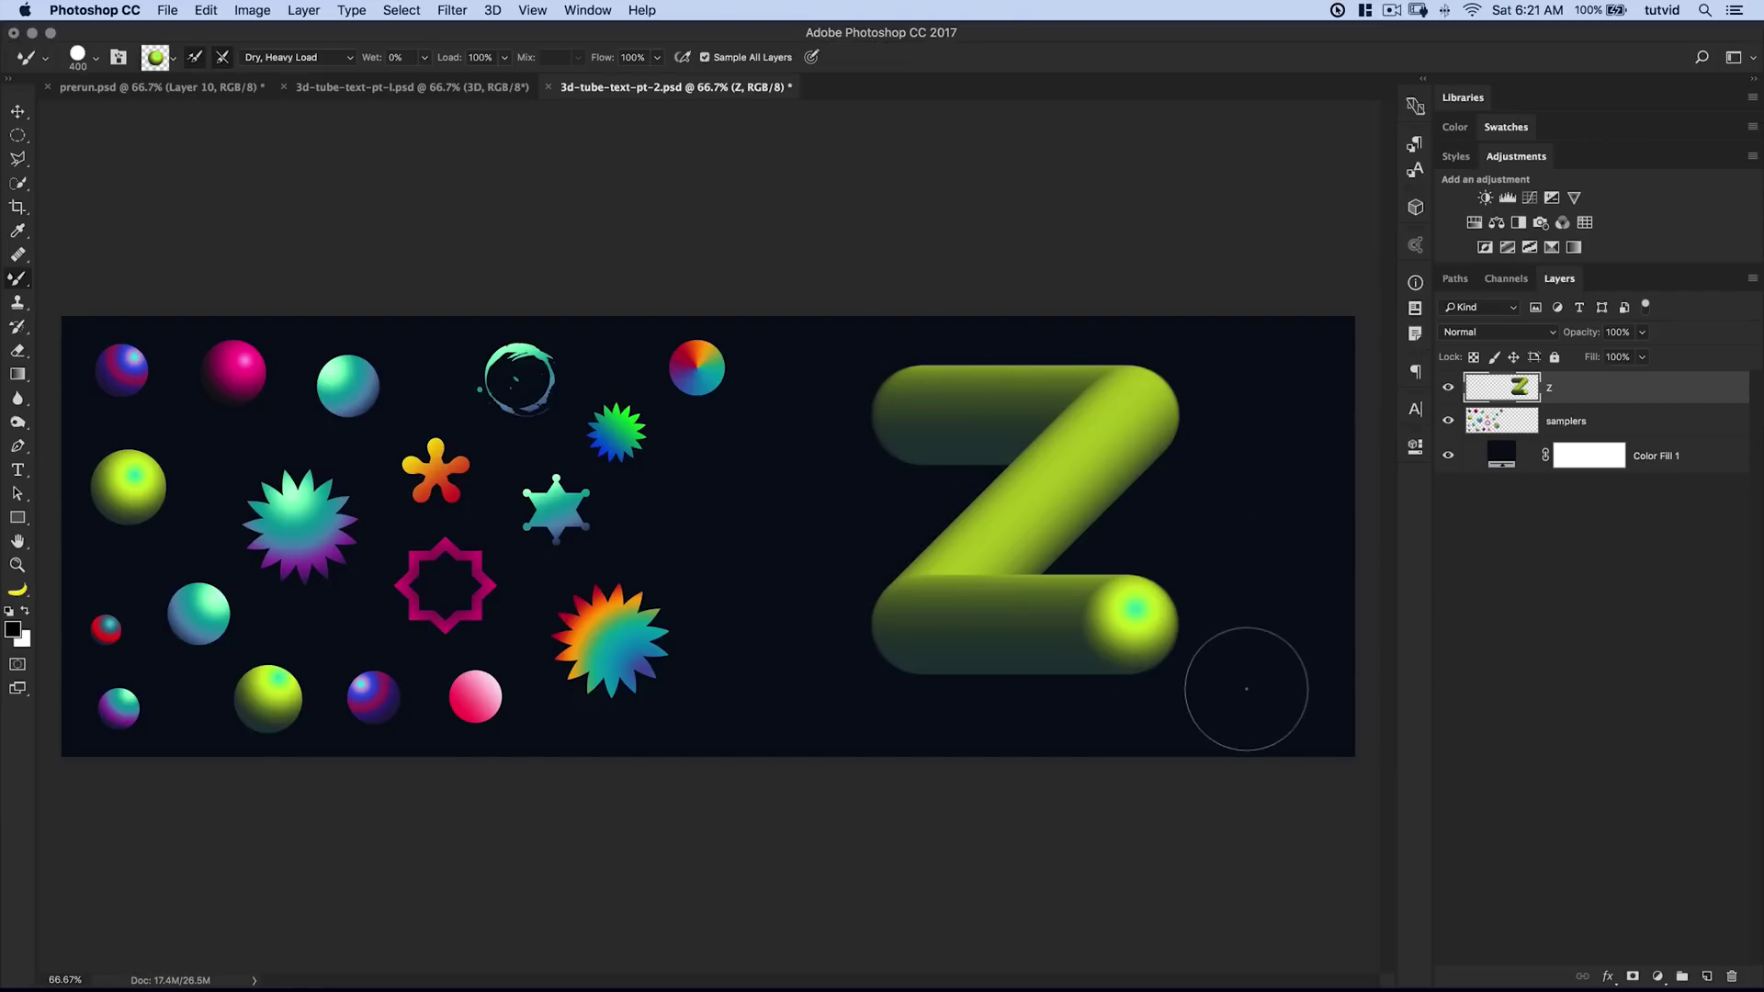
left_click(1449, 387)
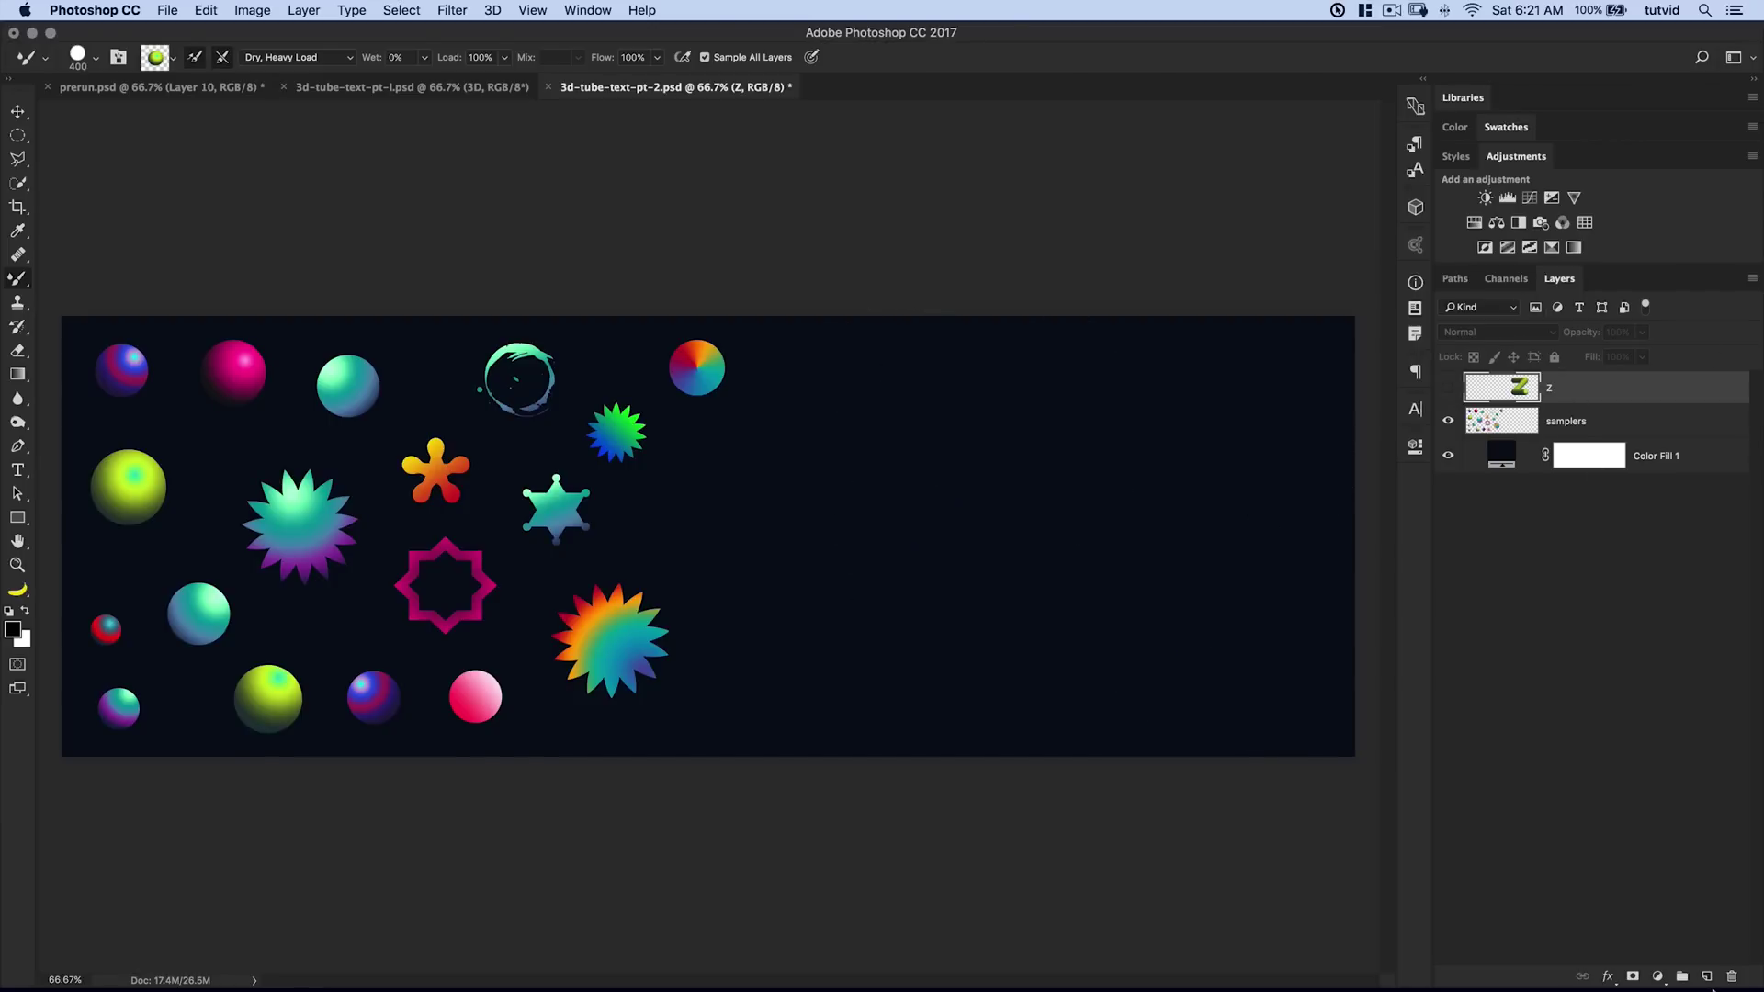
Add Layer 1 above Z, load All custom shape sets, and pick the five-point star
left_click(1707, 976)
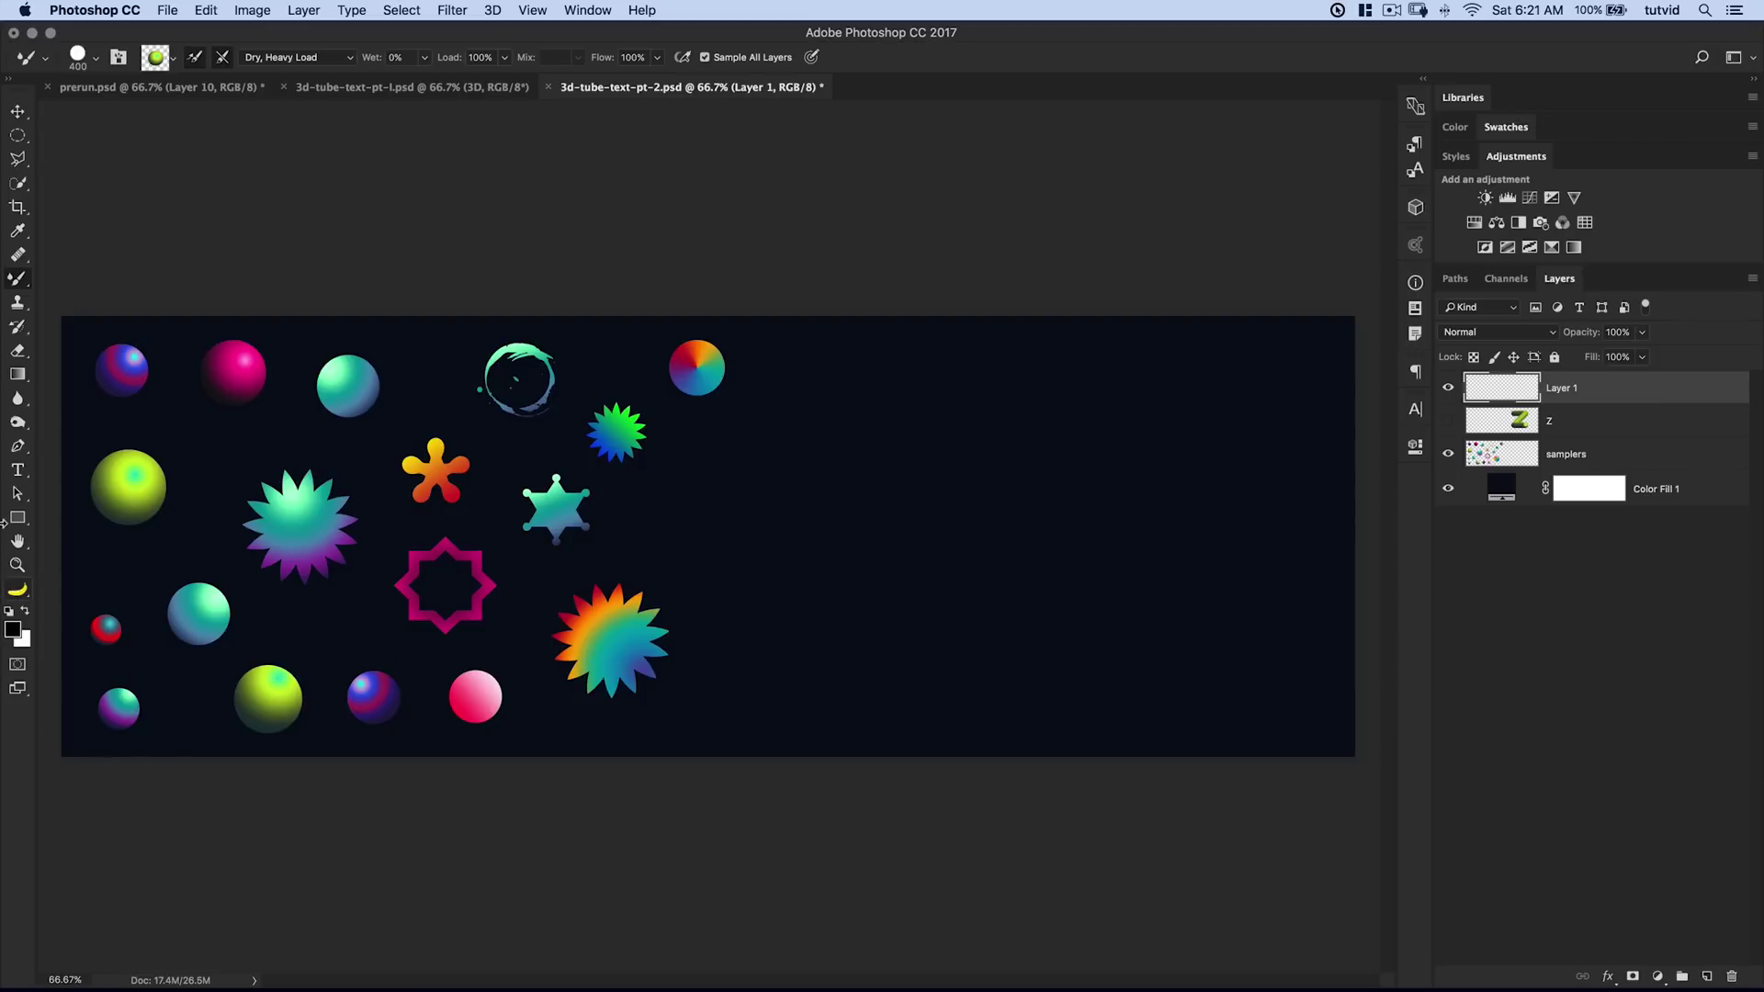
left_click(17, 519)
left_click_drag(17, 525, 92, 605)
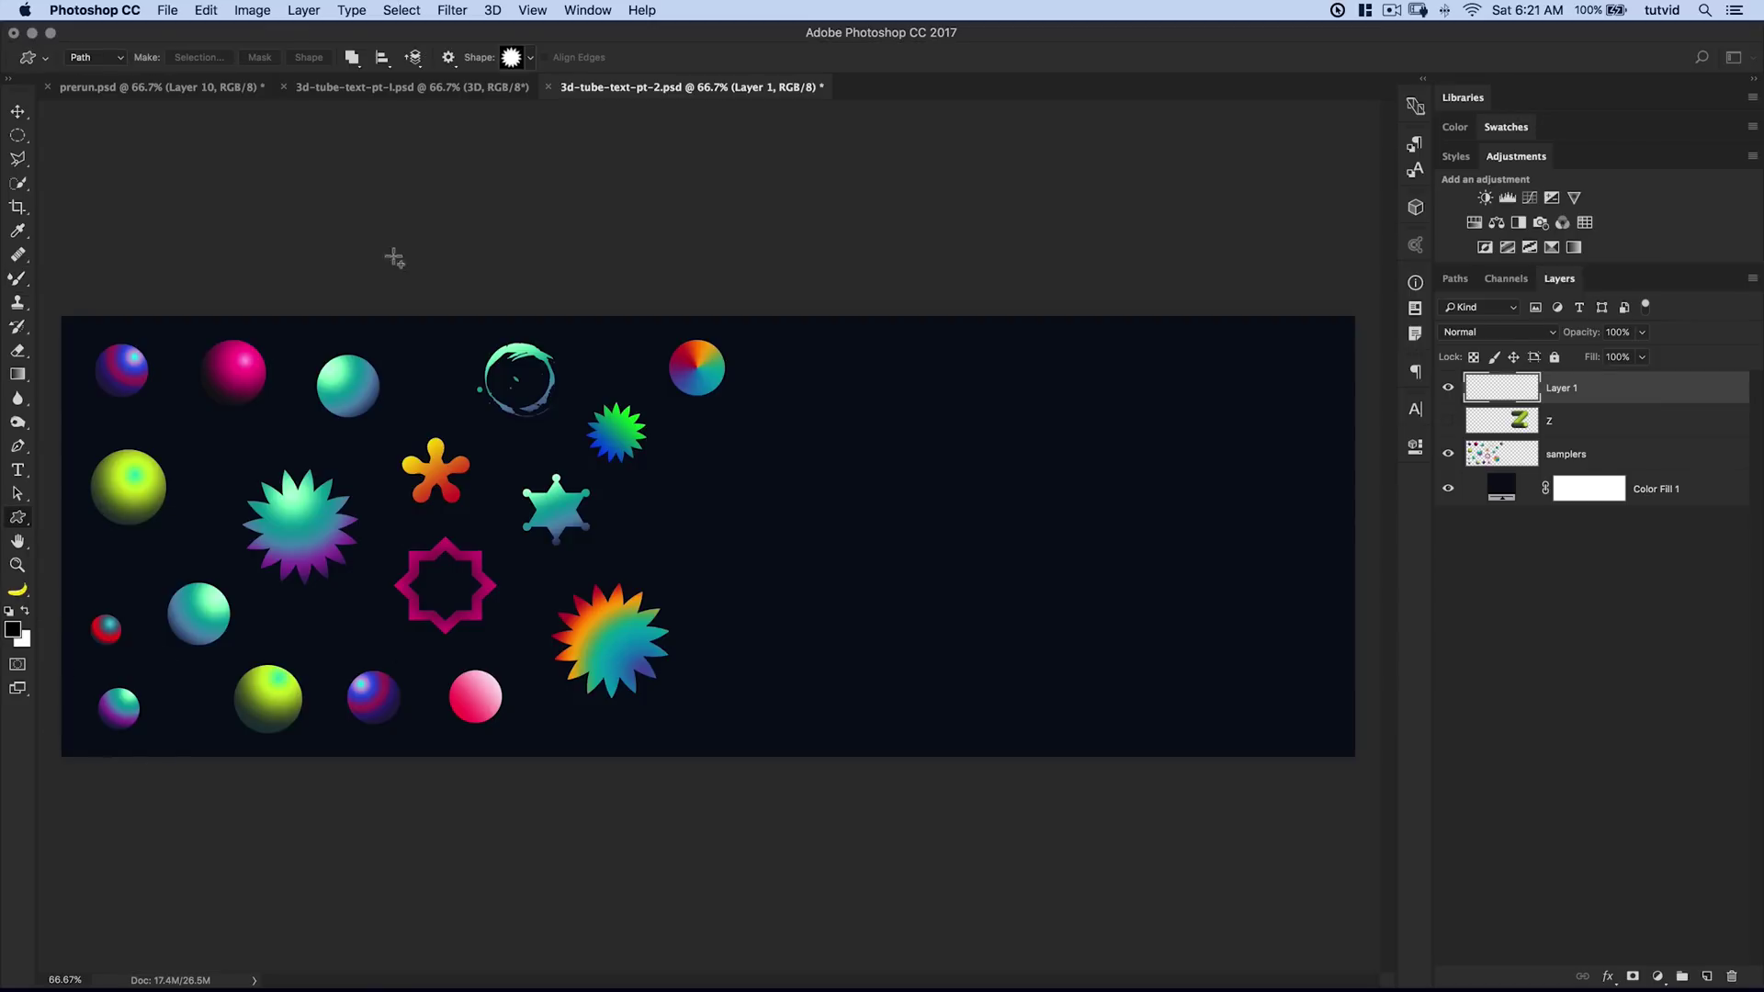
left_click(529, 57)
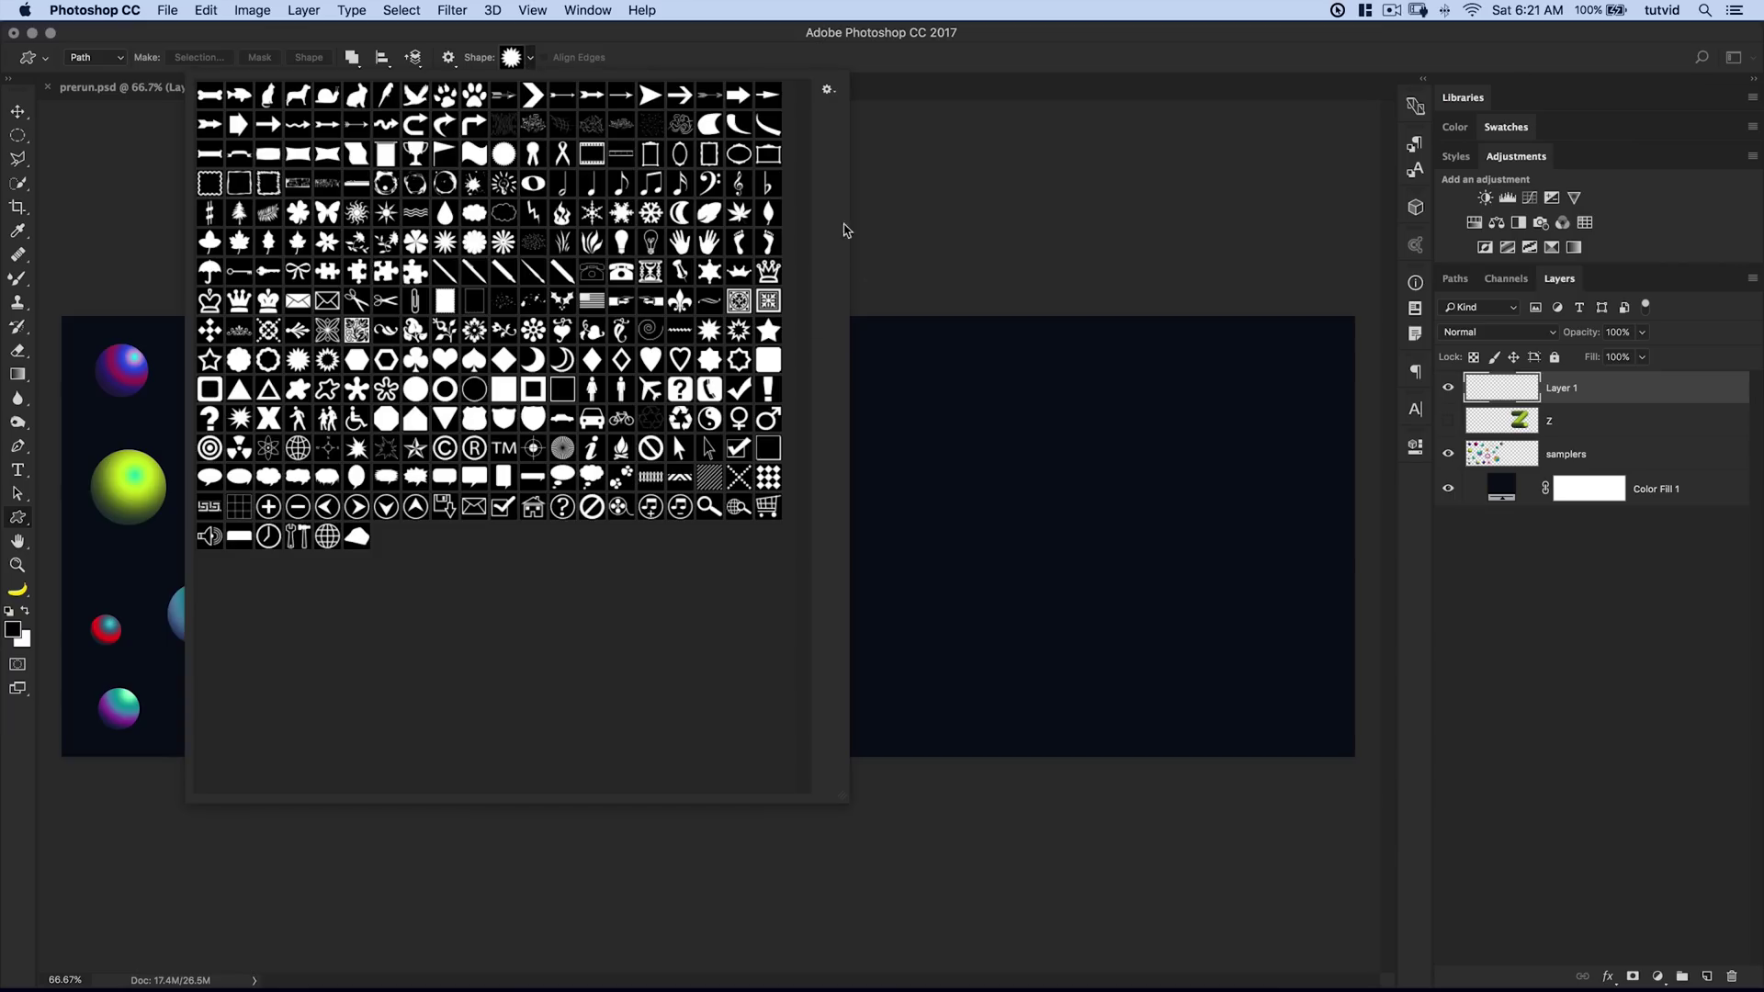
left_click(828, 92)
left_click(828, 93)
left_click(828, 90)
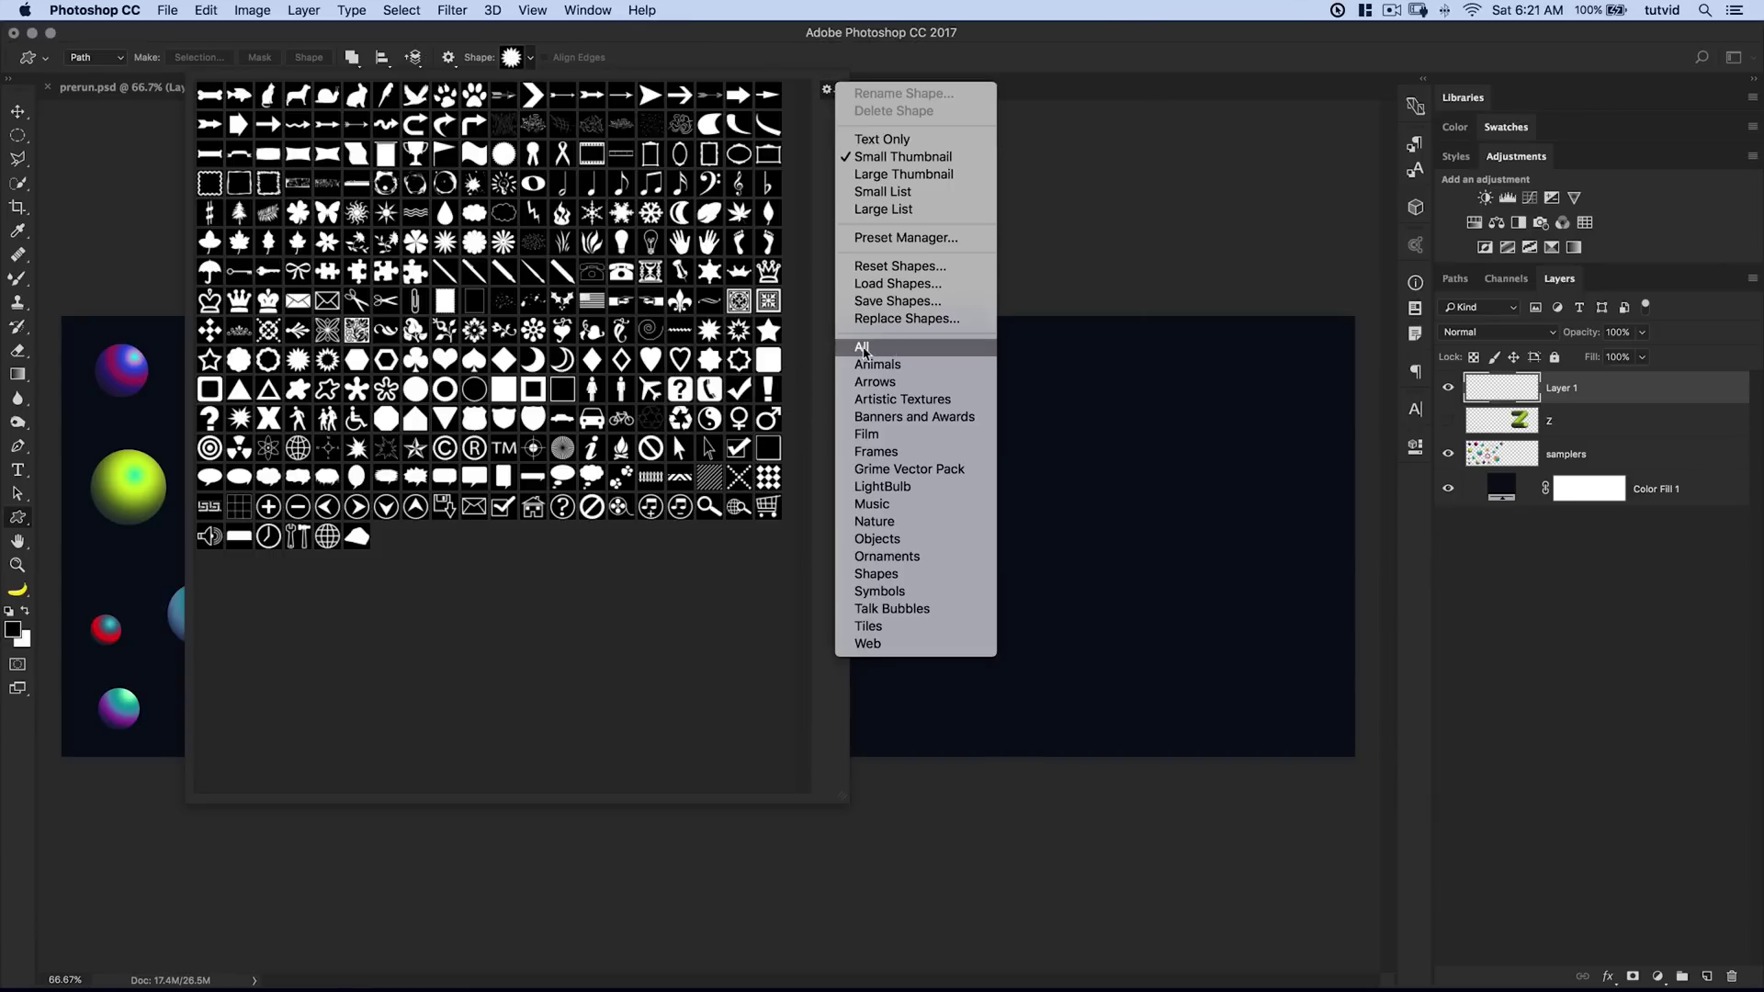
left_click(891, 349)
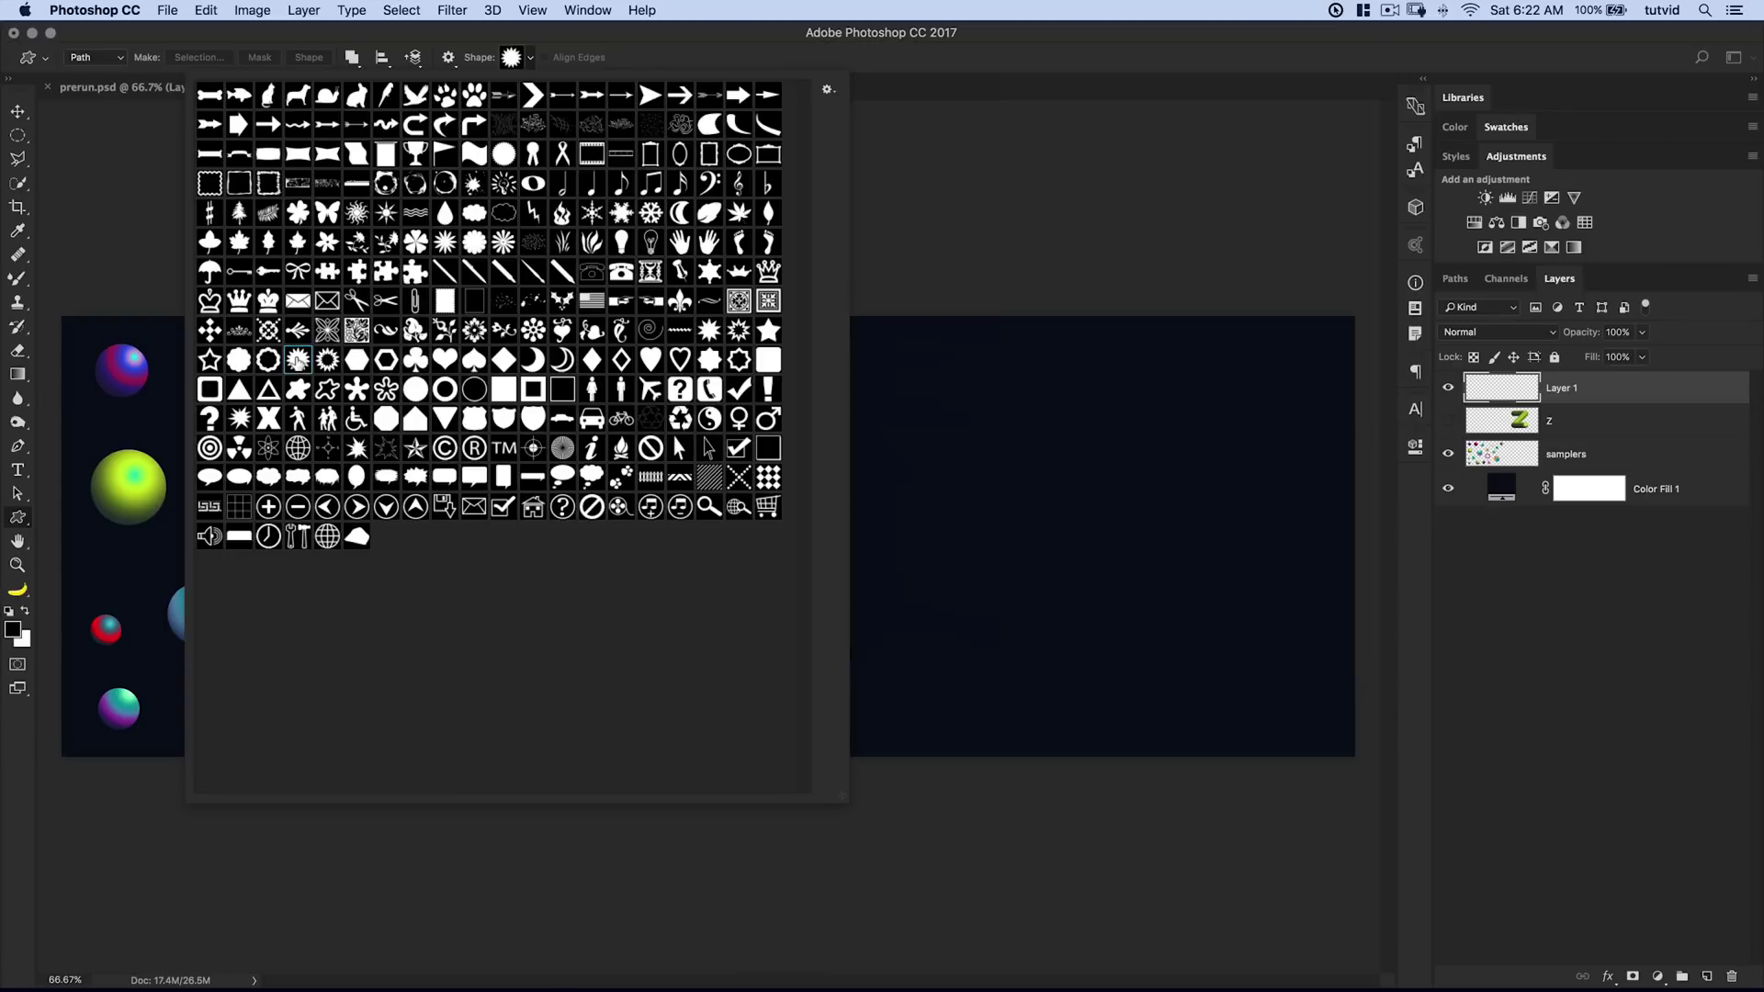
left_click(768, 329)
Draw a five-point star shape layer near the canvas centre with a magenta-pink gradient fill
left_click(964, 386)
left_click_drag(965, 386, 1082, 498)
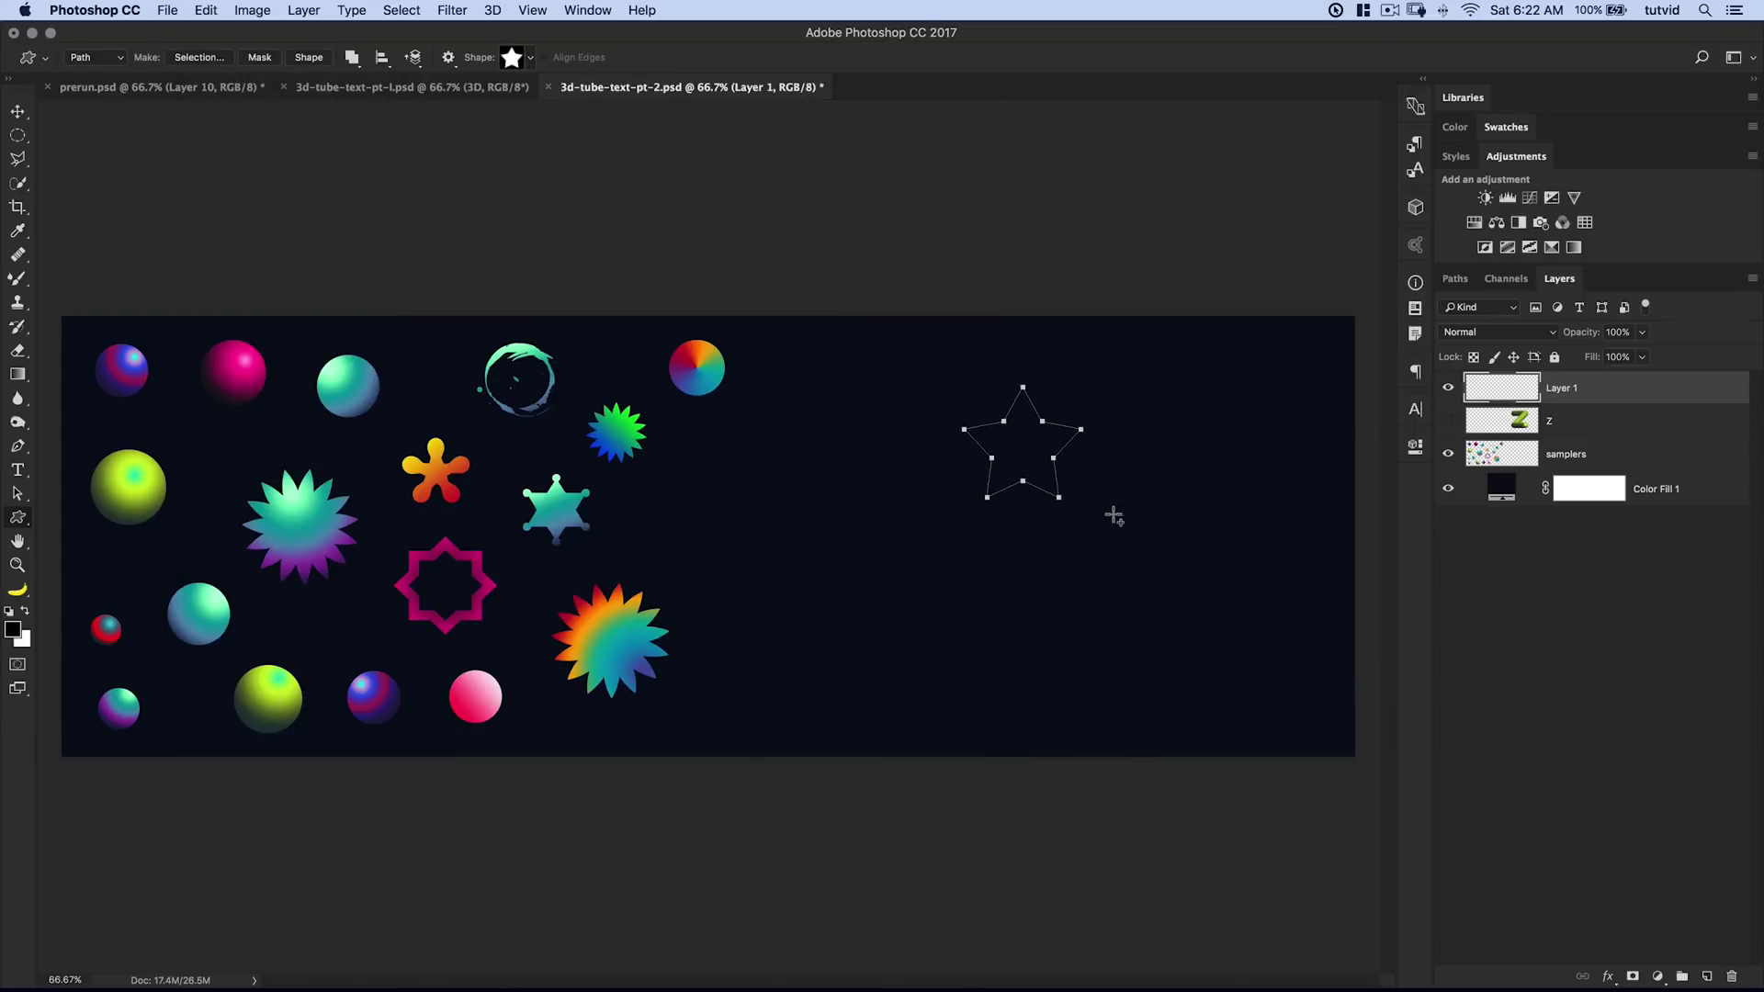
key("super+z")
left_click(117, 57)
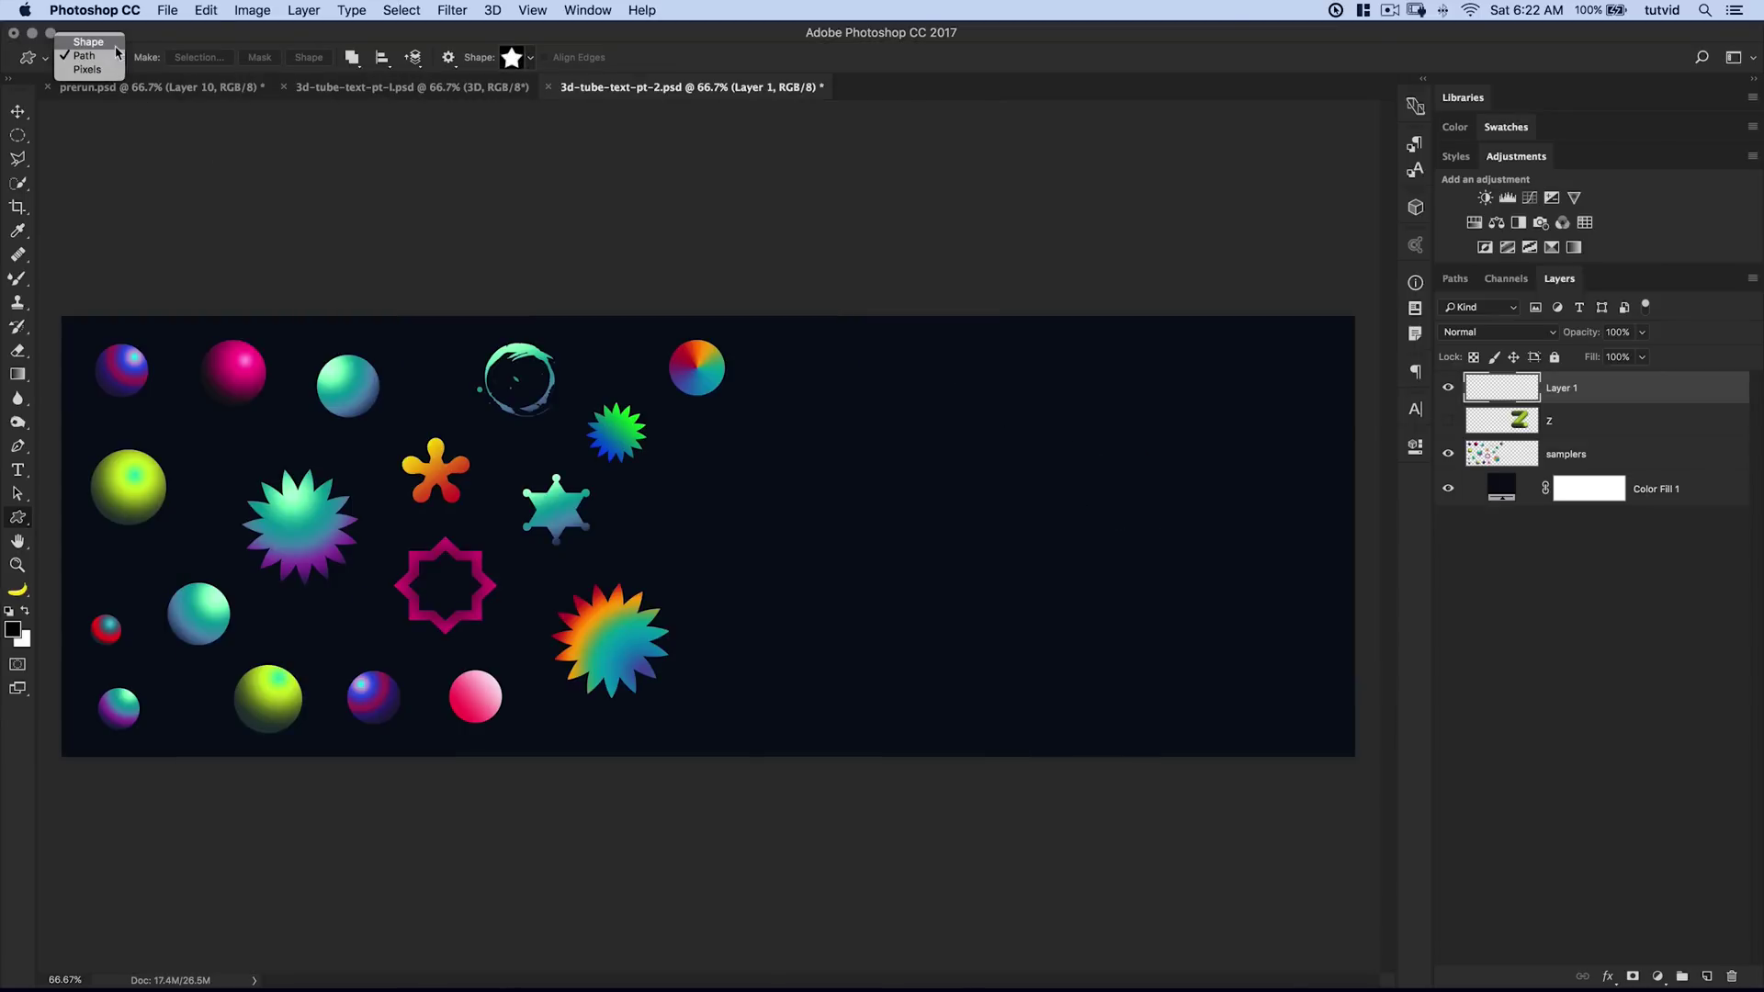
left_click(97, 44)
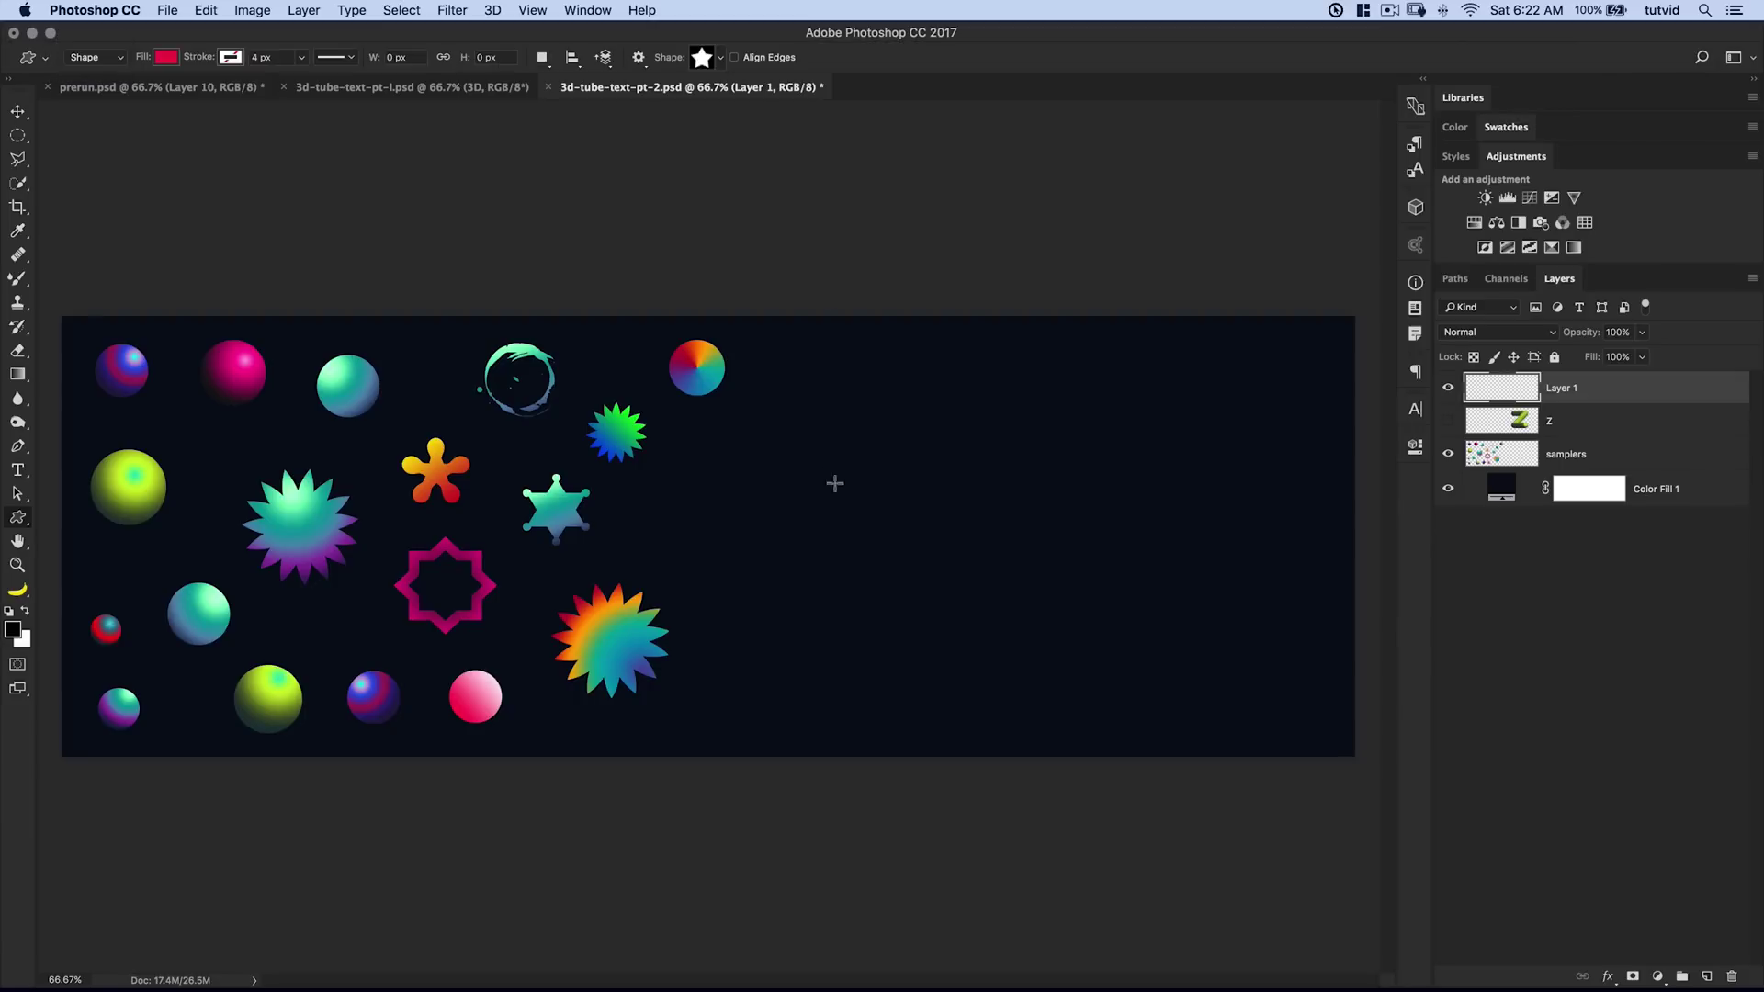
left_click_drag(829, 455, 891, 514)
left_click(167, 58)
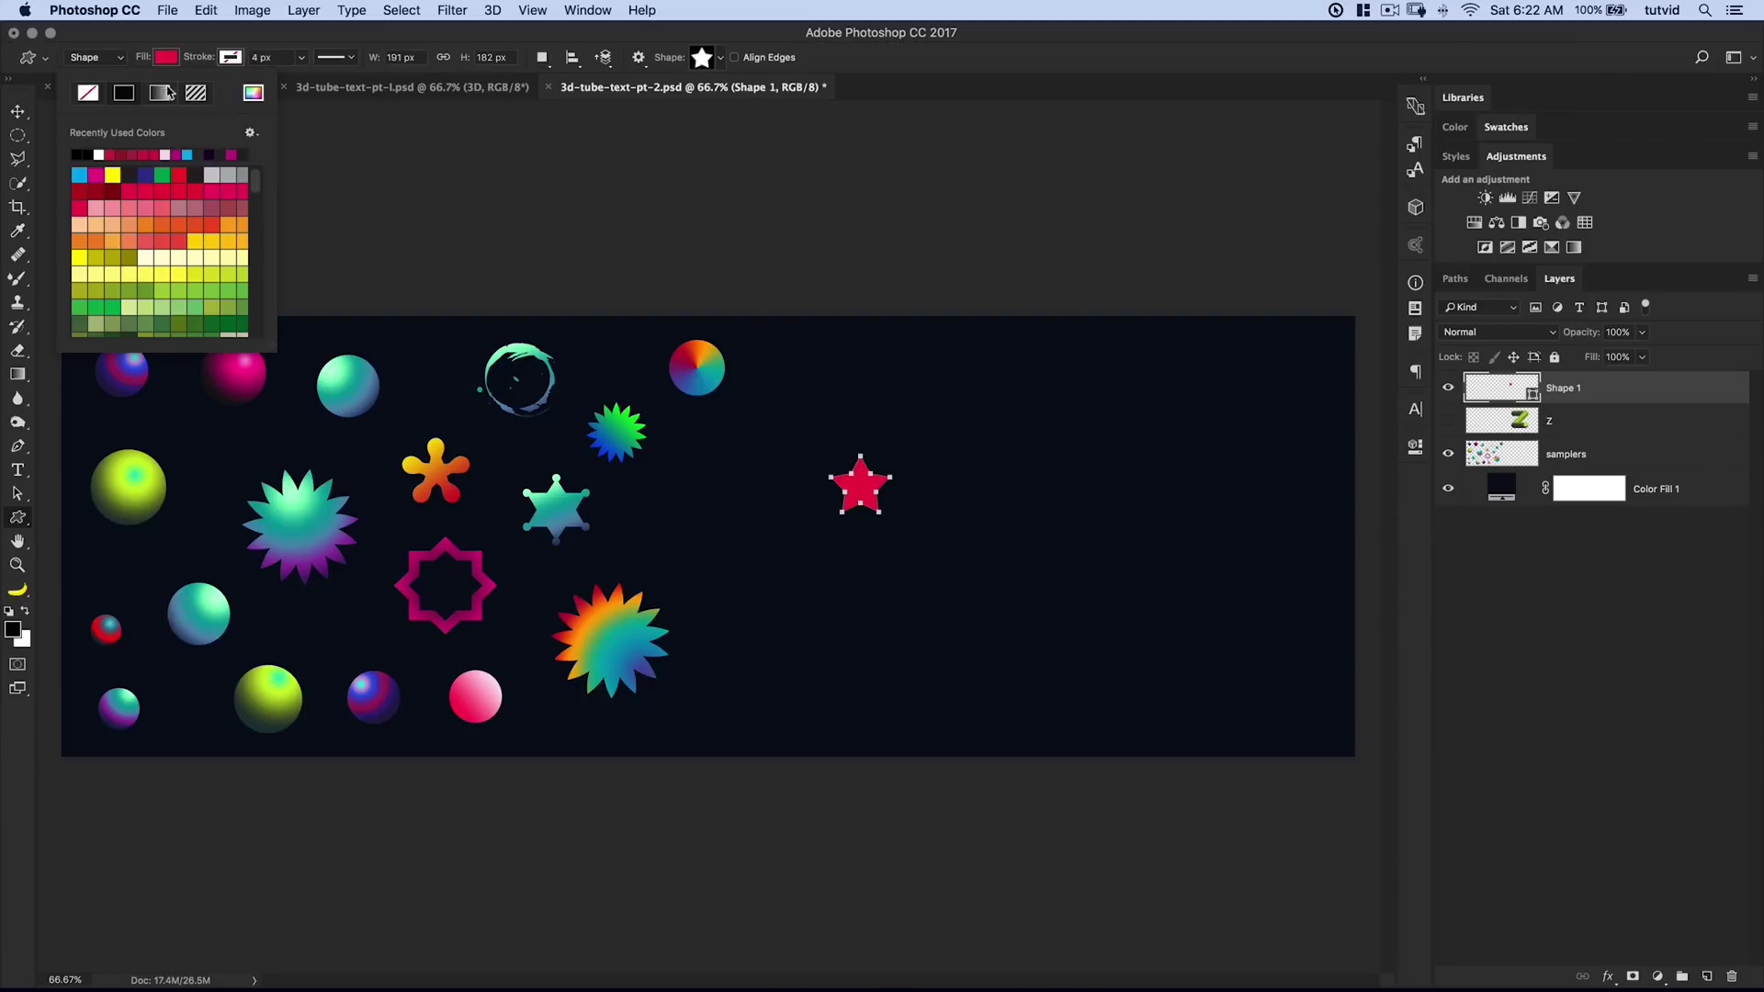
left_click(160, 93)
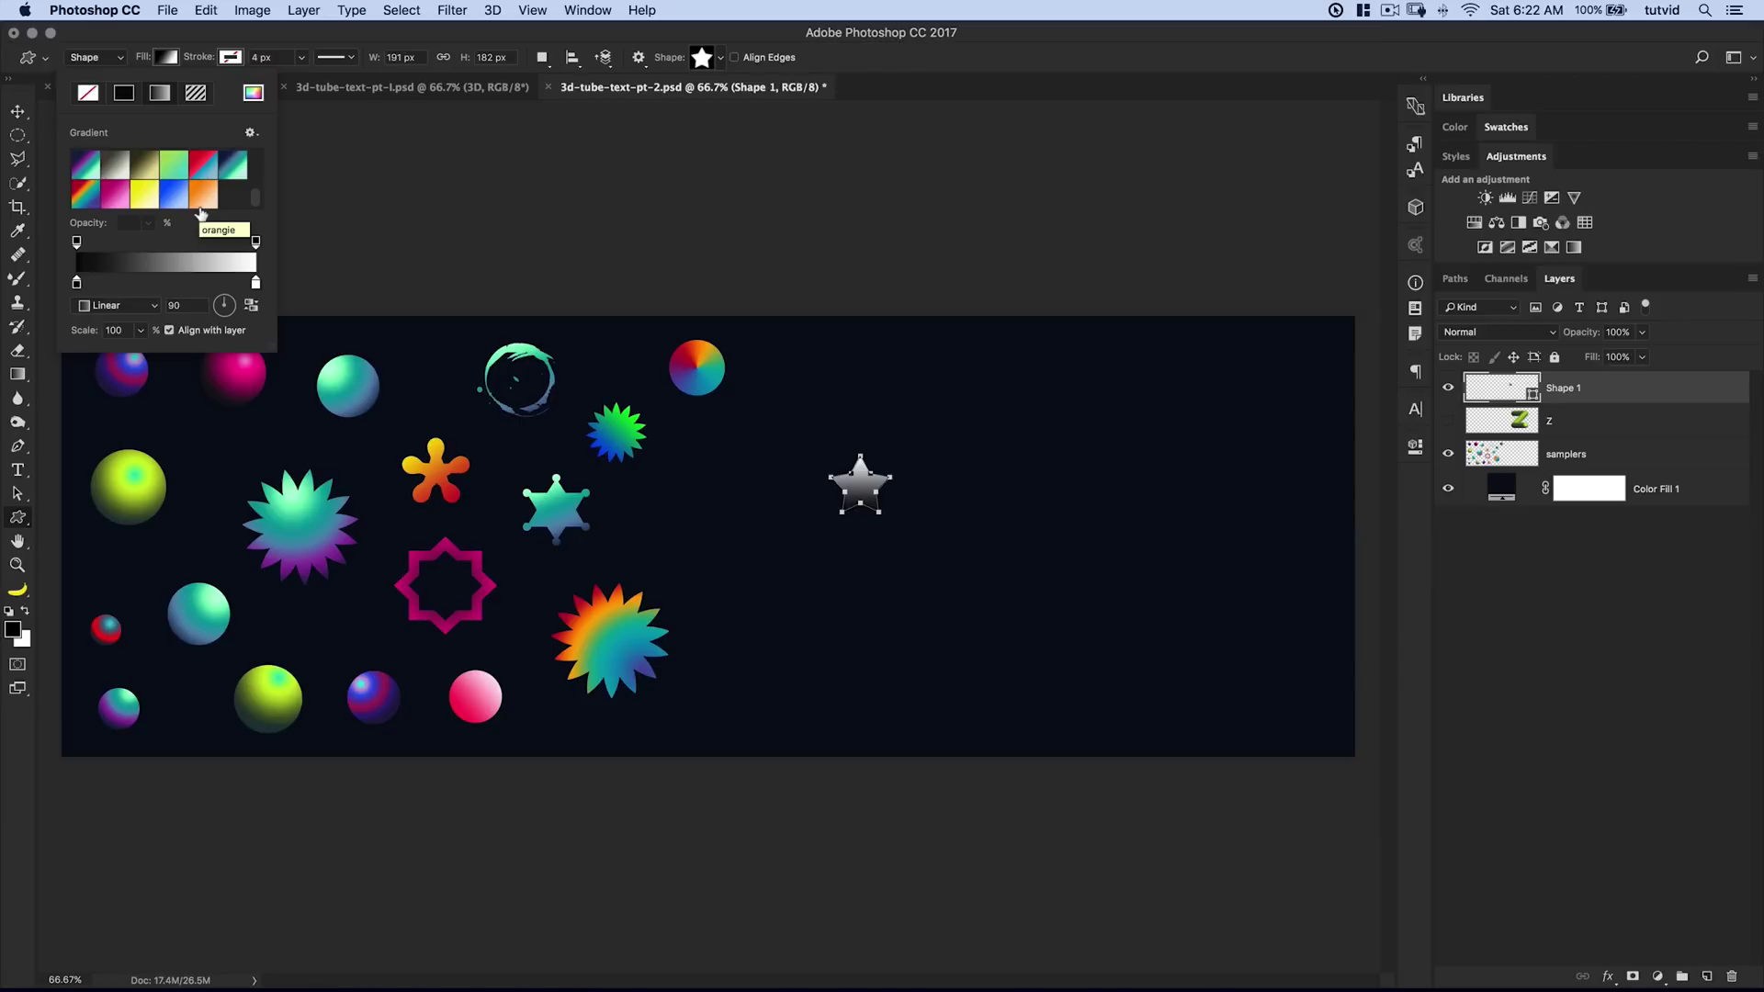
left_click(118, 202)
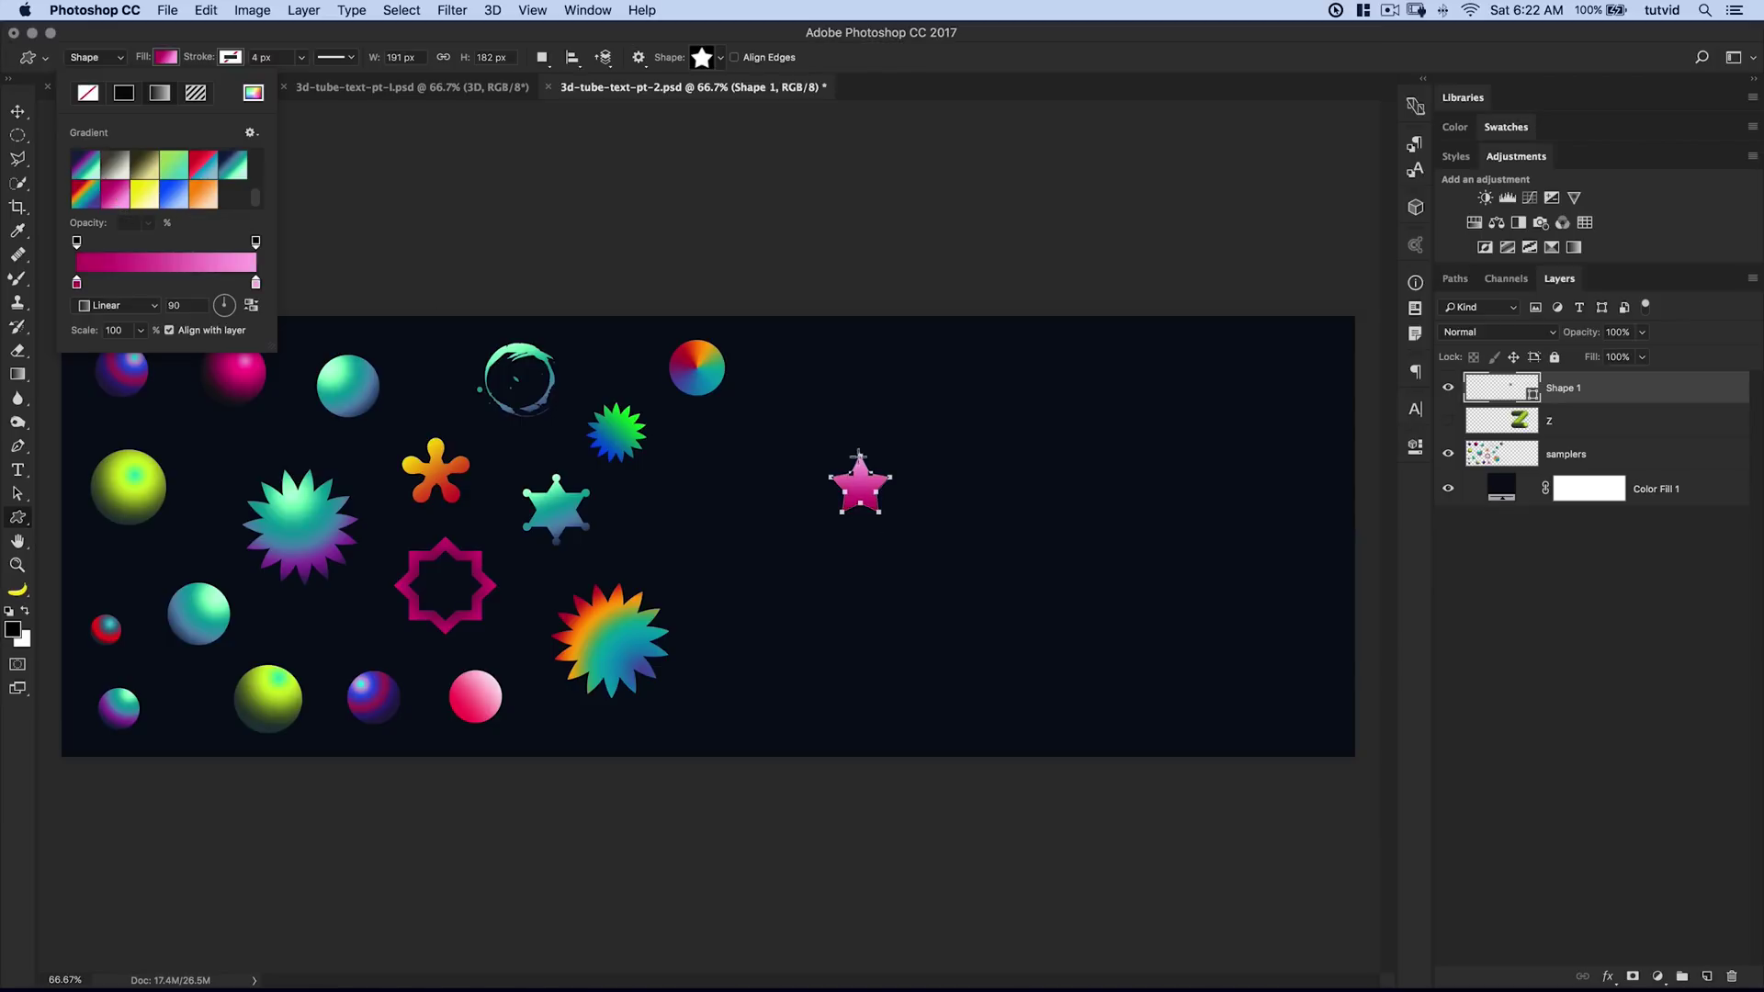
Move the pink star left among the shapes, merge it into samplers, and show that layer
key("v")
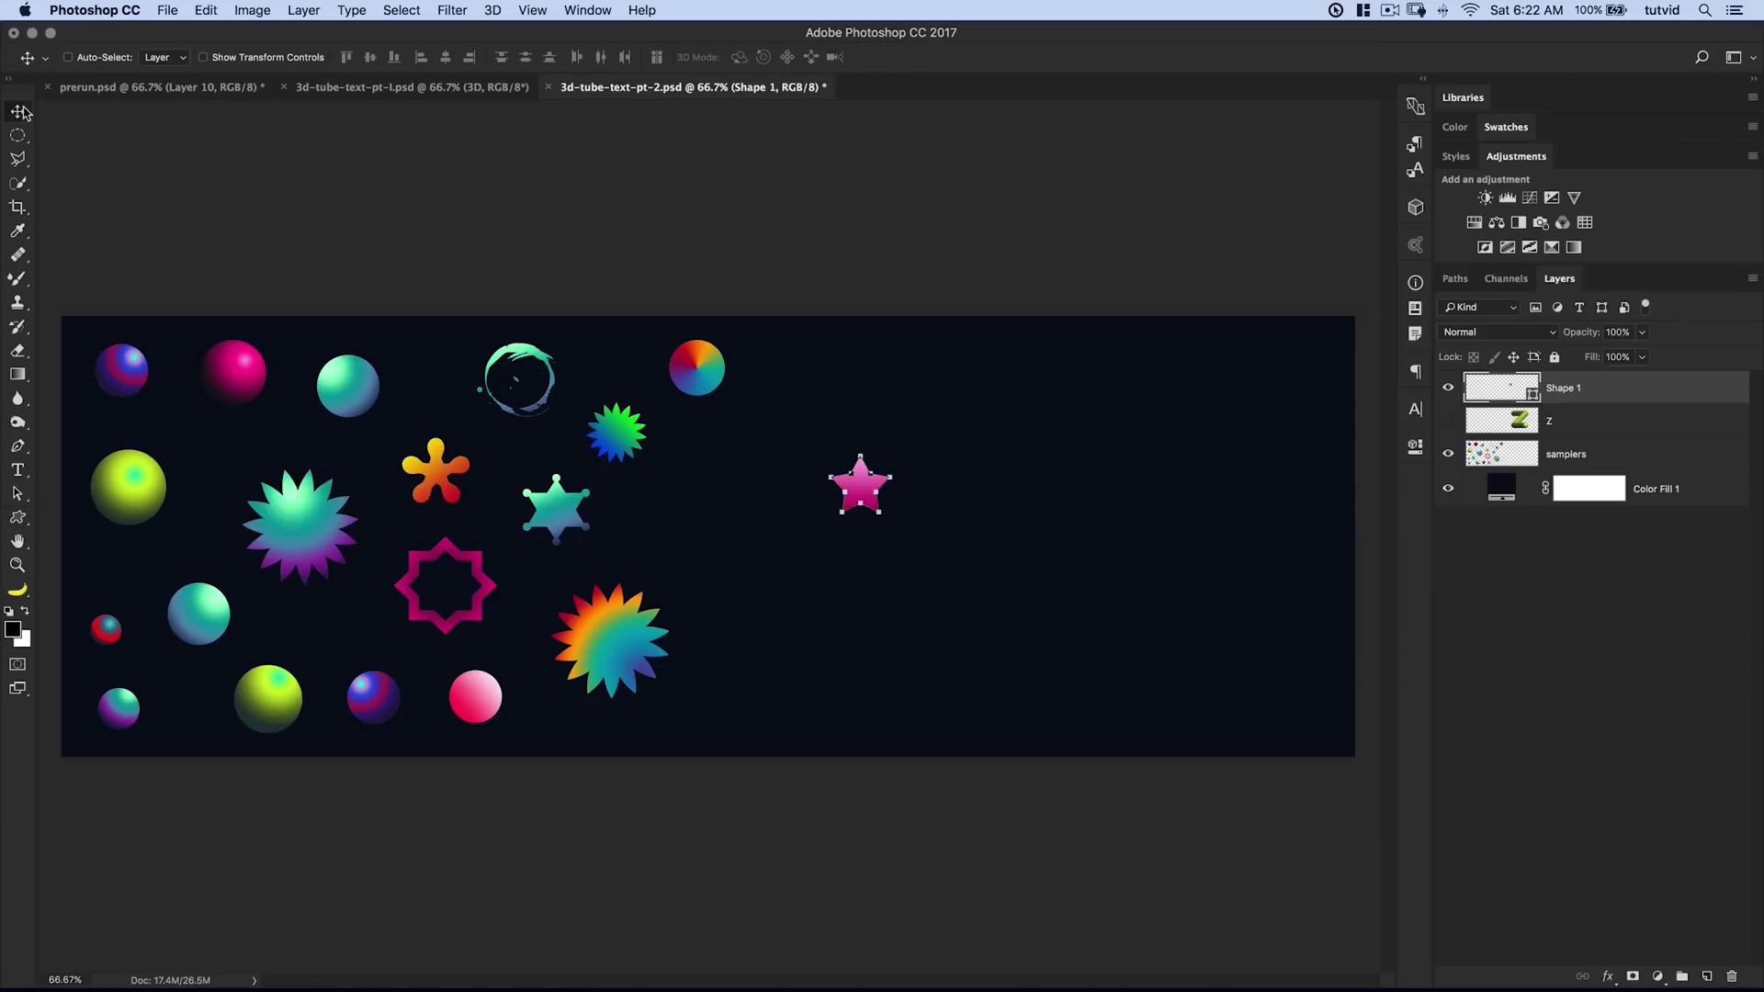
left_click_drag(858, 480, 665, 515)
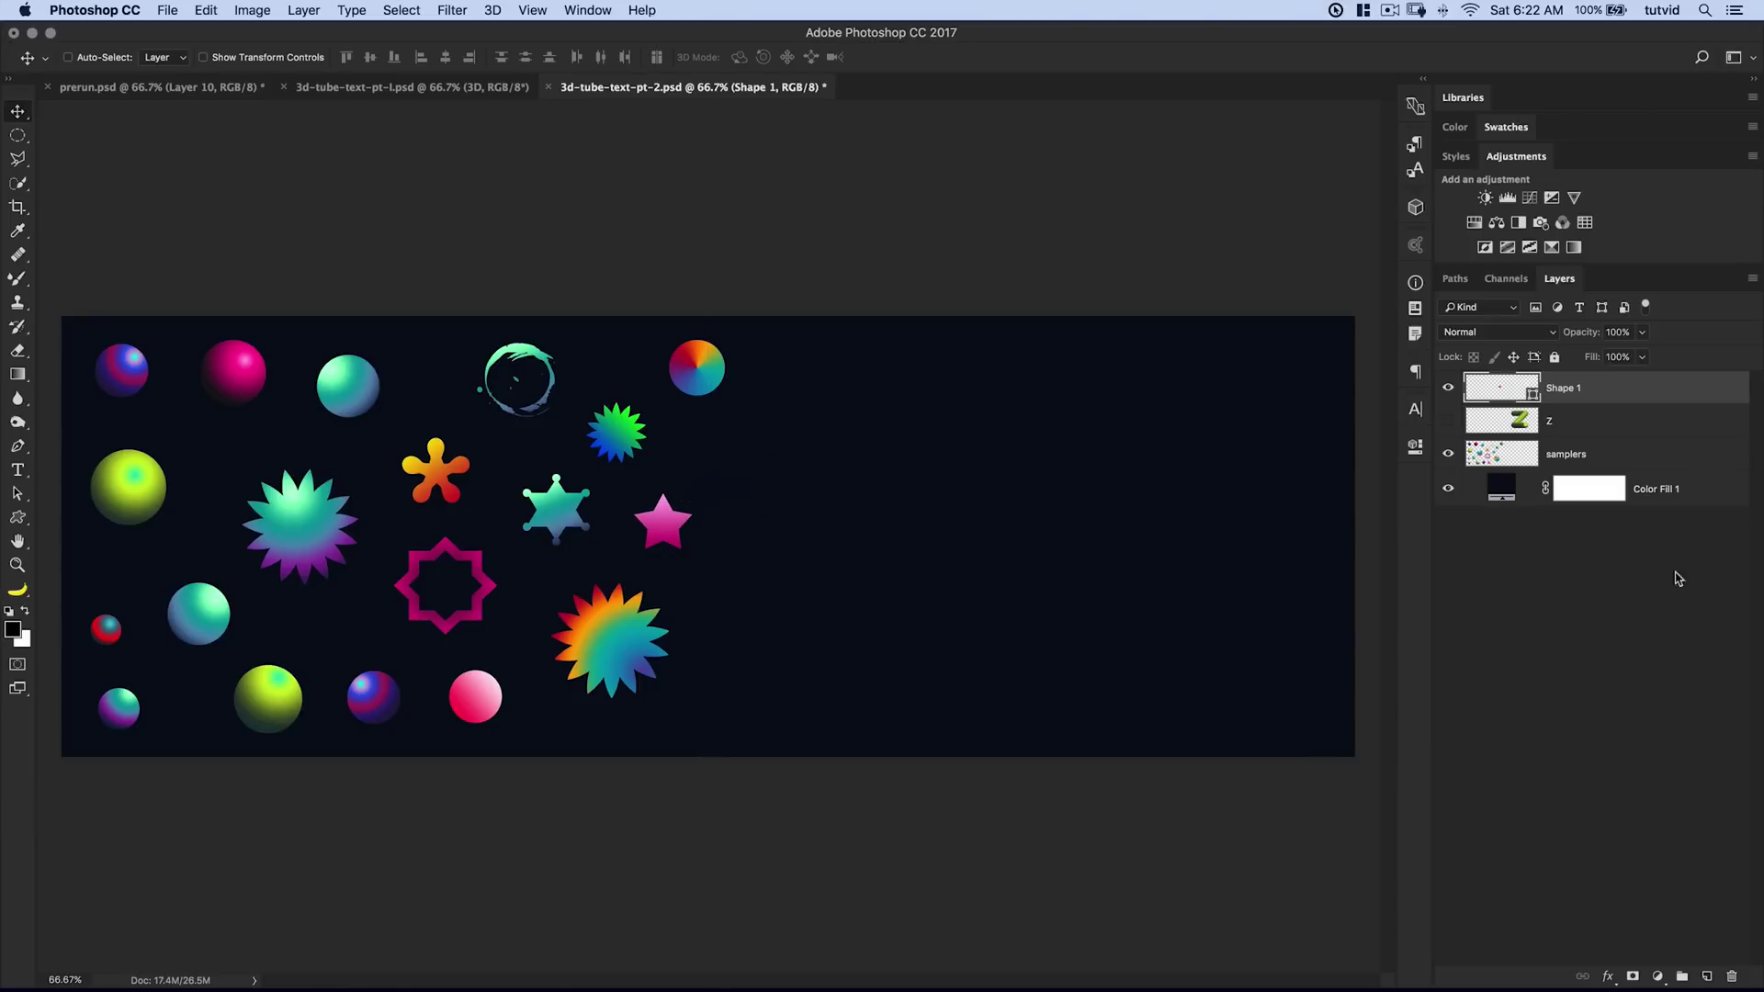
left_click_drag(1573, 391, 1596, 448)
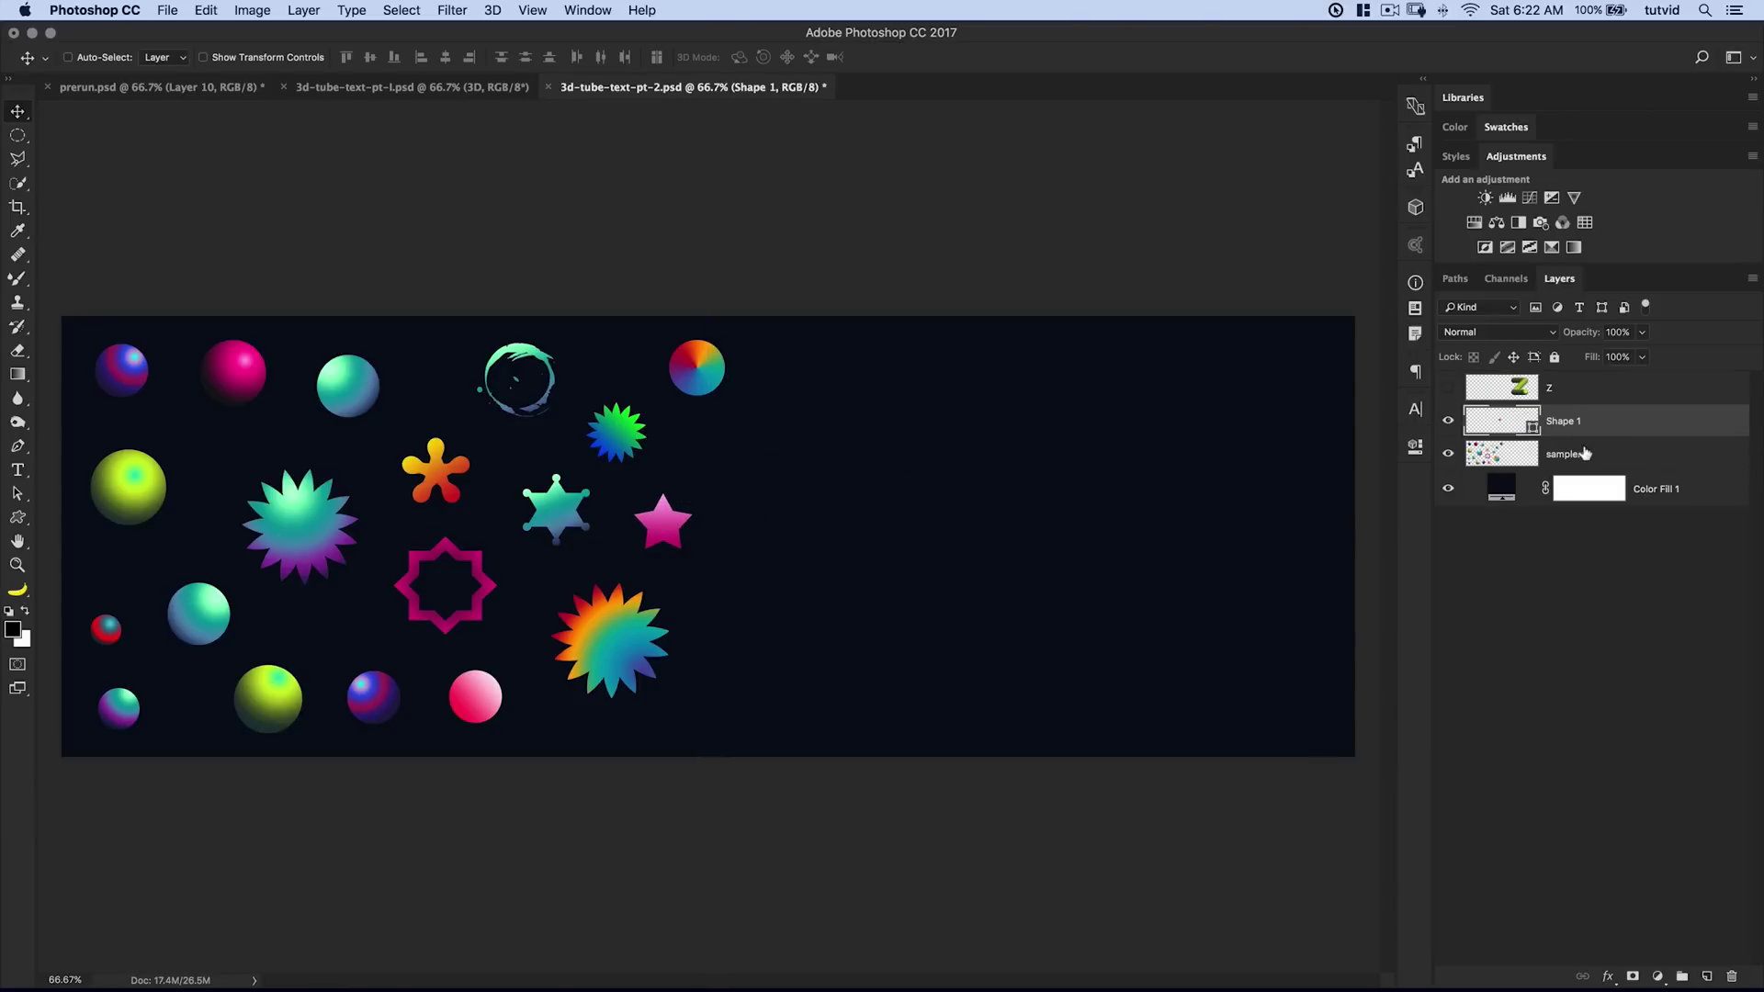
key("ctrl+e")
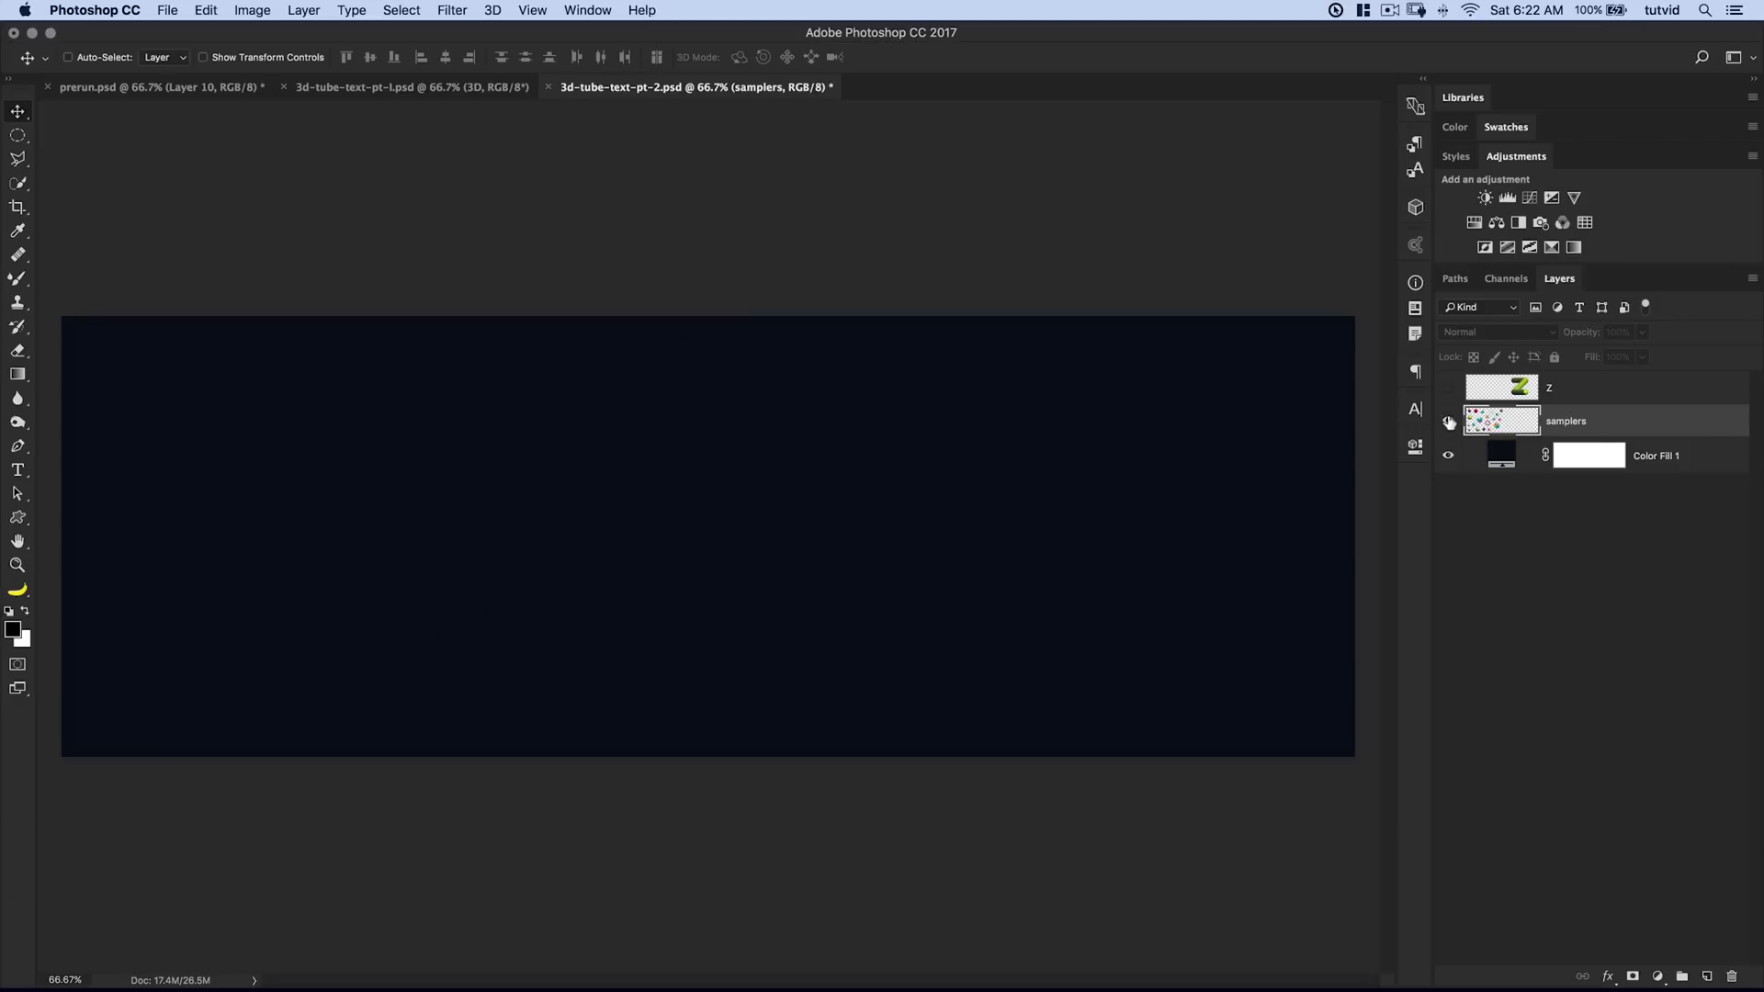
left_click(1448, 421)
left_click(1572, 395)
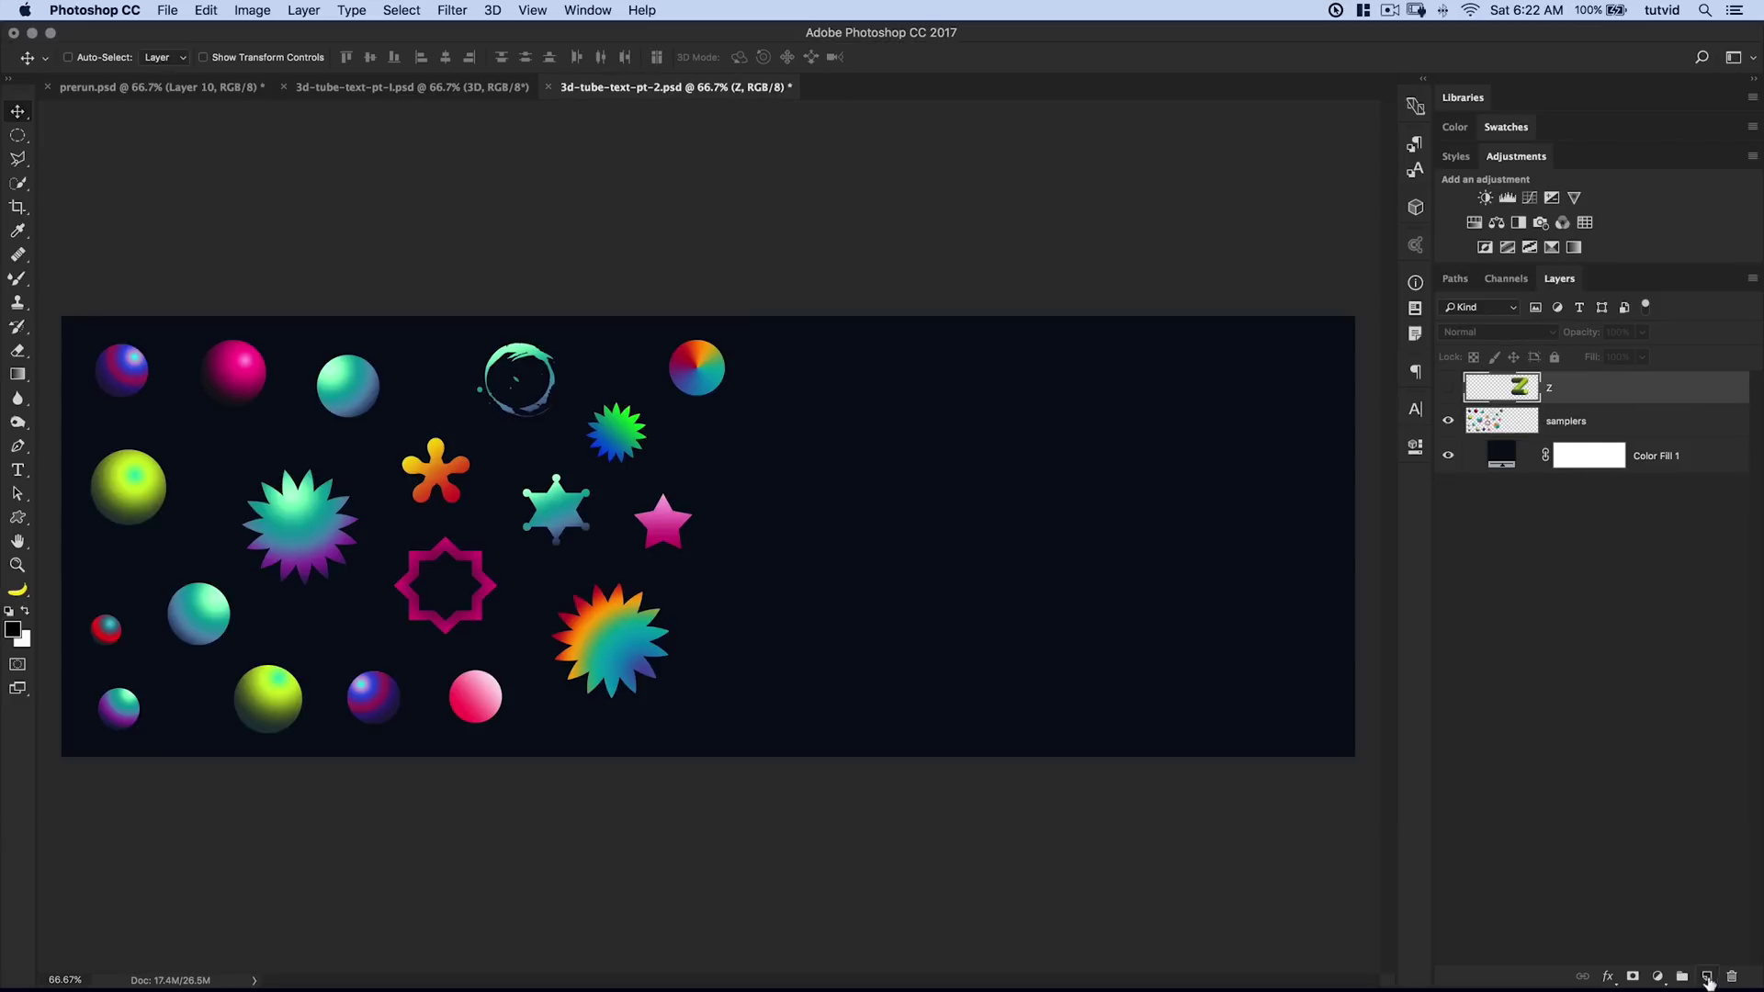
Add an empty layer above Z, hide the blue fill, and load a 200 px Mixer Brush from the starburst
left_click(1707, 977)
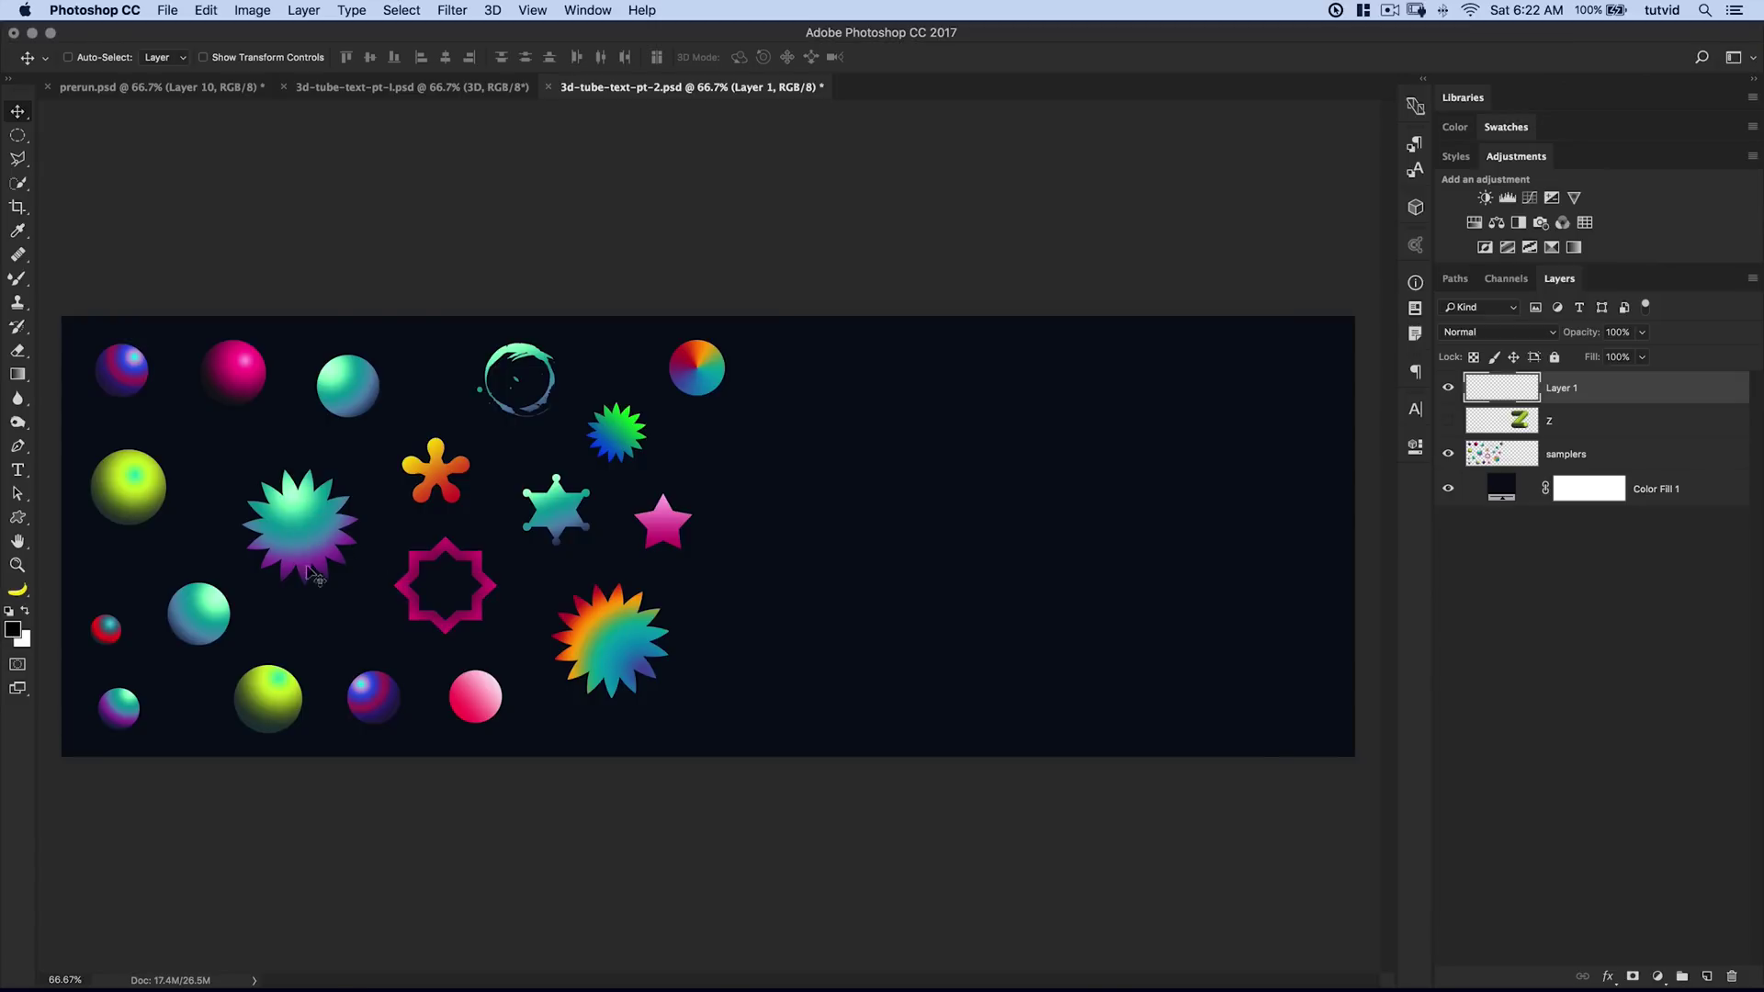
left_click(17, 277)
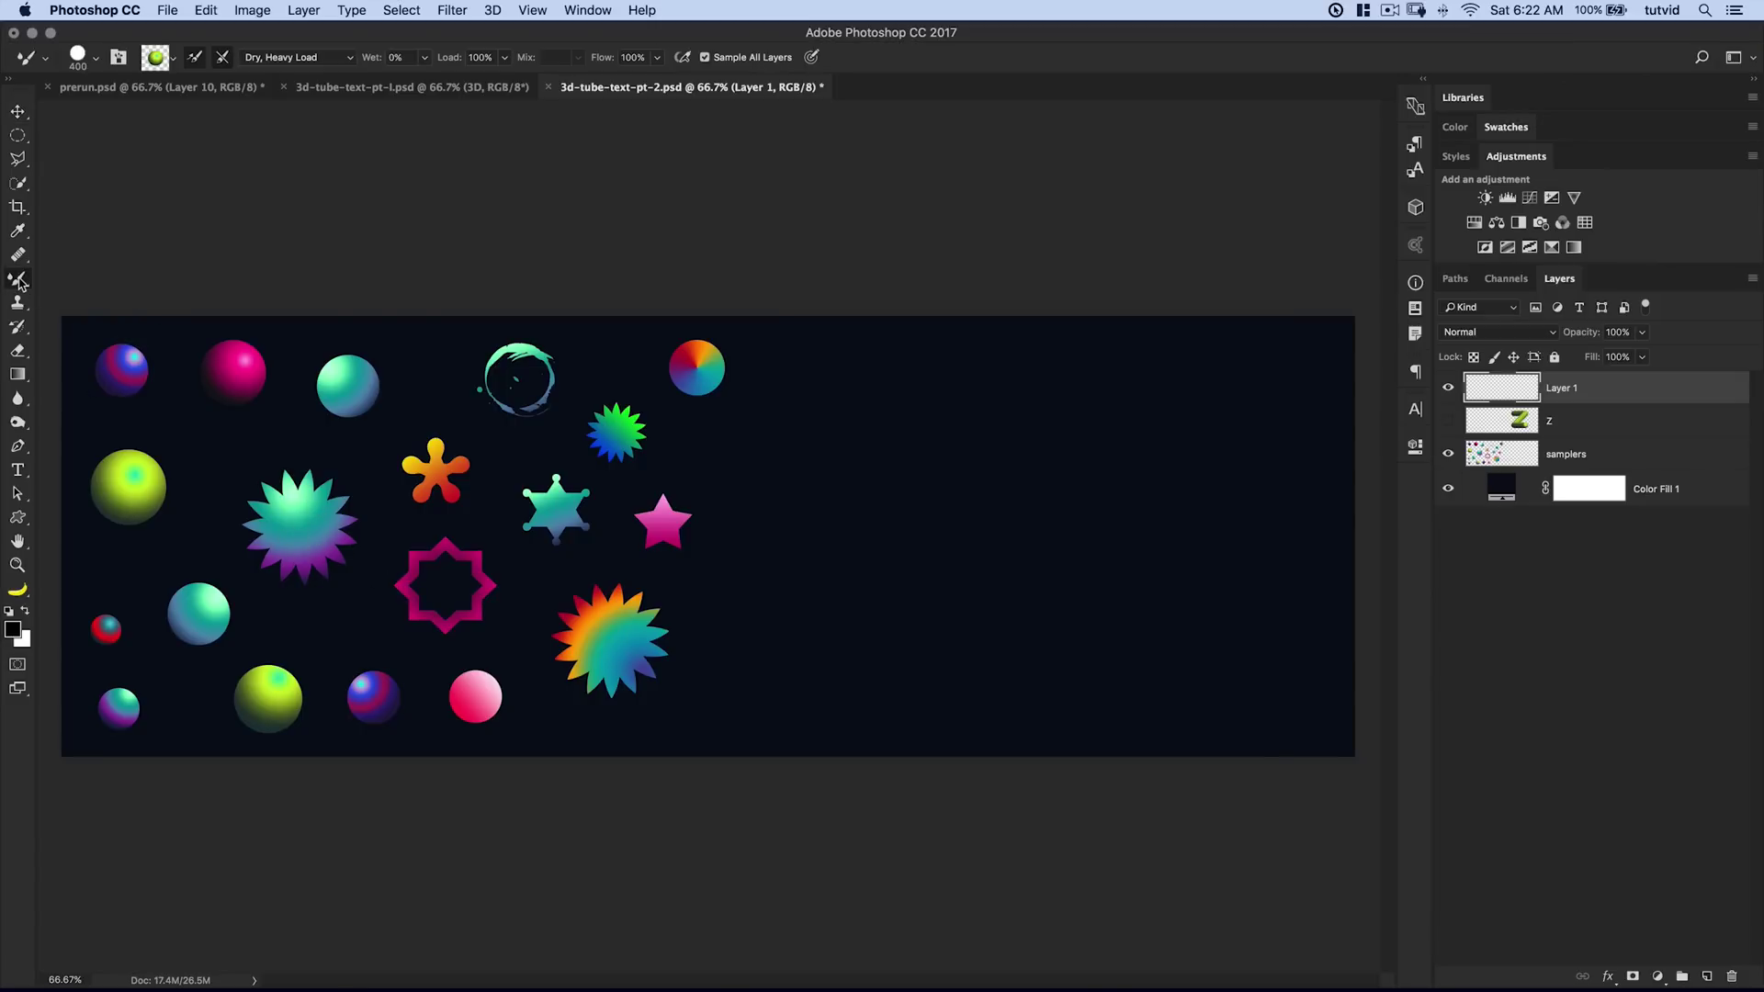
left_click(1448, 490)
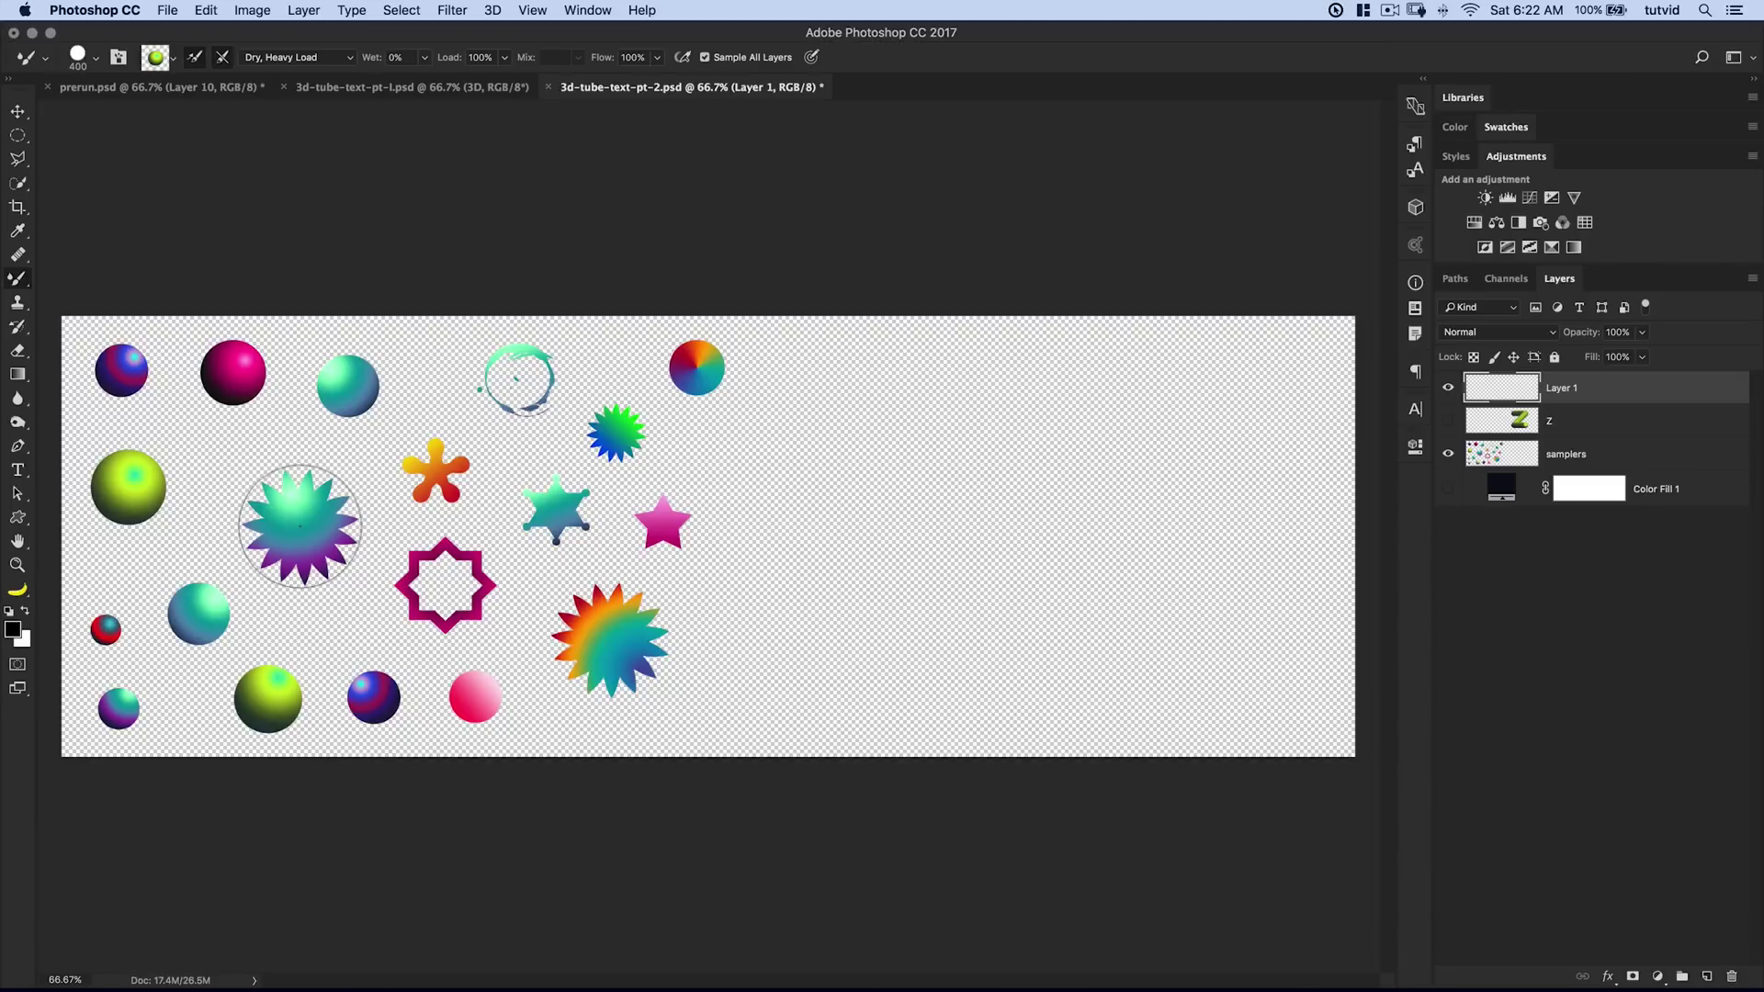
key("alt")
key("bracketleft")
key("bracketleft")
key("bracketleft")
key("bracketleft")
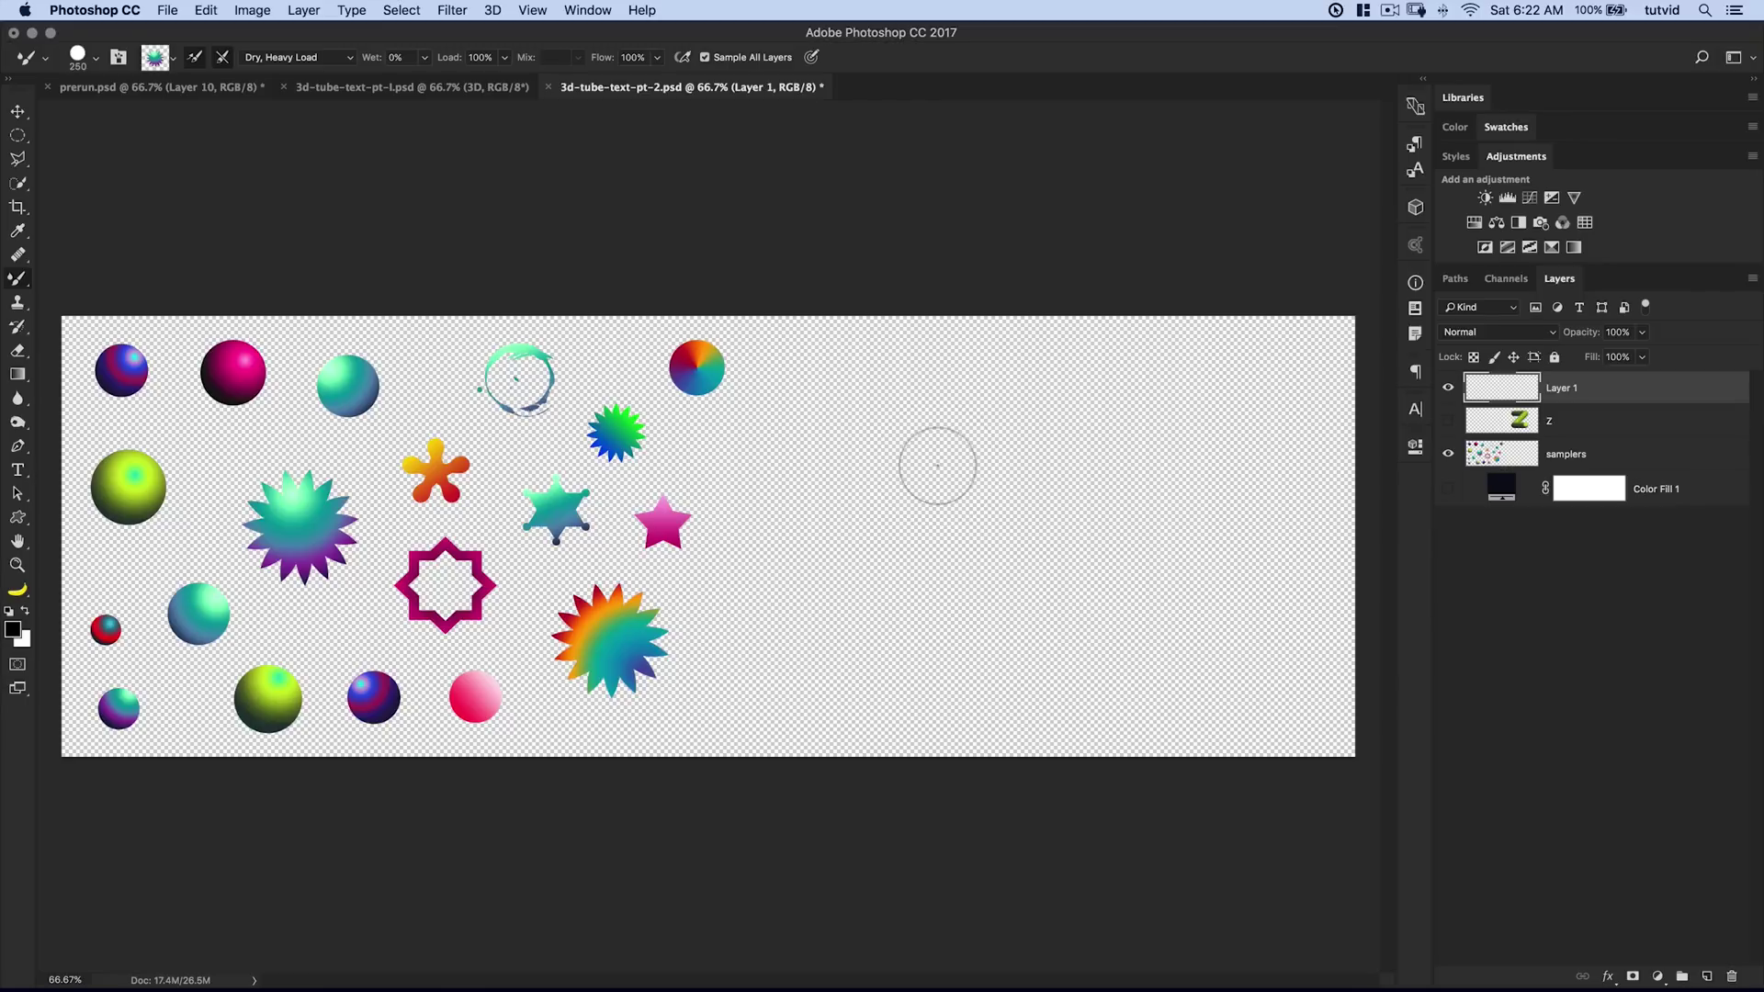
left_click(119, 60)
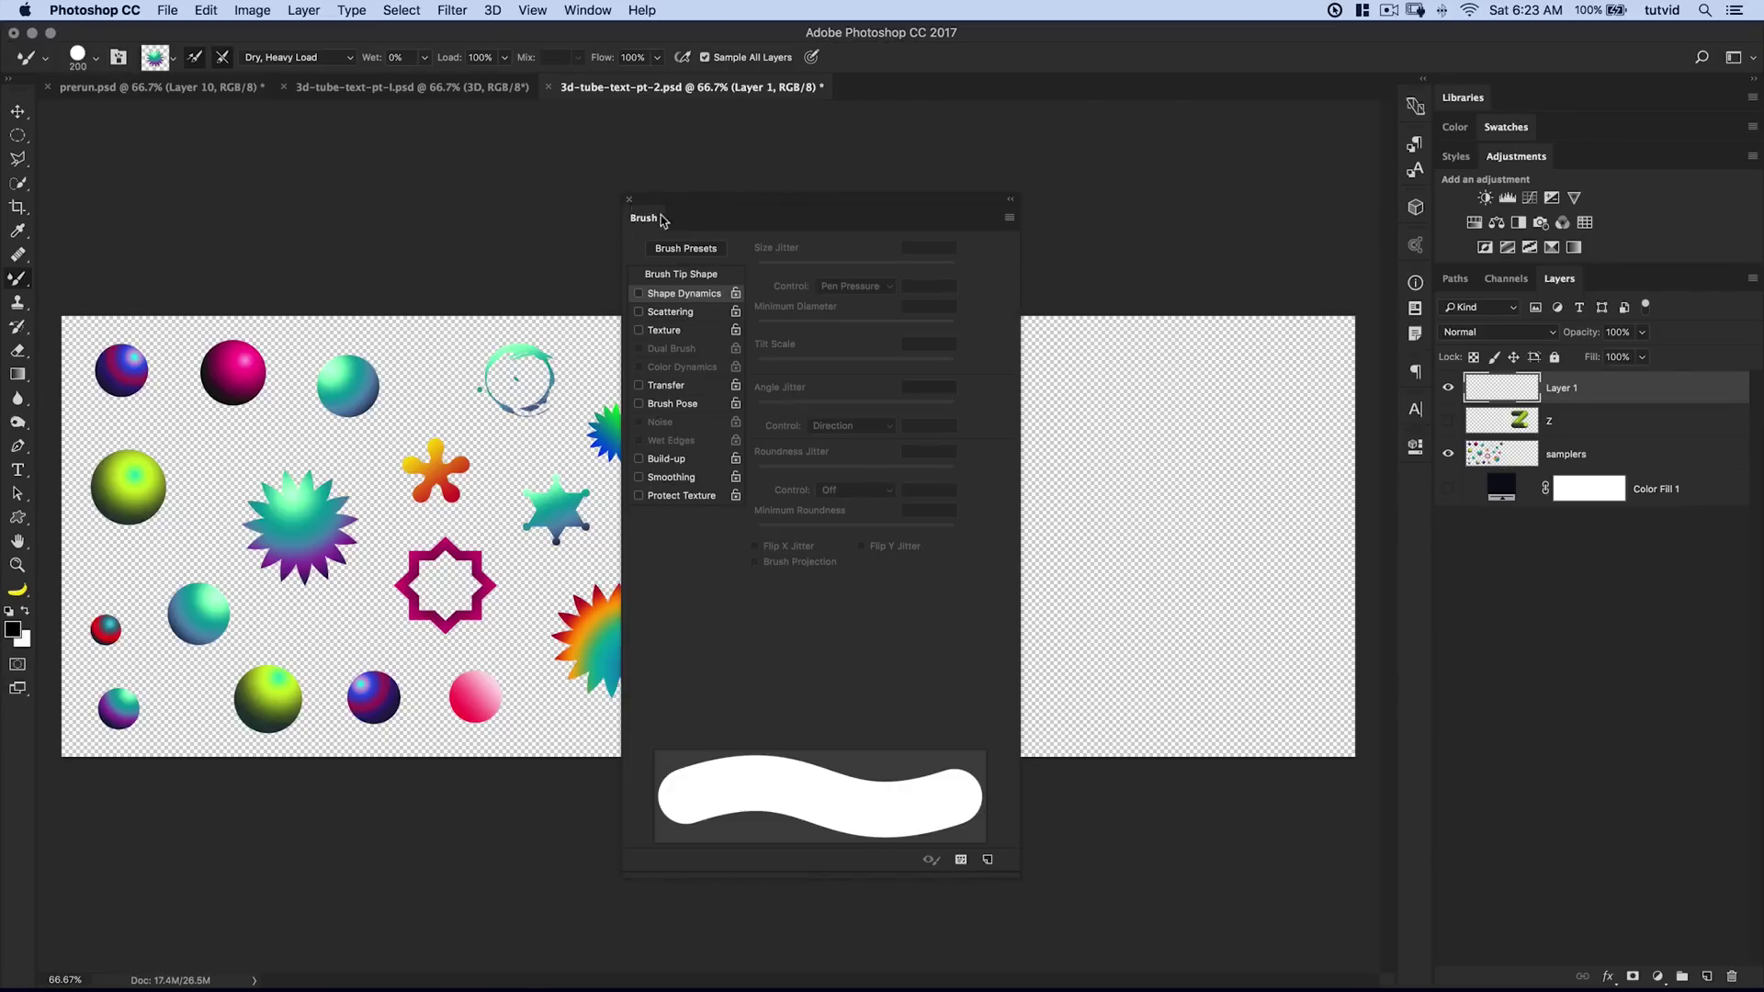
key("F5")
mouse_move(846, 433)
left_mouse_down()
mouse_move(857, 479)
mouse_move(929, 466)
mouse_move(1139, 624)
left_mouse_up()
key("ctrl+z")
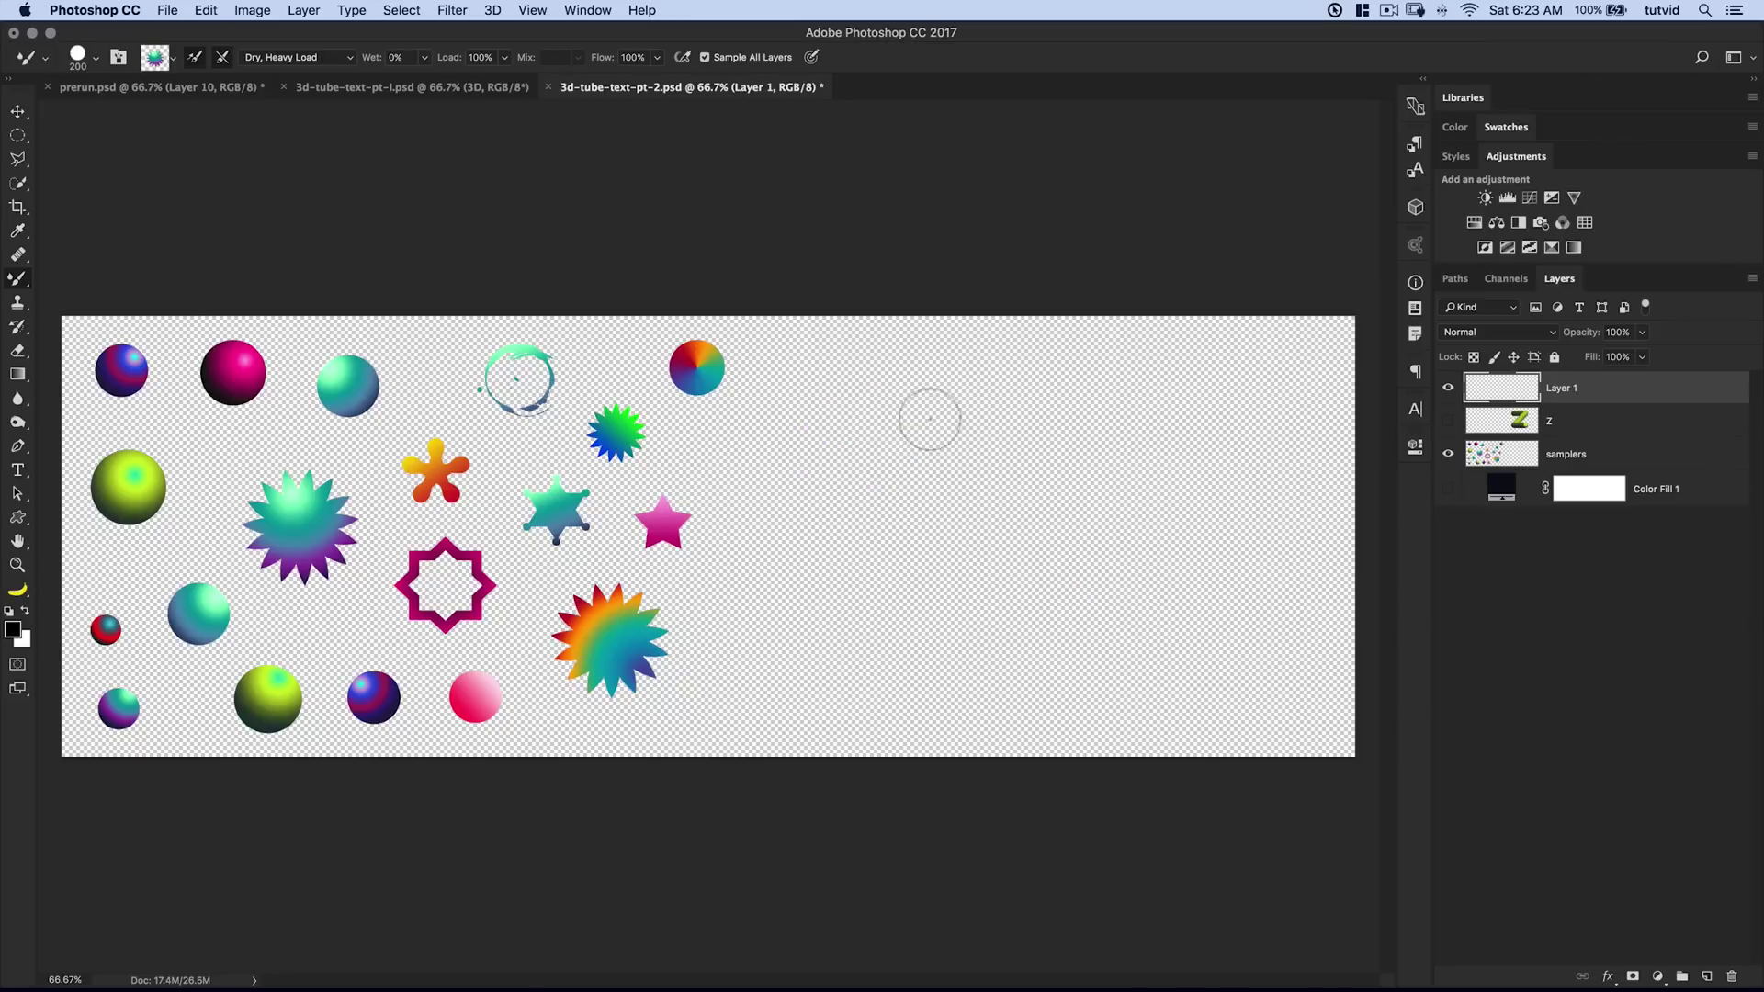
mouse_move(929, 419)
left_mouse_down()
mouse_move(929, 497)
mouse_move(909, 540)
mouse_move(960, 661)
left_mouse_up()
key("ctrl+z")
left_click(1034, 411)
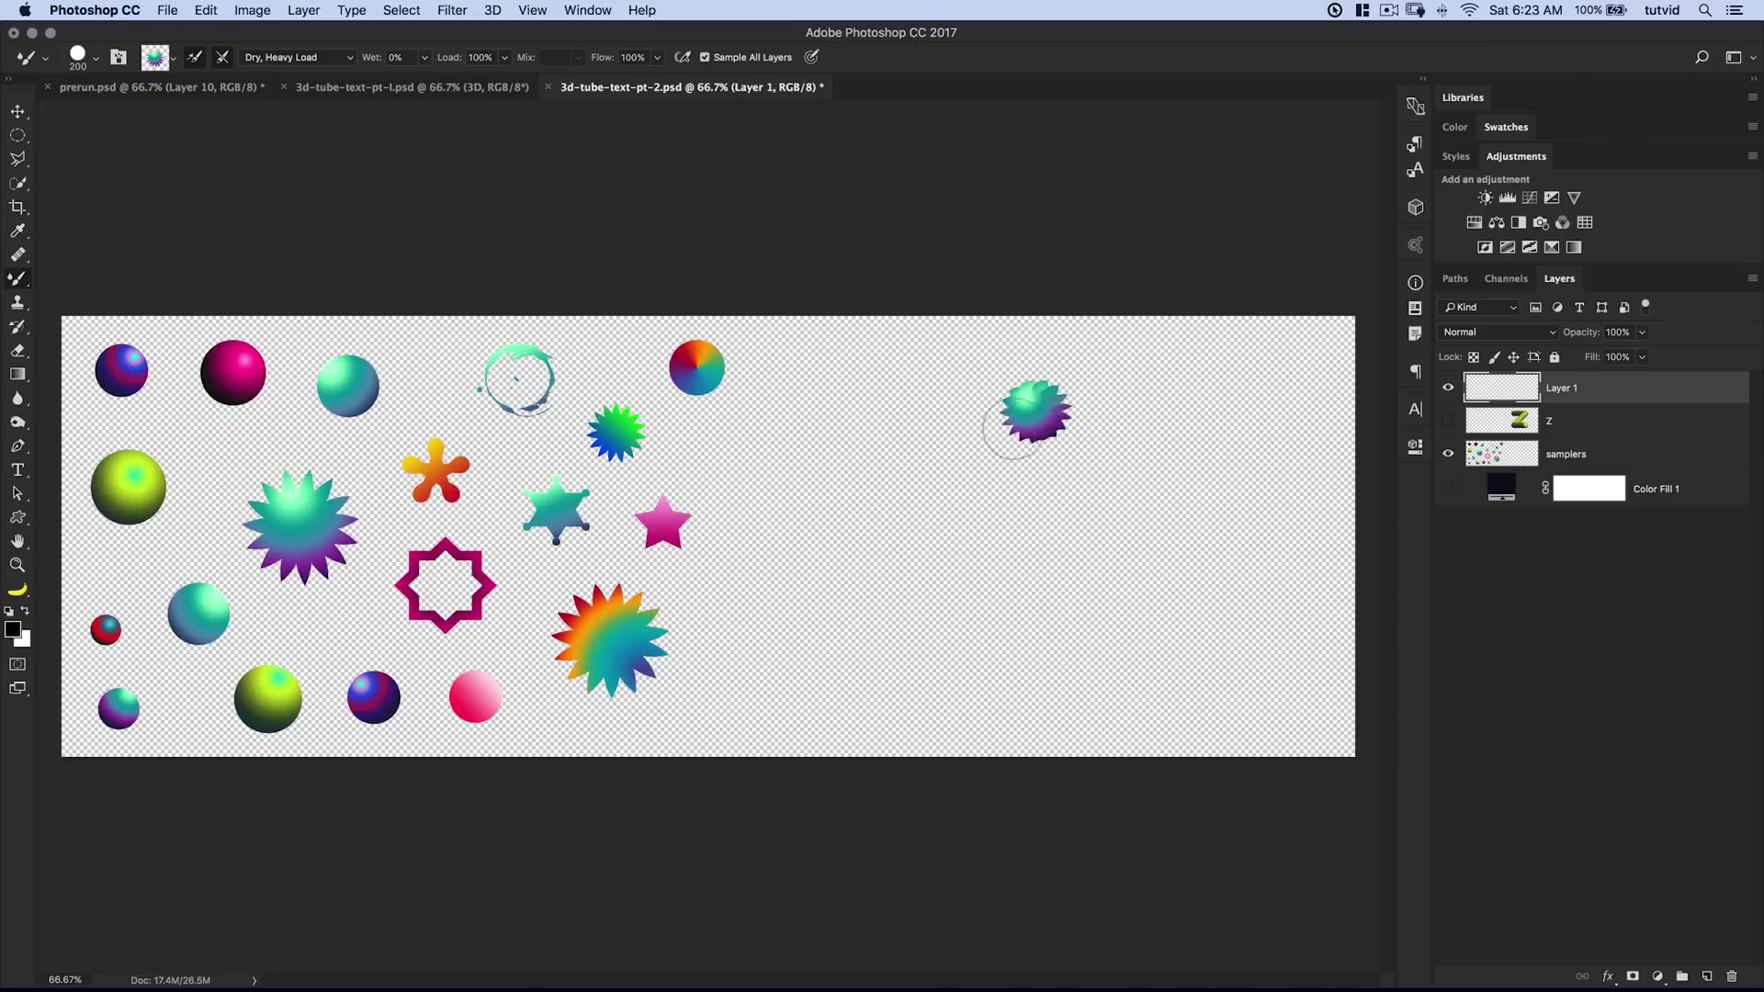
mouse_move(1014, 428)
left_mouse_down()
mouse_move(1025, 504)
mouse_move(1043, 571)
left_mouse_up()
key("ctrl+z")
mouse_move(823, 484)
left_mouse_down()
mouse_move(813, 539)
mouse_move(907, 582)
mouse_move(973, 512)
mouse_move(914, 511)
mouse_move(953, 604)
mouse_move(1076, 584)
mouse_move(1070, 517)
mouse_move(1211, 598)
left_mouse_up()
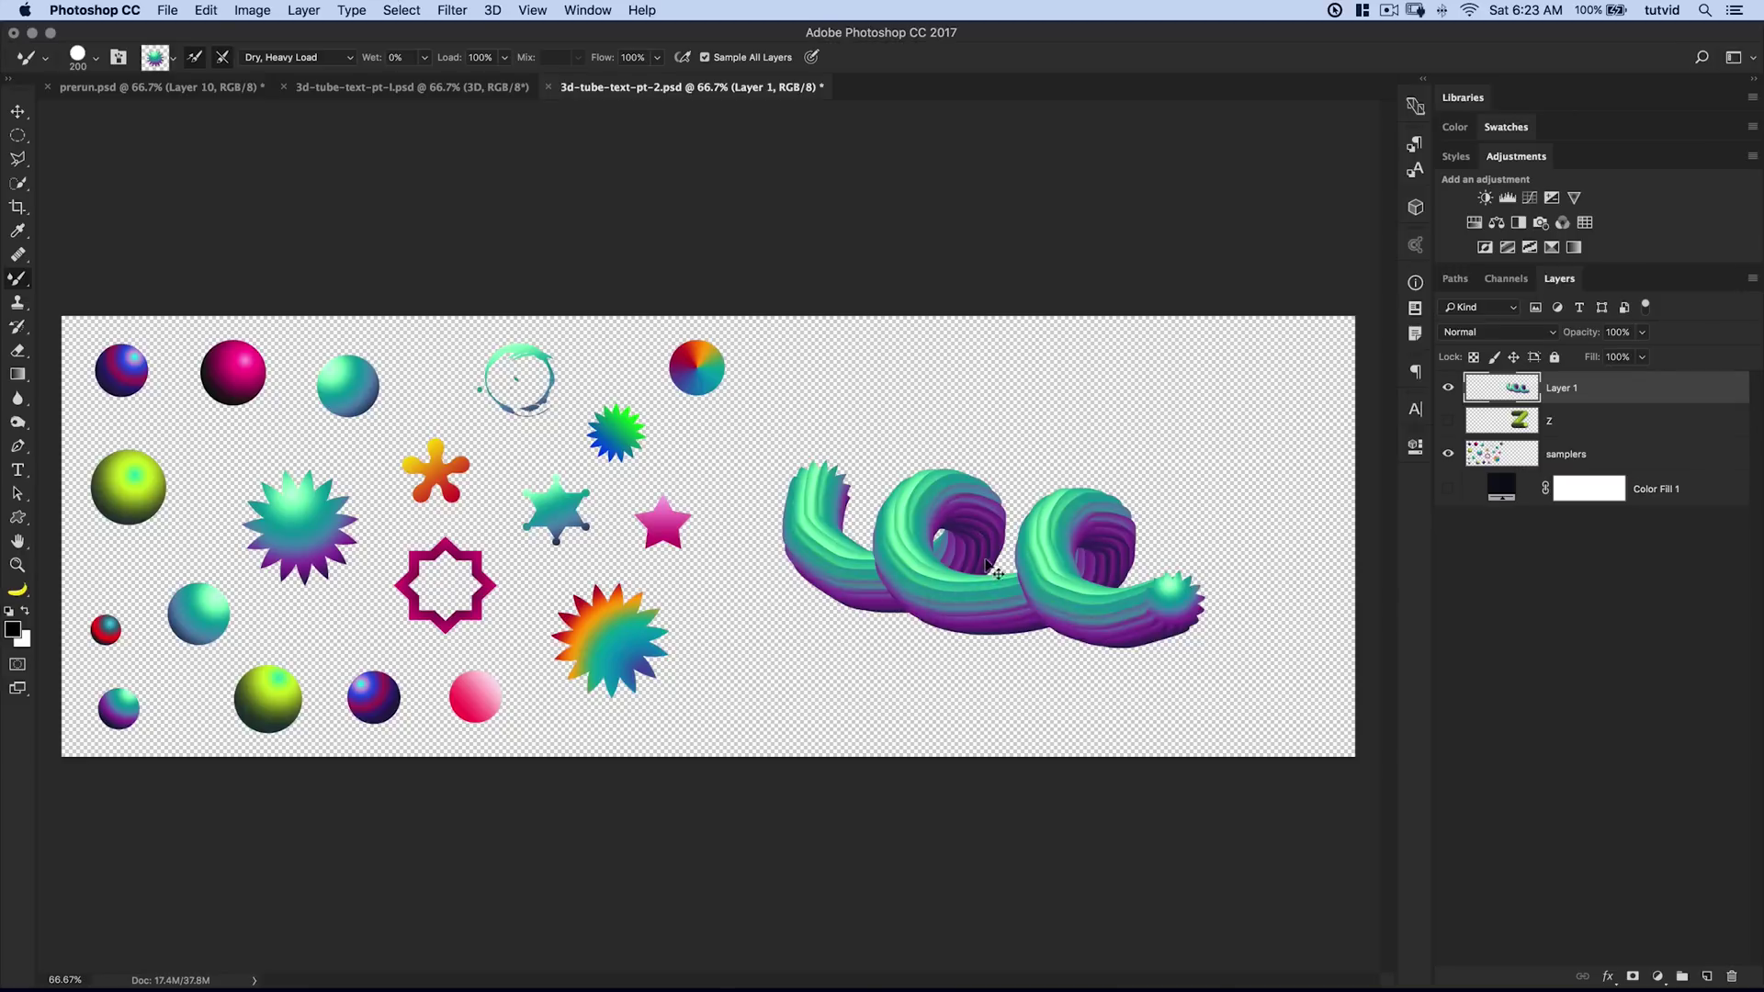
key("ctrl+z")
mouse_move(898, 481)
left_mouse_down()
mouse_move(877, 514)
mouse_move(959, 611)
left_mouse_up()
key("ctrl+z")
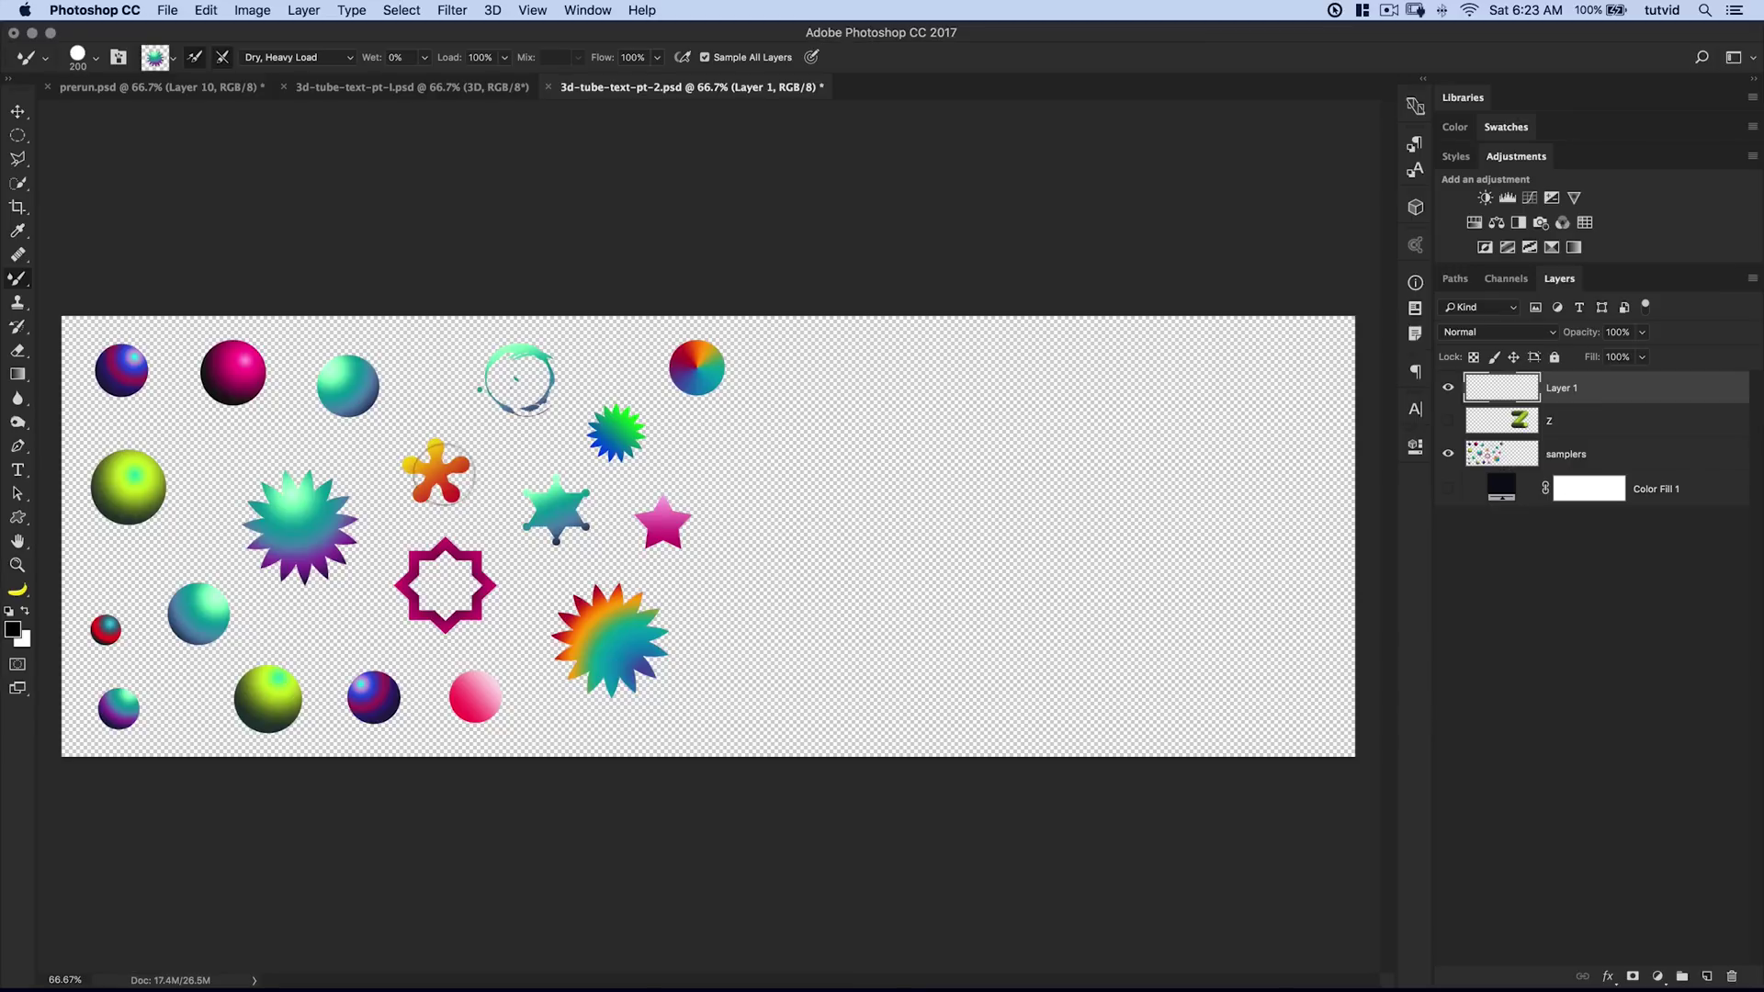
At 300 px, sample the orange flower's colours and undo a trial orange-yellow stroke
key("bracketright")
key("bracketright")
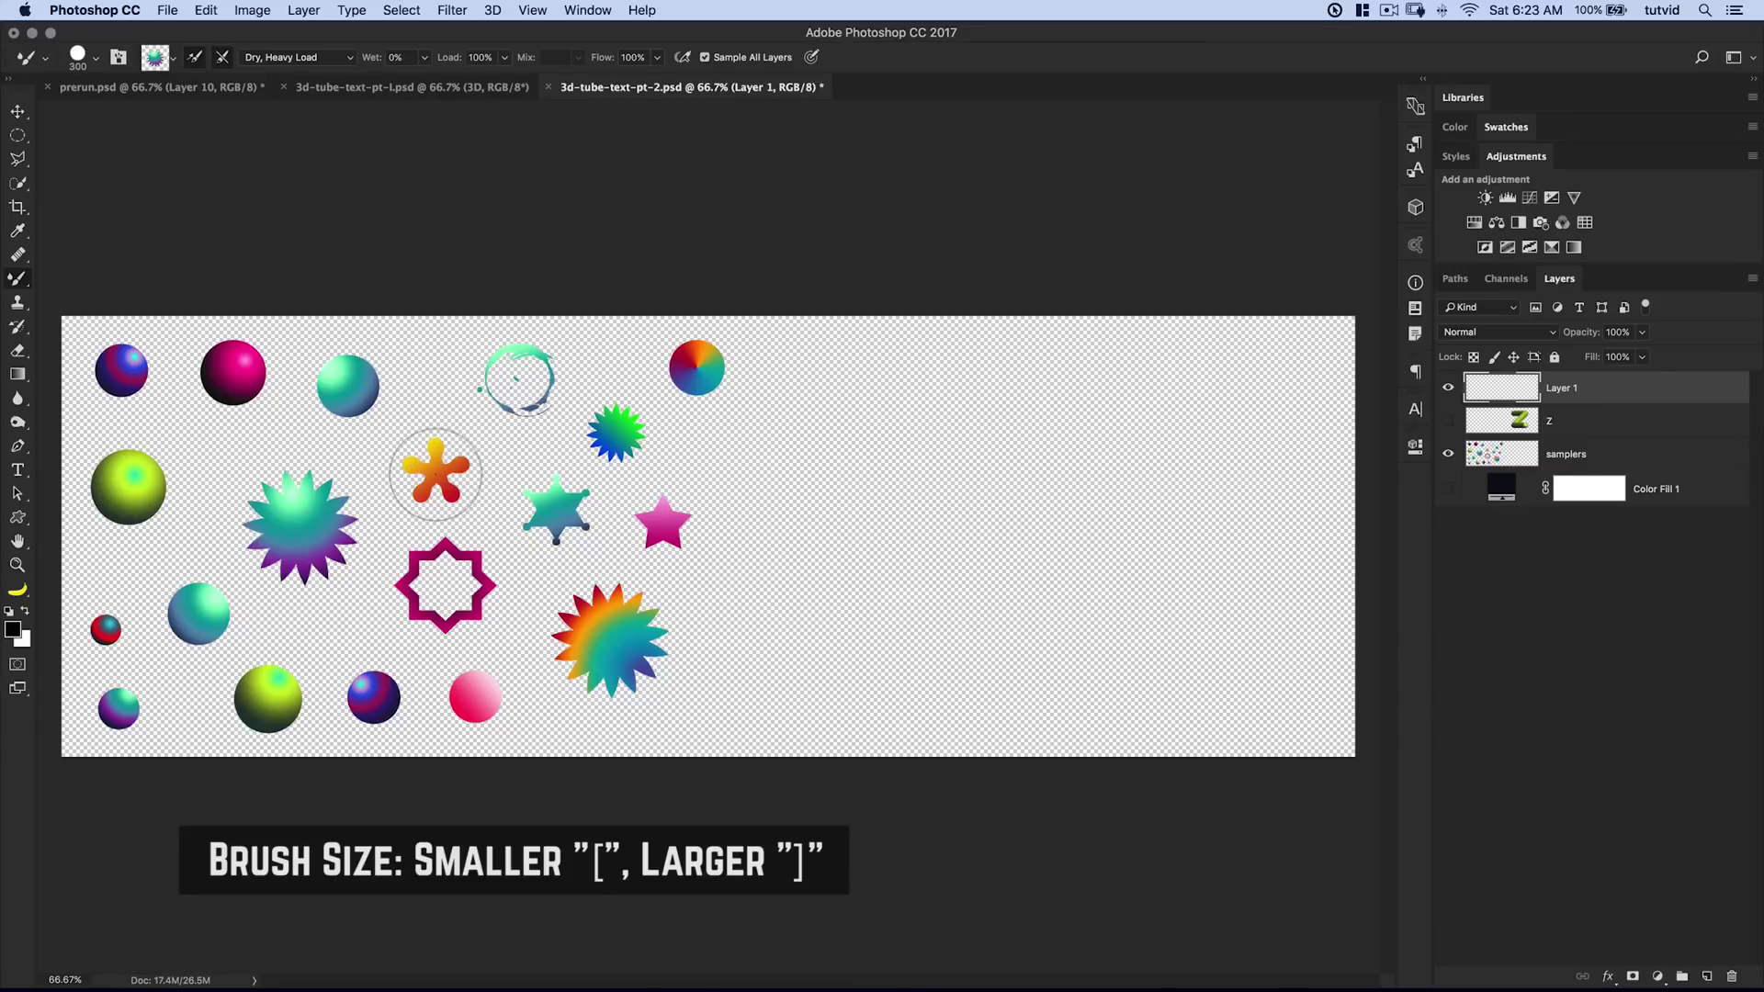
left_click(437, 473, "alt")
mouse_move(866, 433)
left_mouse_down()
mouse_move(852, 531)
mouse_move(956, 582)
mouse_move(1130, 603)
mouse_move(1166, 571)
left_mouse_up()
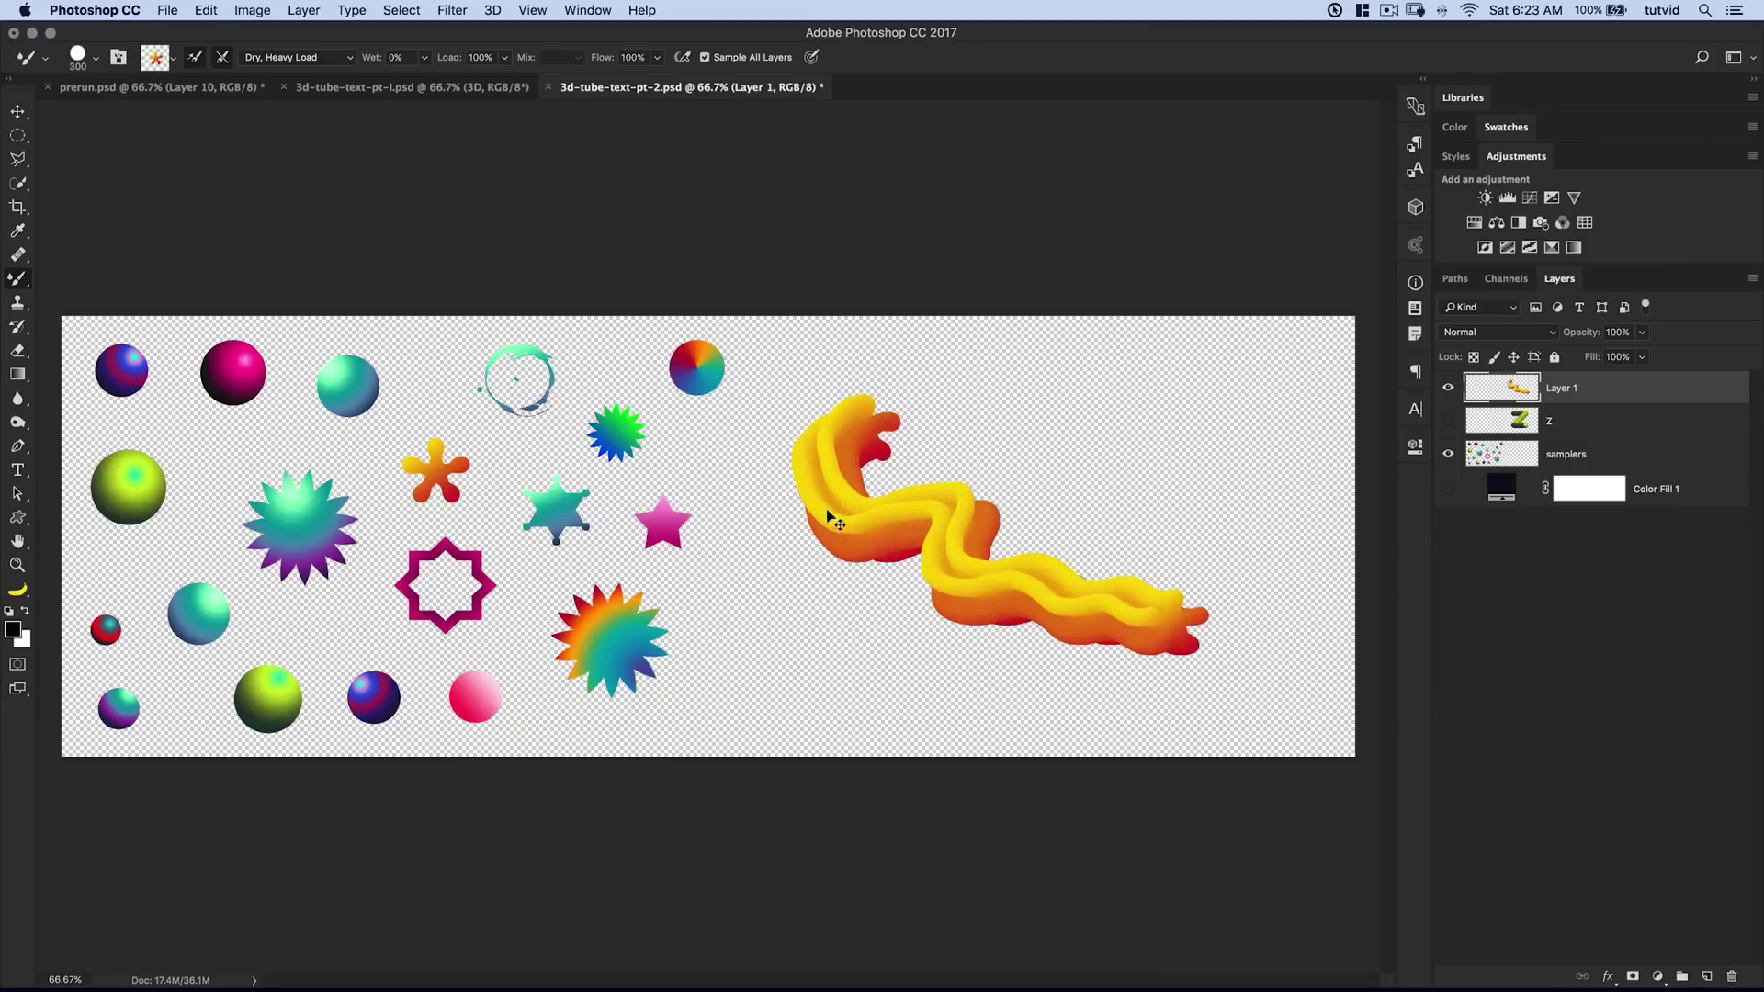
key("super+z")
Shrink the brush to 90 px, paint two thin wavy test tubes, and undo both
key("bracketleft")
key("bracketleft")
key("bracketleft")
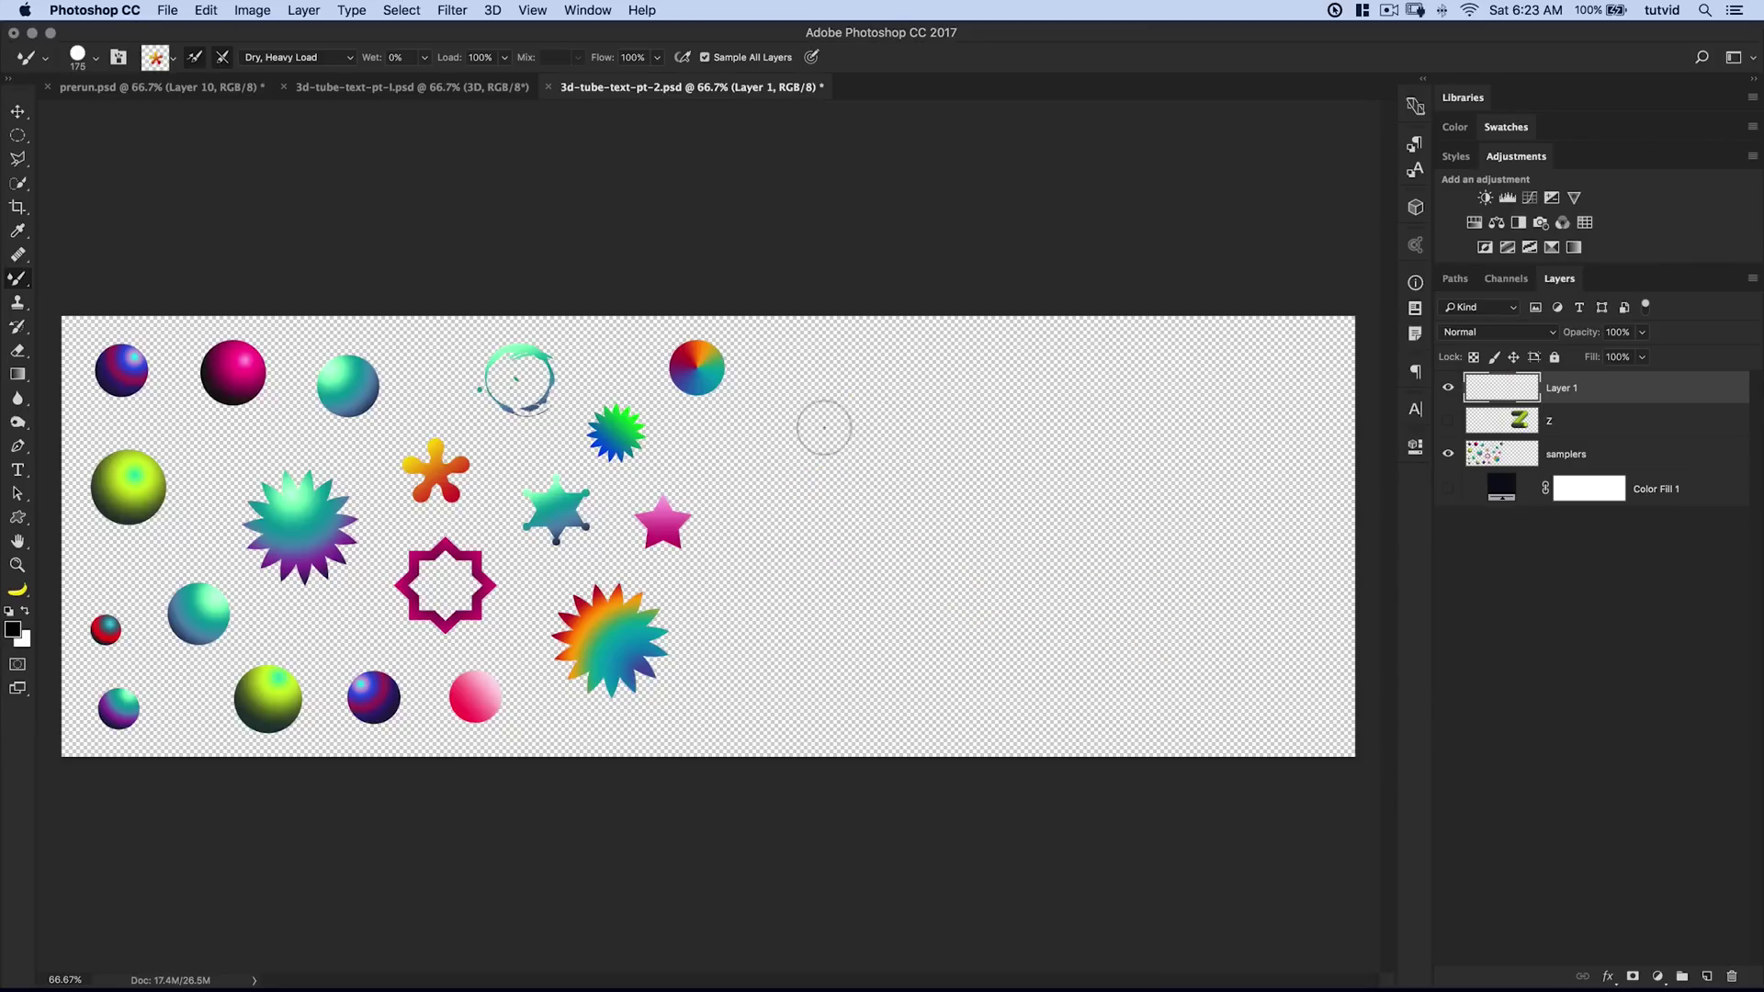
key("bracketleft")
key("bracketleft")
key("bracketleft")
key("bracketleft")
mouse_move(838, 400)
left_mouse_down()
mouse_move(804, 413)
mouse_move(840, 552)
mouse_move(946, 645)
left_mouse_up()
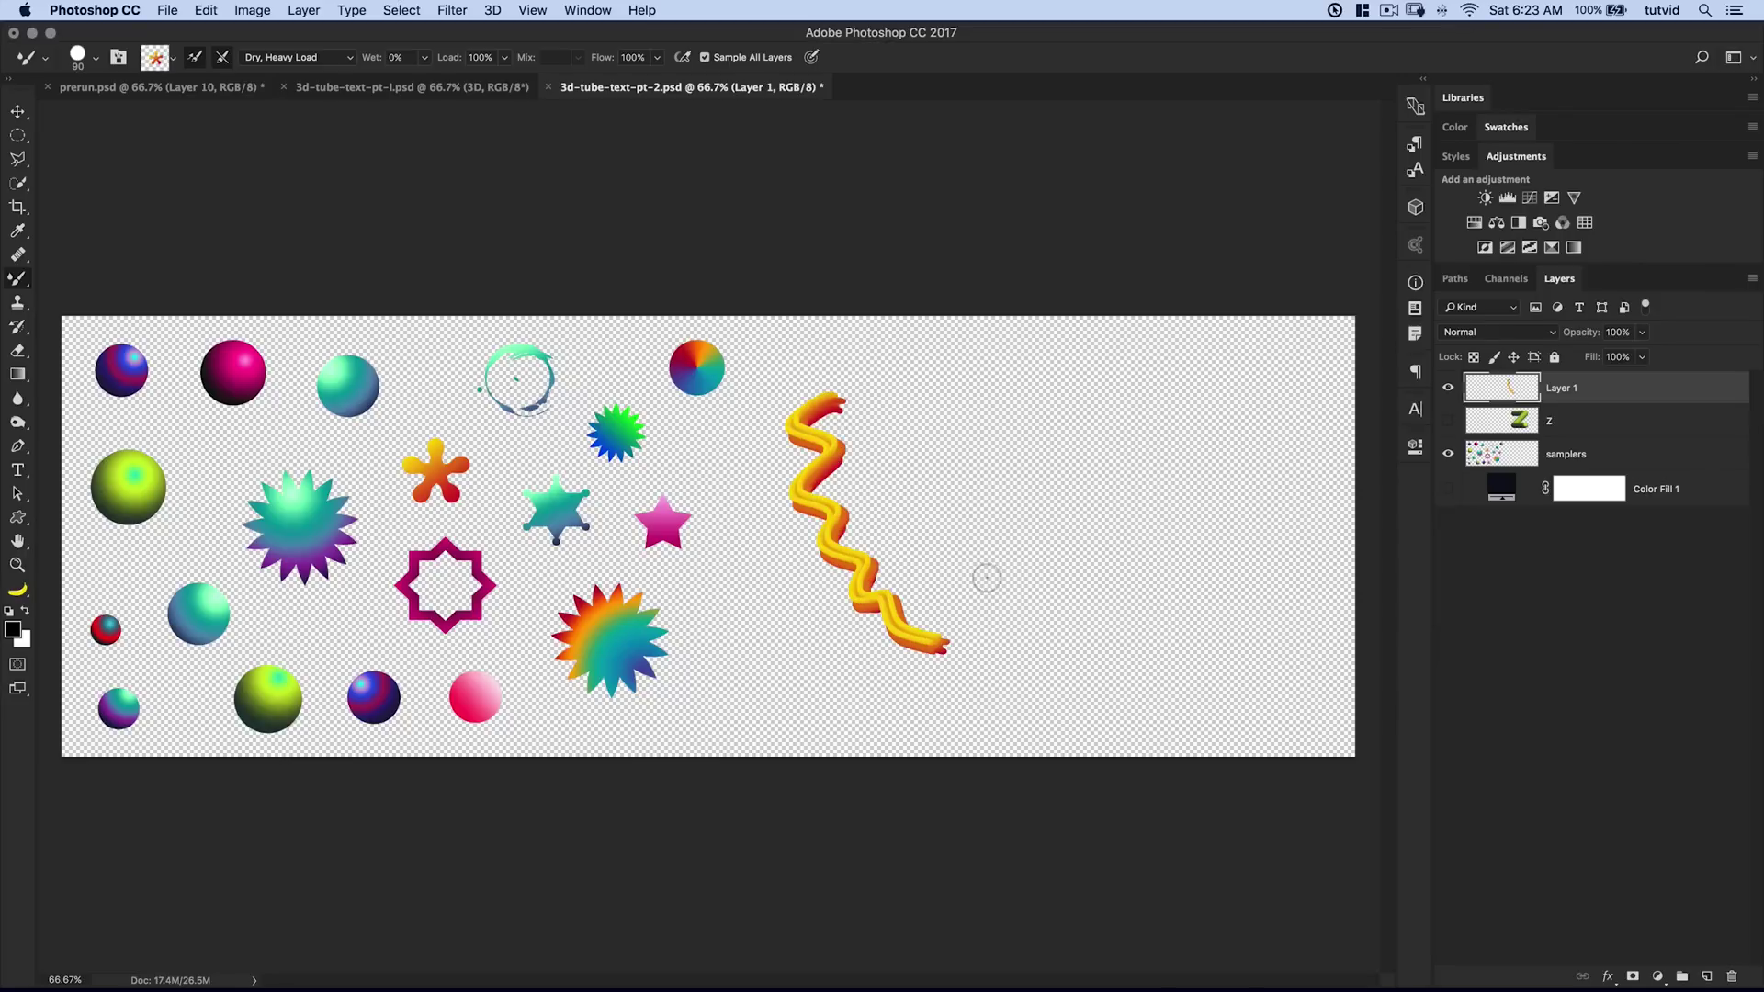
mouse_move(909, 404)
left_mouse_down()
mouse_move(925, 468)
mouse_move(1052, 654)
left_mouse_up()
key("super+z")
key("super+alt+z")
Try a large 500 px wavy tube, undo it, and leave the brush at 600 px
key("bracketright")
key("bracketright")
key("bracketright")
key("bracketright")
key("bracketright")
key("bracketright")
key("bracketright")
key("bracketright")
key("bracketright")
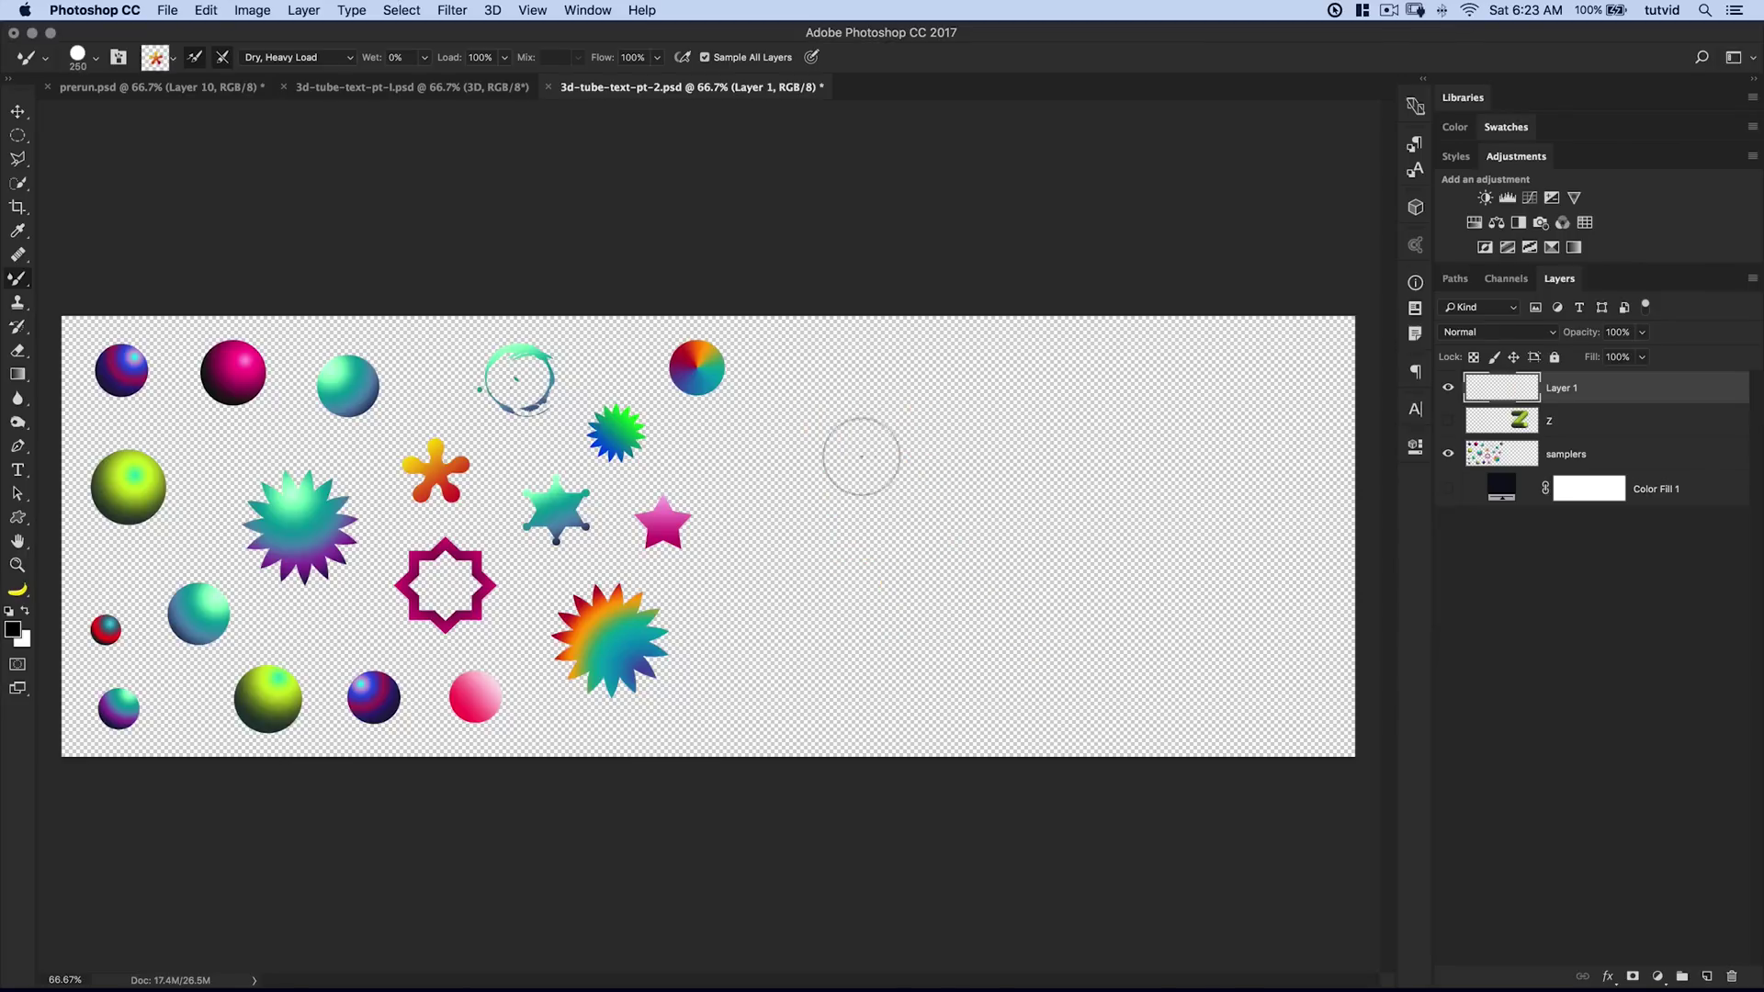
left_click_drag(840, 456, 1047, 648)
key("bracketright")
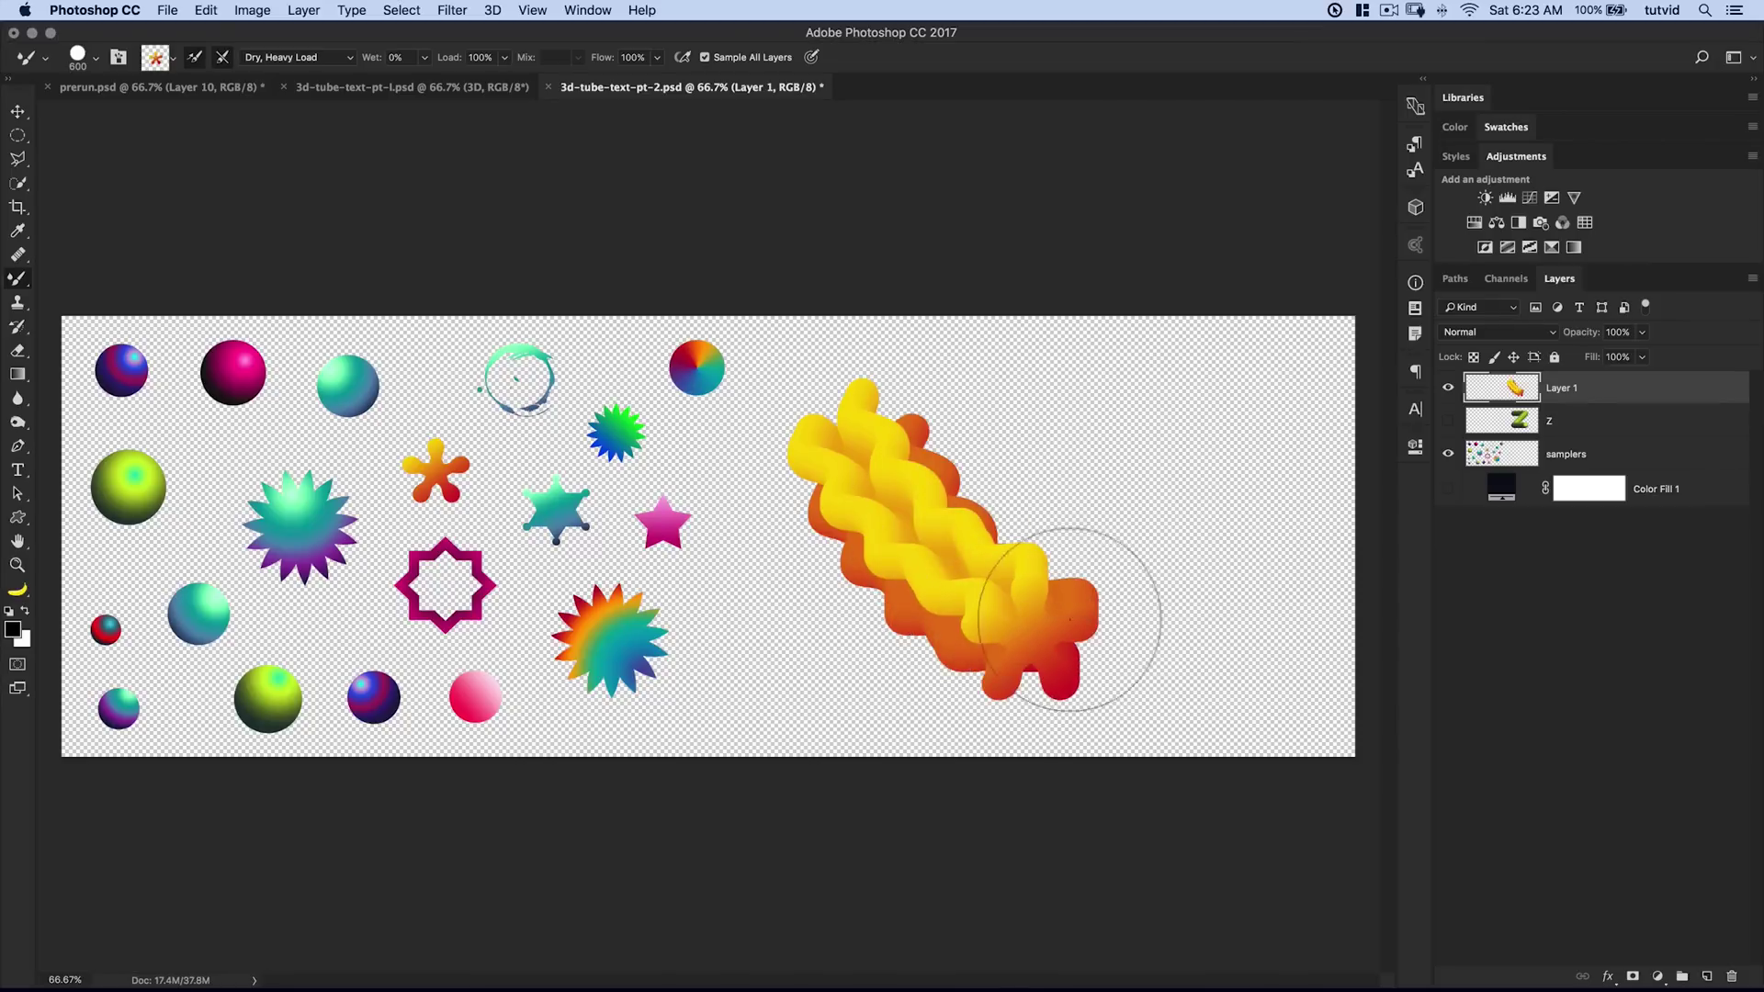
key("super+z")
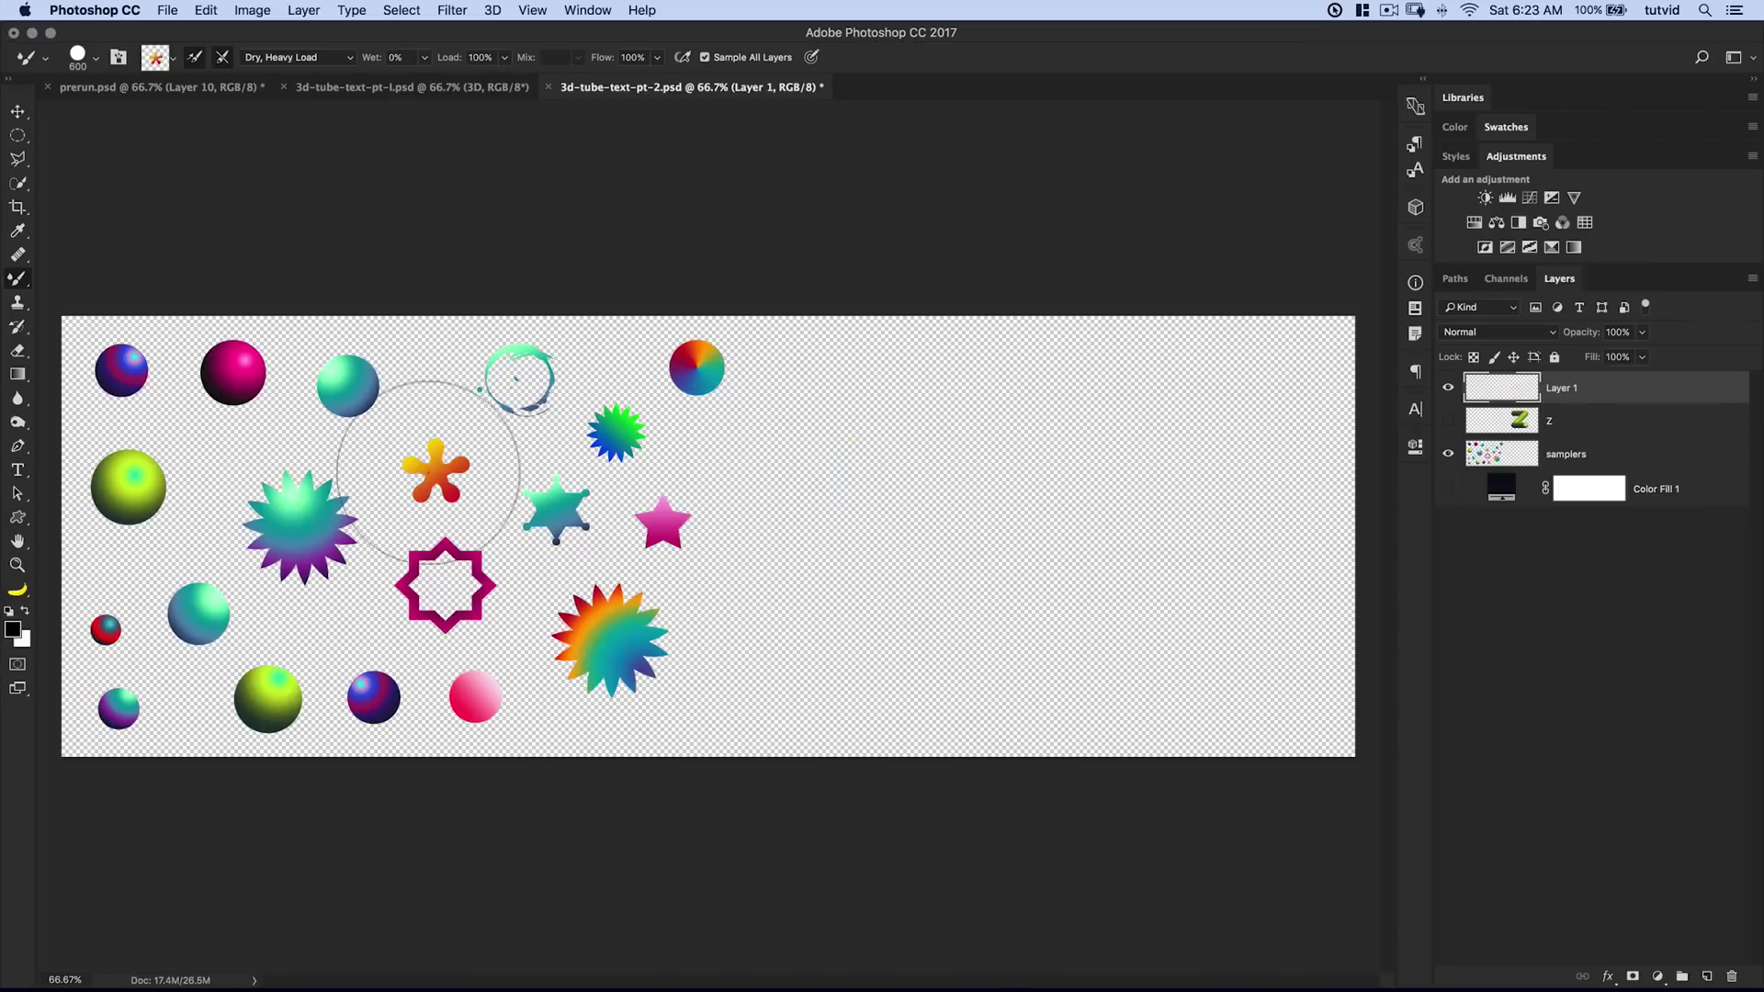
key("bracketleft")
key("bracketleft")
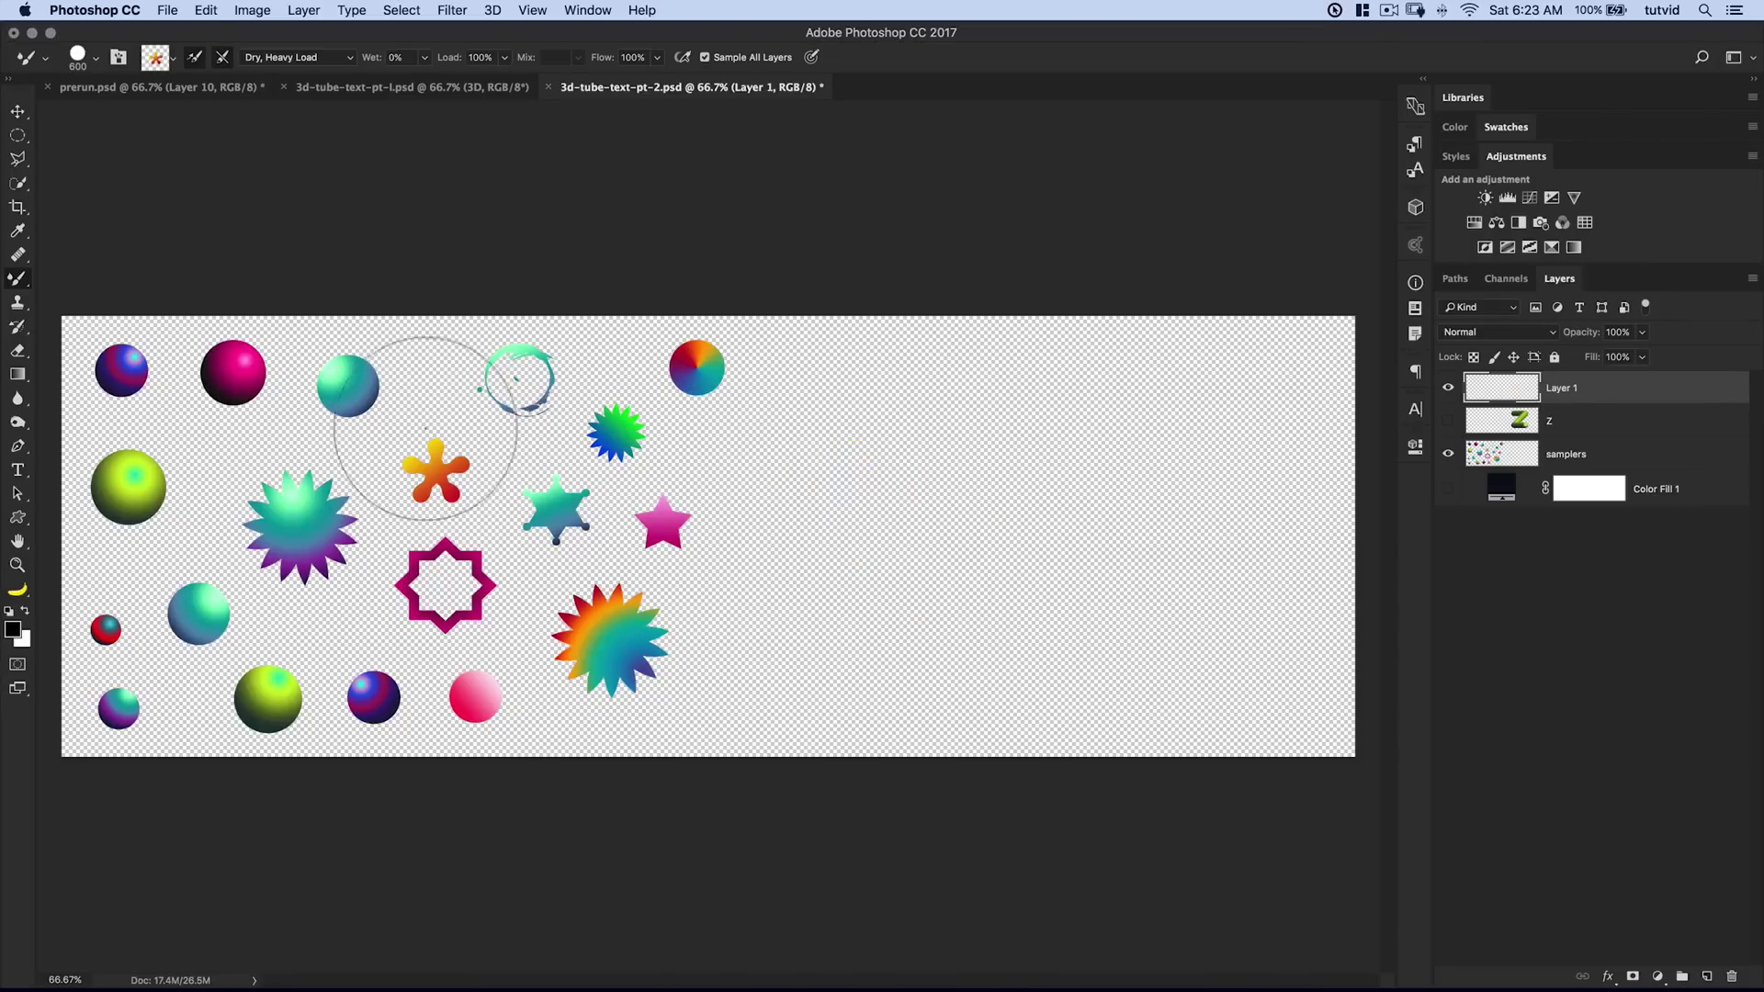
key("bracketleft")
key("bracketleft")
key("bracketleft")
key("bracketleft")
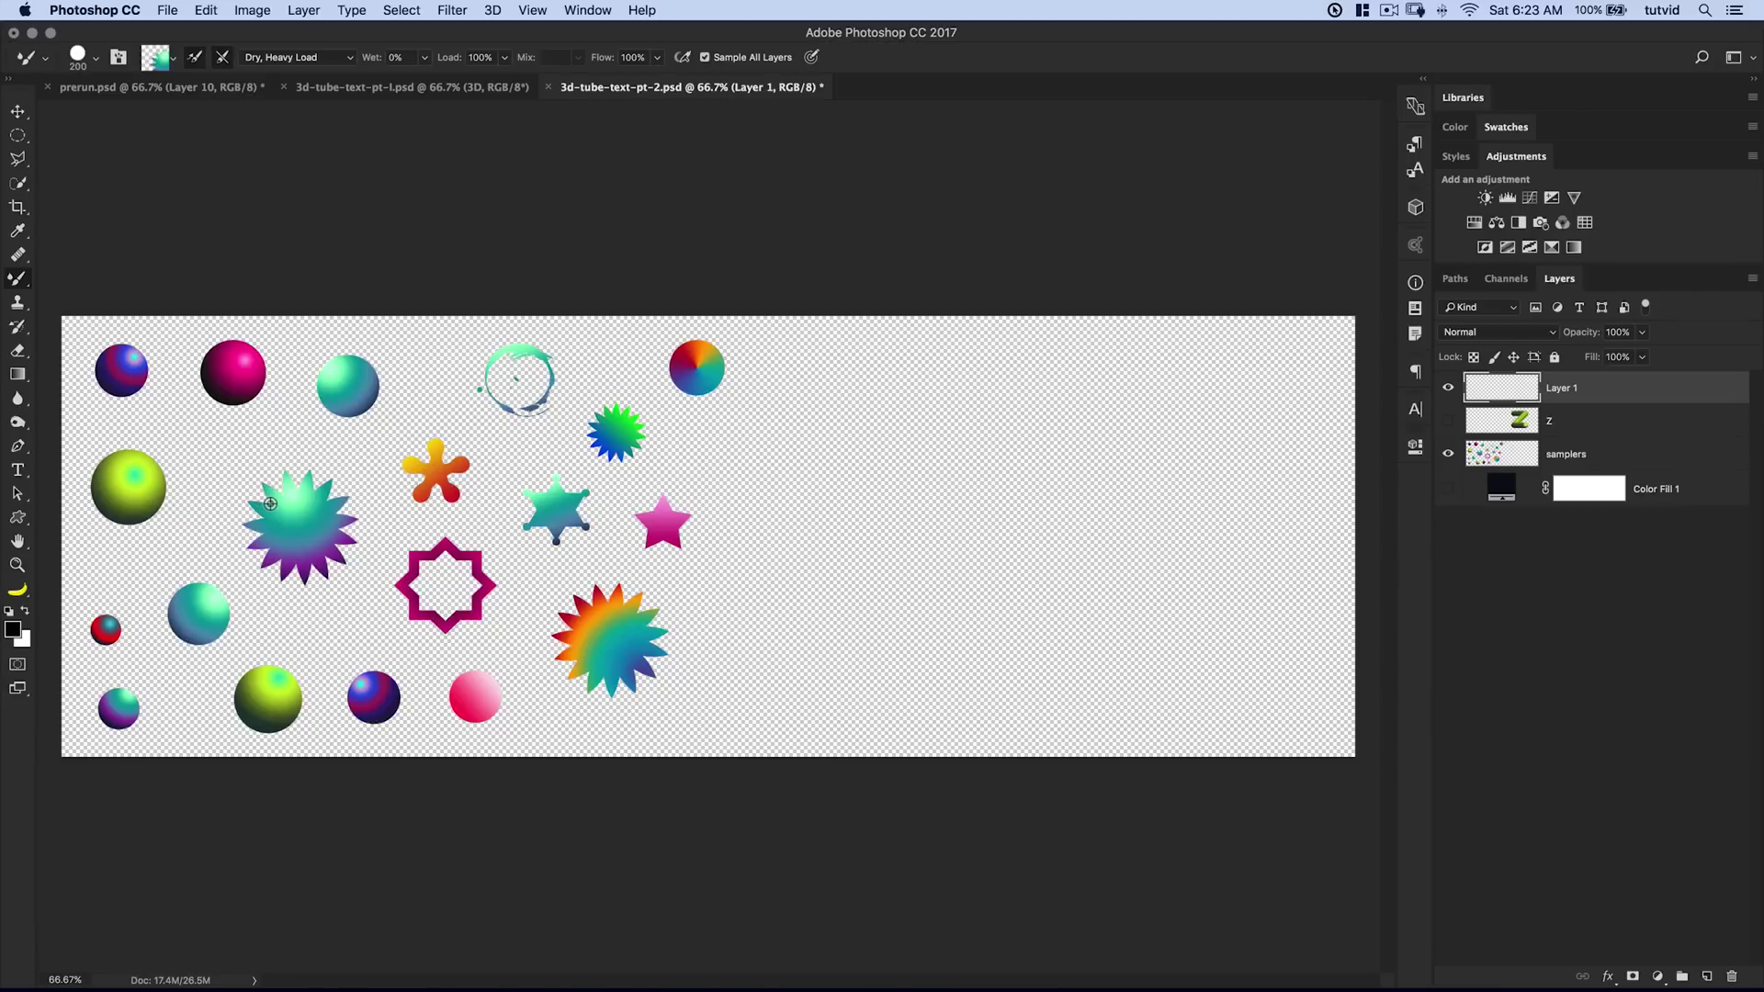
left_click(158, 59)
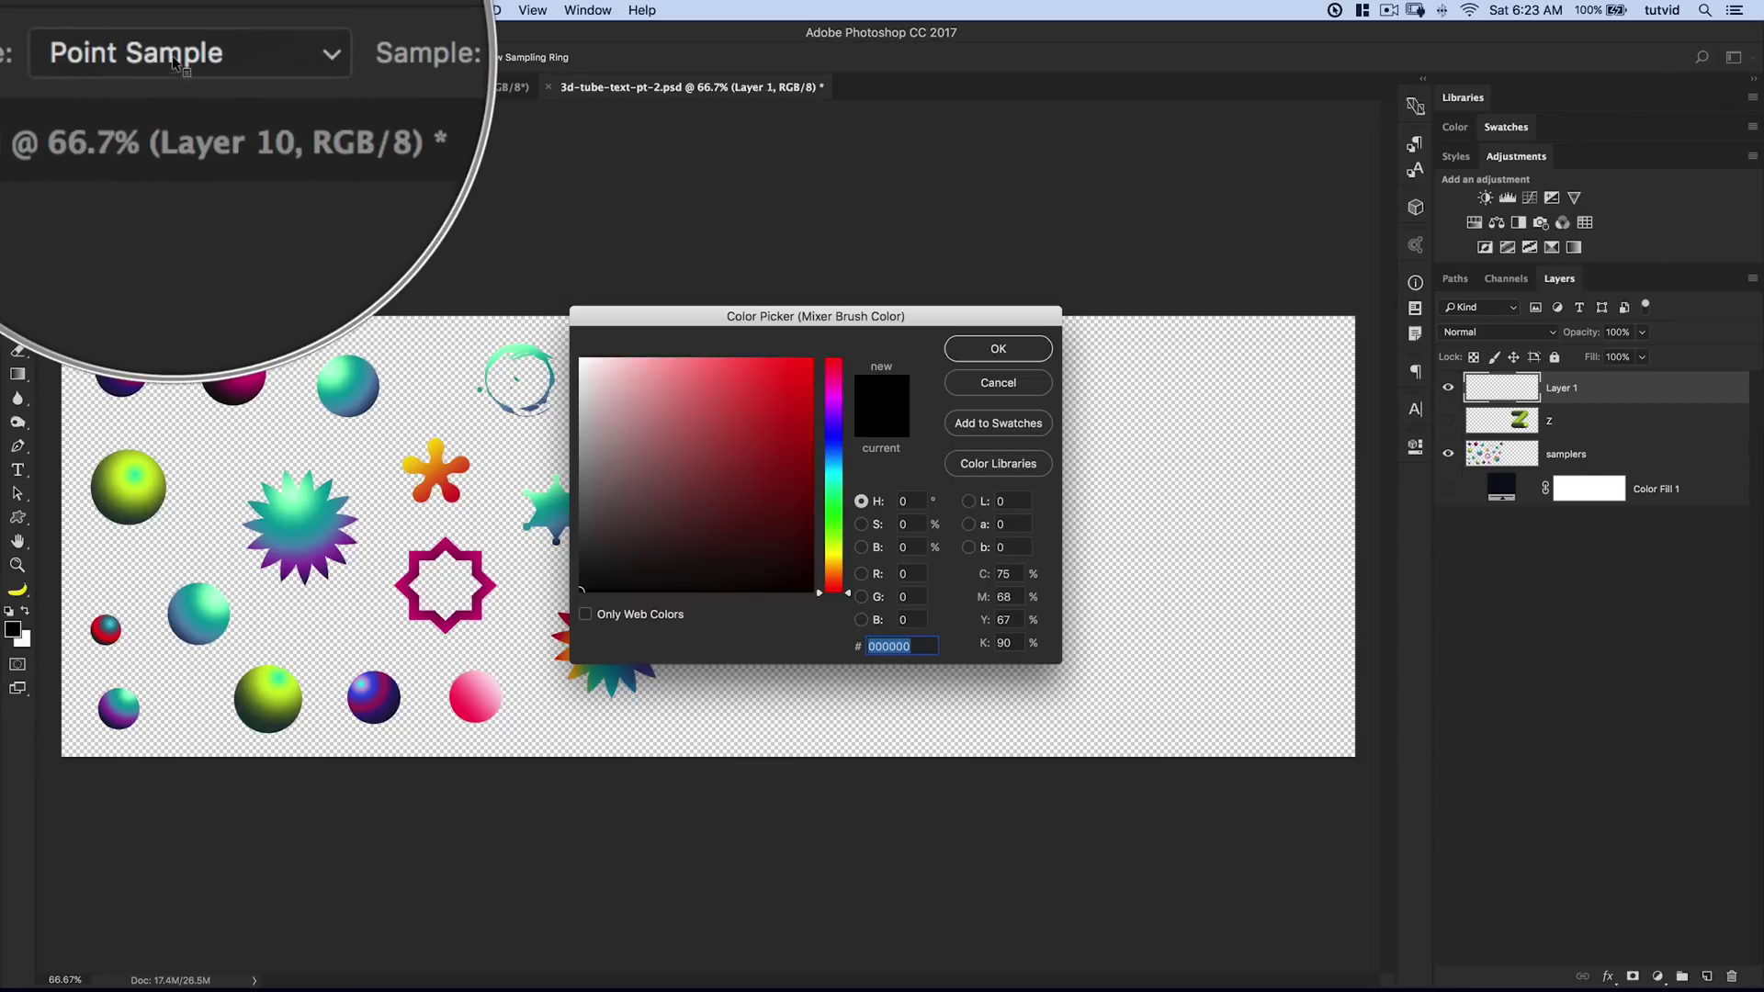
left_click(996, 382)
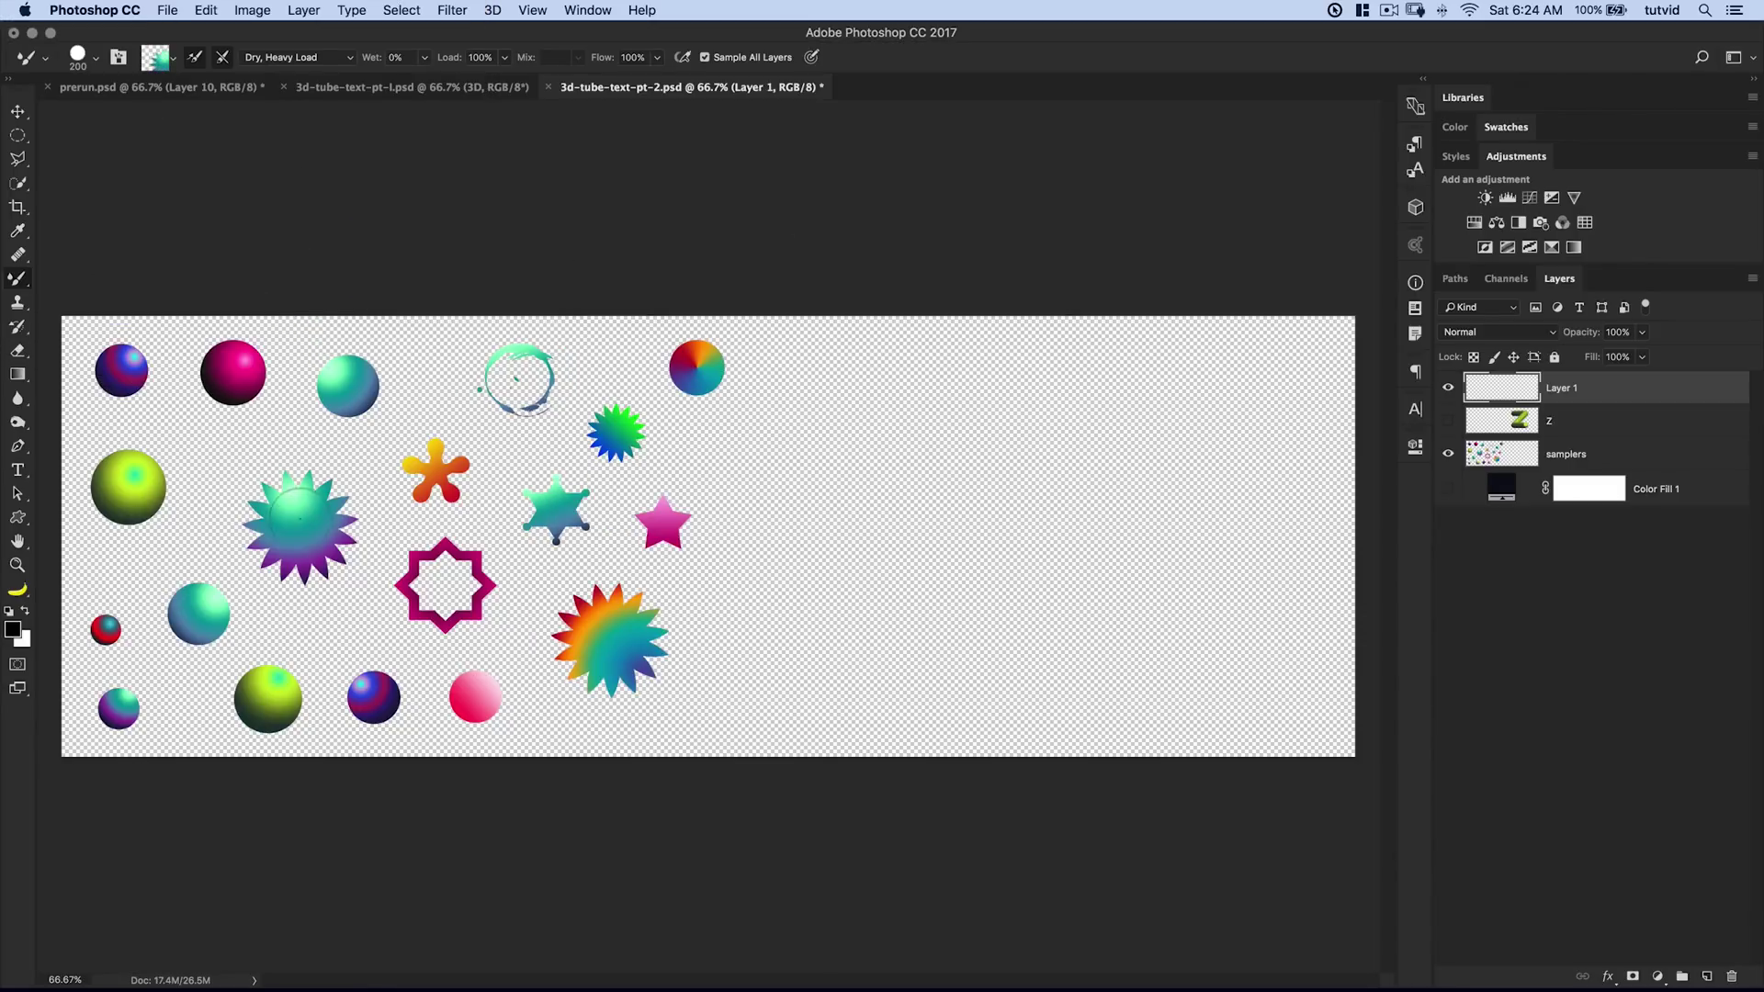
mouse_move(967, 404)
left_mouse_down()
mouse_move(928, 432)
mouse_move(944, 533)
mouse_move(1033, 654)
left_mouse_up()
mouse_move(863, 409)
left_mouse_down()
mouse_move(822, 451)
mouse_move(896, 684)
left_mouse_up()
mouse_move(1089, 381)
left_mouse_down()
mouse_move(1071, 416)
mouse_move(1171, 455)
mouse_move(1104, 541)
mouse_move(1194, 551)
left_mouse_up()
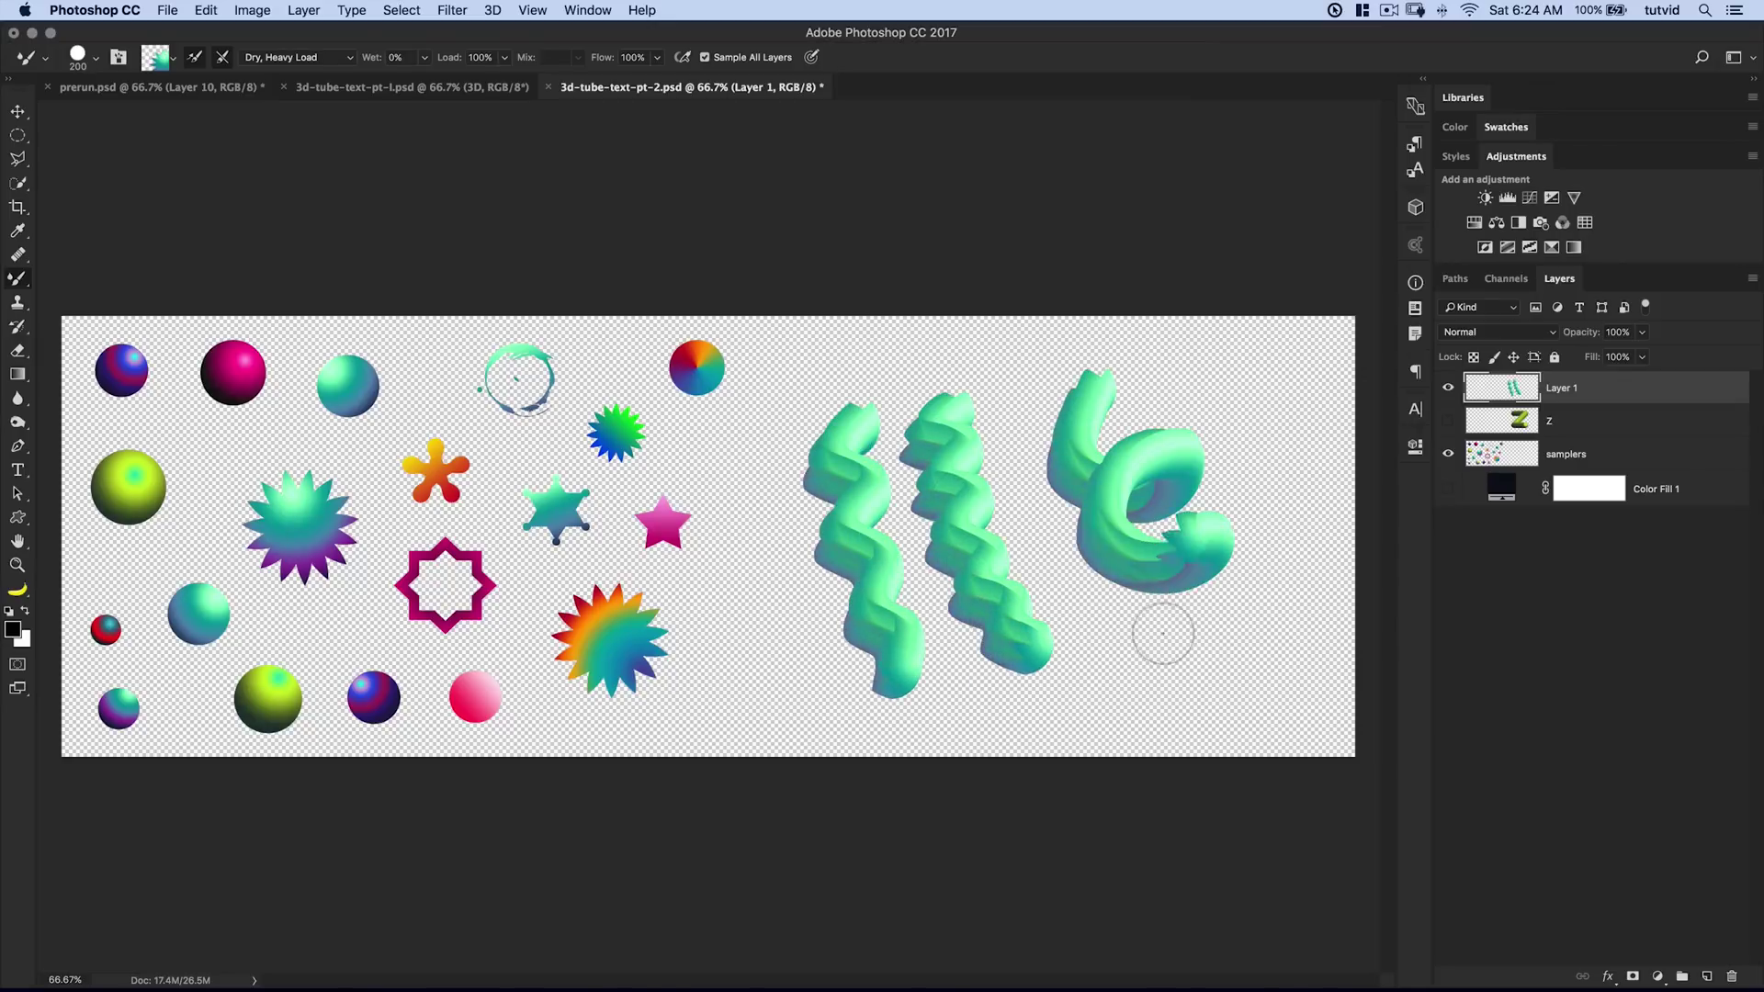
left_click_drag(1162, 633, 1246, 636)
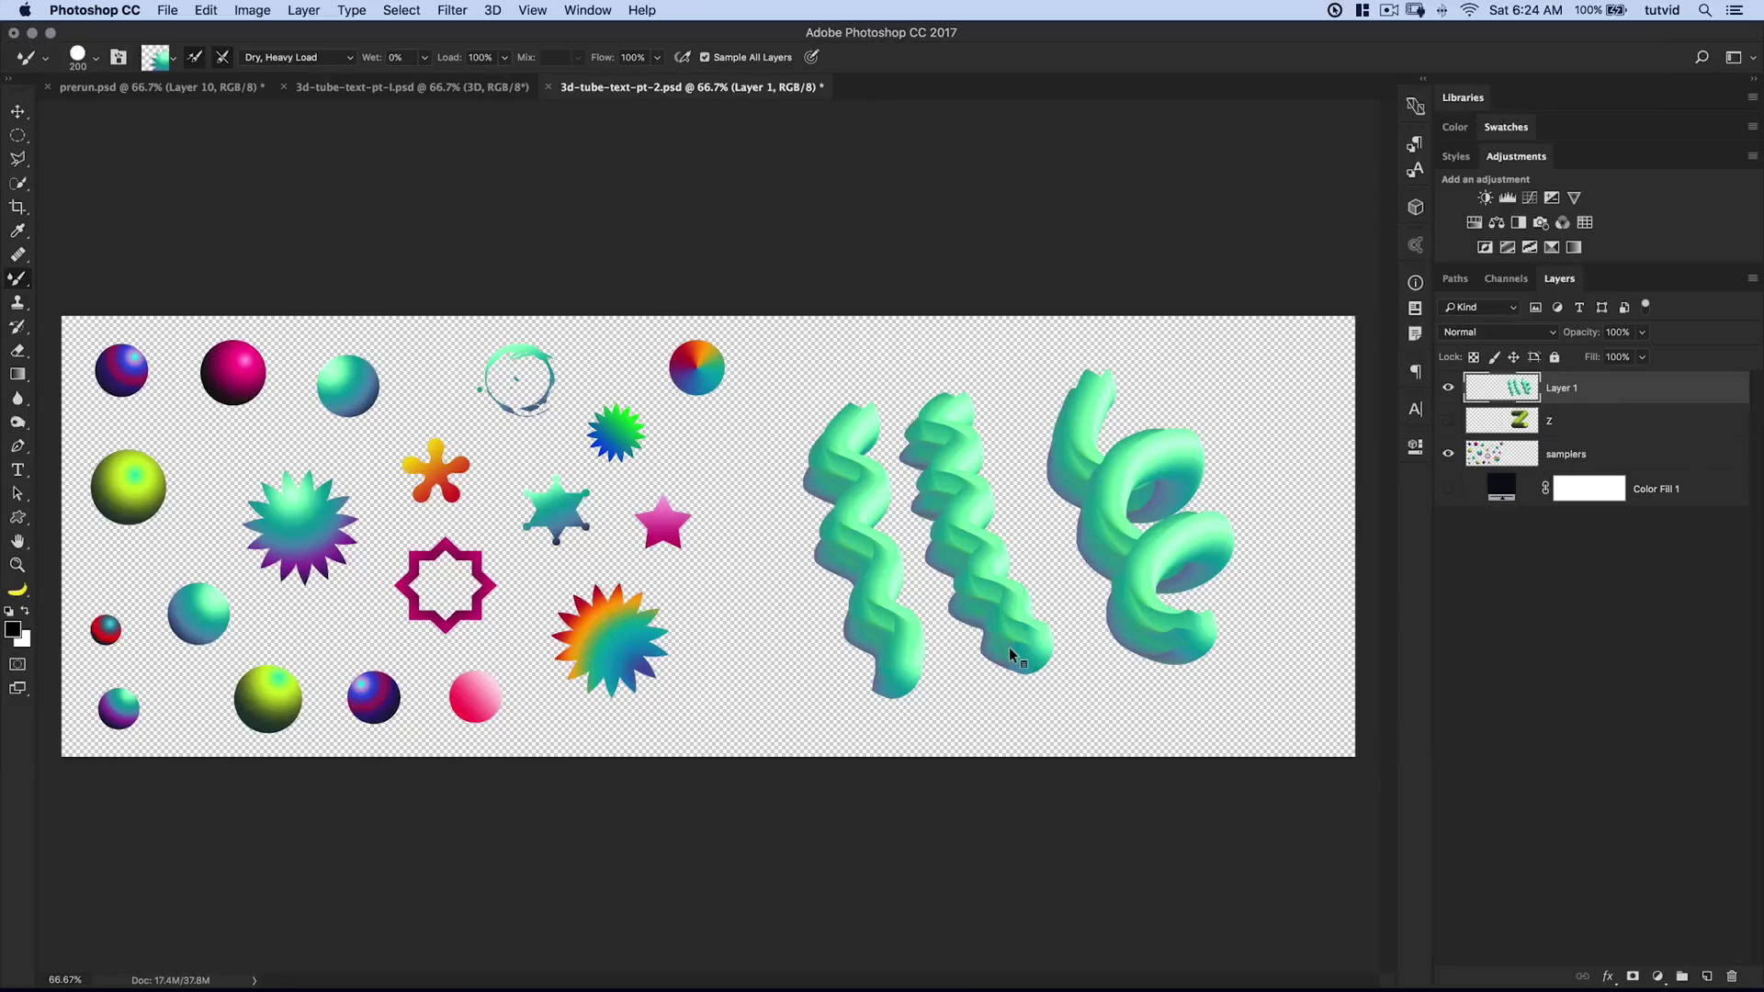
key("super+z")
key("super+alt+z")
key("super+alt+z")
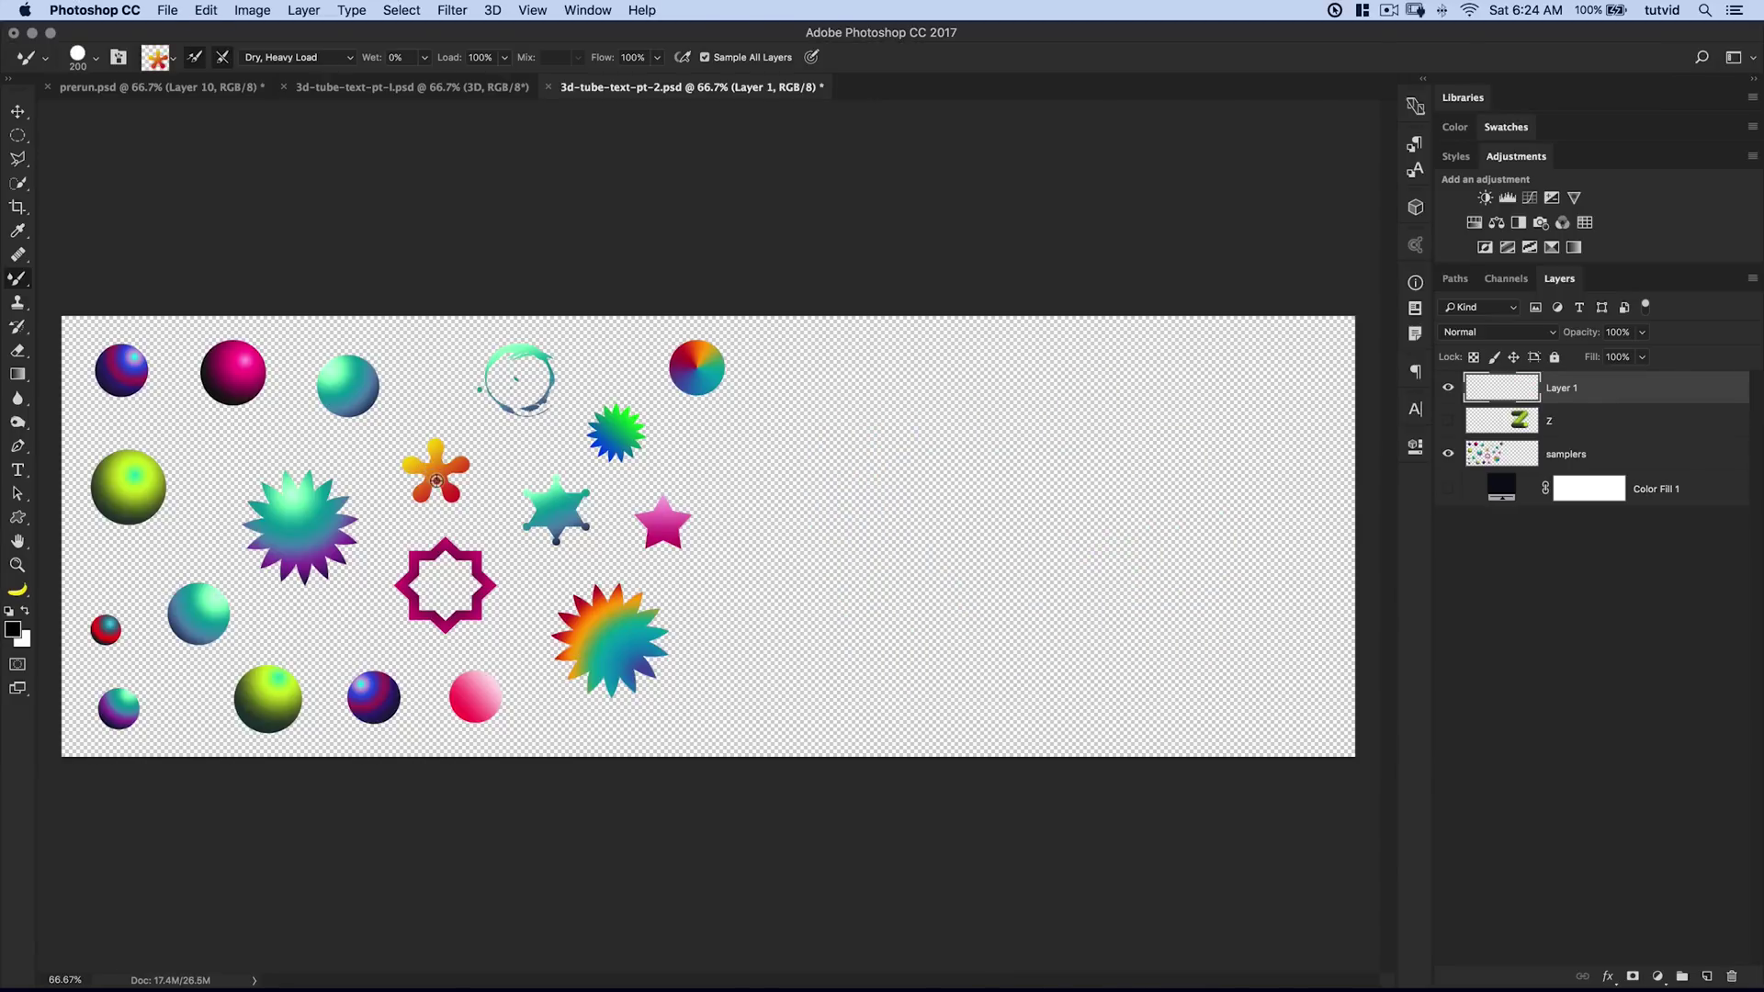
key("bracketleft")
key("bracketleft")
mouse_move(970, 404)
left_mouse_down()
mouse_move(974, 569)
mouse_move(1001, 643)
left_mouse_up()
left_click_drag(1021, 399, 1165, 588)
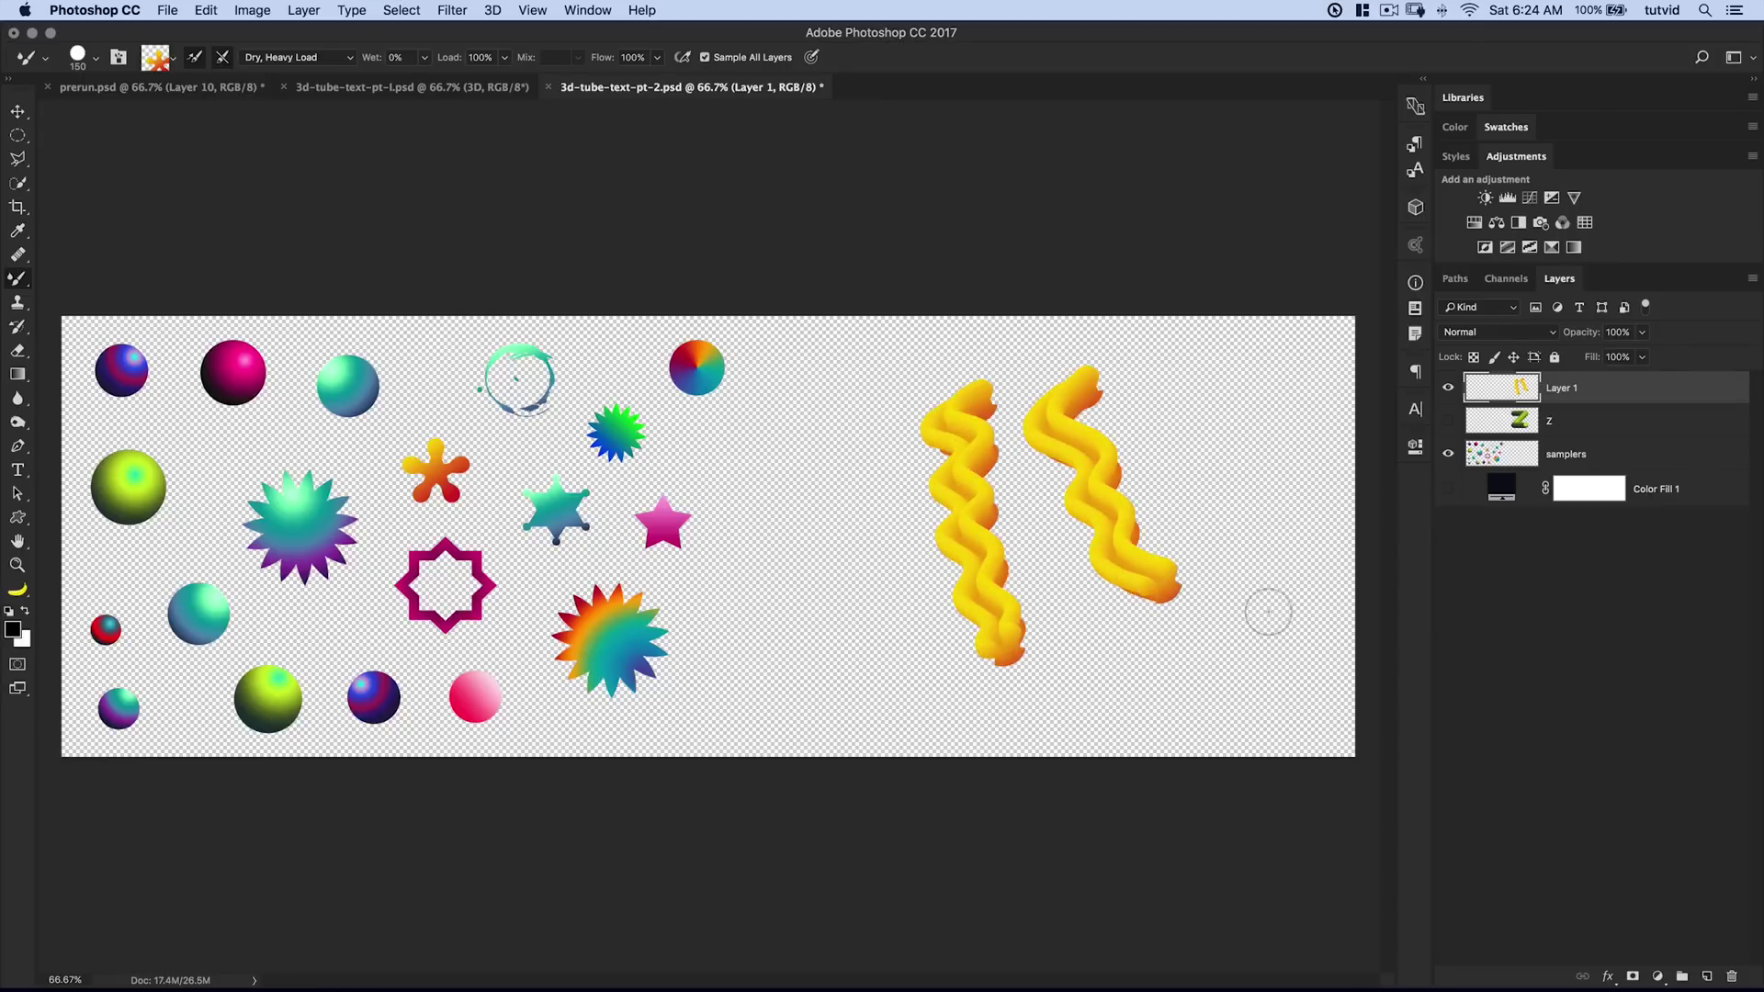
key("super+z")
key("alt+super+z")
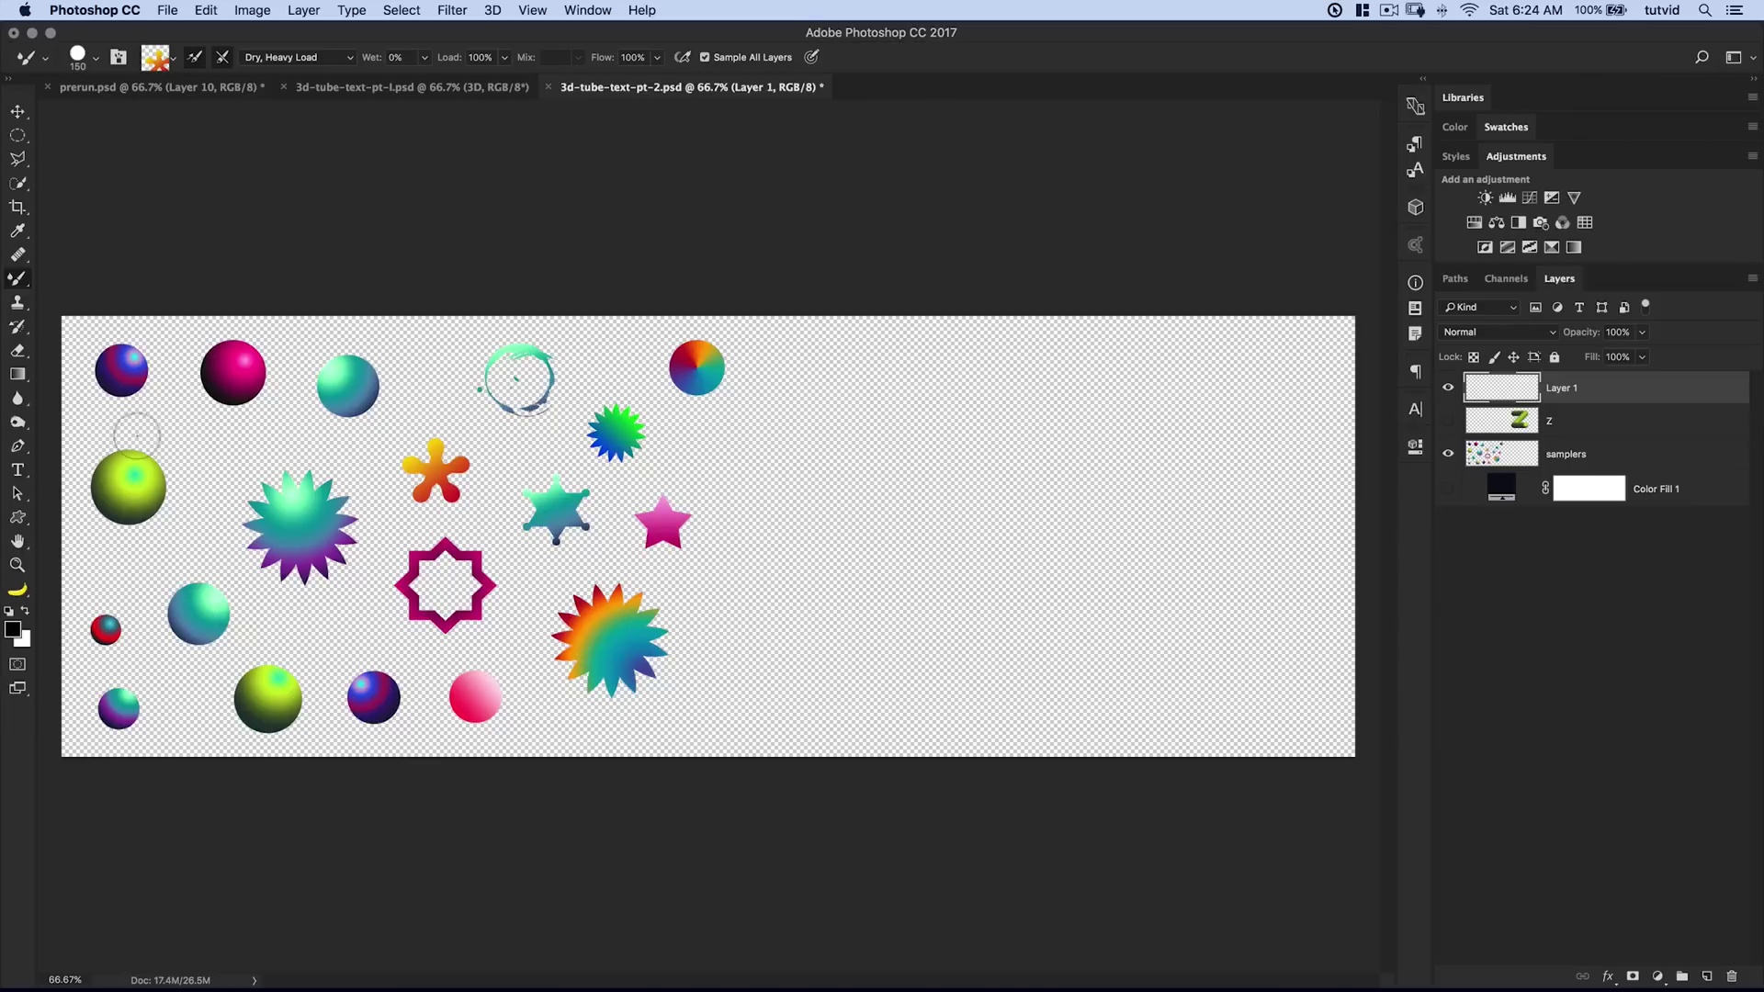
left_click(134, 362, "alt")
mouse_move(971, 440)
left_mouse_down()
mouse_move(942, 472)
mouse_move(939, 536)
mouse_move(959, 608)
mouse_move(1004, 652)
left_mouse_up()
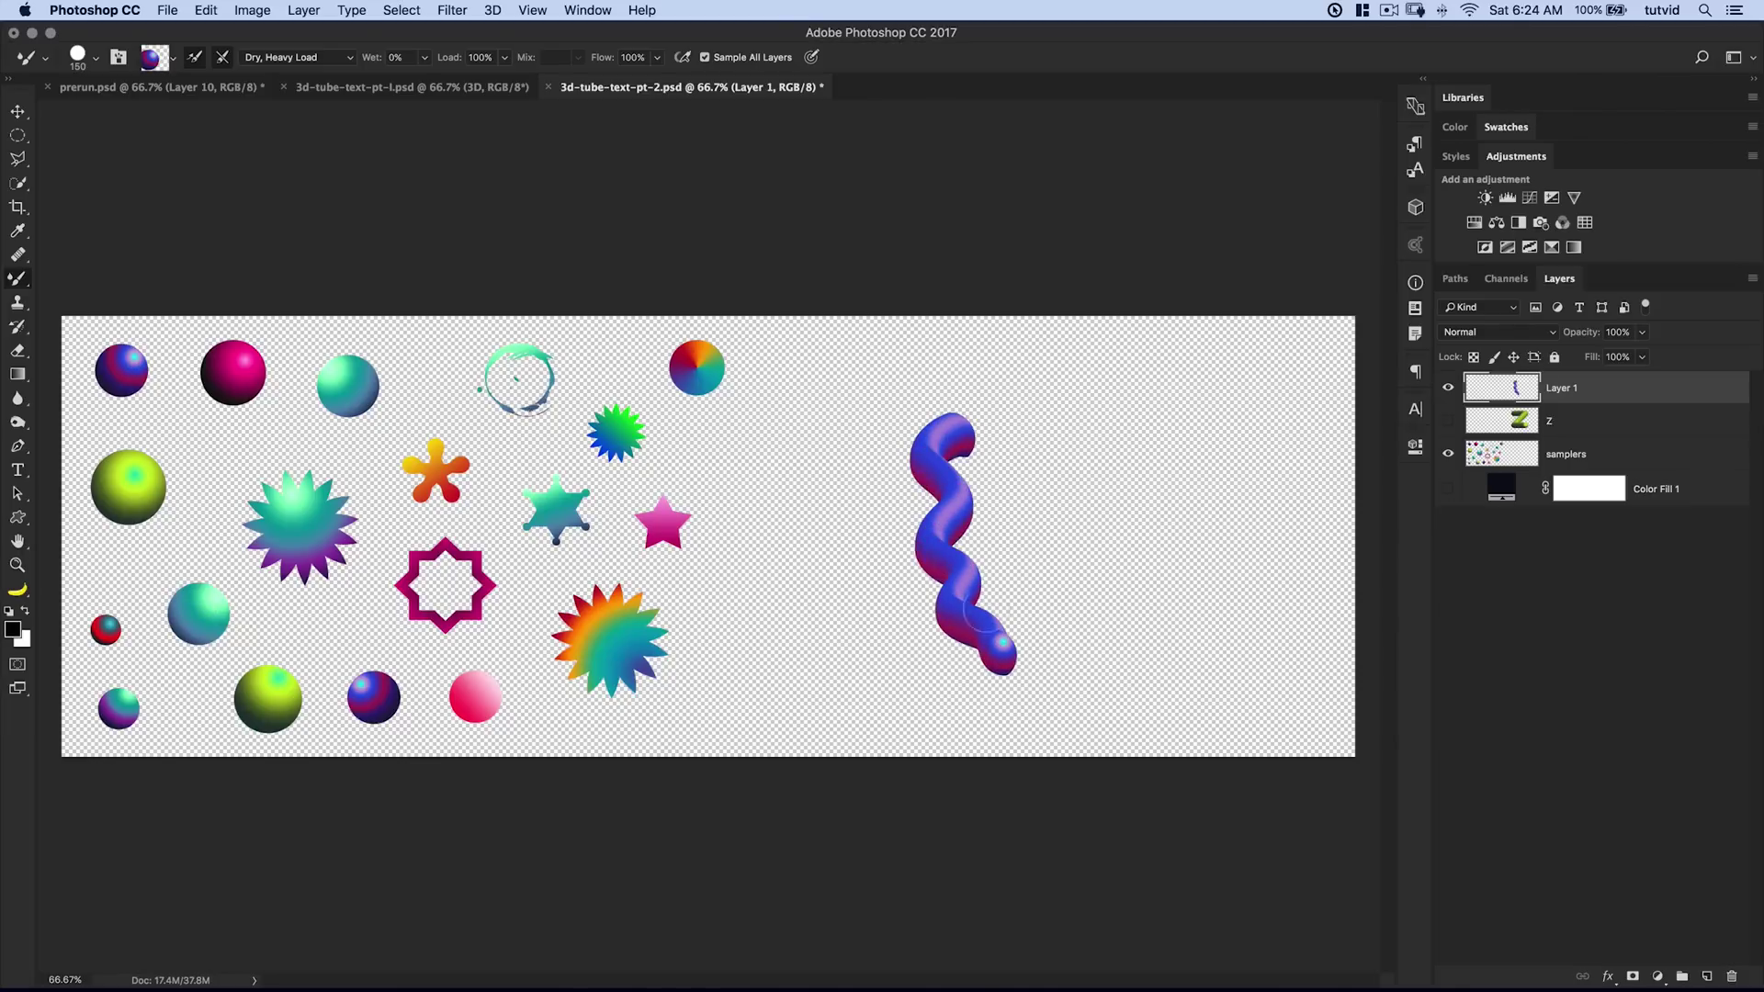
key("super+z")
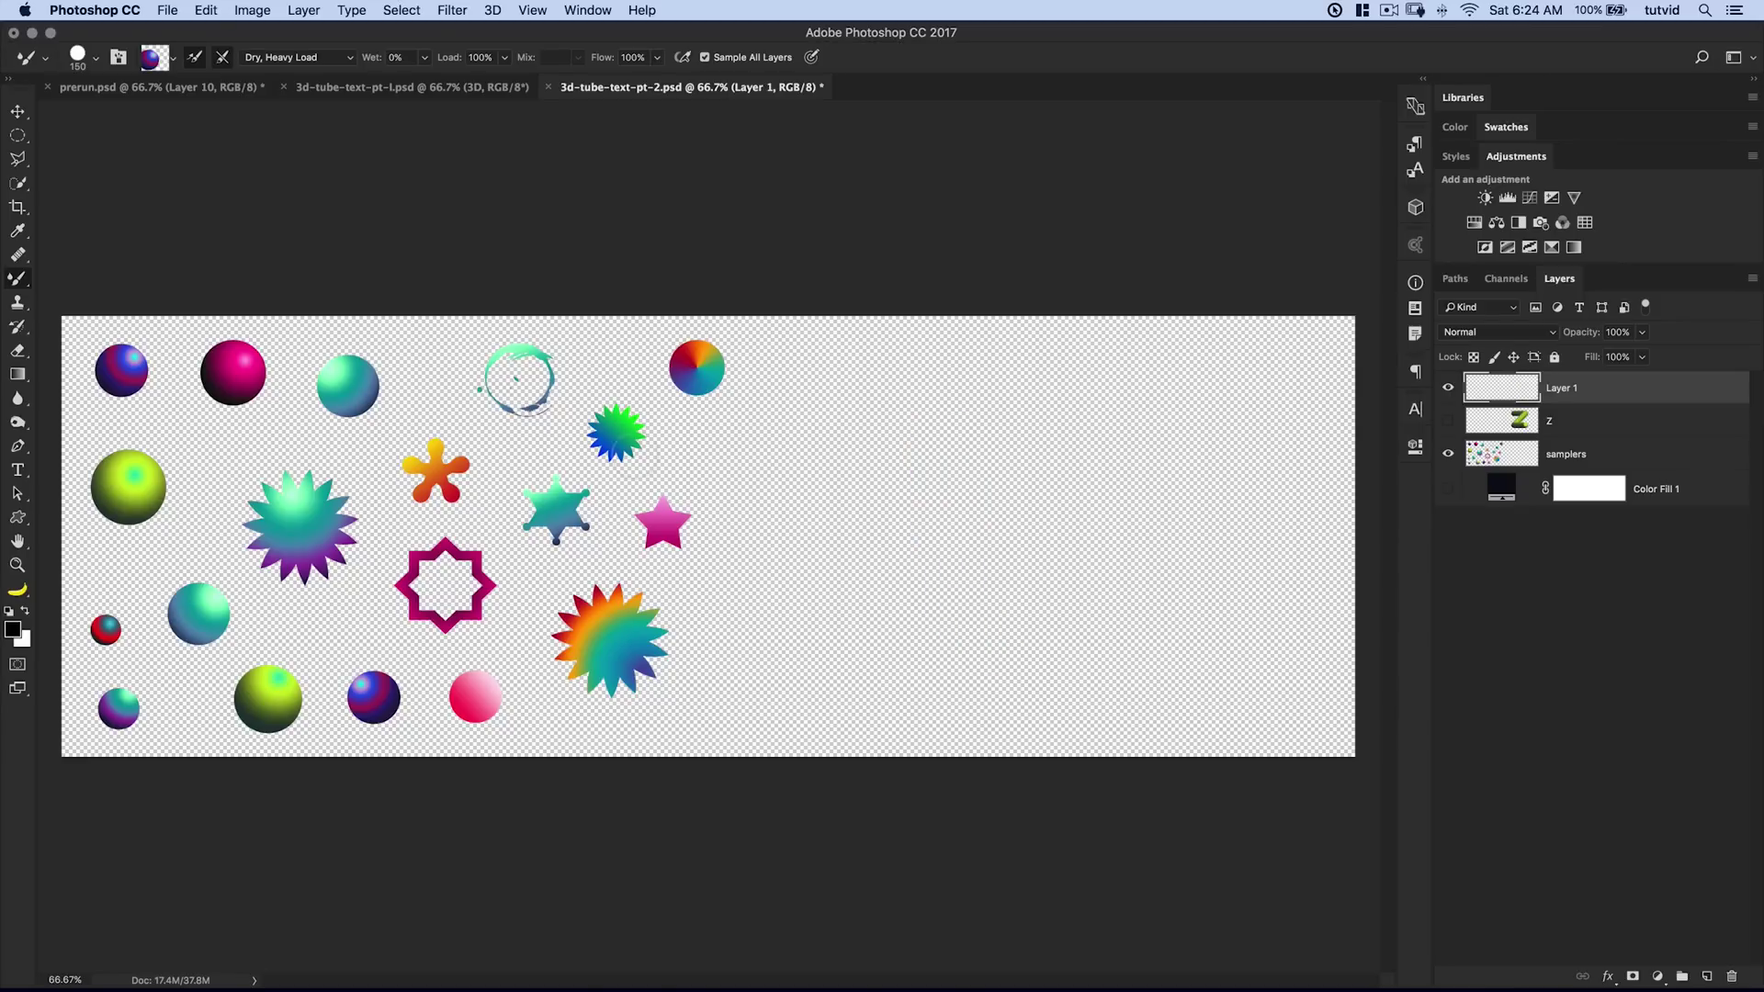
mouse_move(976, 432)
left_mouse_down()
mouse_move(941, 565)
mouse_move(951, 702)
left_mouse_up()
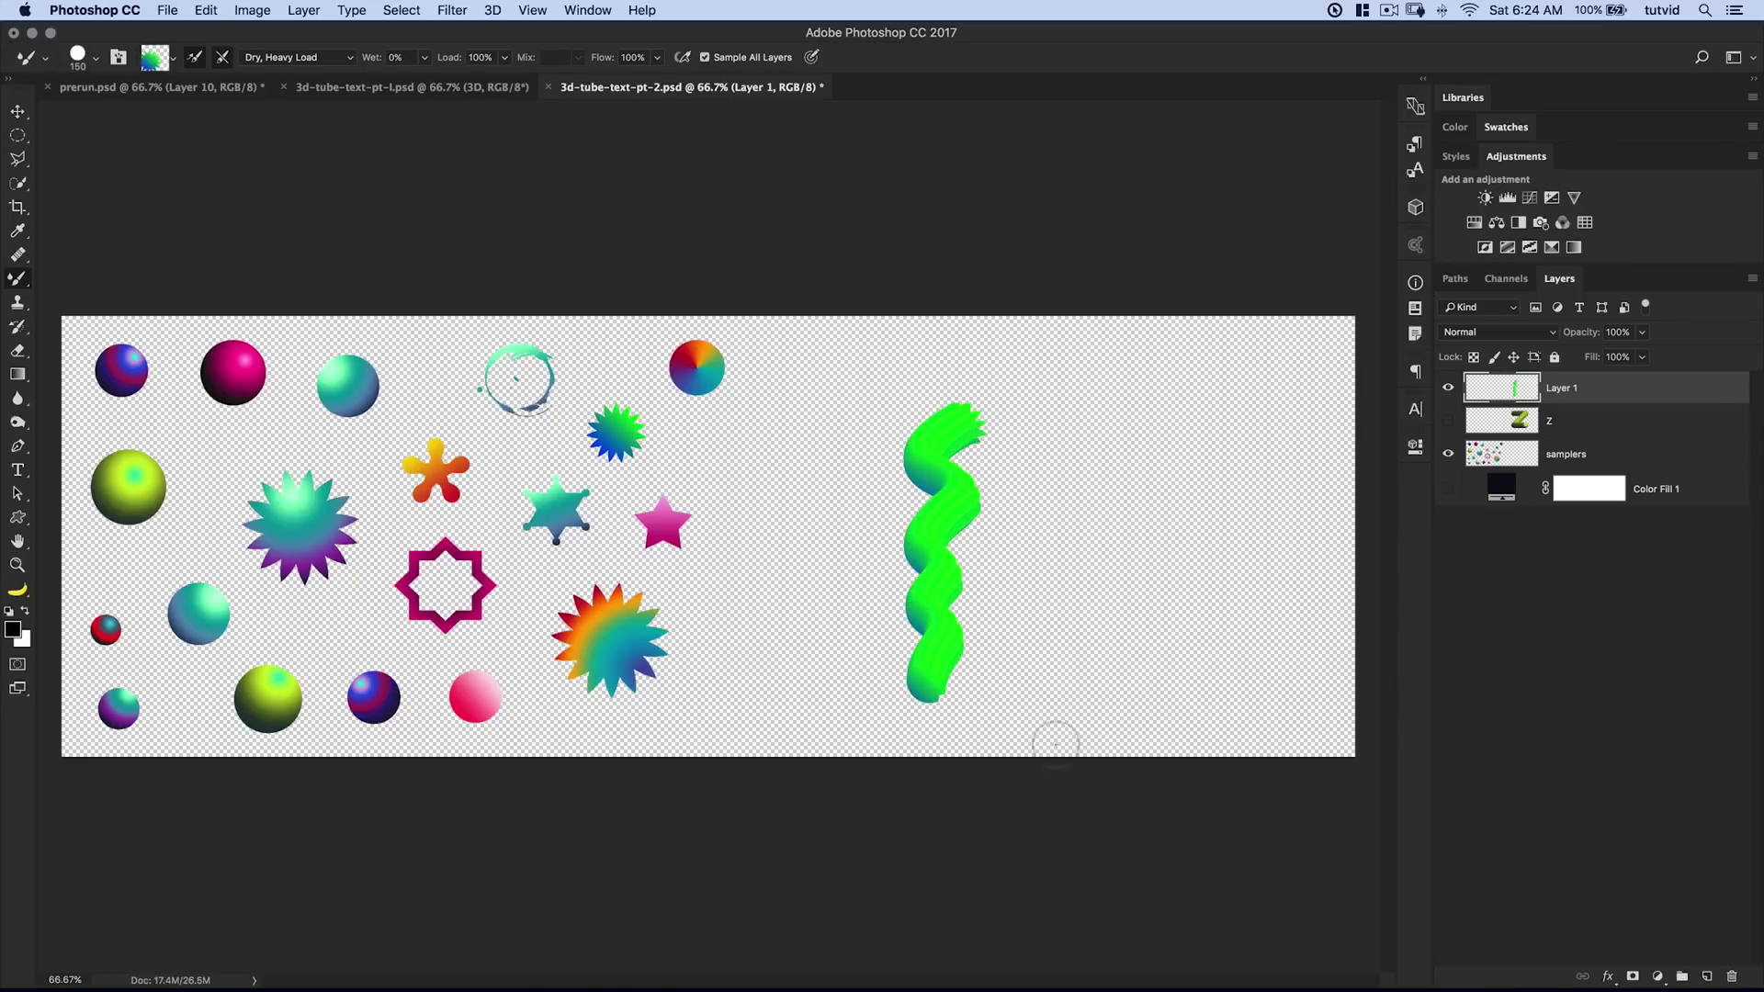
key("super+z")
left_click(612, 456, "alt")
left_click_drag(899, 408, 992, 608)
key("super+z")
mouse_move(916, 407)
left_mouse_down()
mouse_move(946, 542)
mouse_move(1000, 606)
left_mouse_up()
key("super+z")
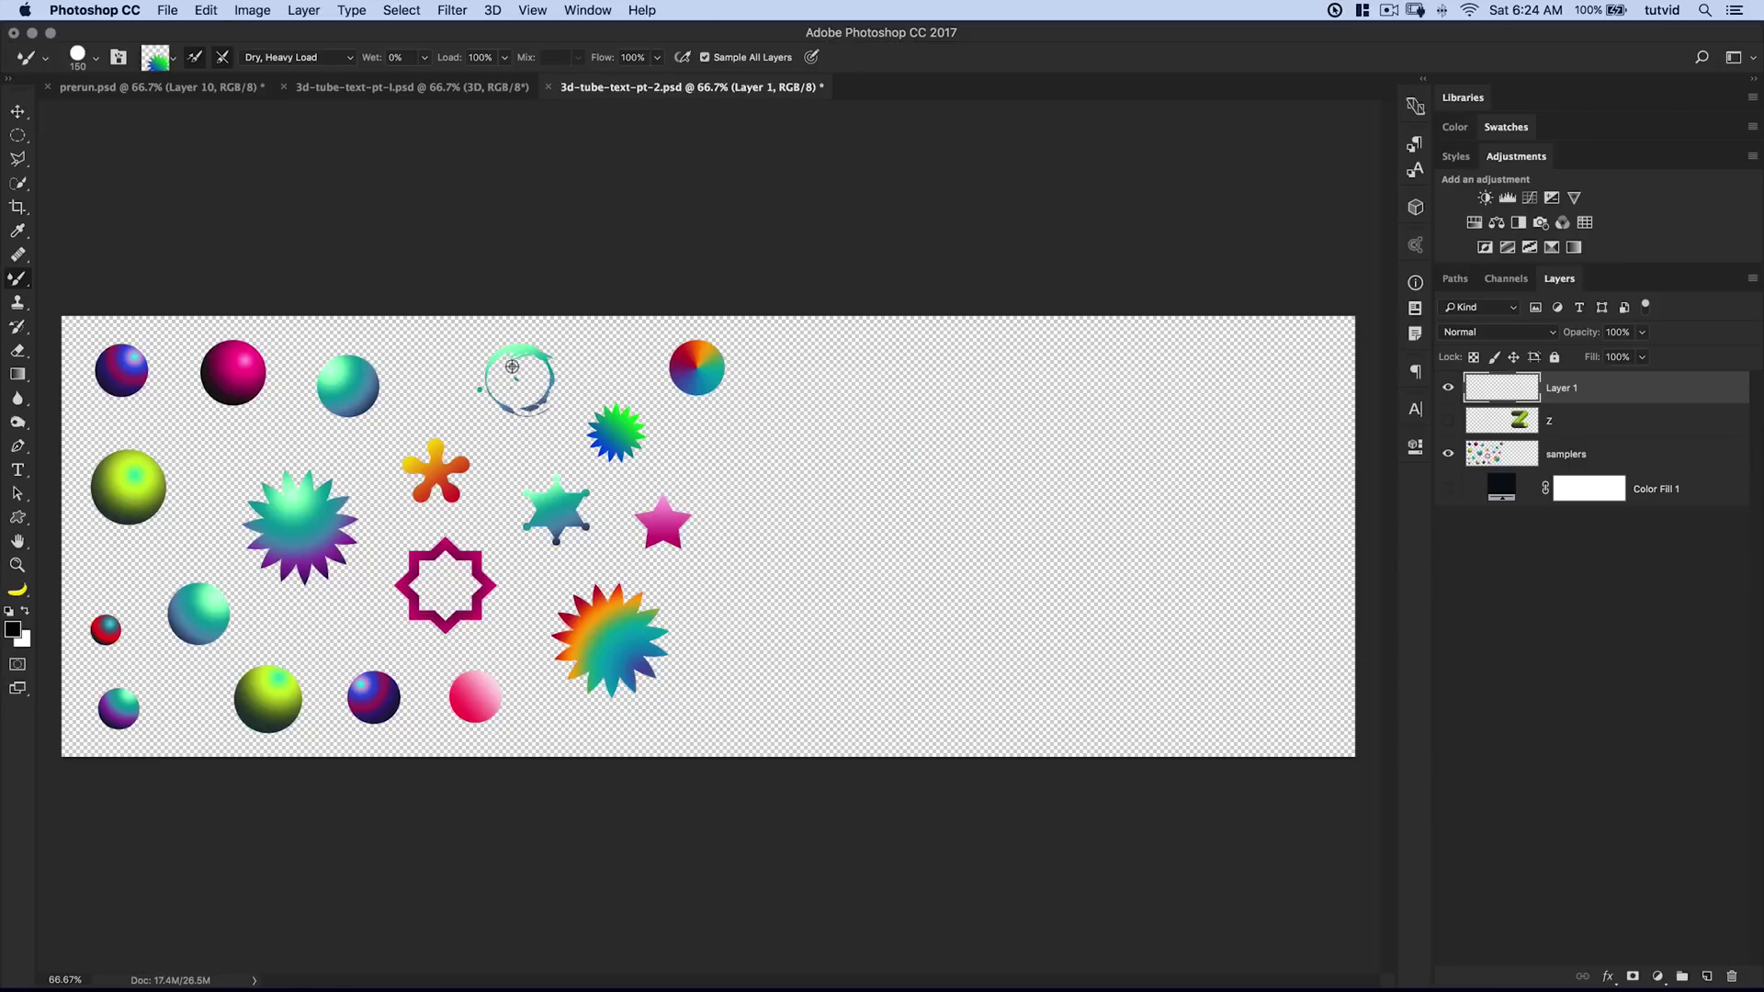
left_click(512, 367, "alt")
mouse_move(954, 367)
left_mouse_down()
mouse_move(945, 472)
mouse_move(996, 572)
left_mouse_up()
key("super+z")
left_click(536, 406, "alt")
mouse_move(885, 410)
left_mouse_down()
mouse_move(904, 566)
mouse_move(948, 630)
left_mouse_up()
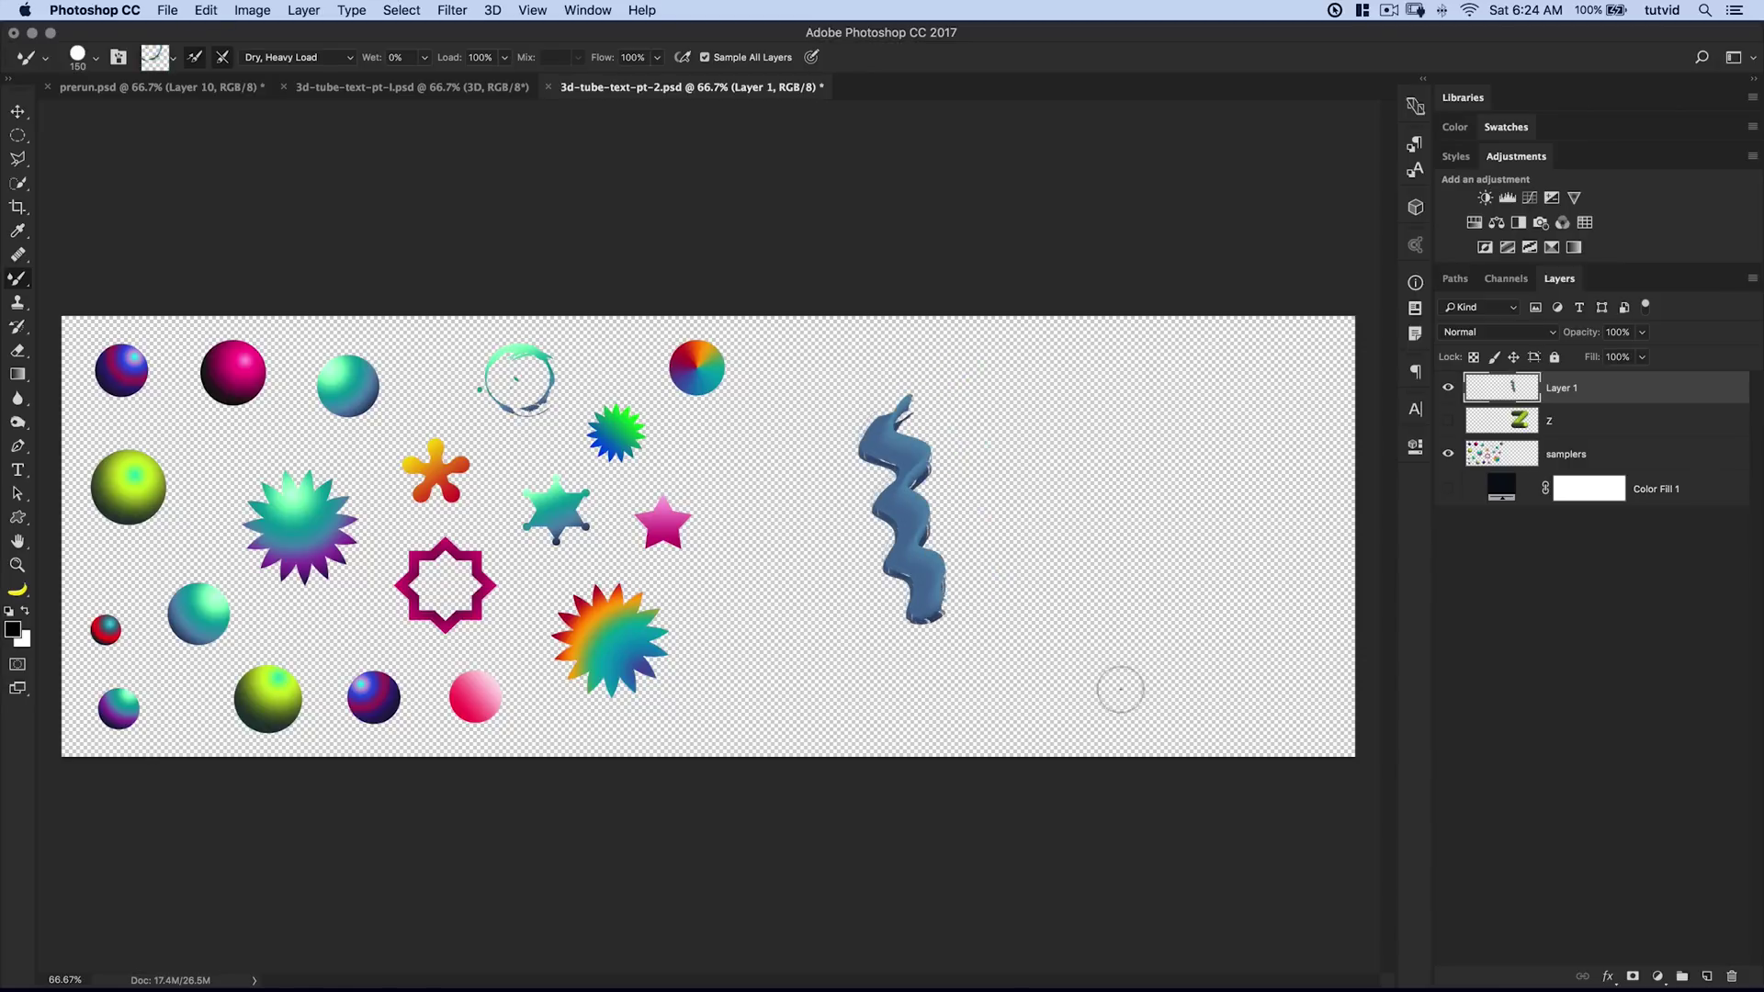
key("super+z")
left_click(660, 542, "alt")
mouse_move(886, 404)
left_mouse_down()
mouse_move(859, 460)
mouse_move(886, 574)
left_mouse_up()
key("super+z")
left_click(677, 512, "alt")
mouse_move(854, 459)
left_mouse_down()
mouse_move(840, 501)
mouse_move(882, 624)
left_mouse_up()
key("super+z")
left_click(653, 510, "alt")
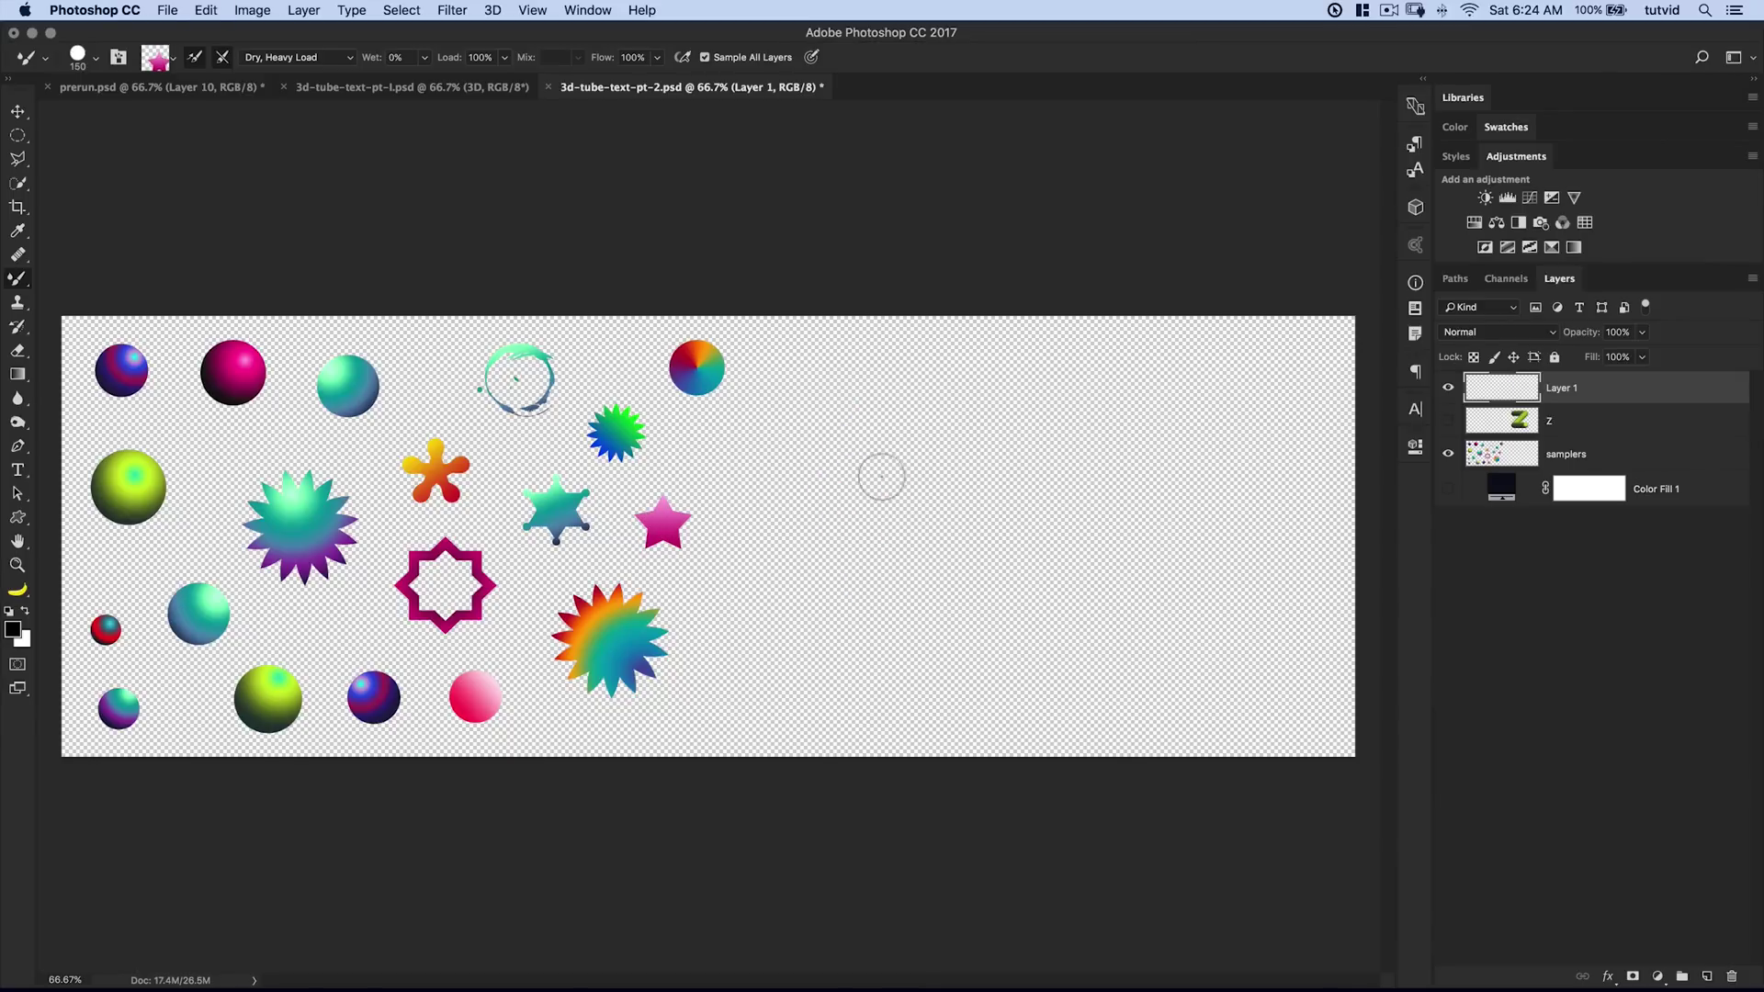
mouse_move(879, 469)
left_mouse_down()
mouse_move(871, 586)
mouse_move(880, 657)
left_mouse_up()
left_click(654, 536, "alt")
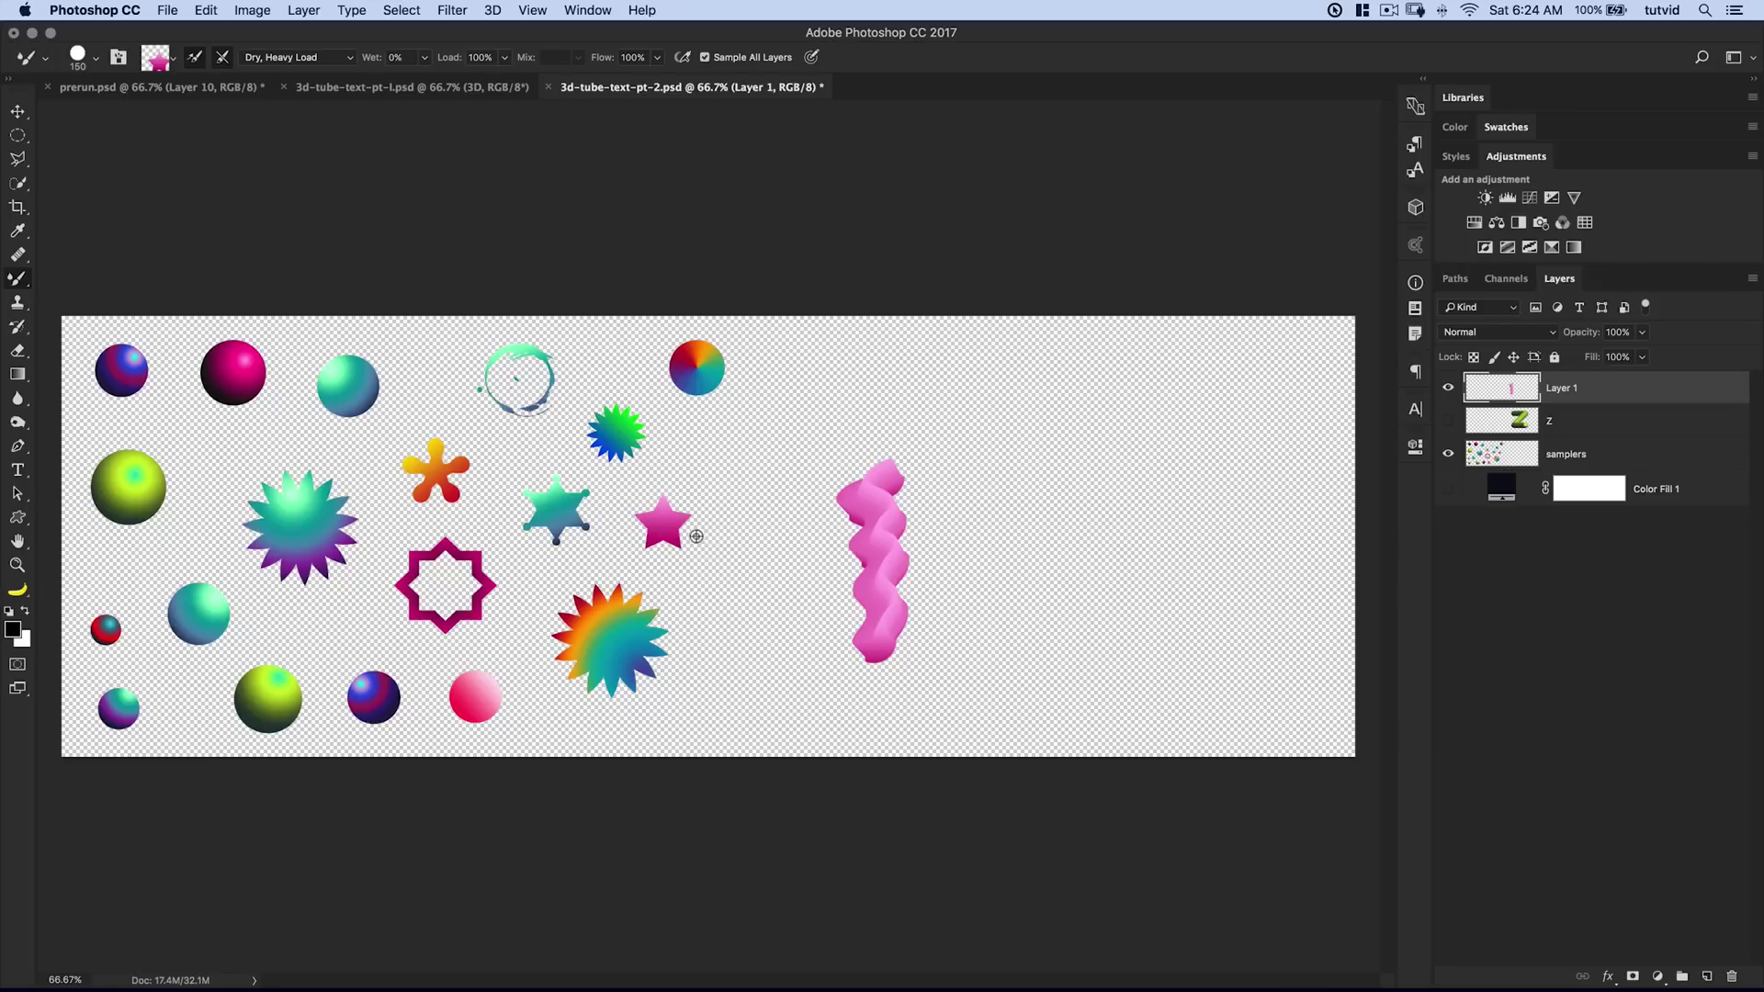
left_click(677, 530, "alt")
mouse_move(1001, 481)
left_mouse_down()
mouse_move(987, 630)
mouse_move(1012, 665)
left_mouse_up()
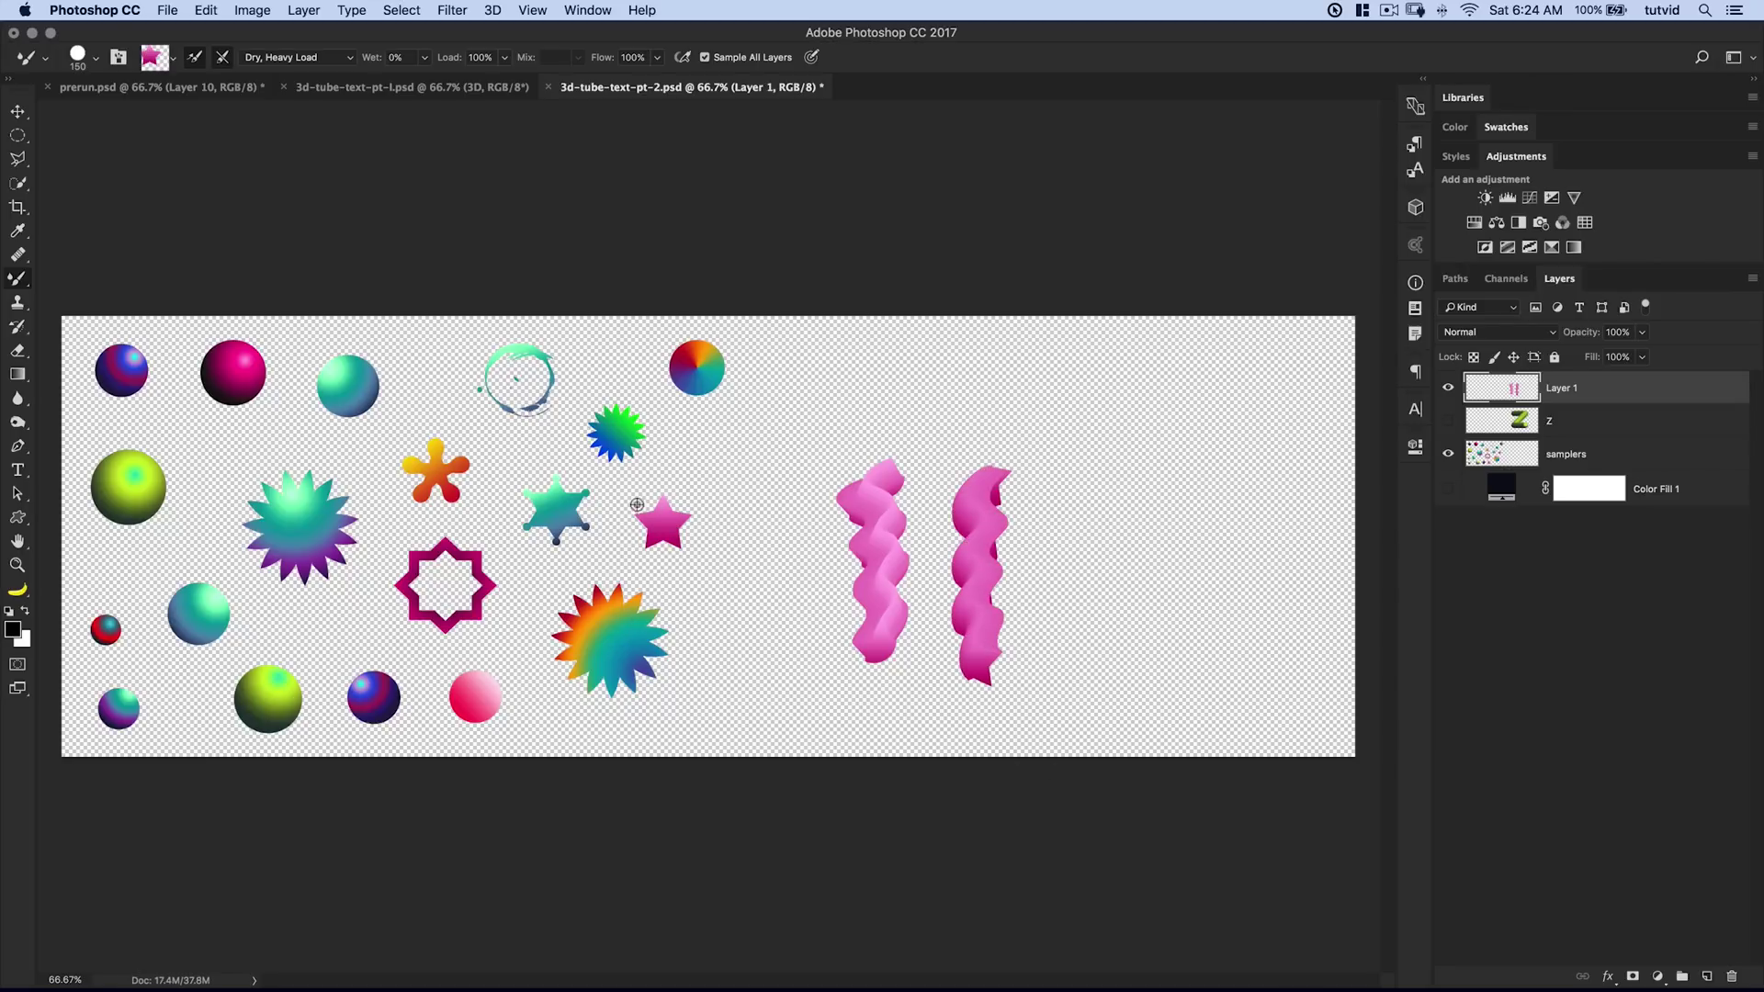
left_click(641, 532, "alt")
left_click_drag(1064, 464, 1079, 712)
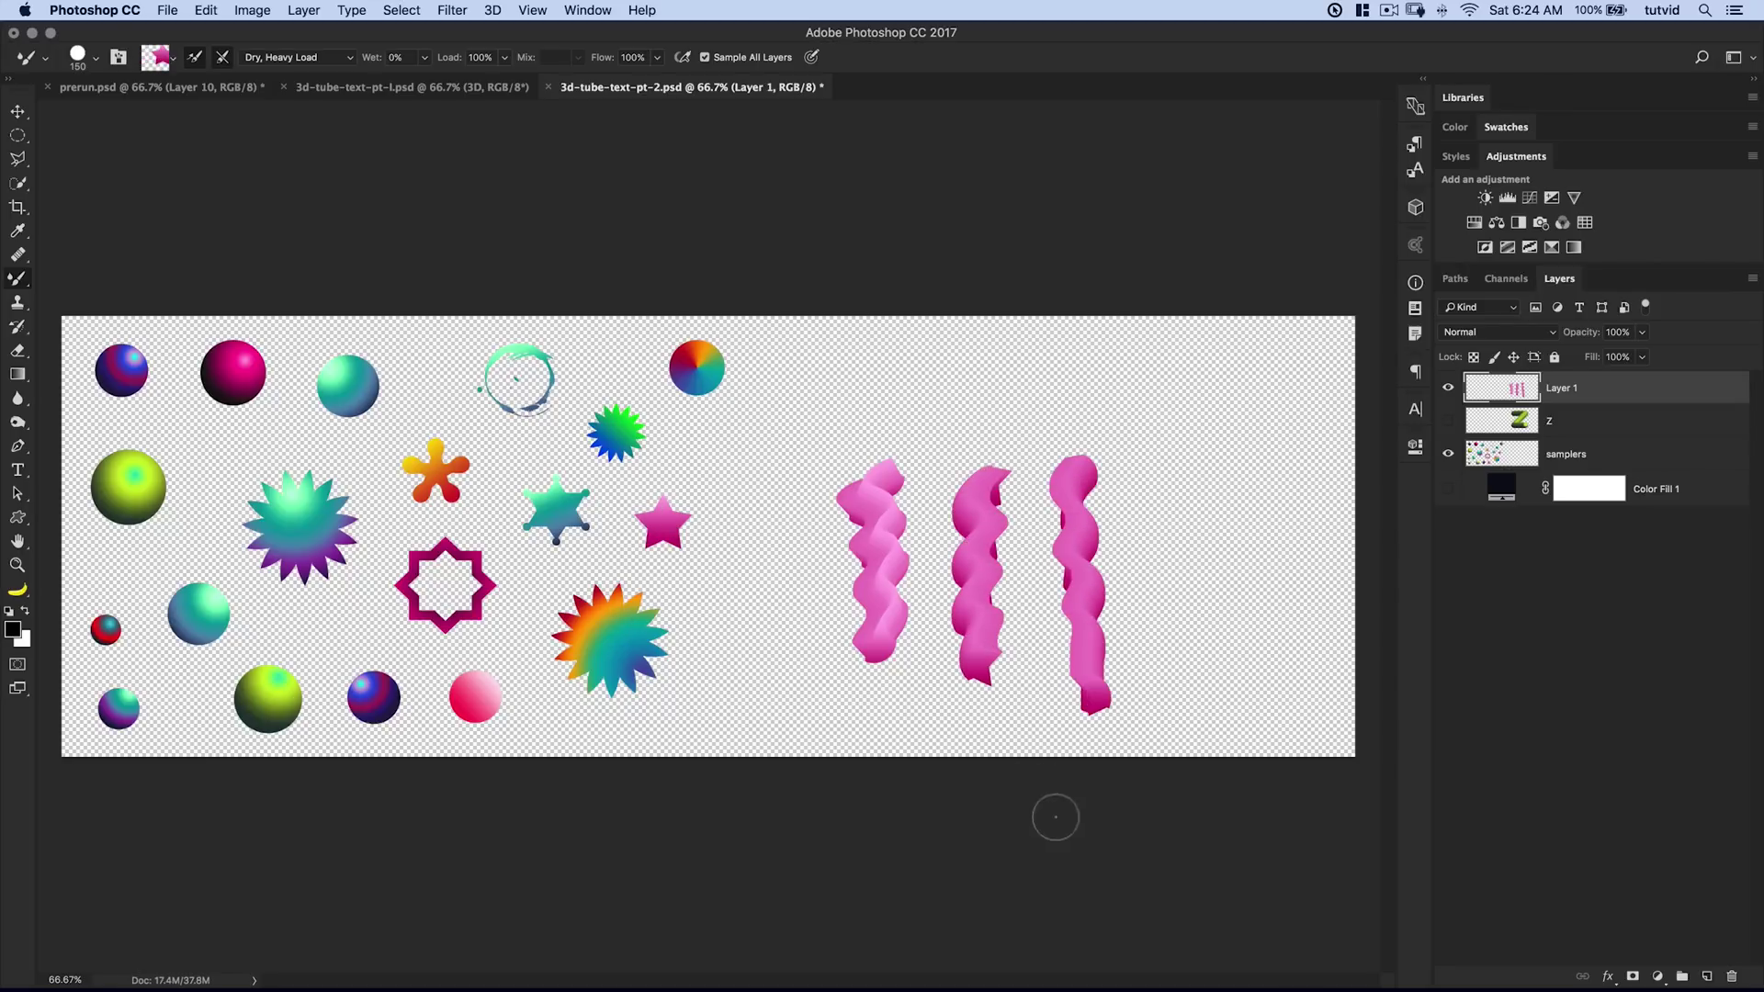
key("ctrl+z")
left_click(663, 551, "alt")
mouse_move(1063, 504)
left_mouse_down()
mouse_move(1063, 693)
mouse_move(1081, 707)
left_mouse_up()
key("ctrl+z")
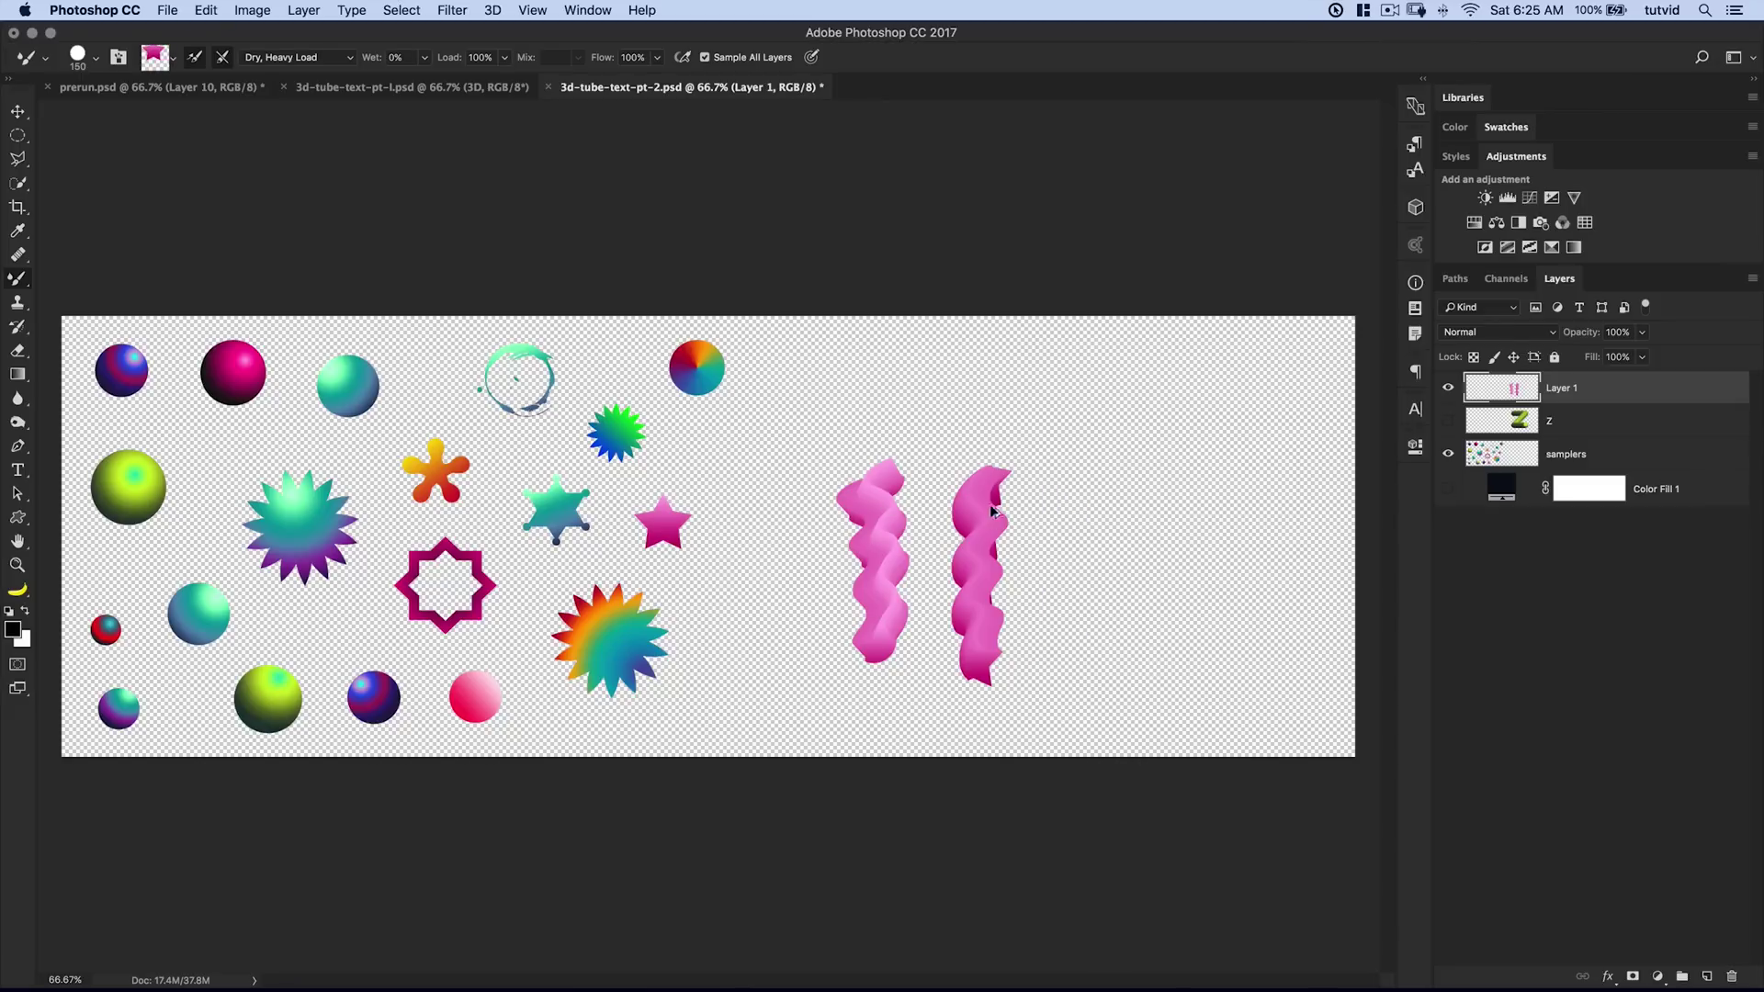
key("ctrl+z")
key("ctrl+z")
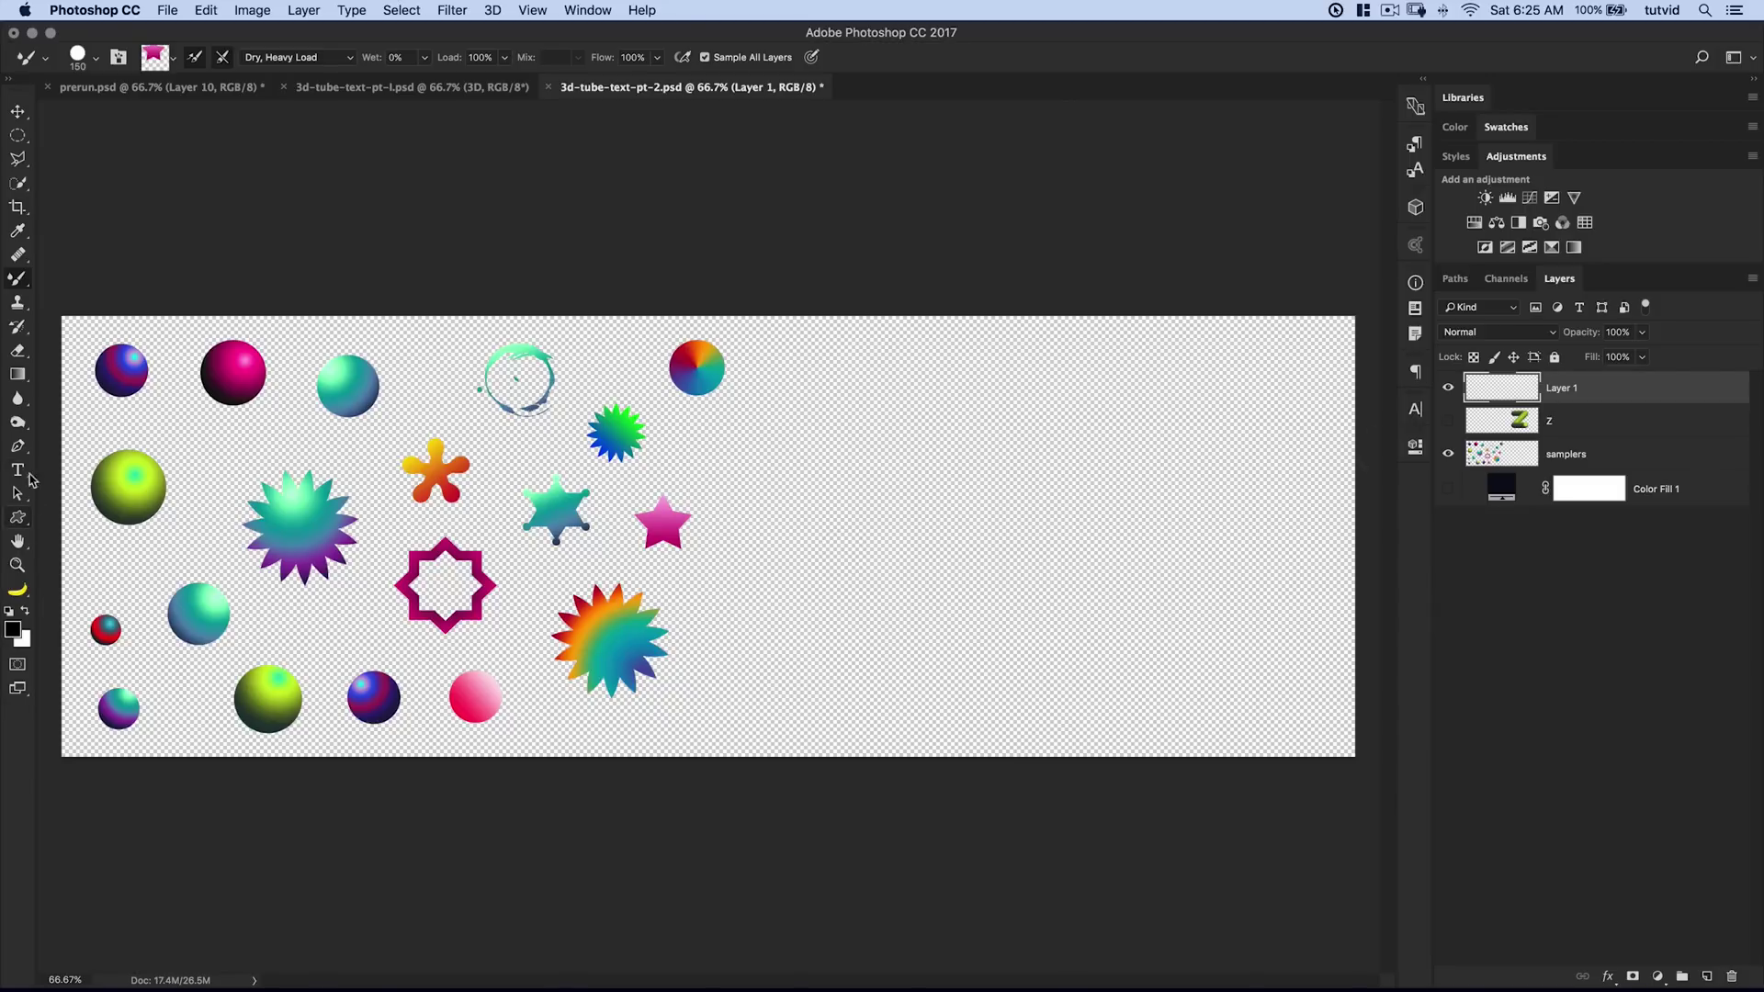
Choose the Freeform Pen Tool from the Pen tool flyout
left_click_drag(17, 445, 64, 467)
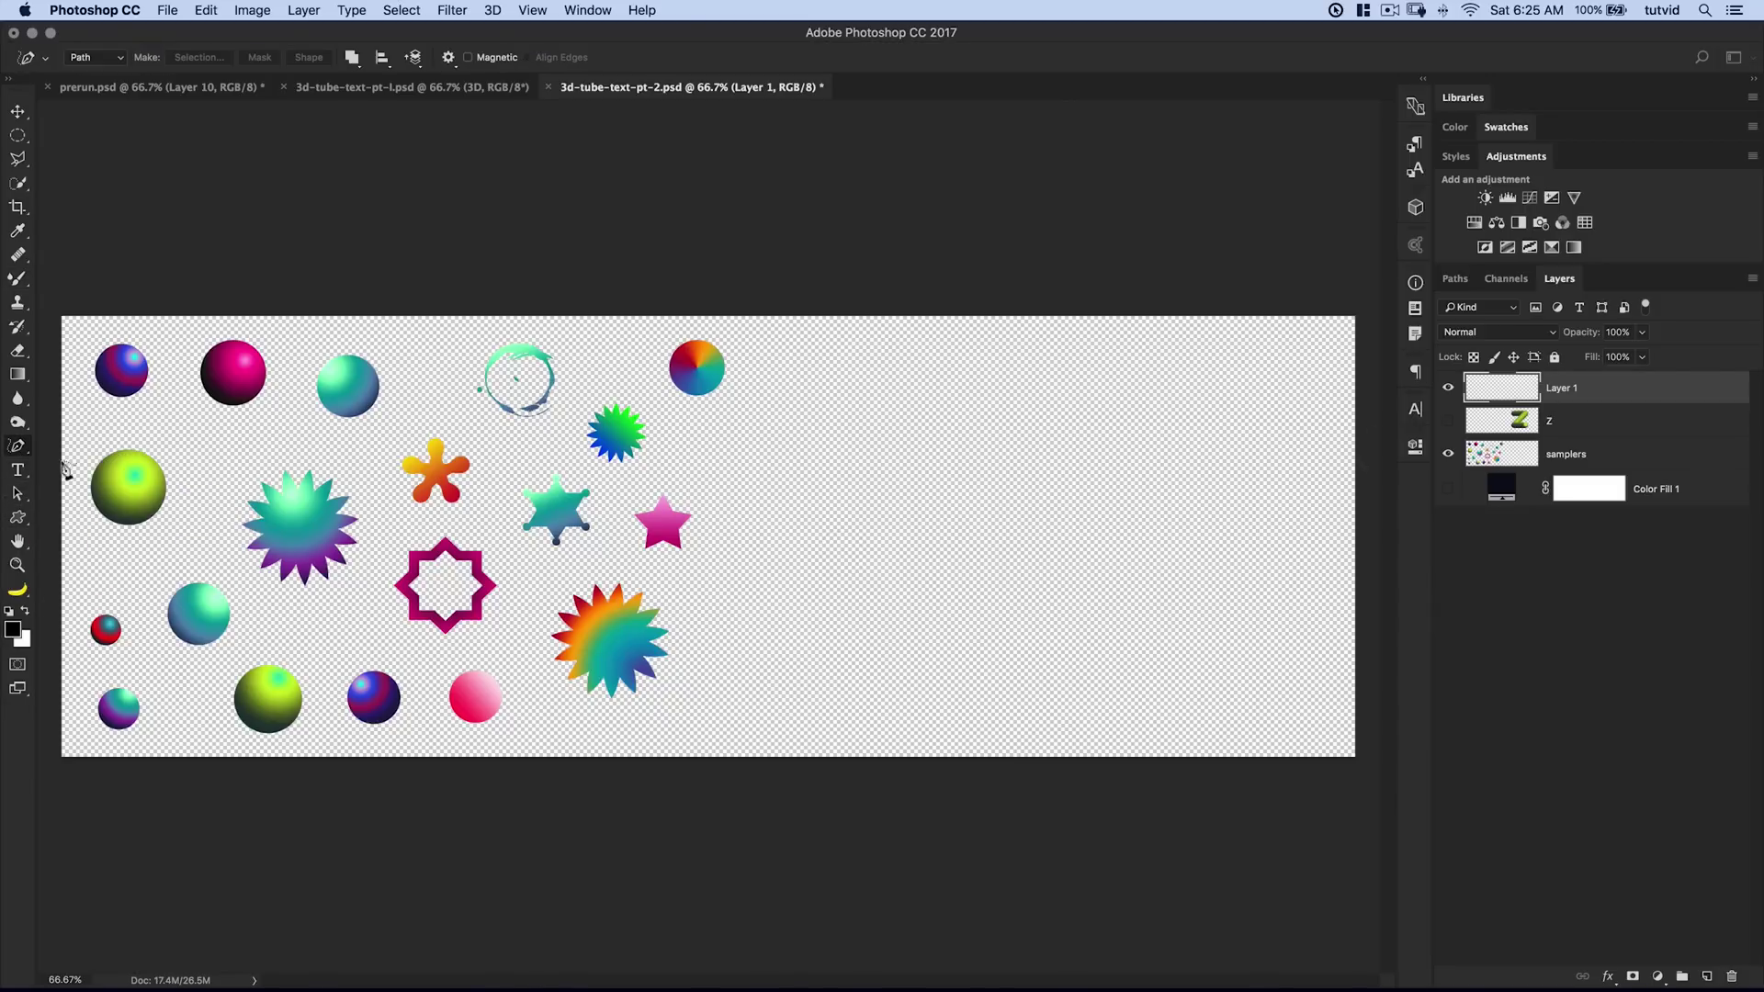
Check the freeform pen options, show the navy Color Fill 1, and undo the first path attempt
left_click(450, 58)
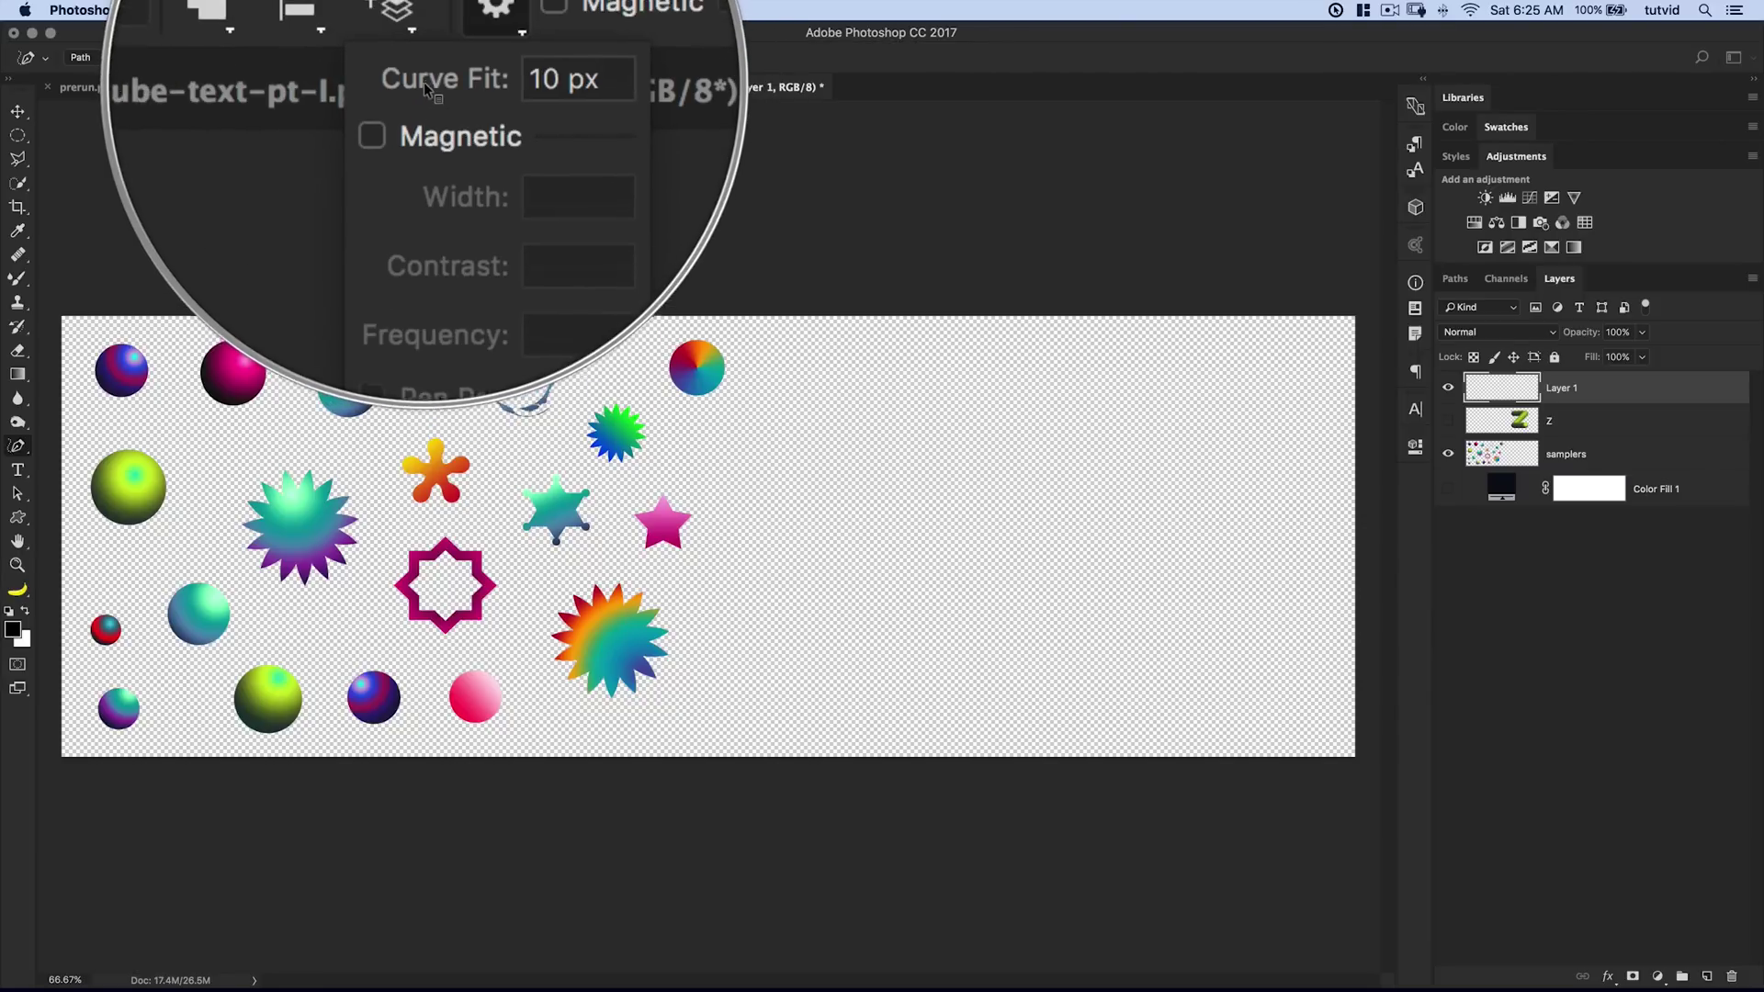
left_click(859, 372)
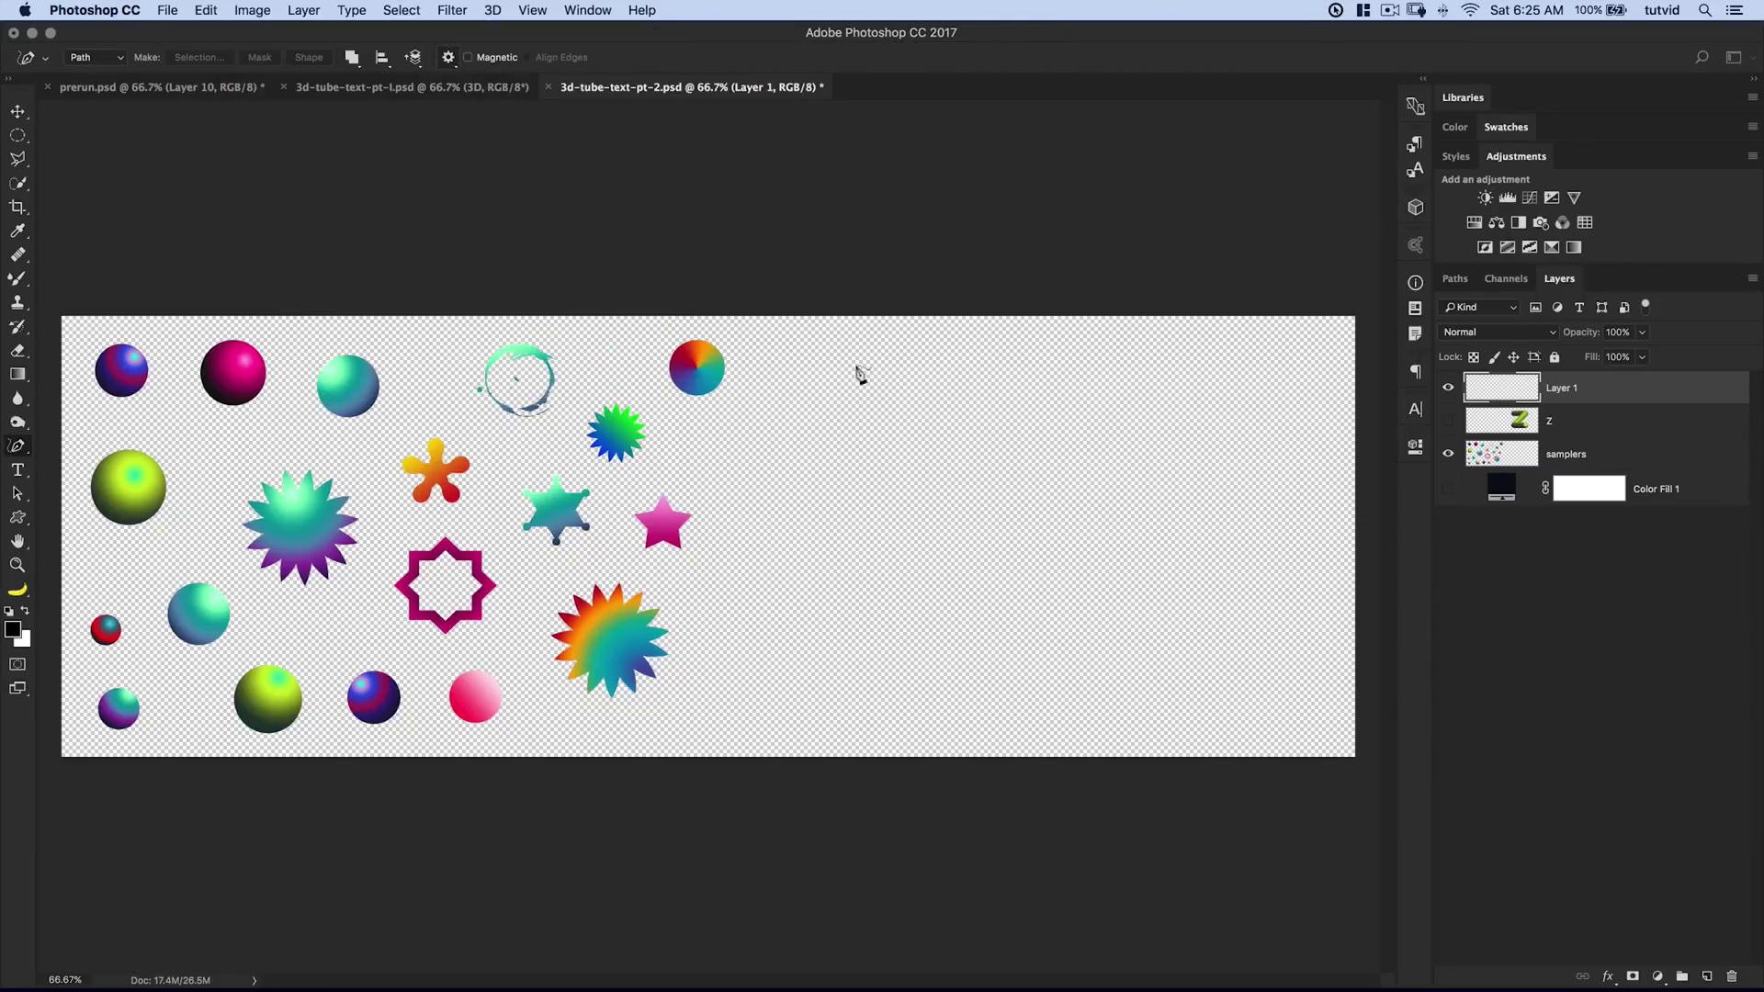
left_click(1446, 489)
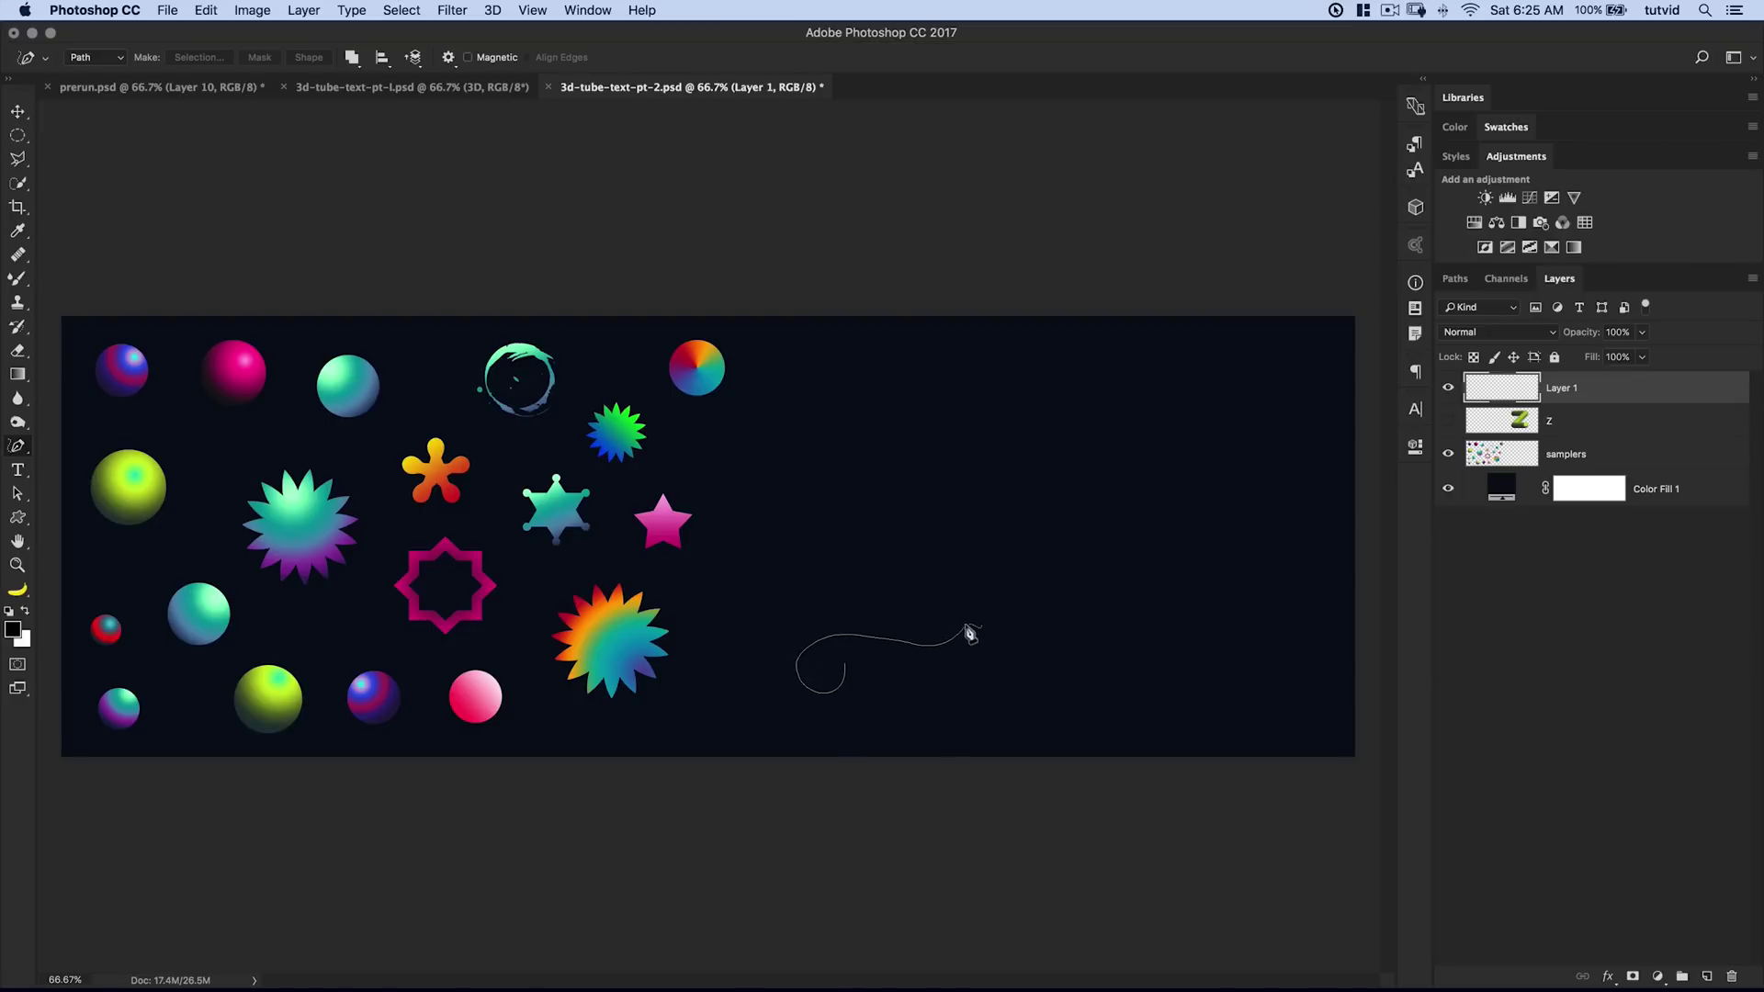
key("super+z")
Draw a looping cursive M path on the right and nudge it slightly right
mouse_move(836, 654)
left_mouse_down()
mouse_move(875, 625)
mouse_move(923, 642)
mouse_move(943, 450)
left_mouse_up()
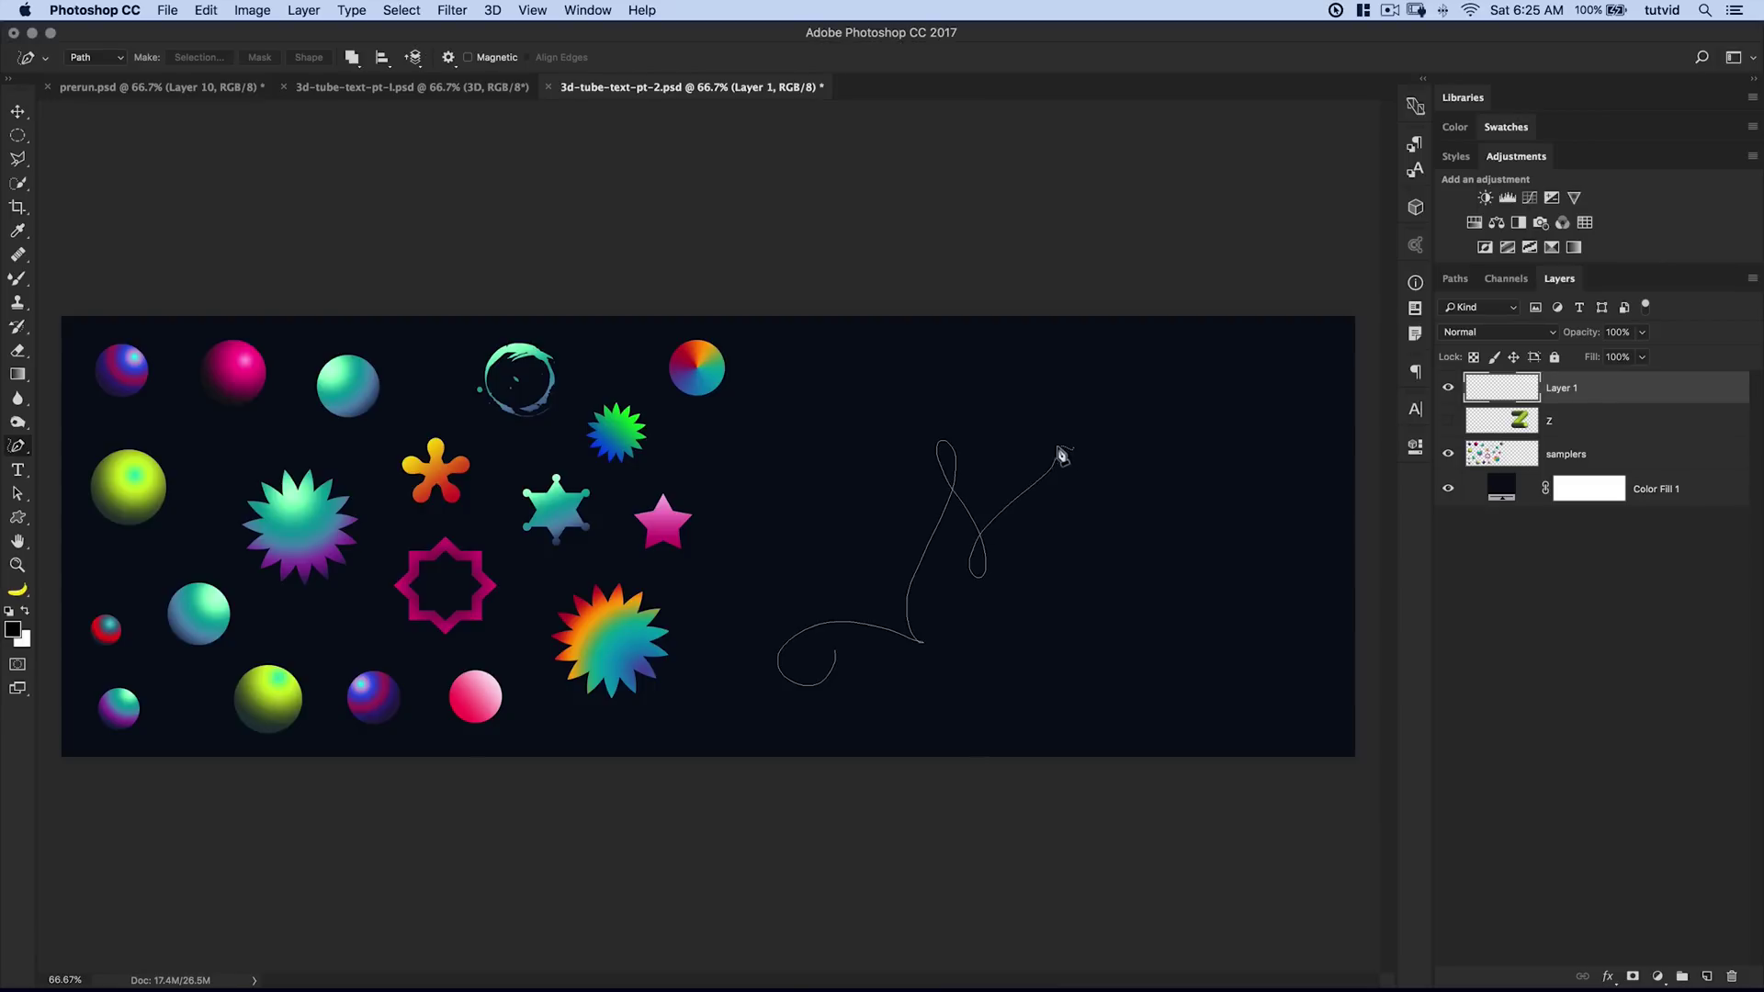
mouse_move(1062, 455)
left_mouse_down()
mouse_move(1030, 583)
mouse_move(1118, 573)
left_mouse_up()
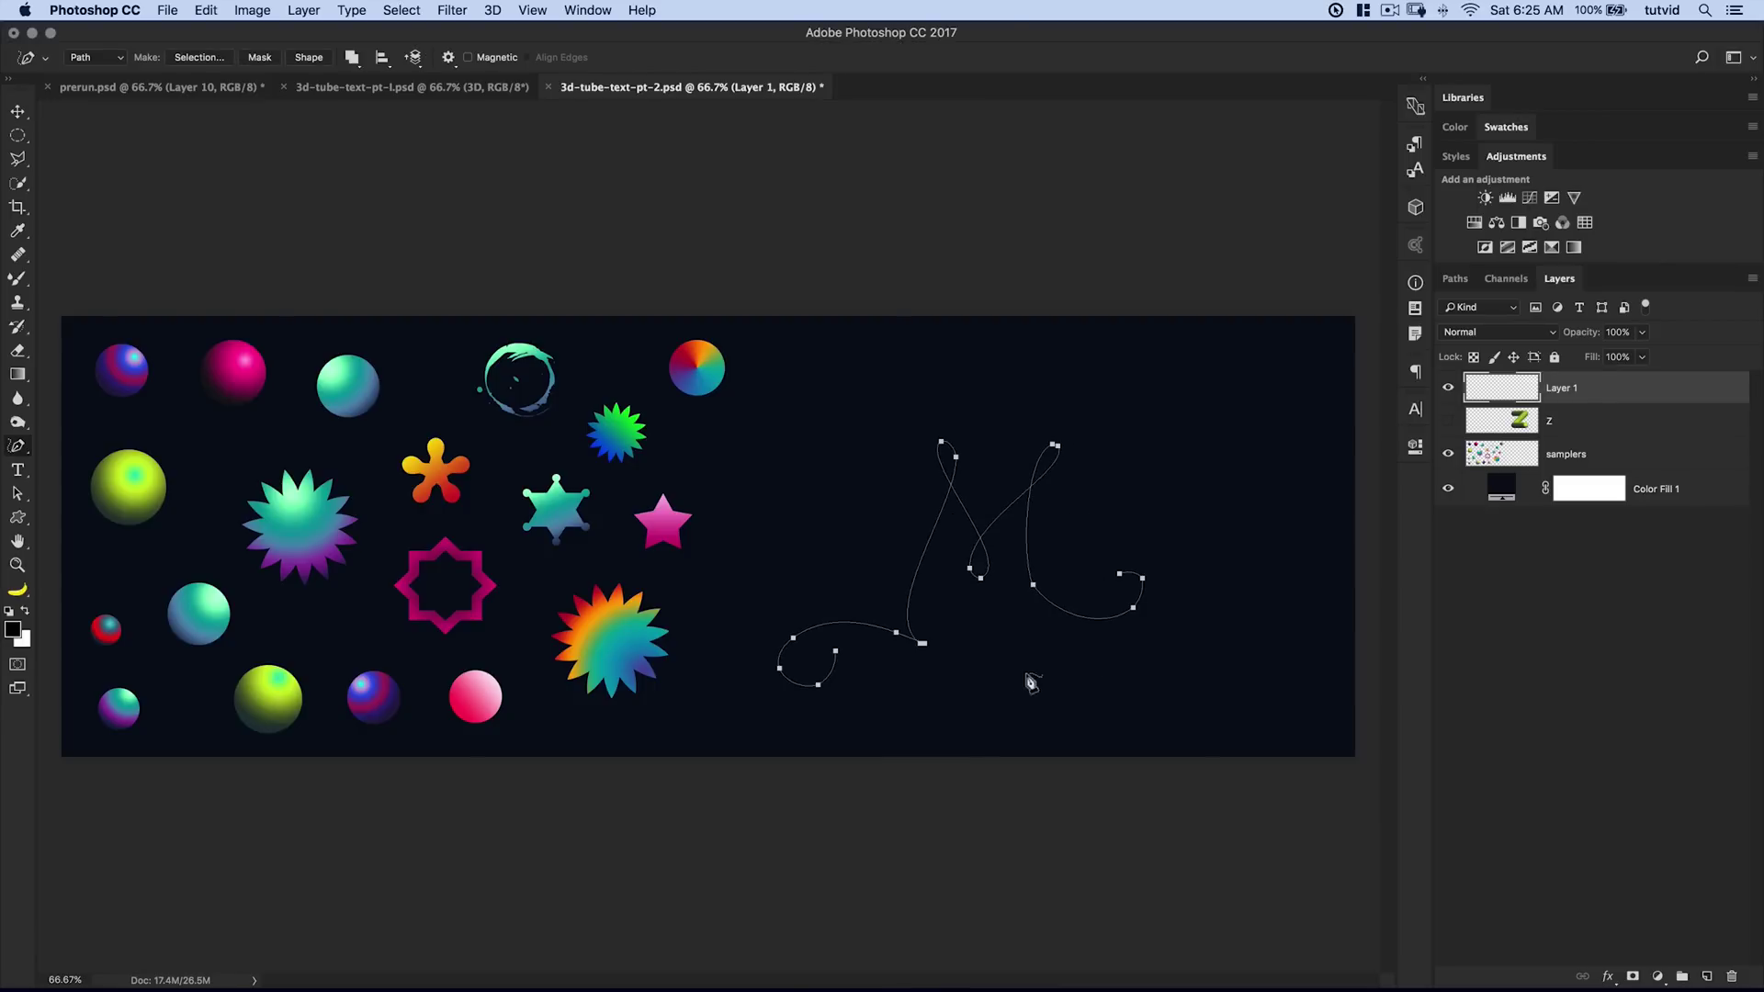
key("a")
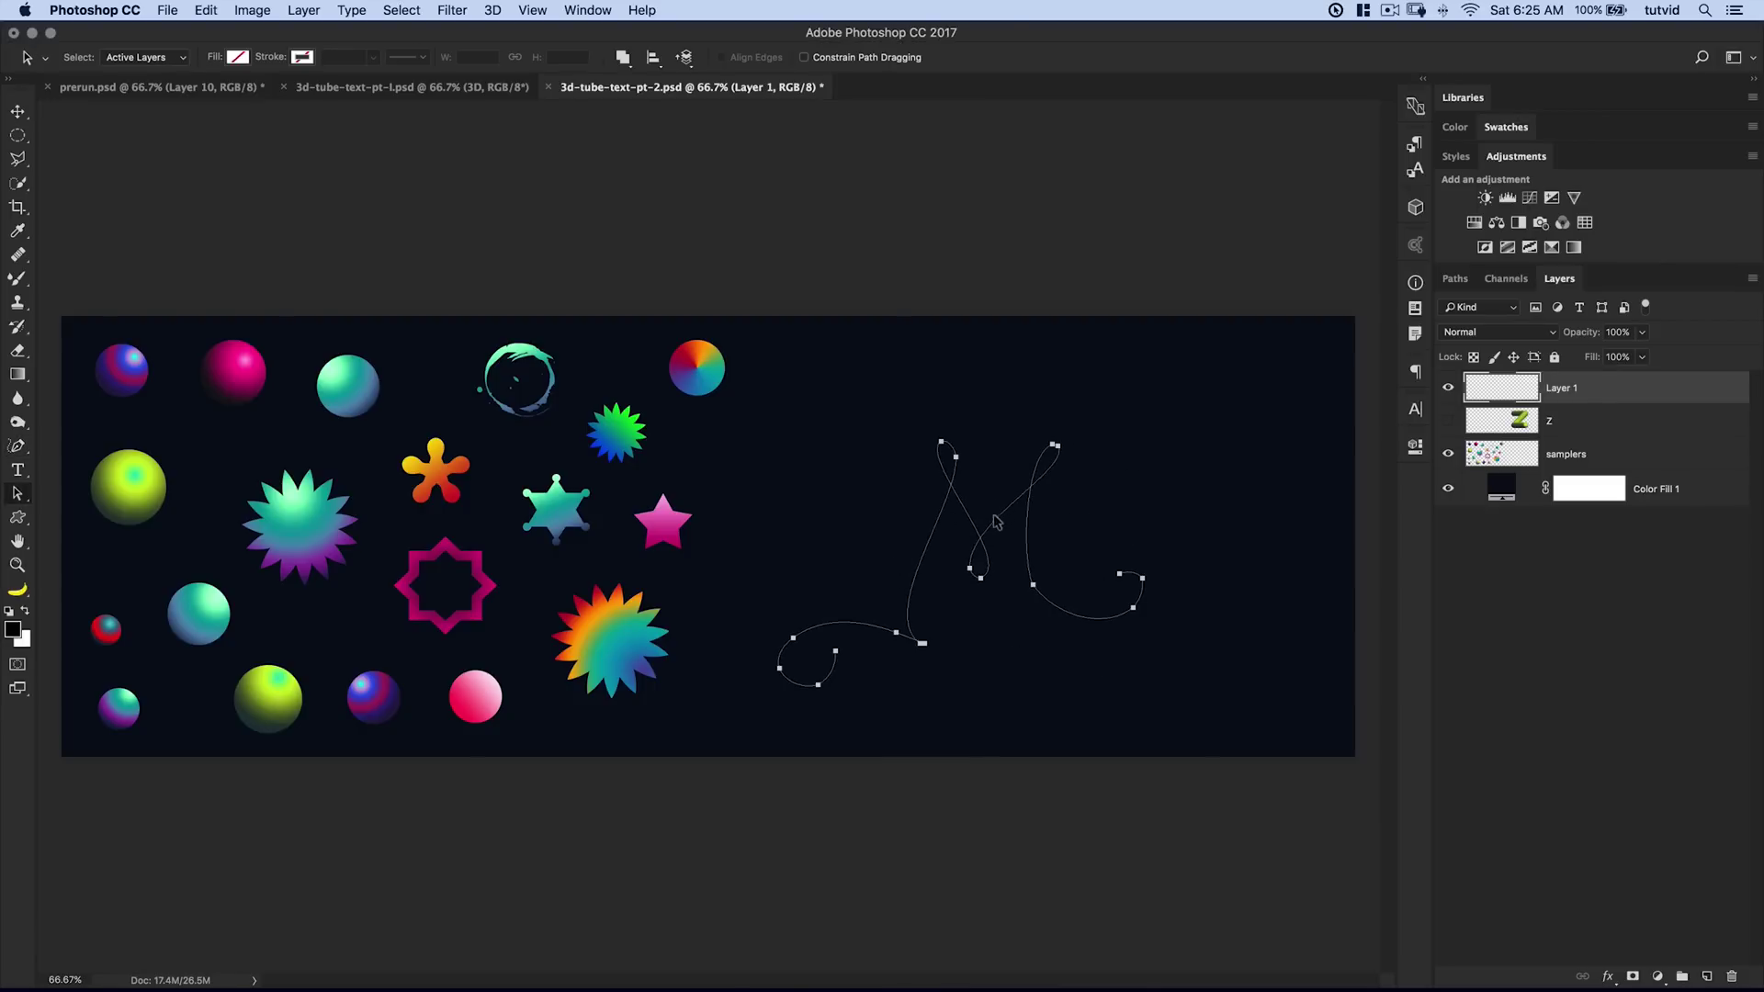
left_click_drag(984, 545, 1008, 549)
left_click(994, 710)
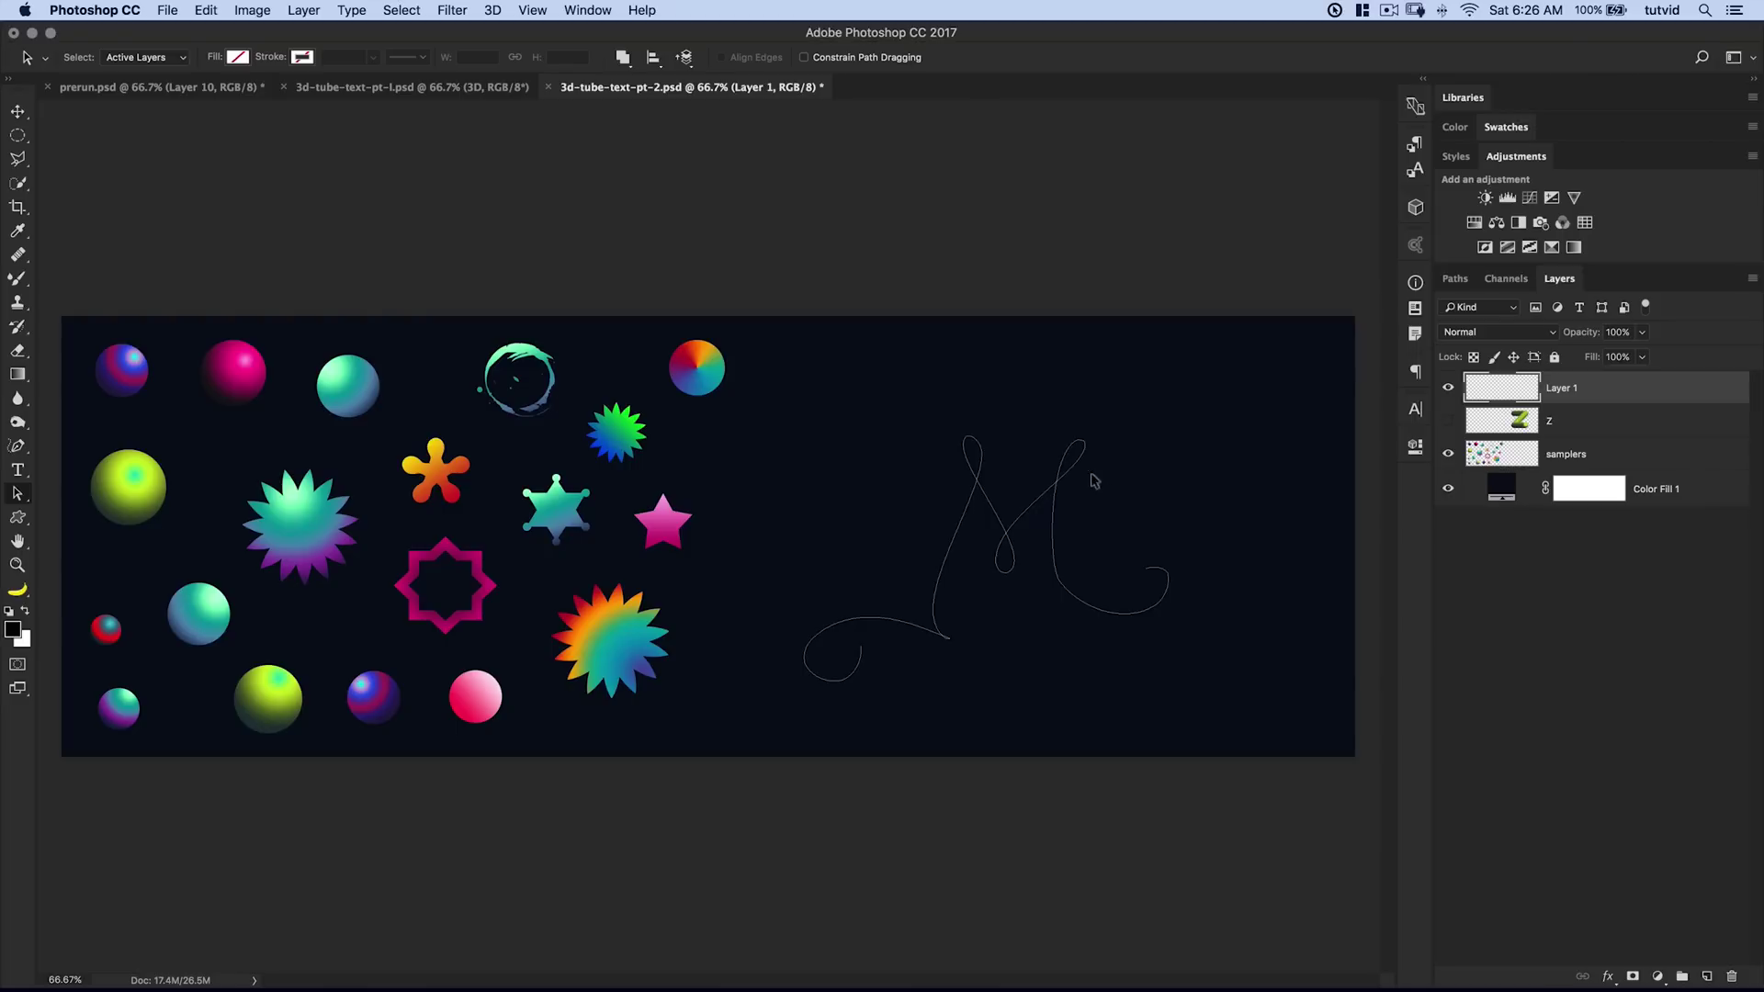
scroll(1071, 453, "up", 3)
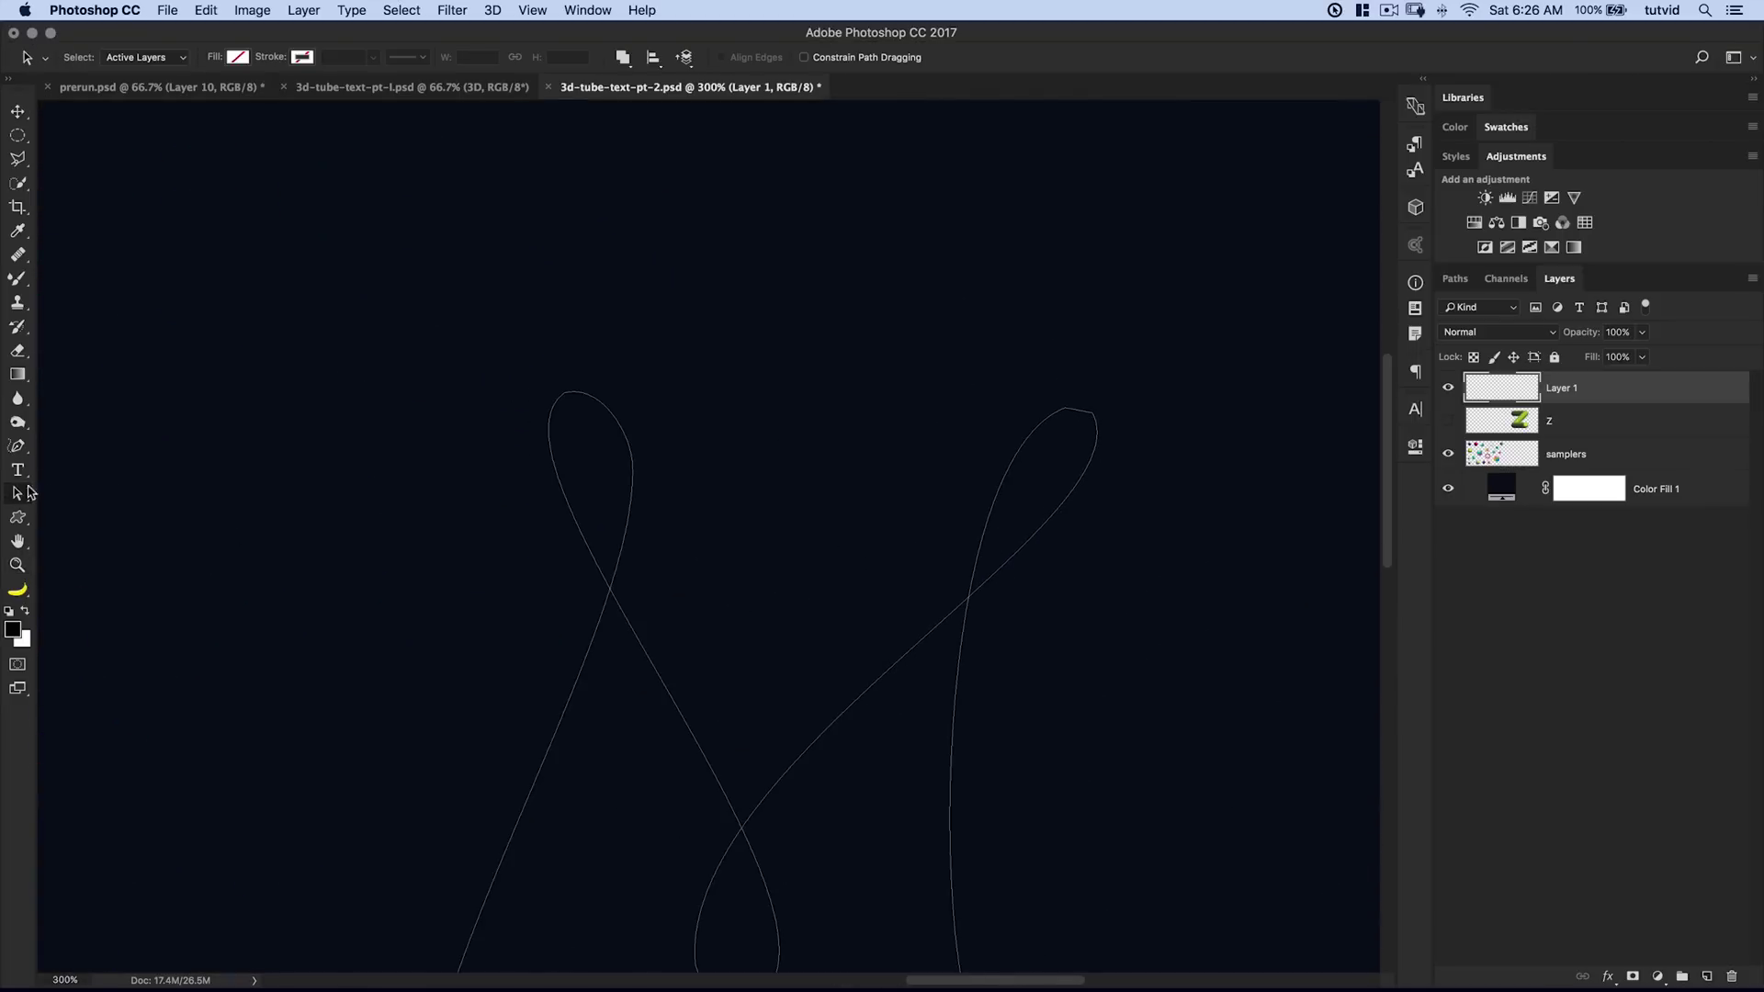
Select the M path and inspect the anchors at its right stroke's top
left_click_drag(29, 493, 53, 499)
left_click(1075, 415)
left_click(1073, 407)
left_click(1086, 414)
left_click(1165, 434)
key("super+1")
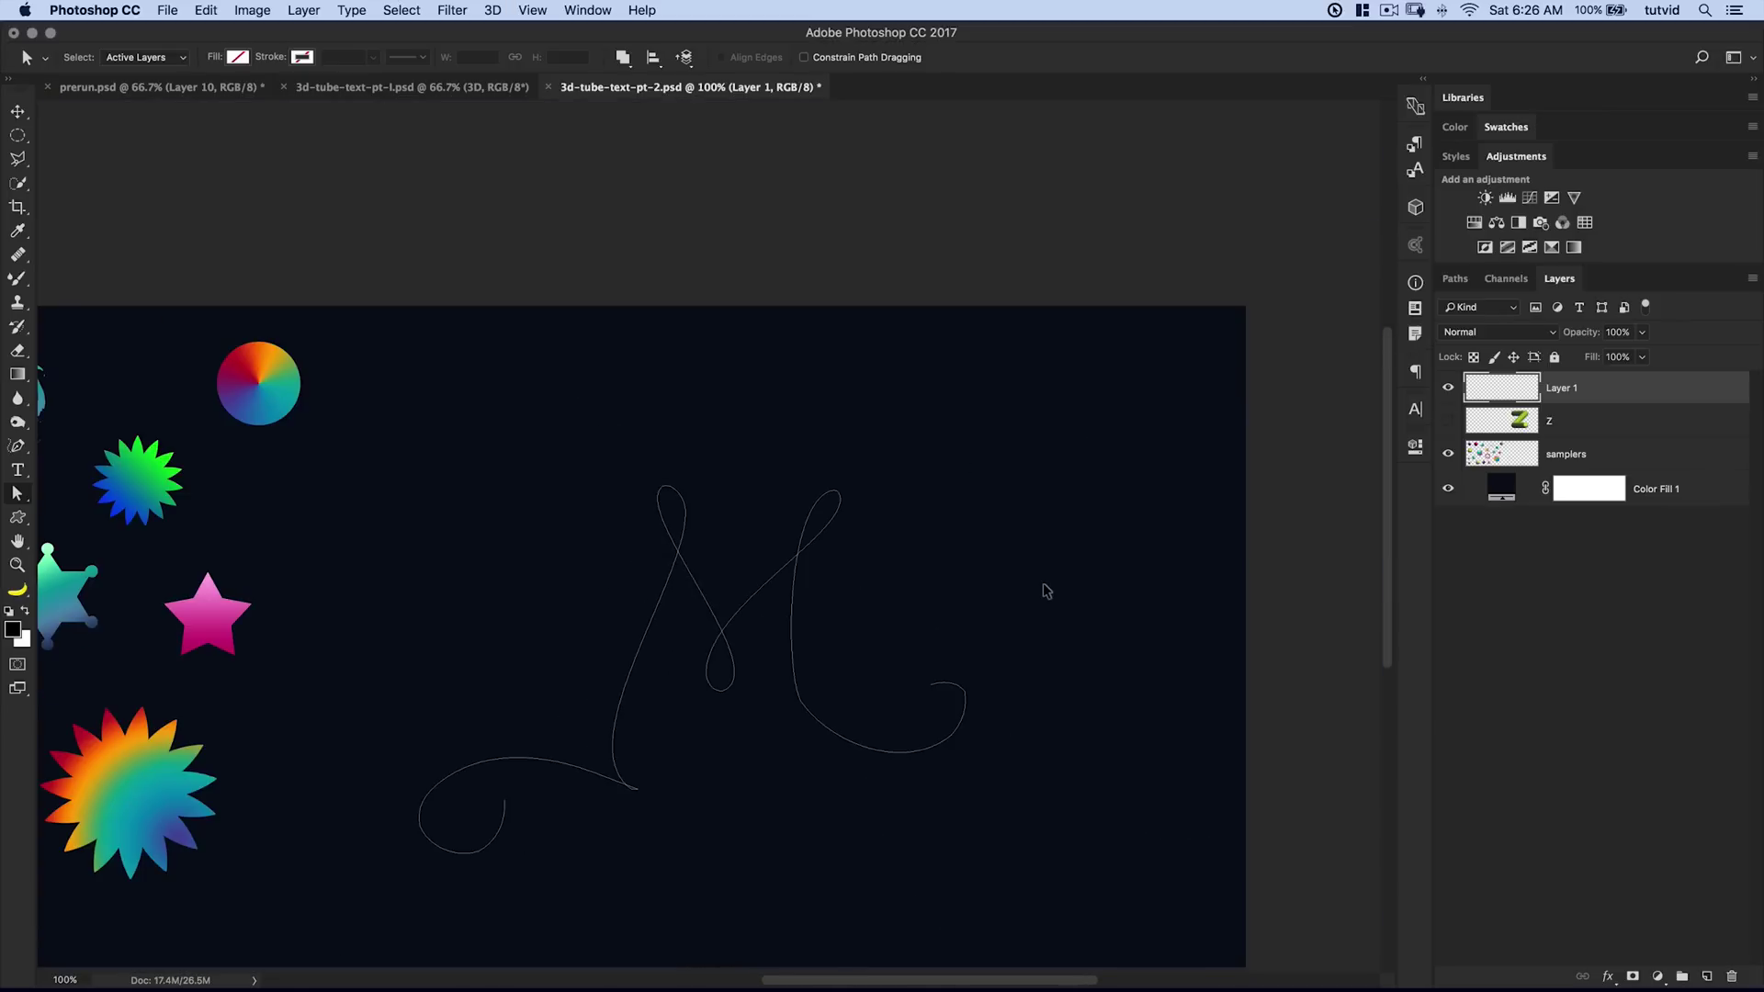
Zoom in on the M path's lower tail and pull its end anchor down into place
left_click(966, 691)
left_click_drag(733, 809, 842, 767)
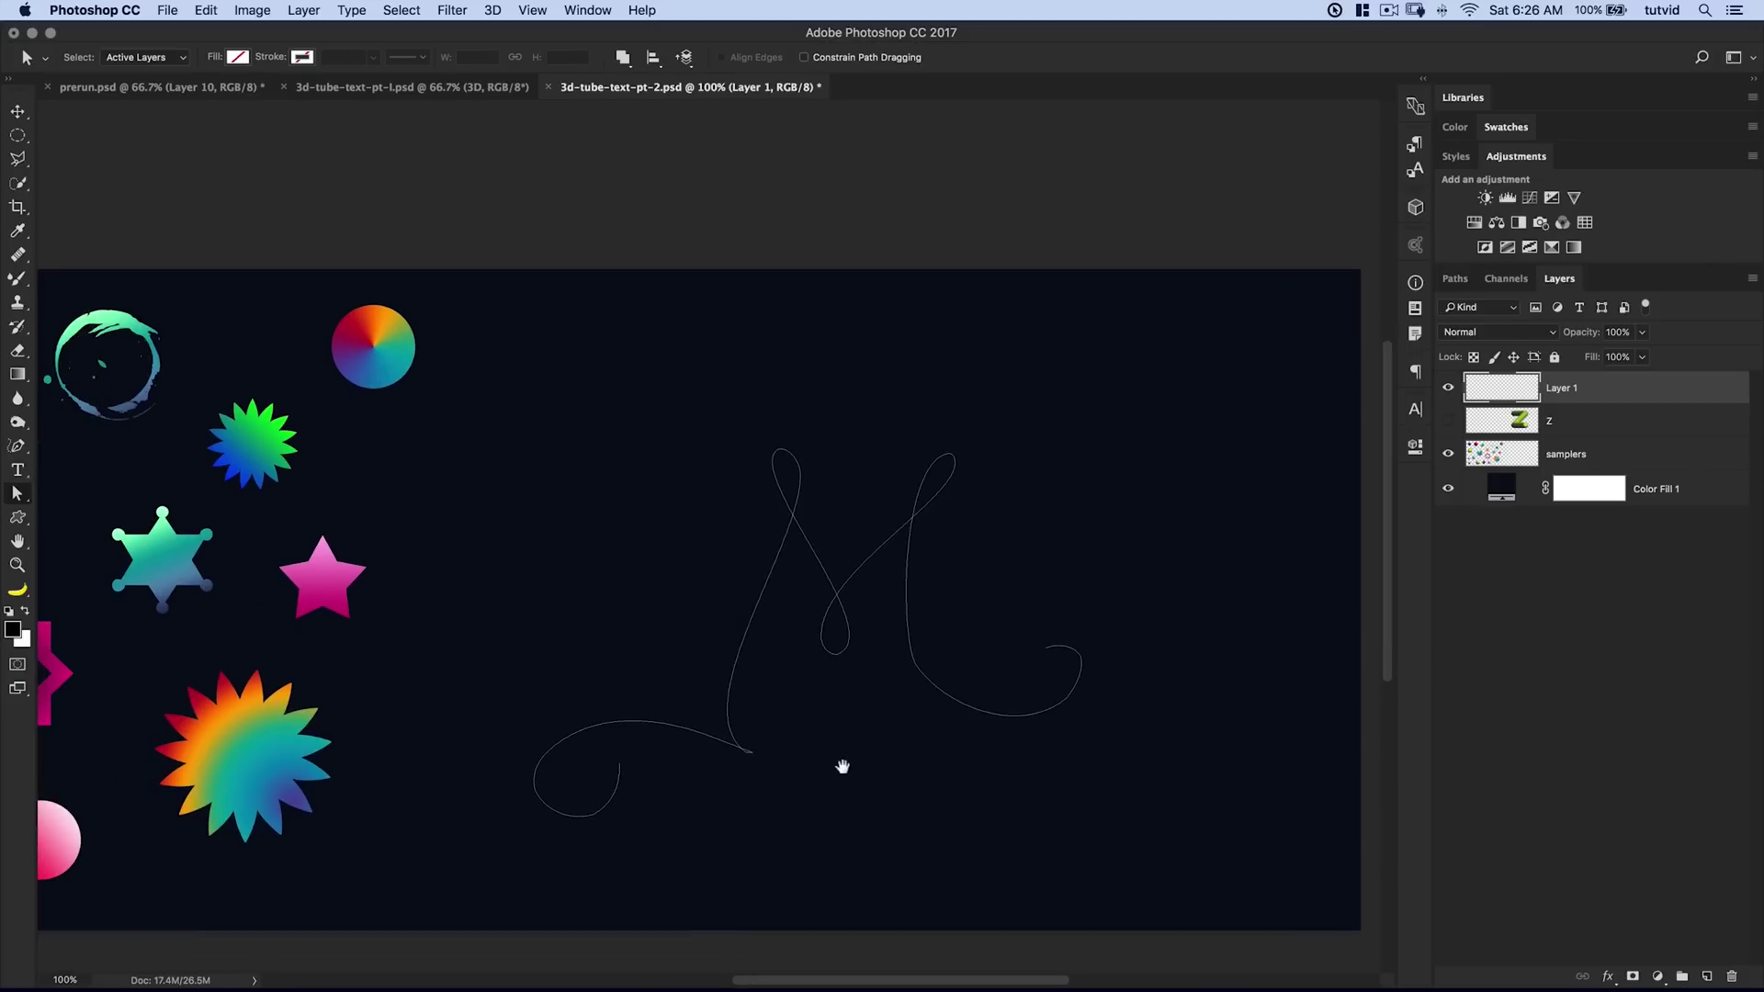
key("z")
left_click(752, 762)
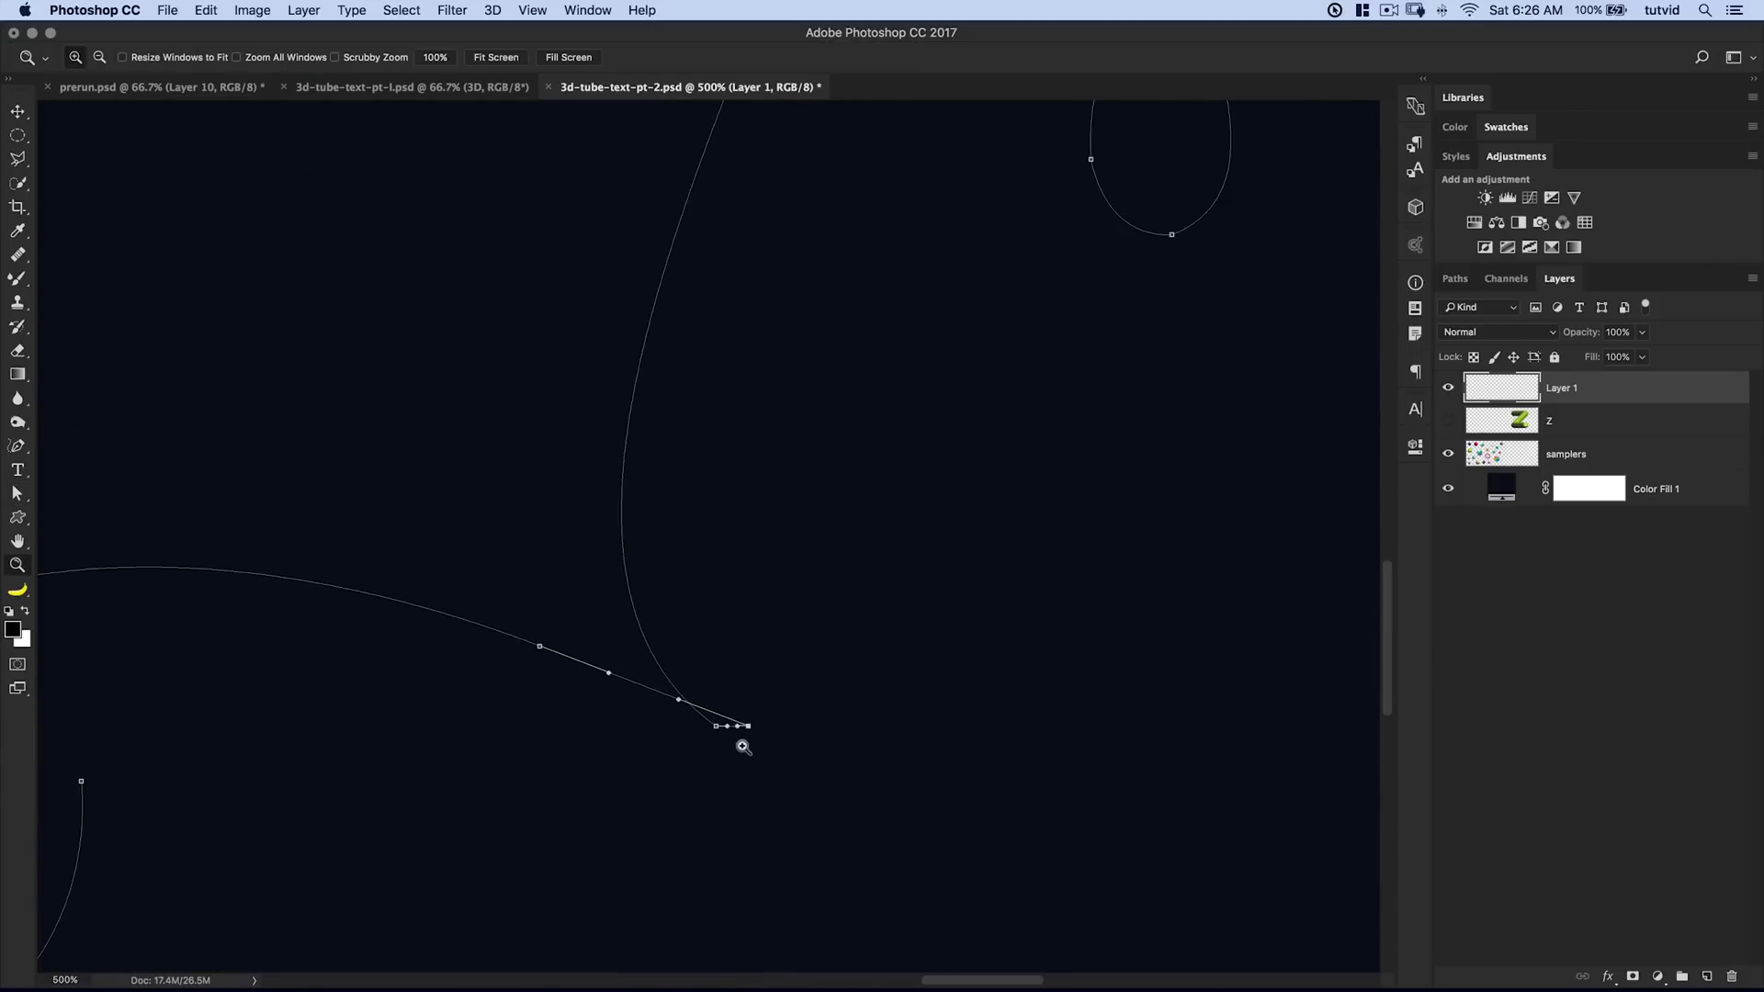
key("a")
left_click_drag(730, 729, 730, 742)
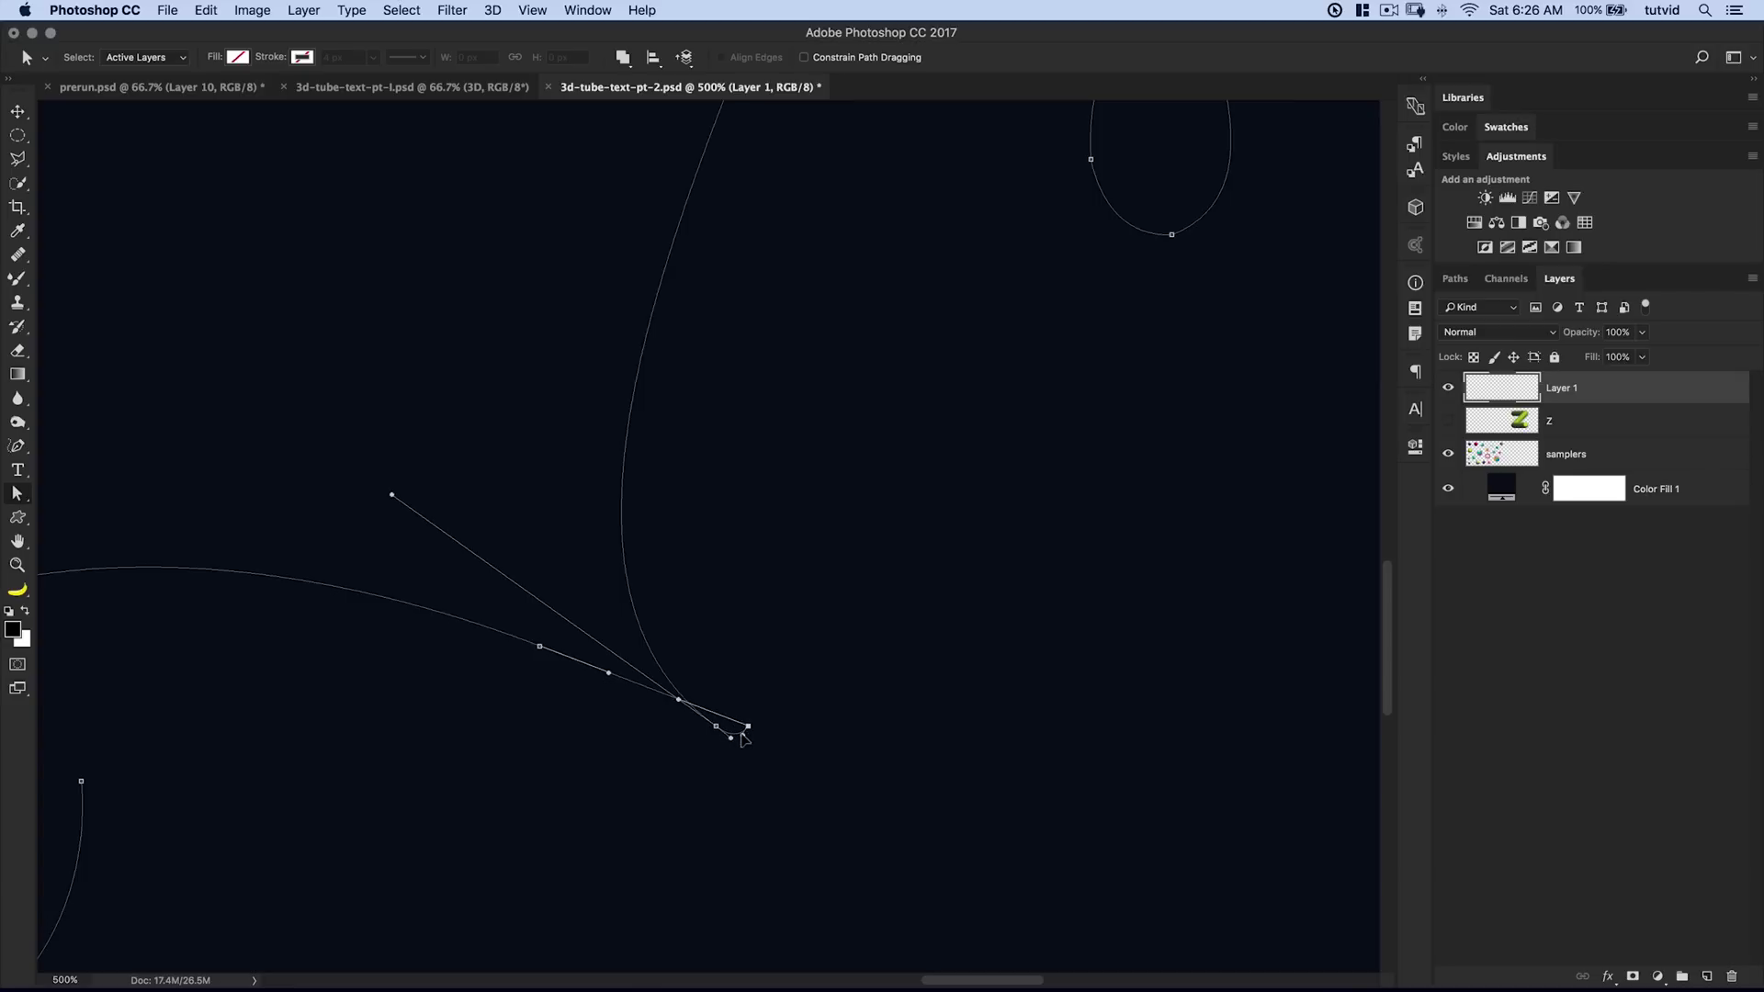
left_click(796, 779)
key("super+minus")
key("super+minus")
key("super+minus")
key("super+minus")
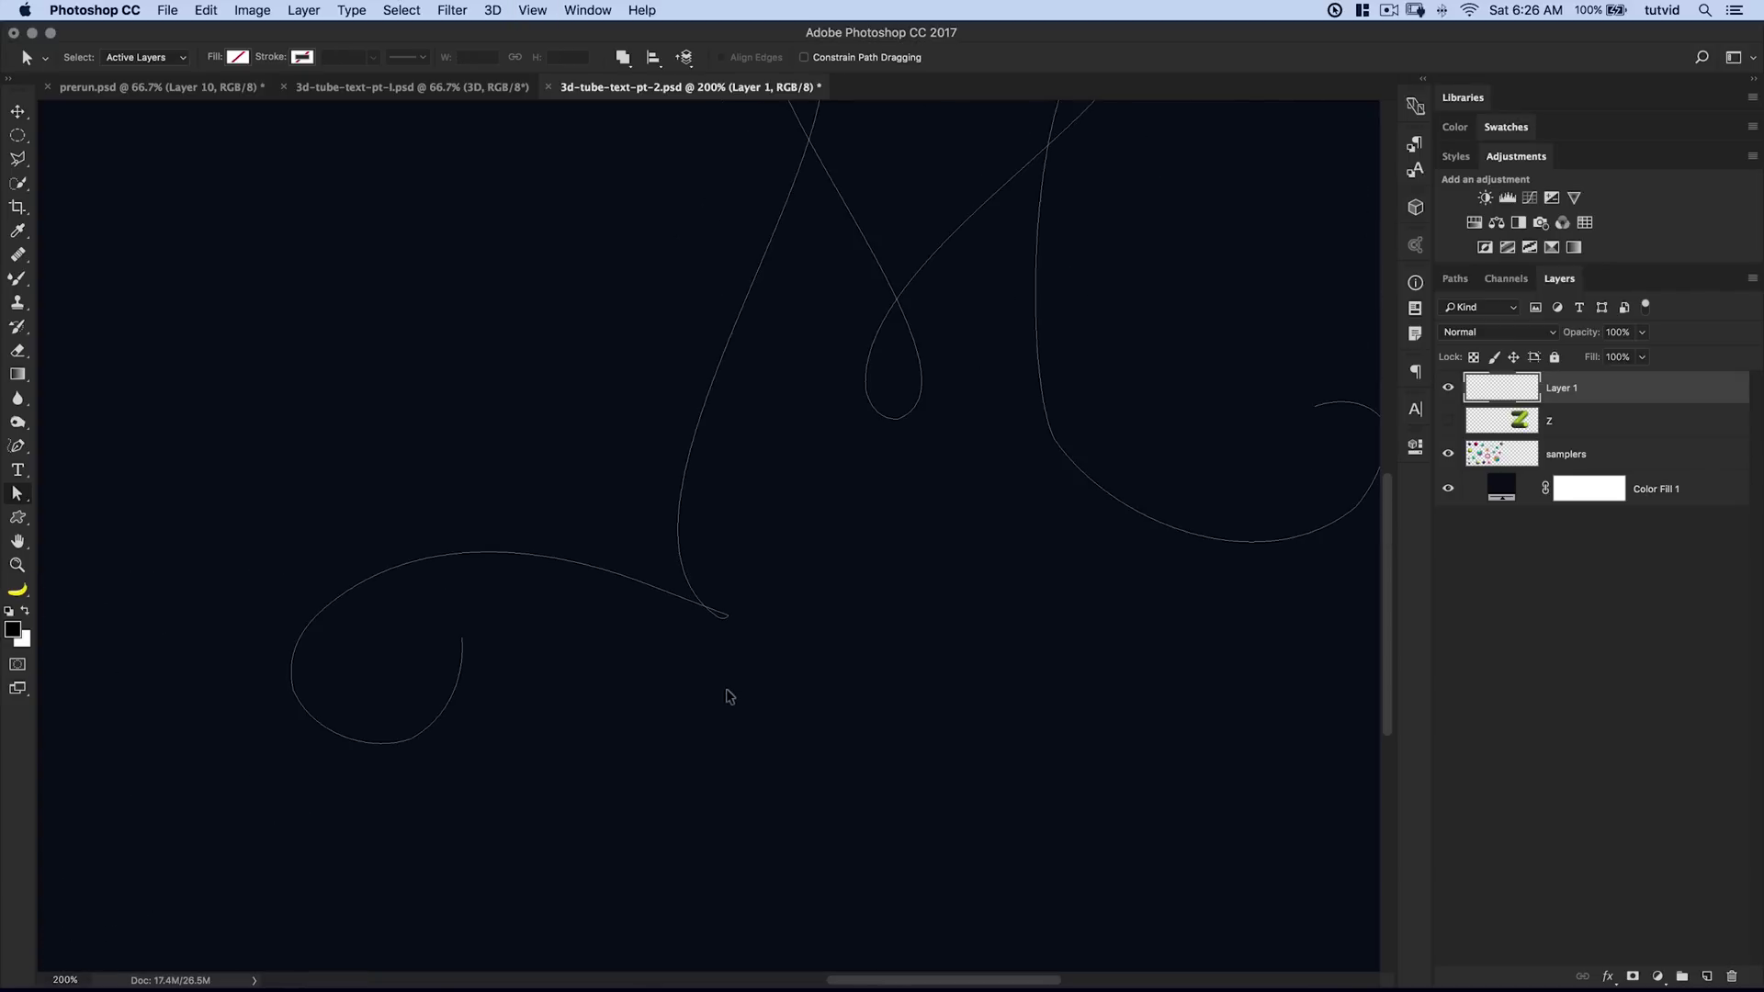
key("super+minus")
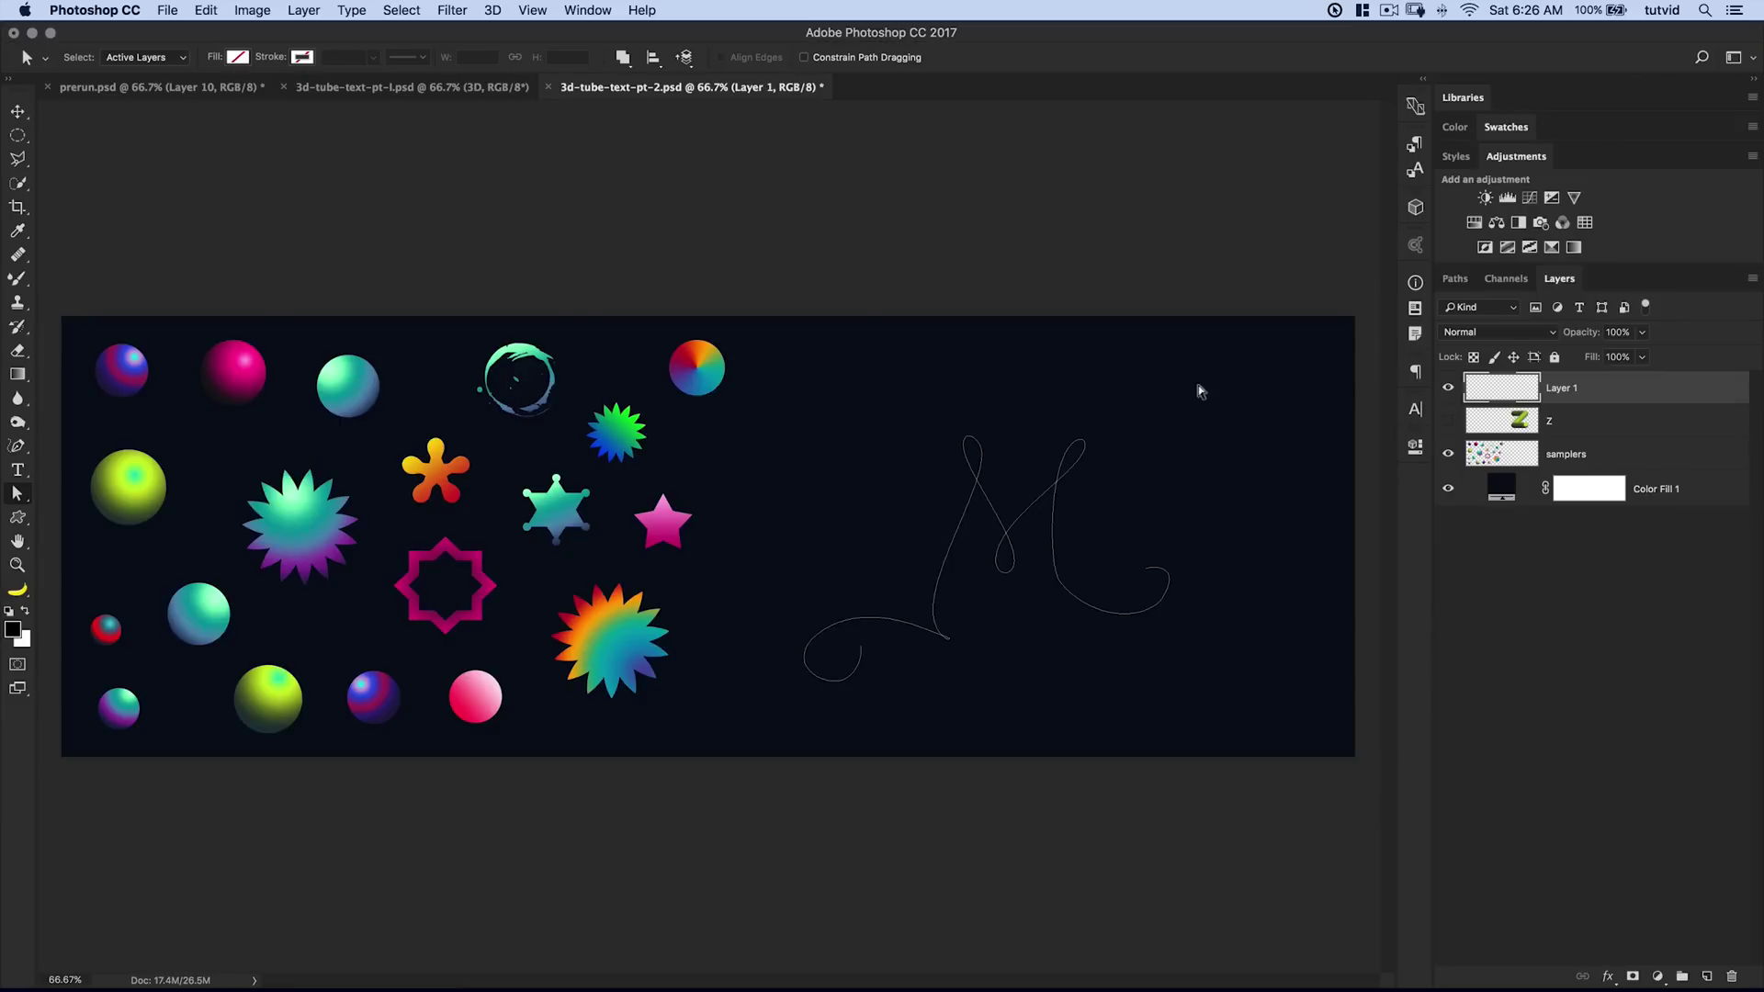
left_click(1457, 279)
Save the work path under the name M
double_click(1560, 559)
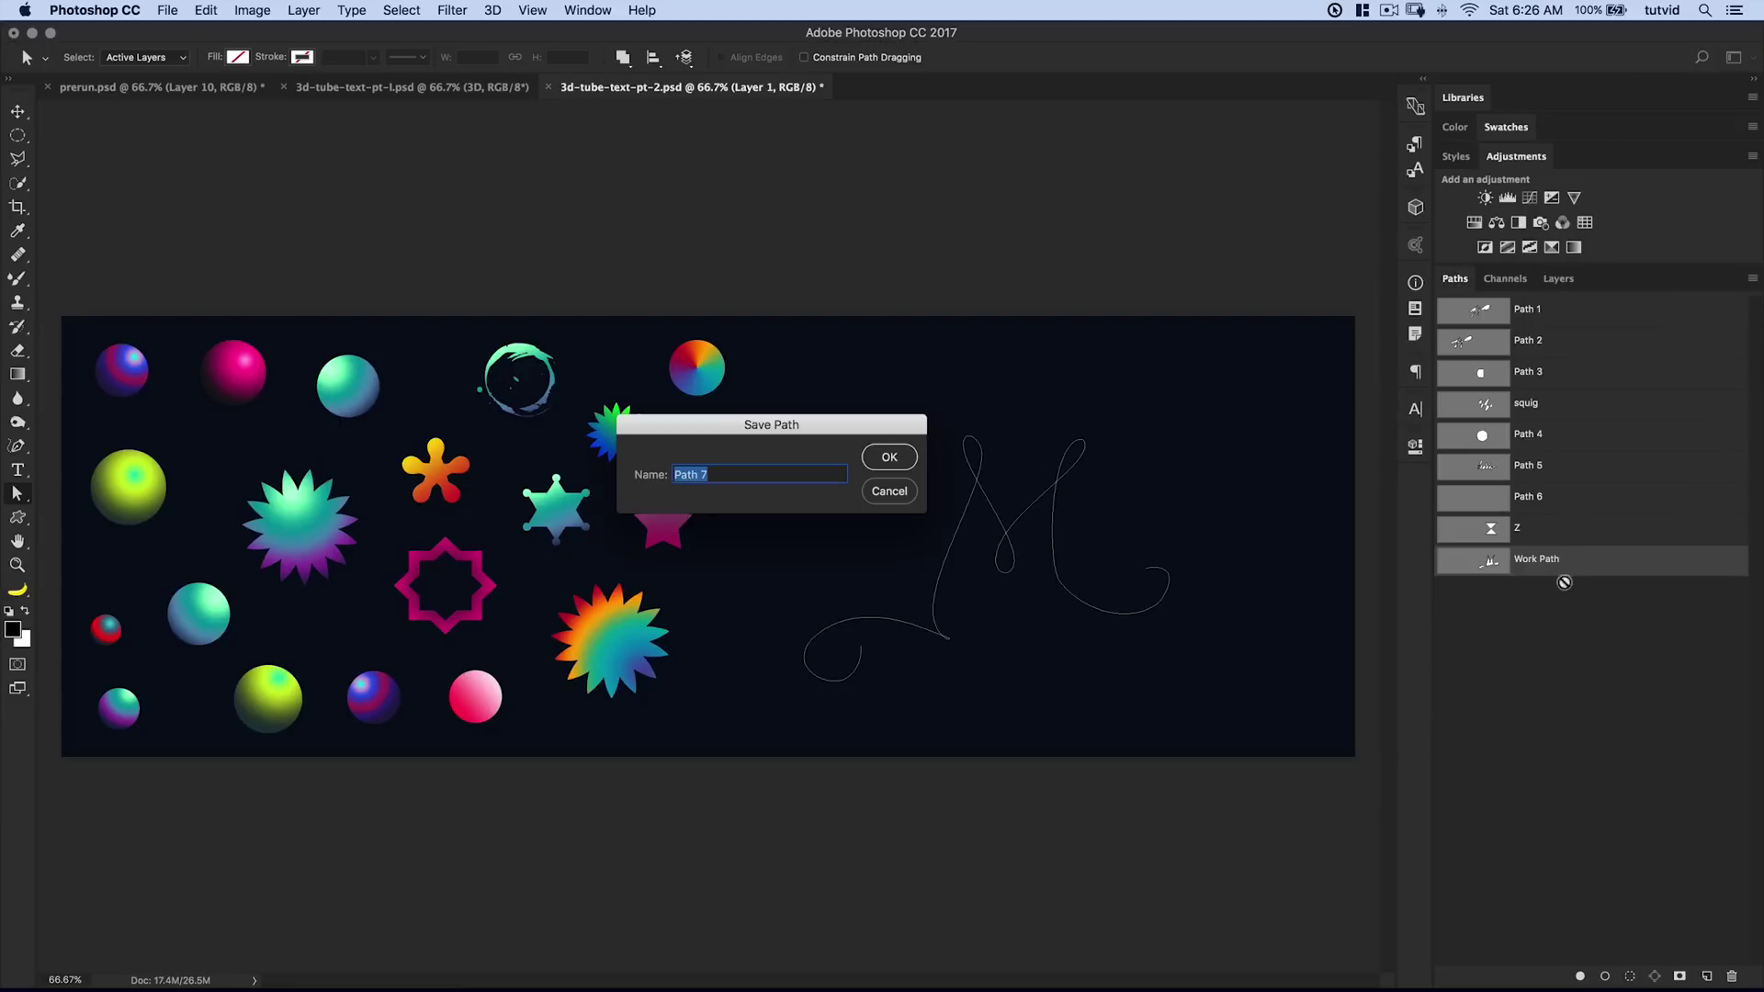
type("M")
key("Return")
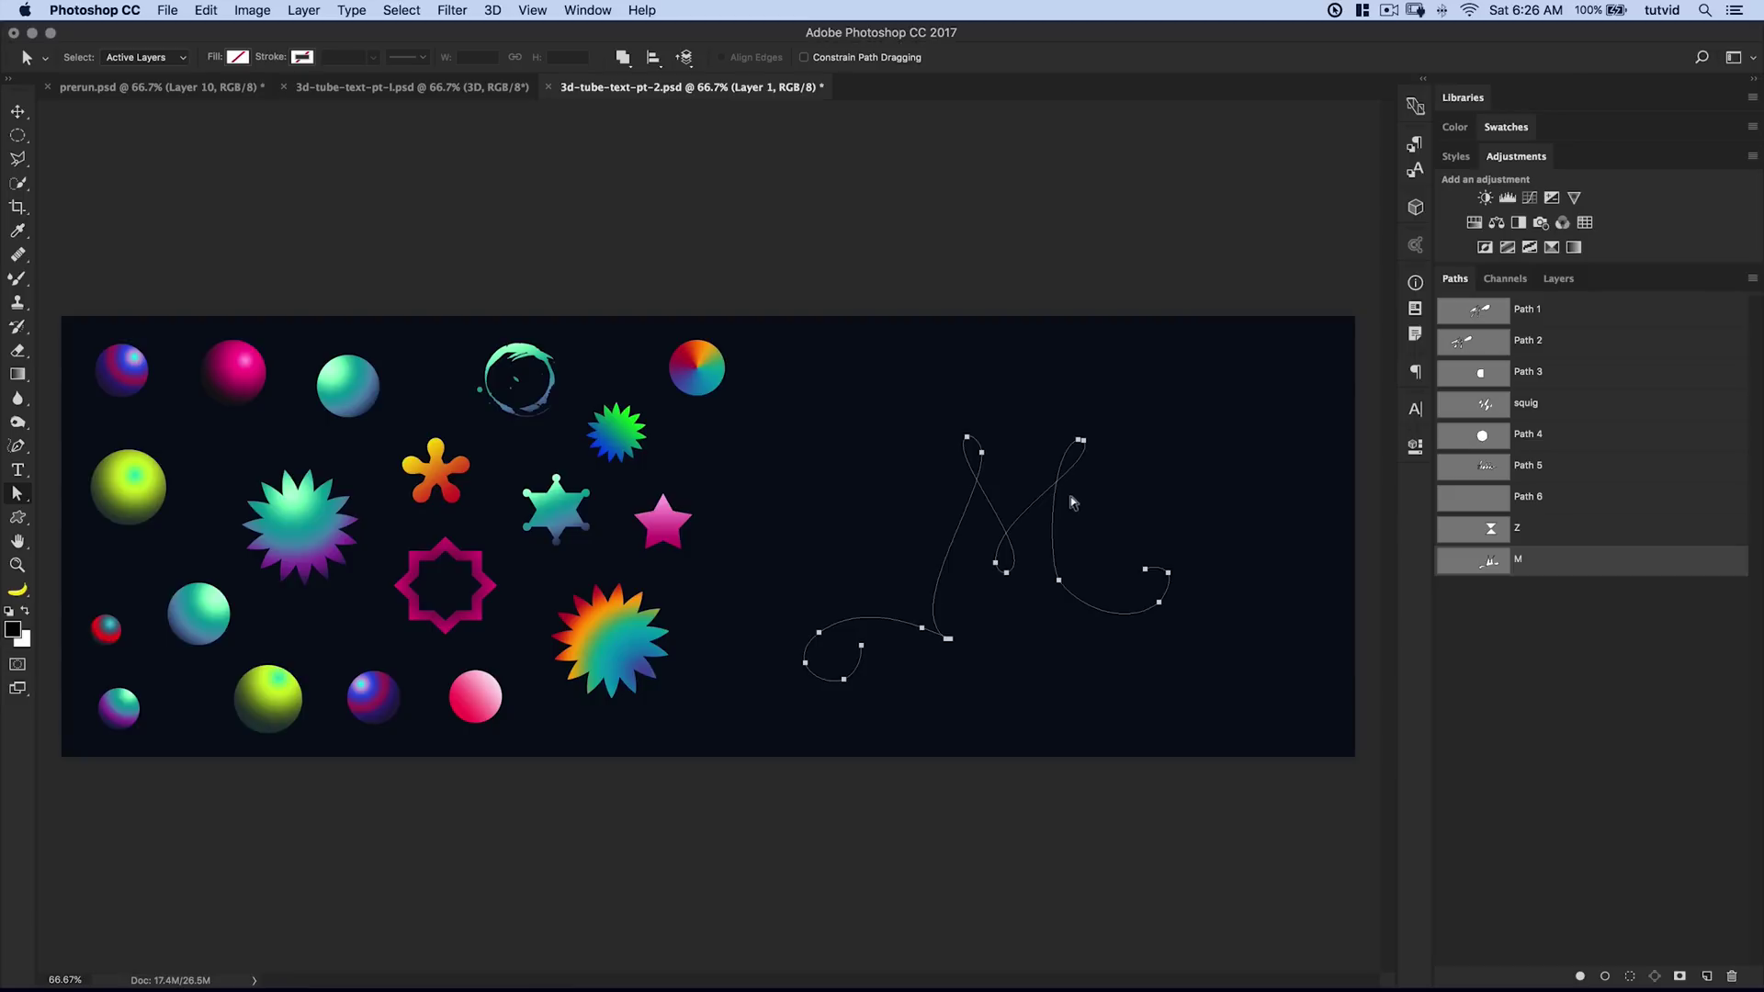
Move the whole M path a little right and up, then hide the dark background fill
left_click_drag(1006, 508, 1049, 510)
left_click(18, 494)
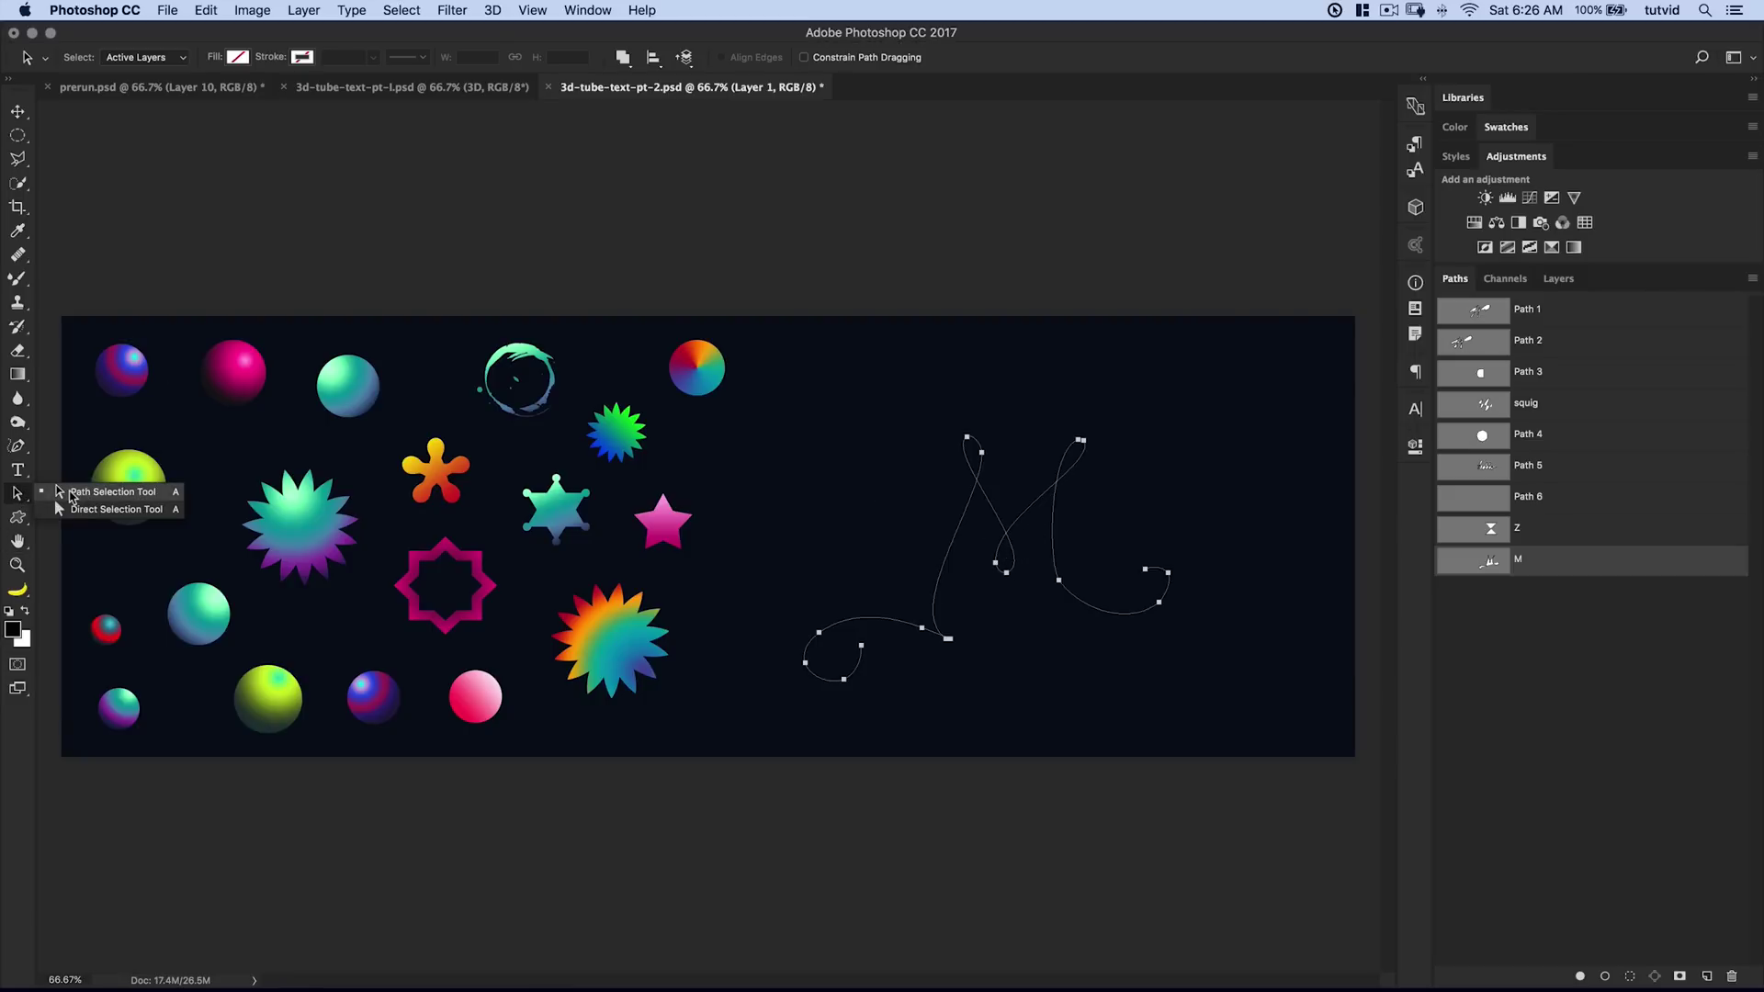
left_click(70, 494)
left_click_drag(997, 563, 1029, 547)
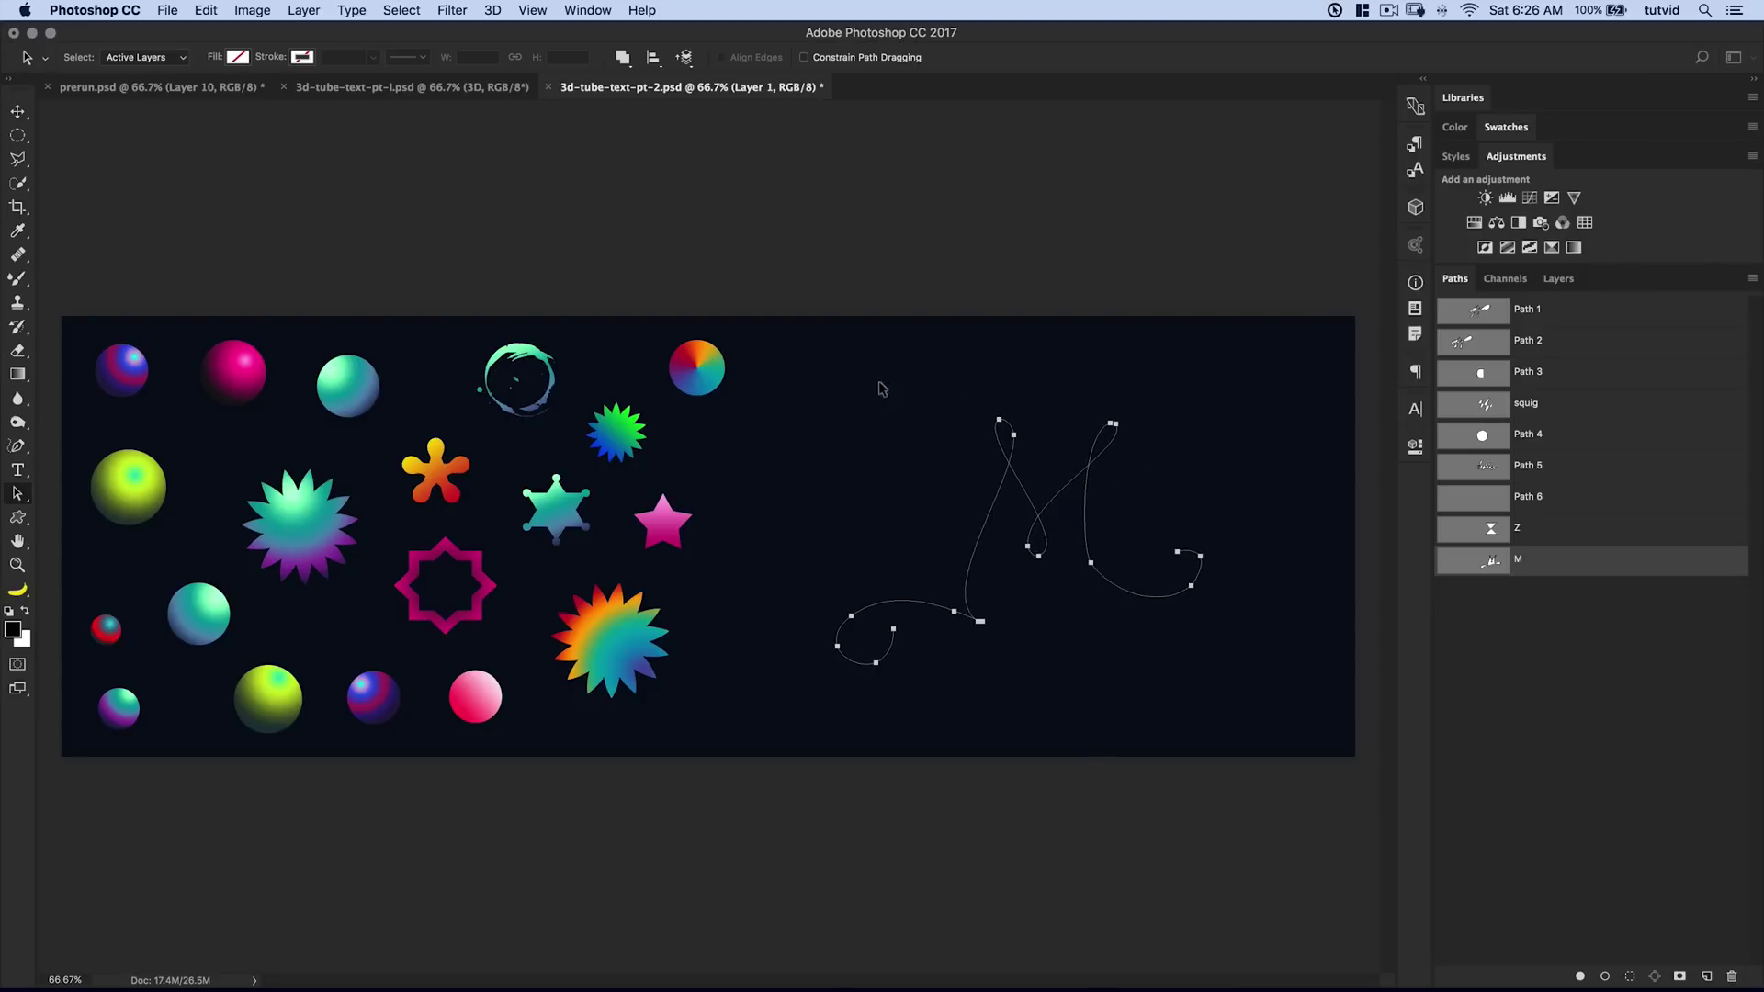
left_click(1559, 279)
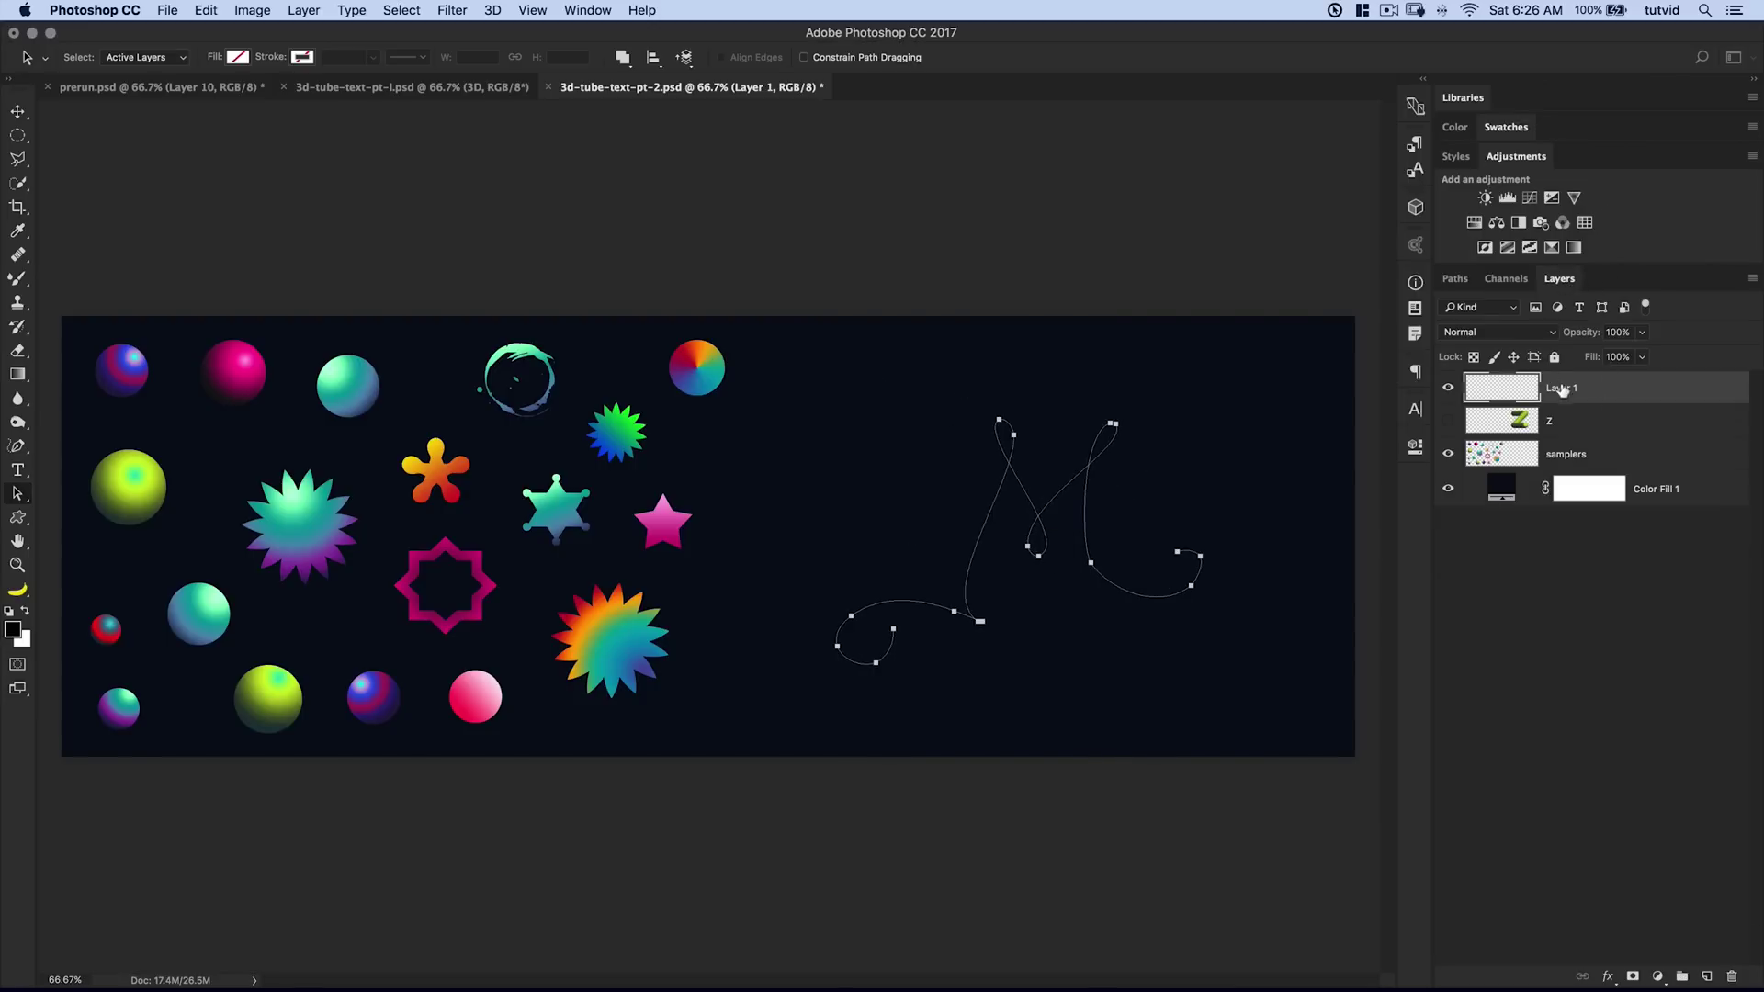
left_click(1448, 490)
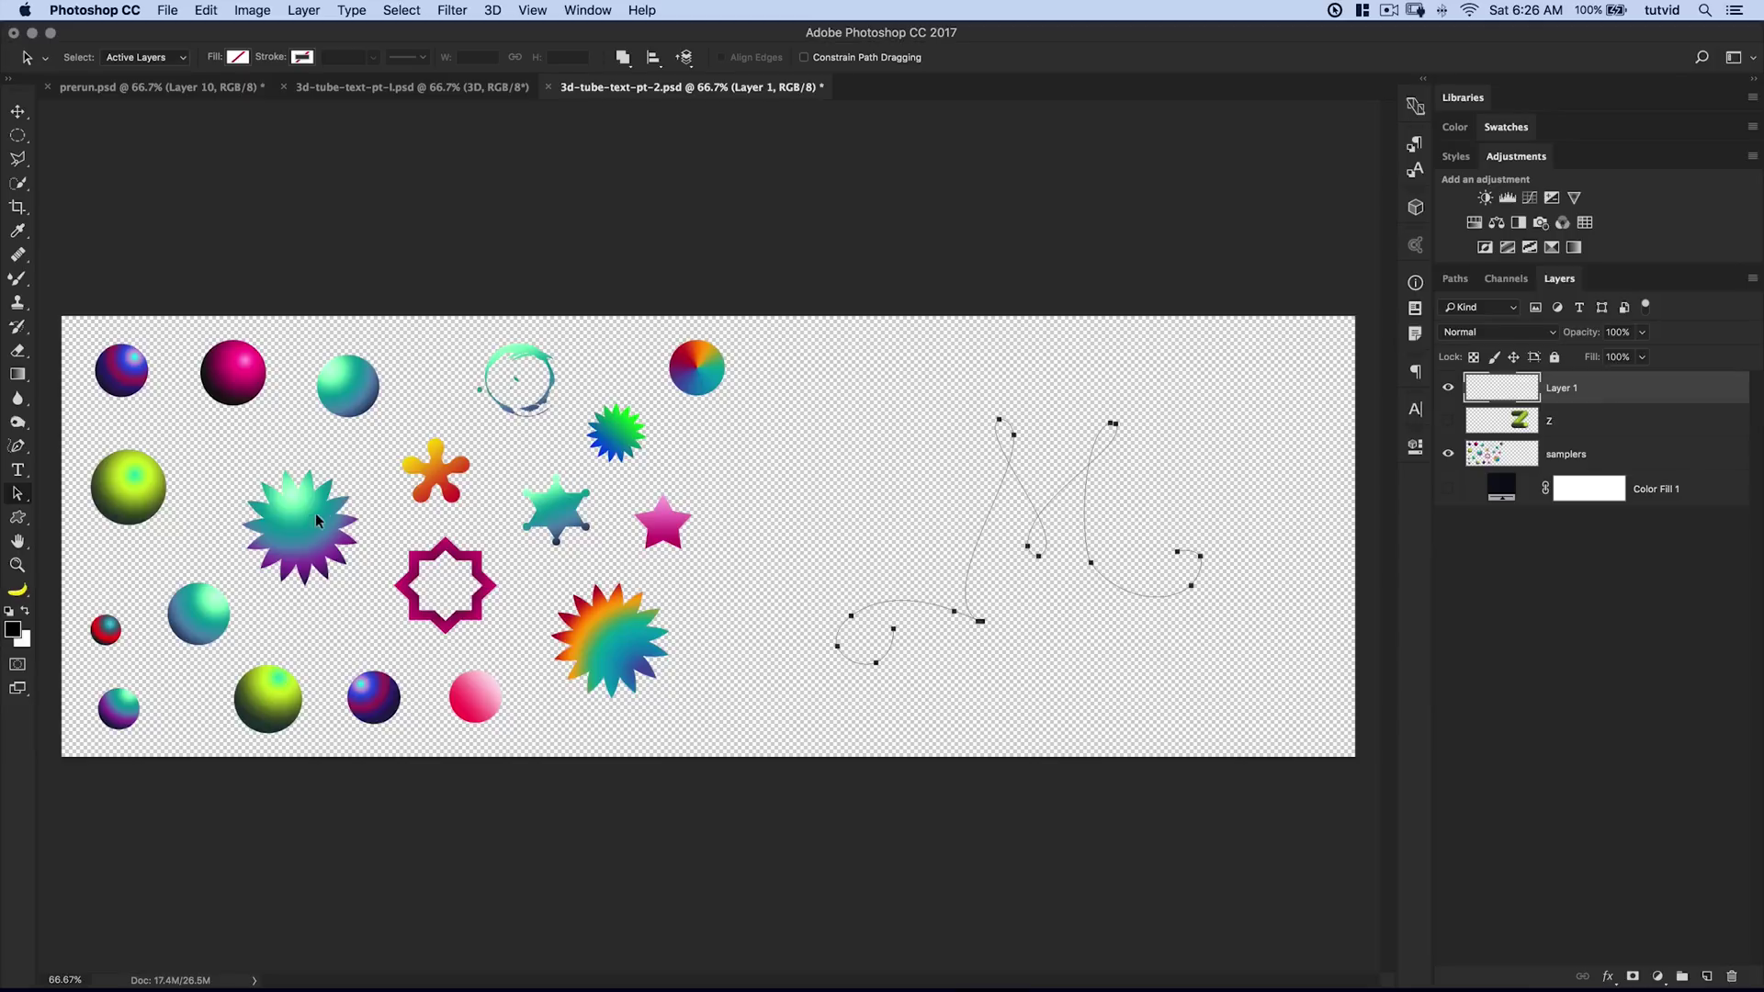
Load the Mixer Brush with the magenta hexagon's paint at size 175
left_click(18, 278)
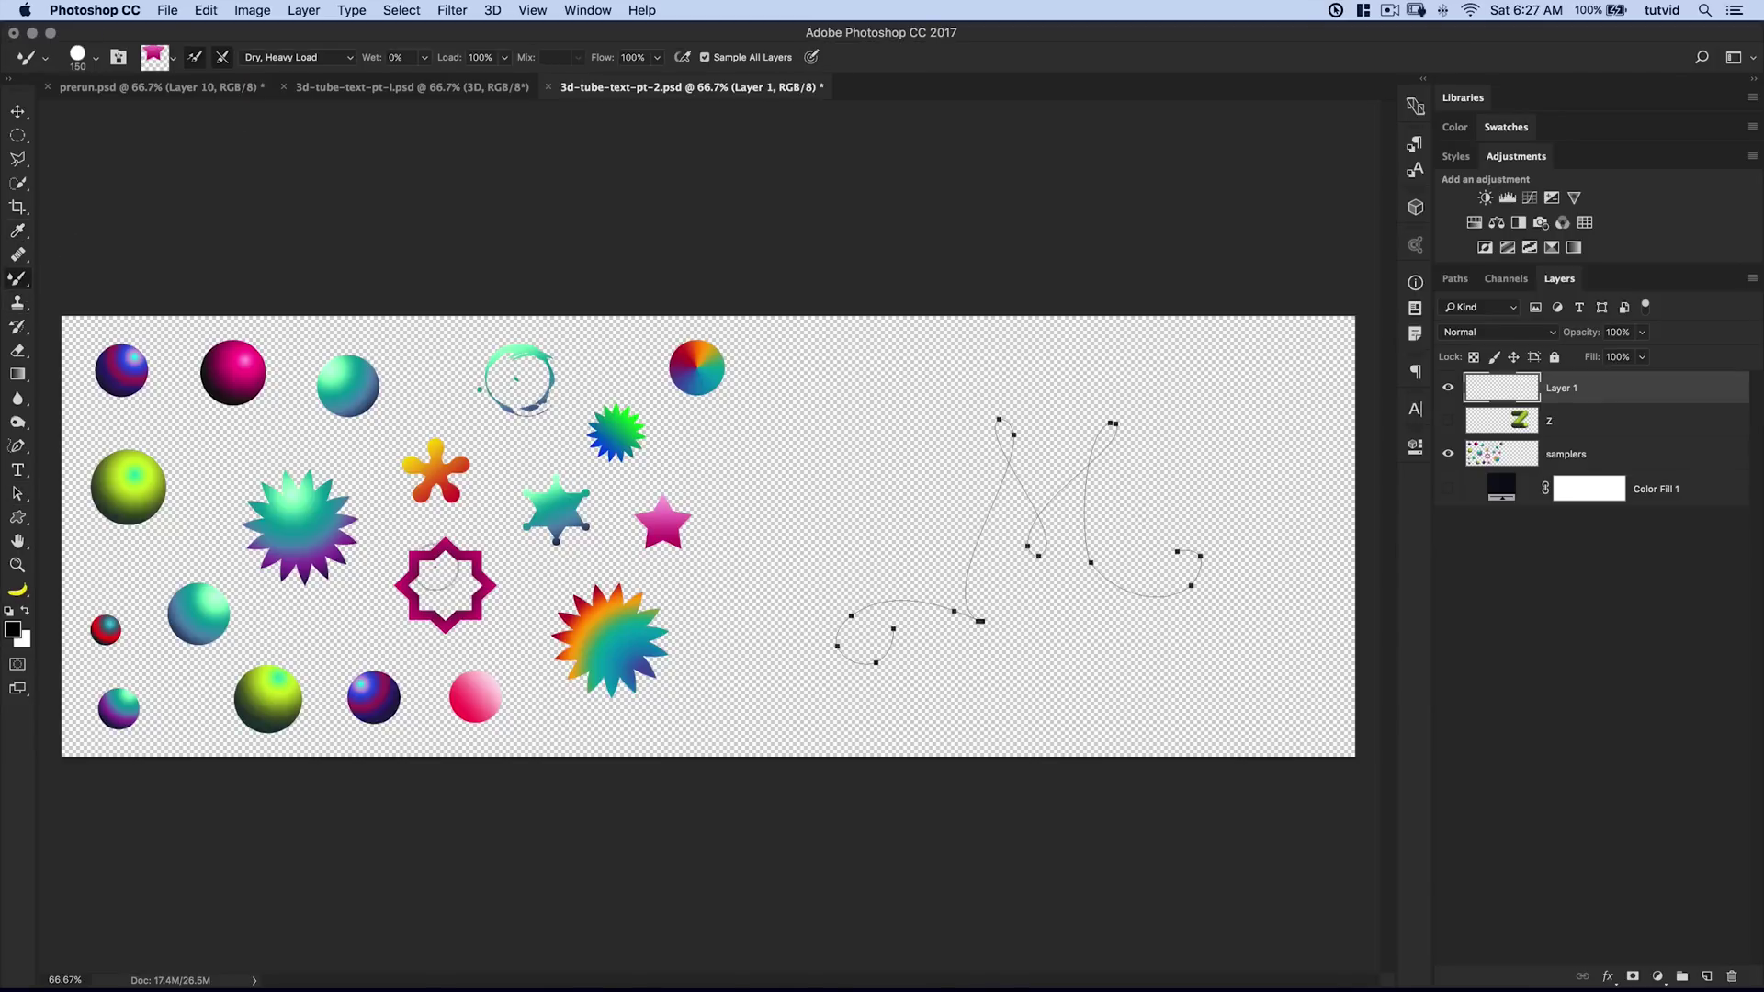
key("bracketright")
key("bracketright")
key("bracketright")
key("bracketright")
key("bracketright")
left_click(445, 585, "alt")
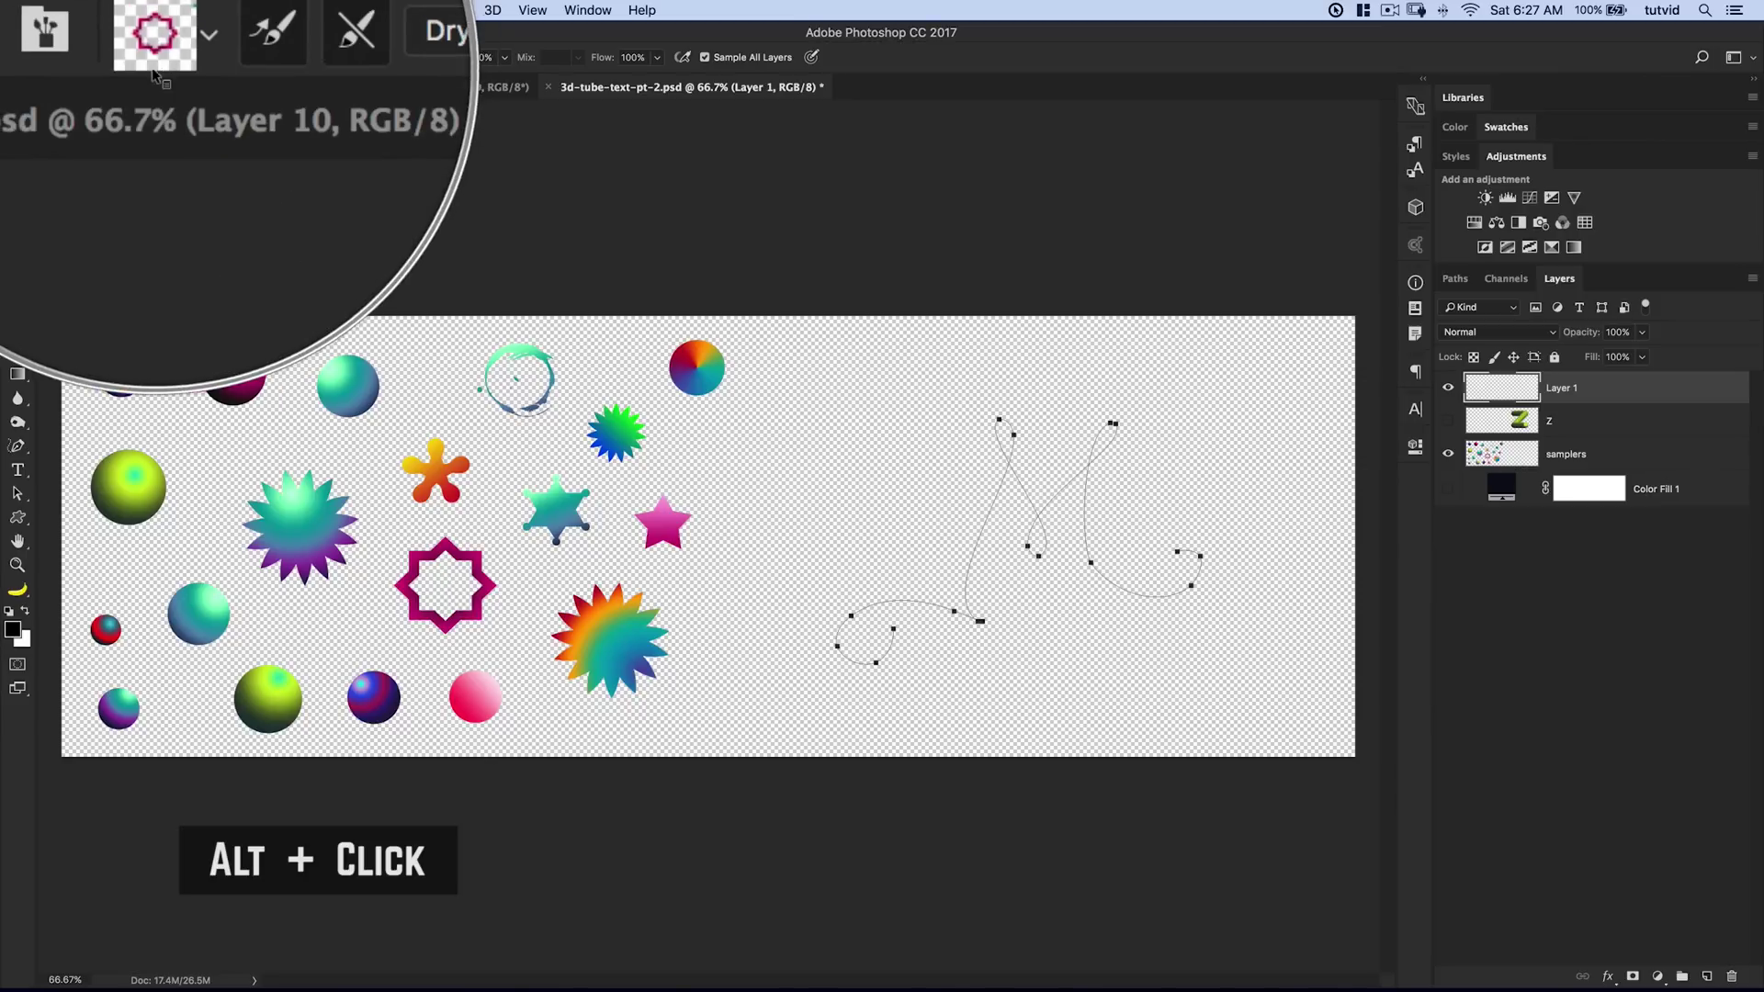
key("bracketleft")
key("bracketleft")
key("bracketleft")
key("bracketleft")
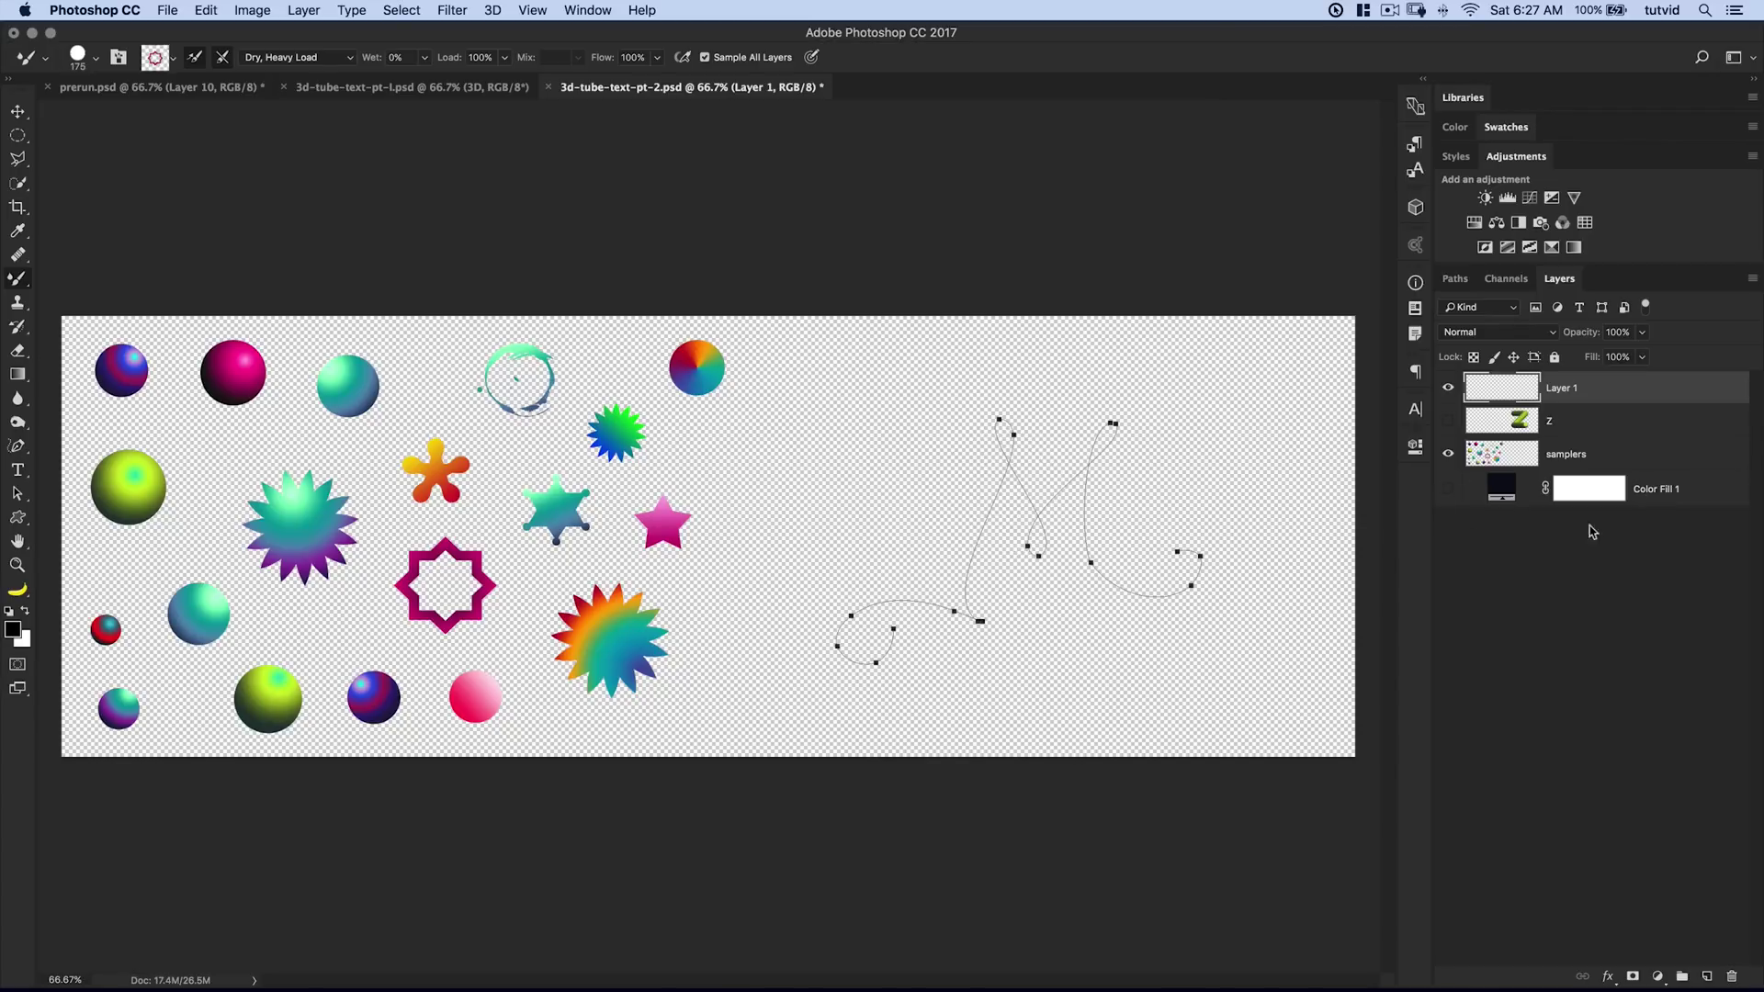
Stroke path M with the mixer brush and show the navy background again
left_click(1454, 279)
right_click(1545, 571)
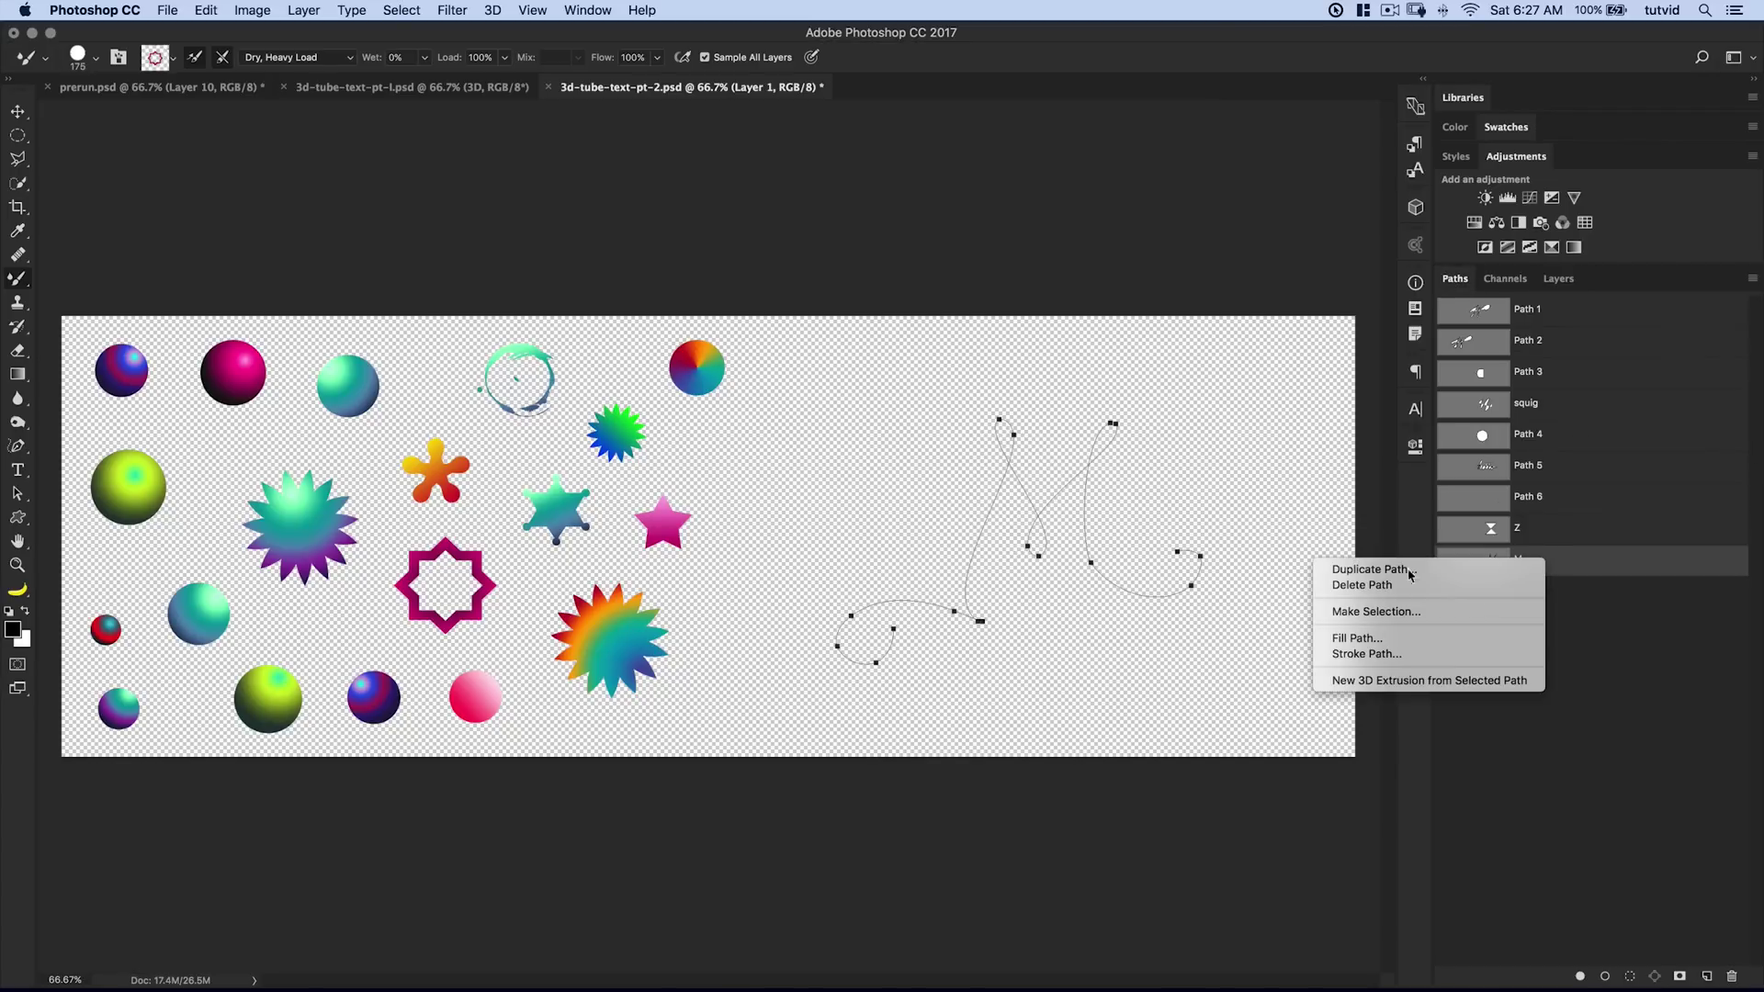
left_click(1341, 653)
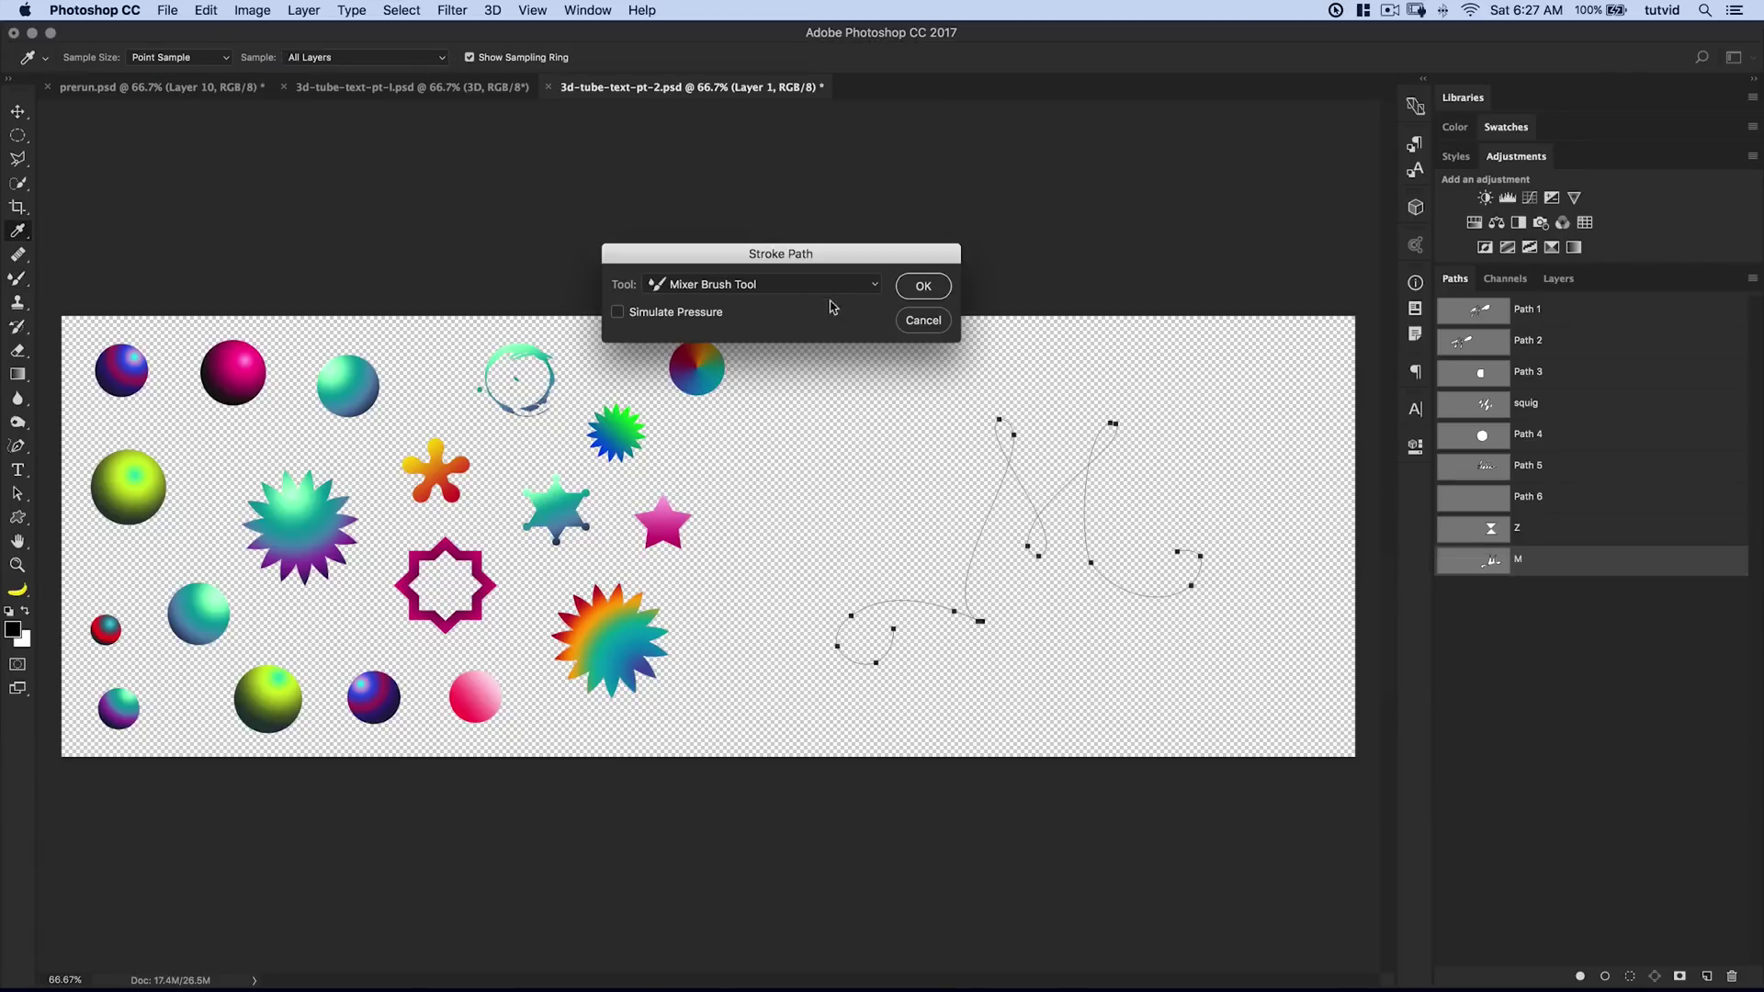
left_click(923, 286)
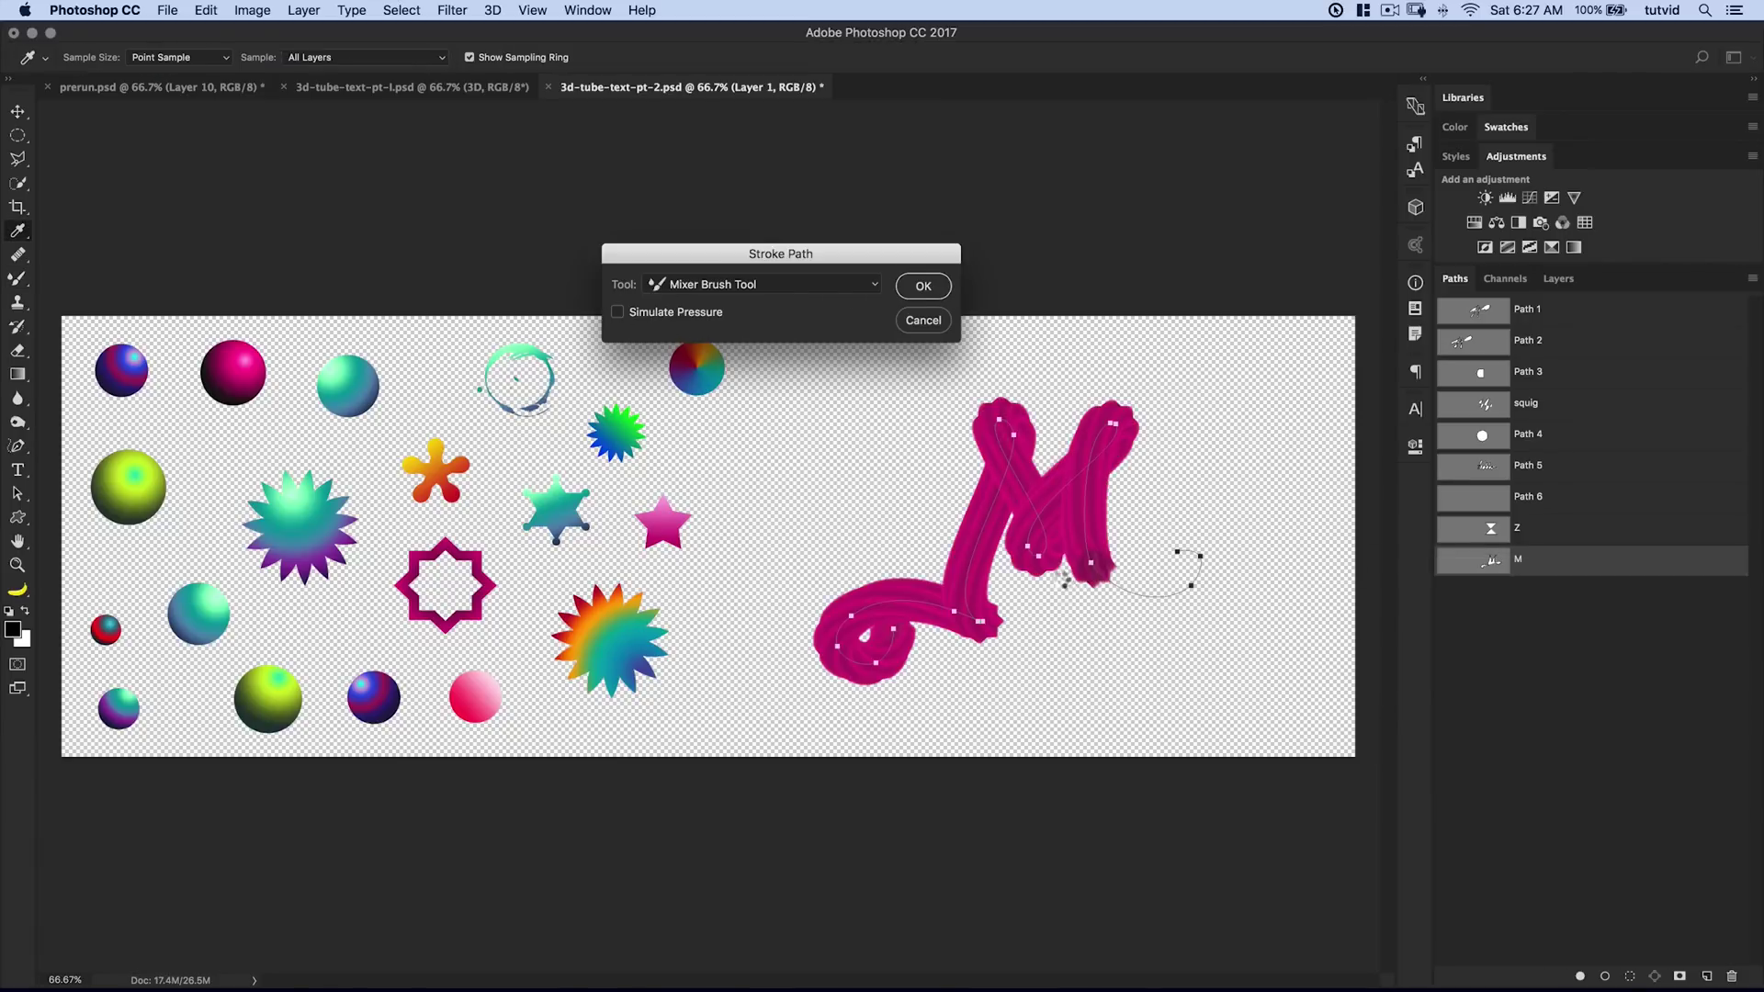
key("Return")
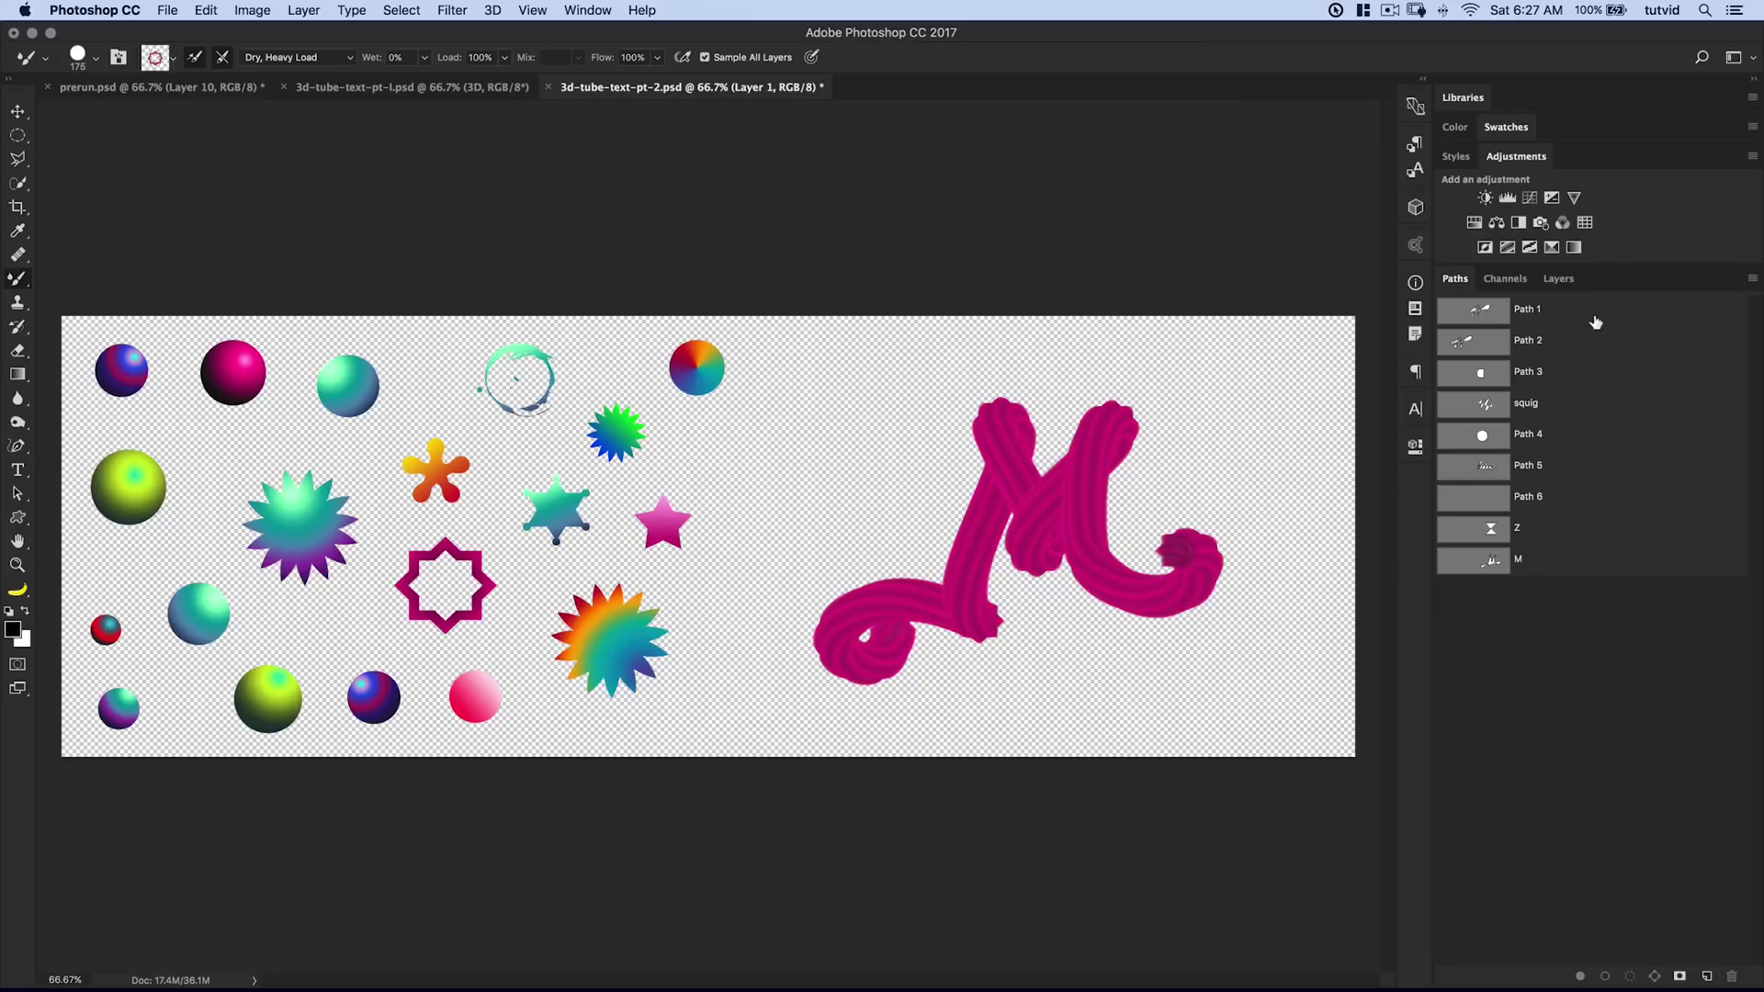
left_click(1557, 279)
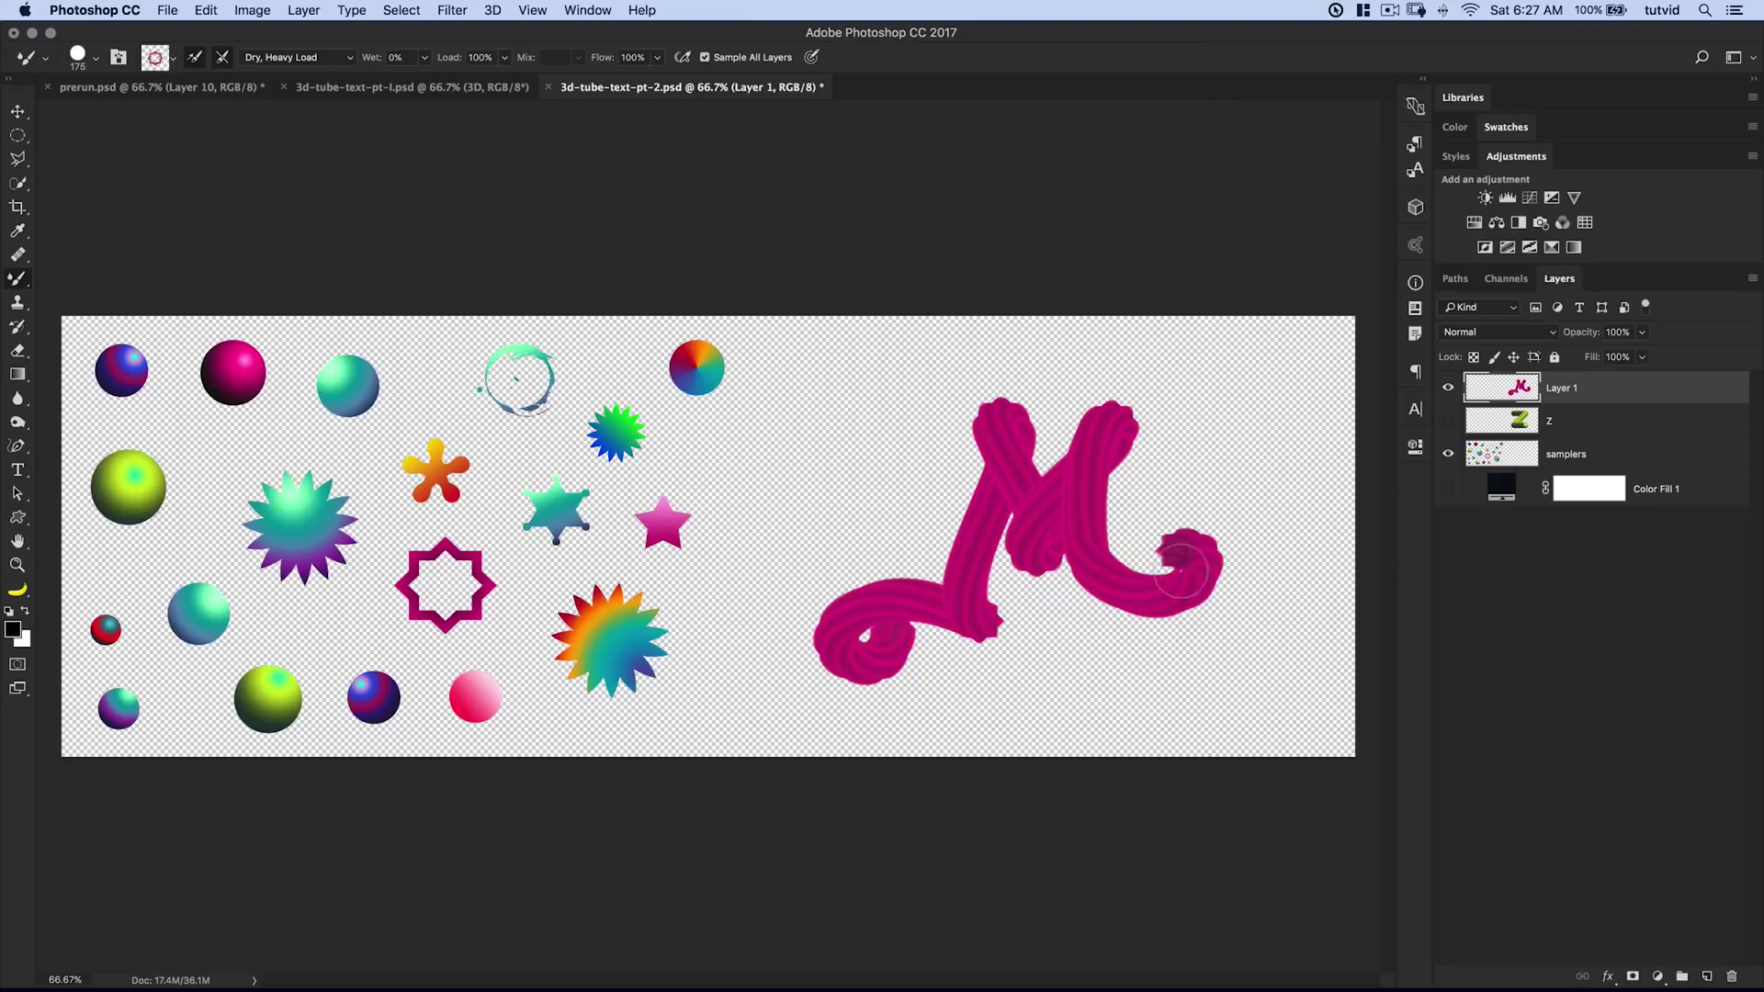
left_click(1448, 487)
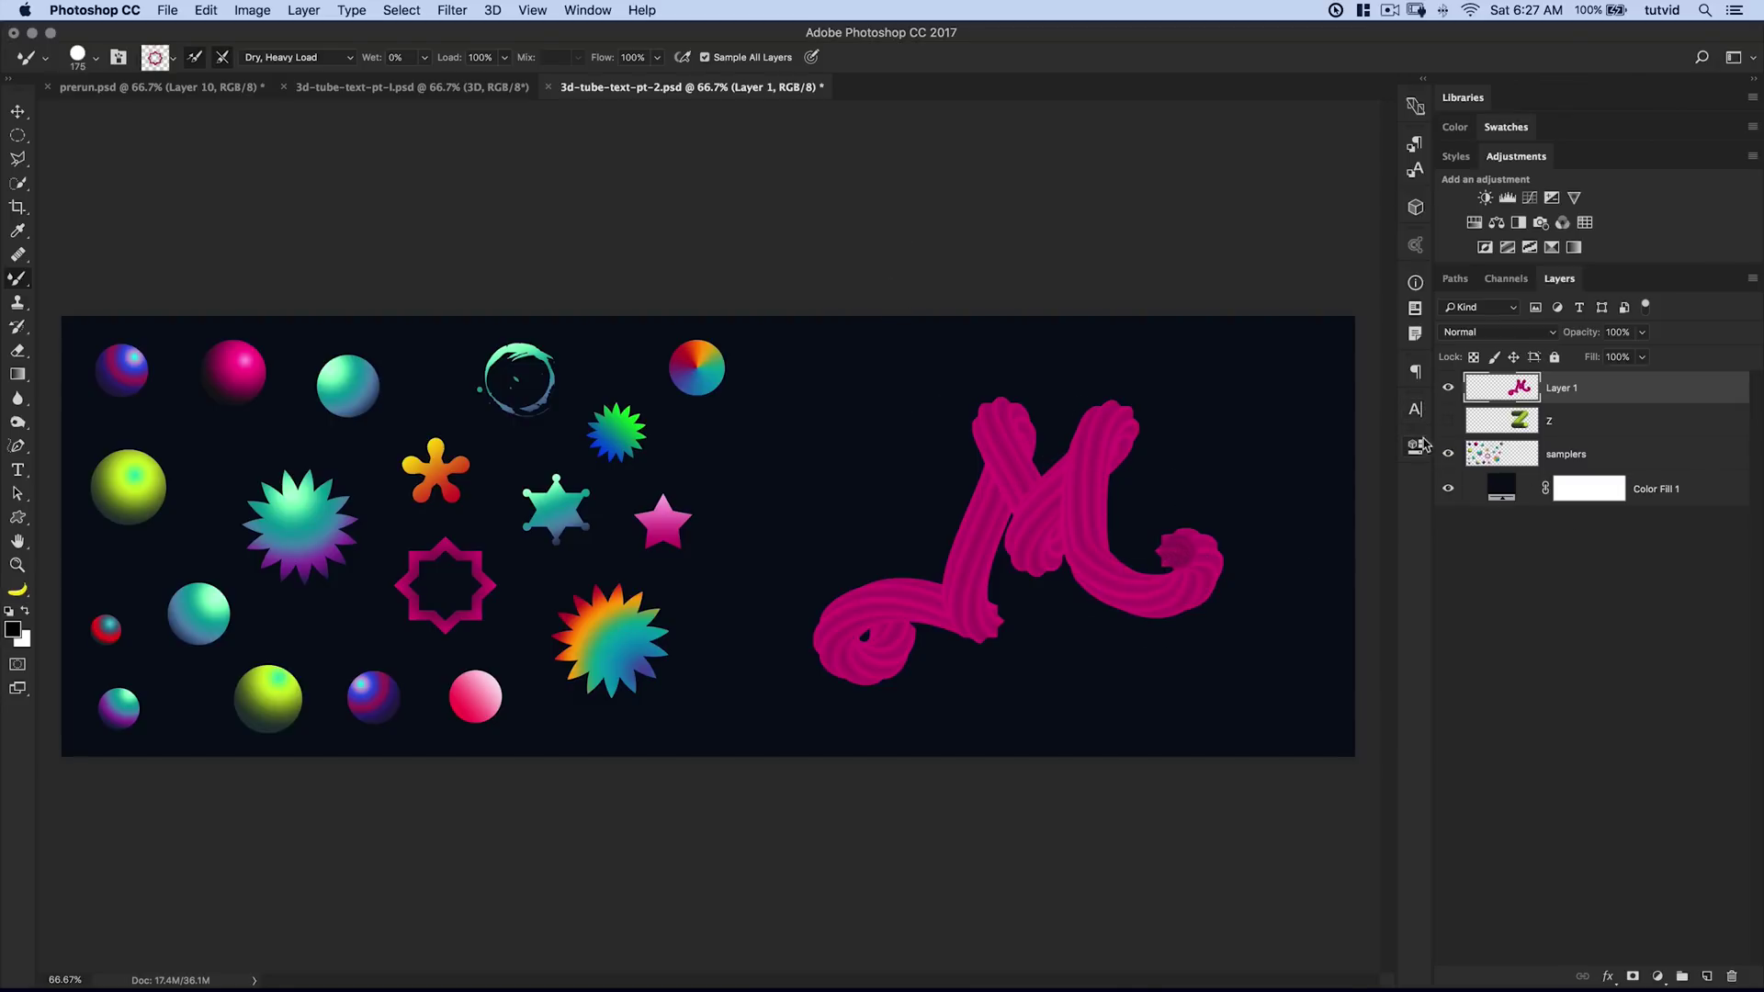
Hide and rename Layer 1 to M, then add a new empty layer above it
left_click(1449, 390)
double_click(1562, 388)
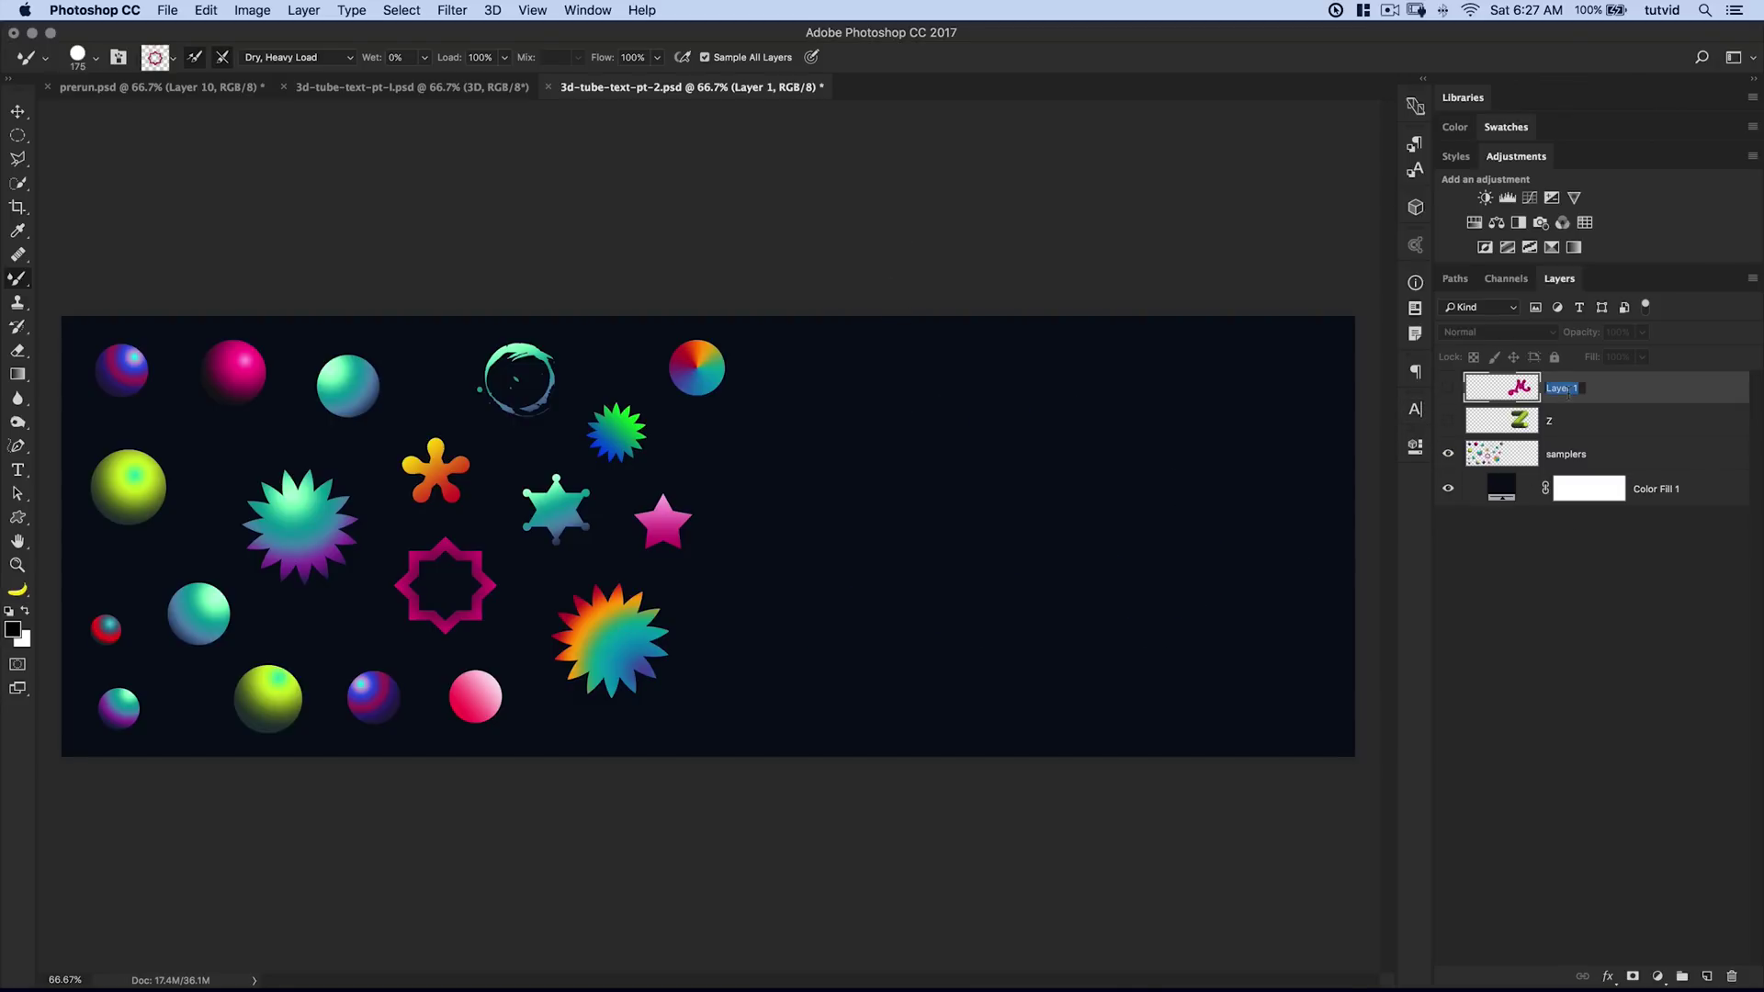
type("M")
key("Return")
left_click(1707, 976)
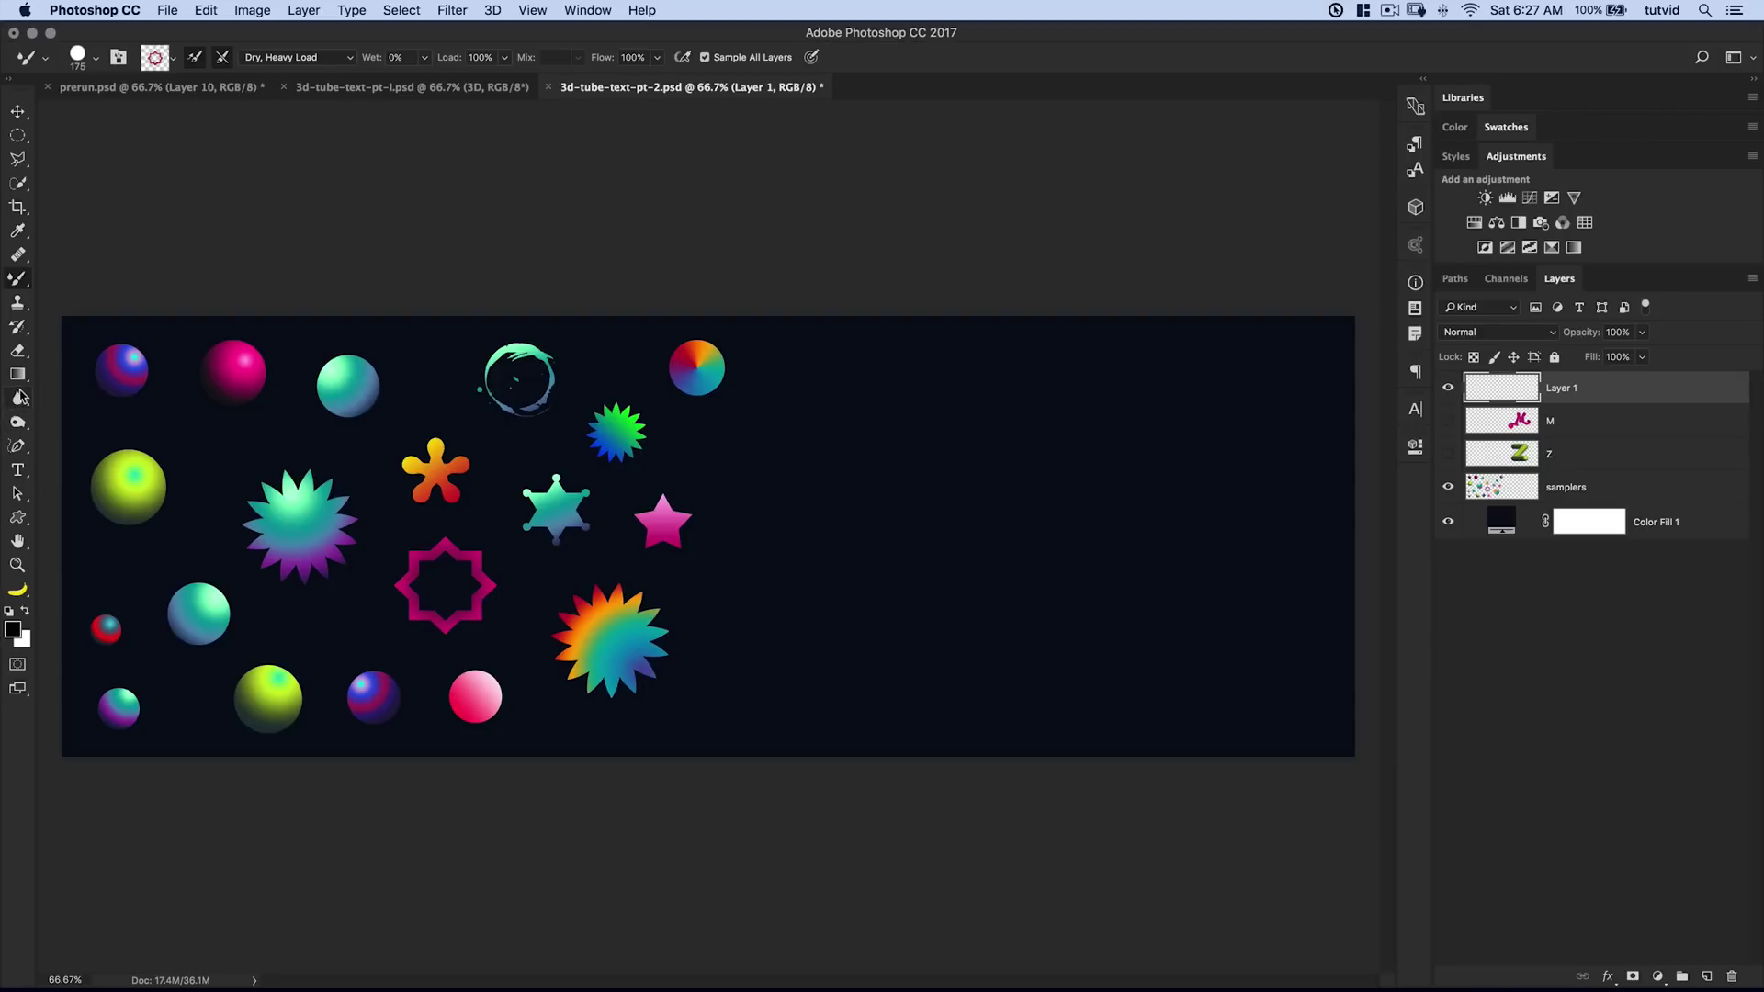
Draw a circular path right of the samples with the Ellipse Tool in Path mode
left_click_drag(18, 516, 104, 556)
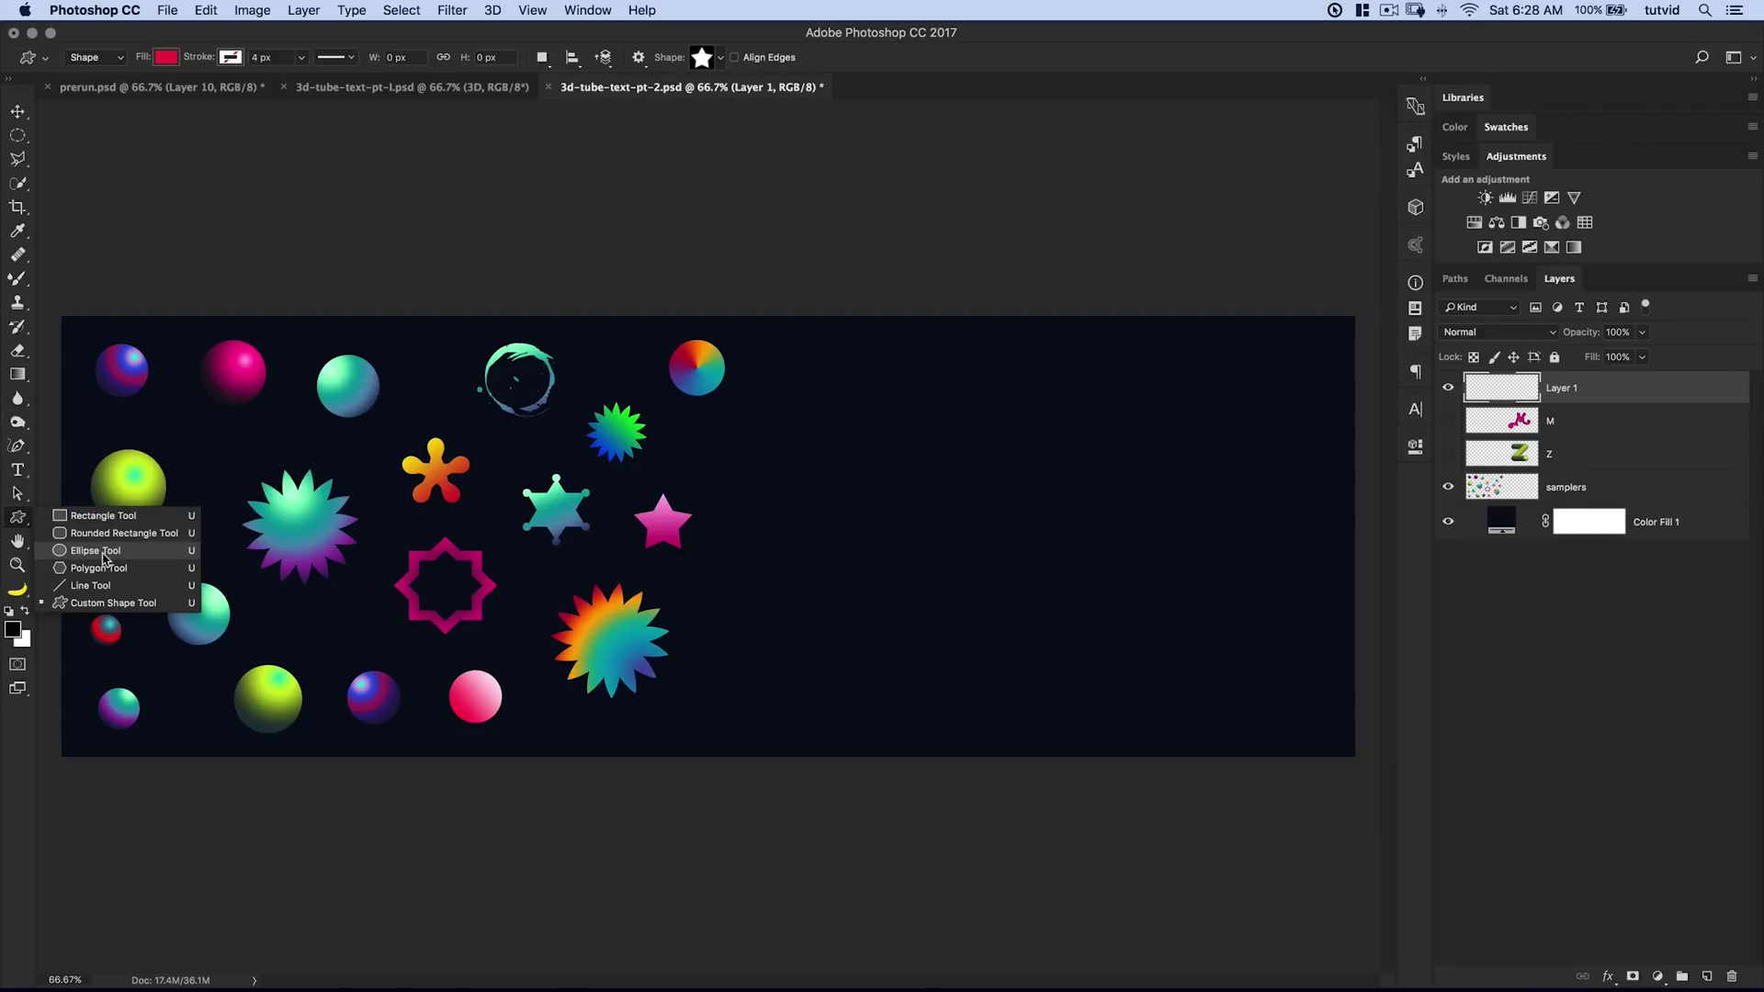
left_click(104, 557)
left_click(104, 66)
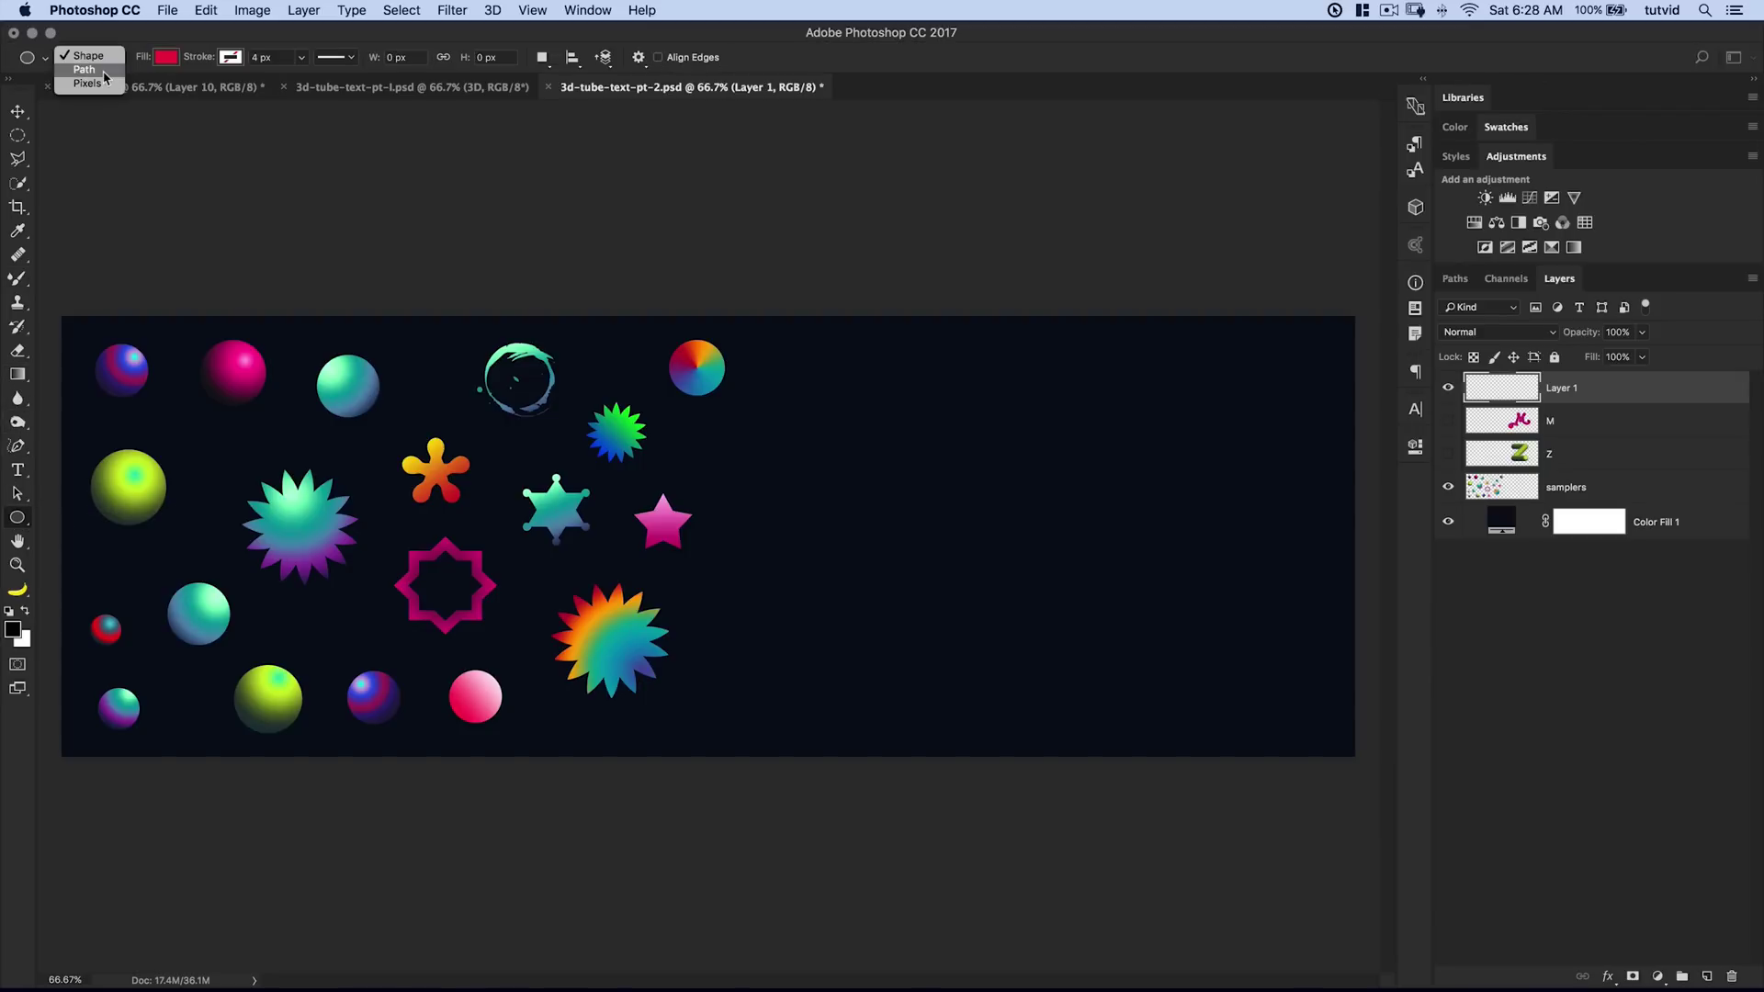
left_click(92, 73)
left_click_drag(914, 411, 1169, 653)
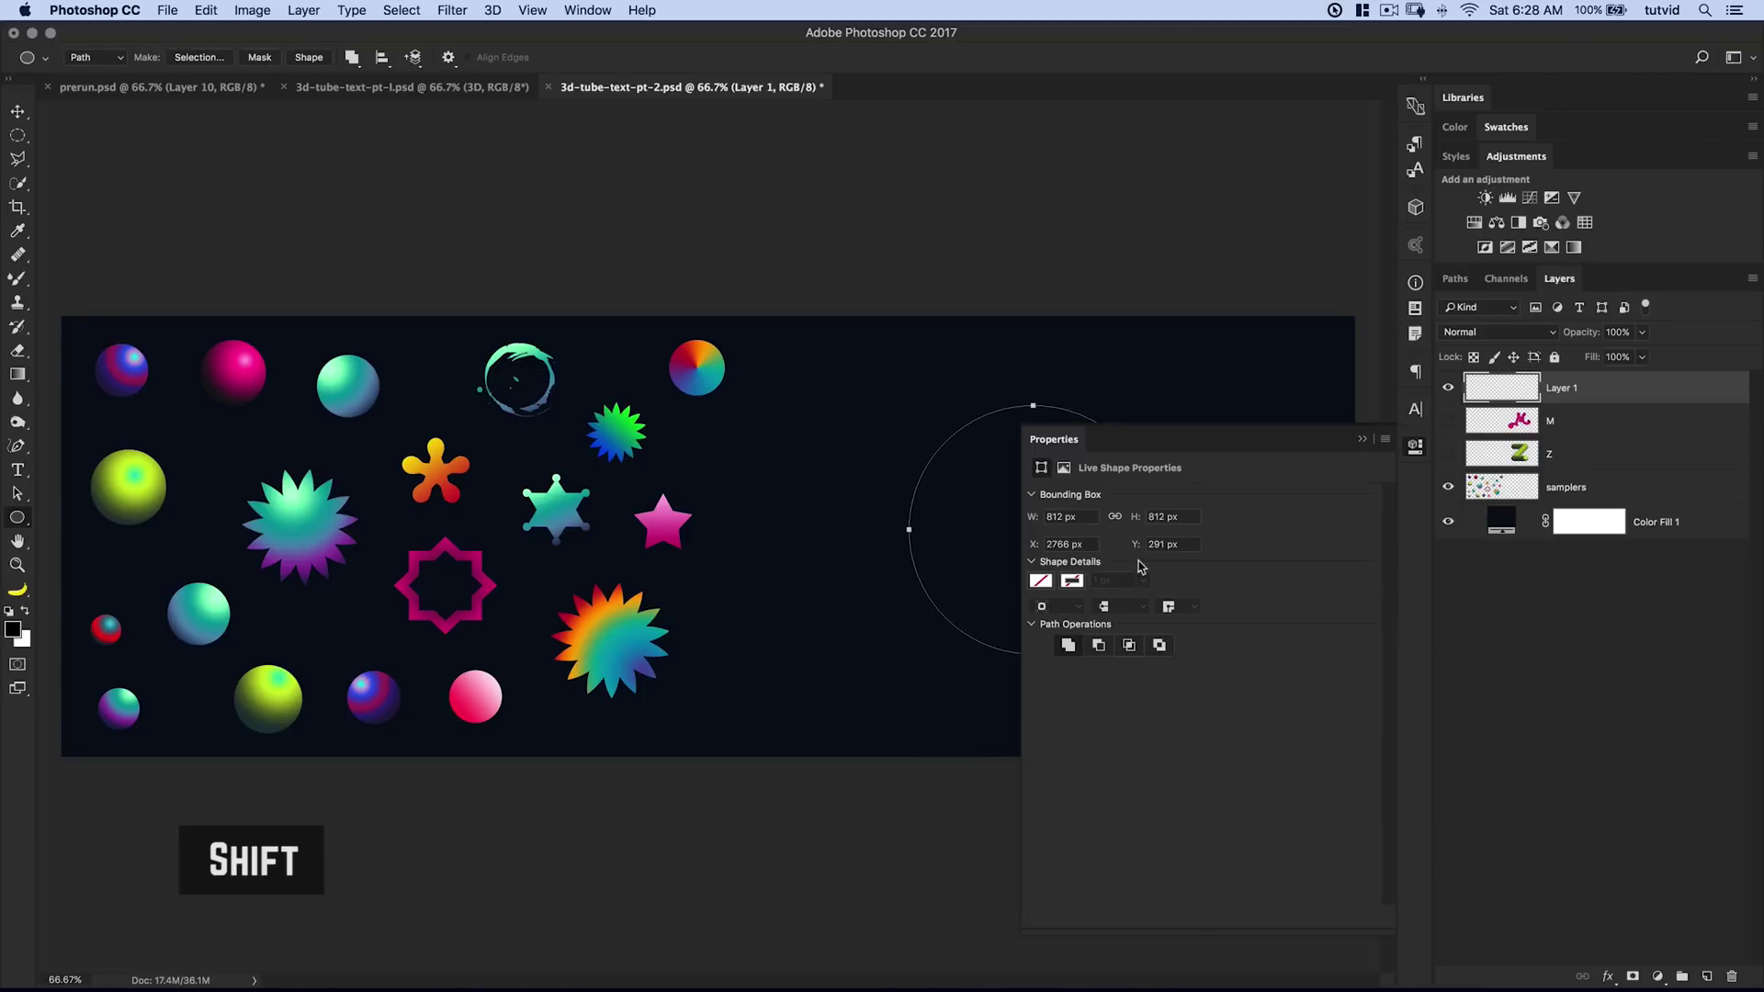
left_click(1415, 446)
Save the circle work path as O in the Paths panel
left_click(1455, 281)
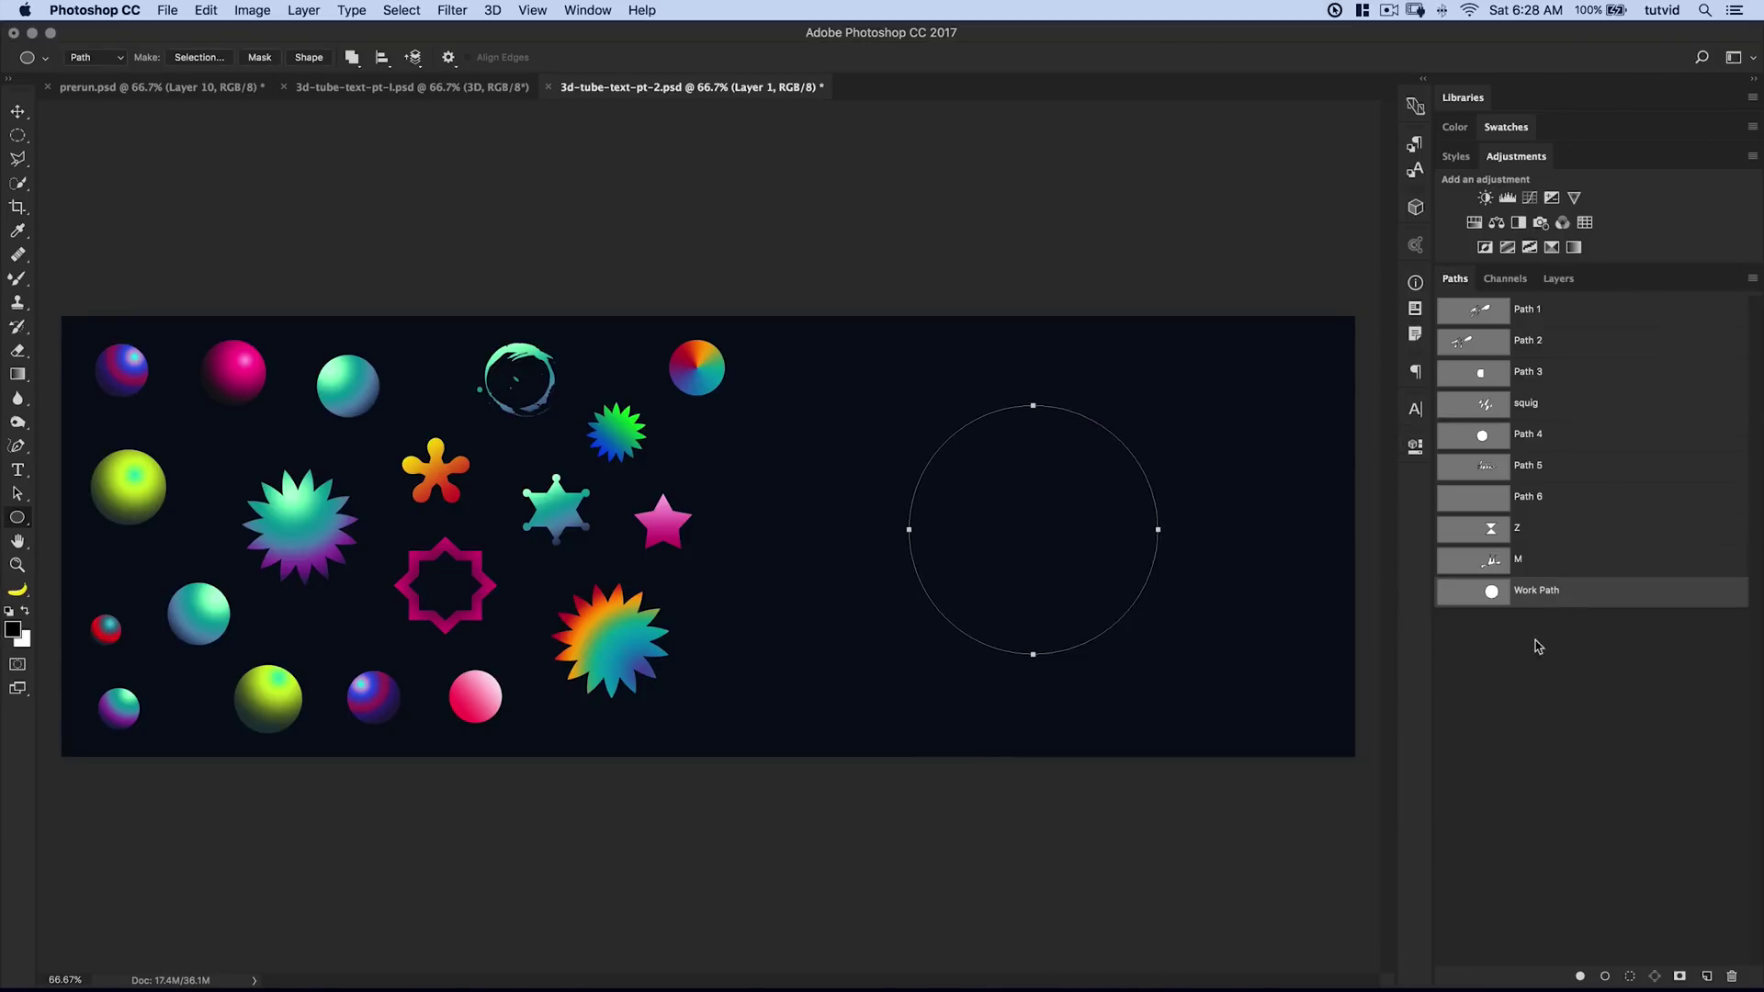
double_click(1560, 592)
type("O")
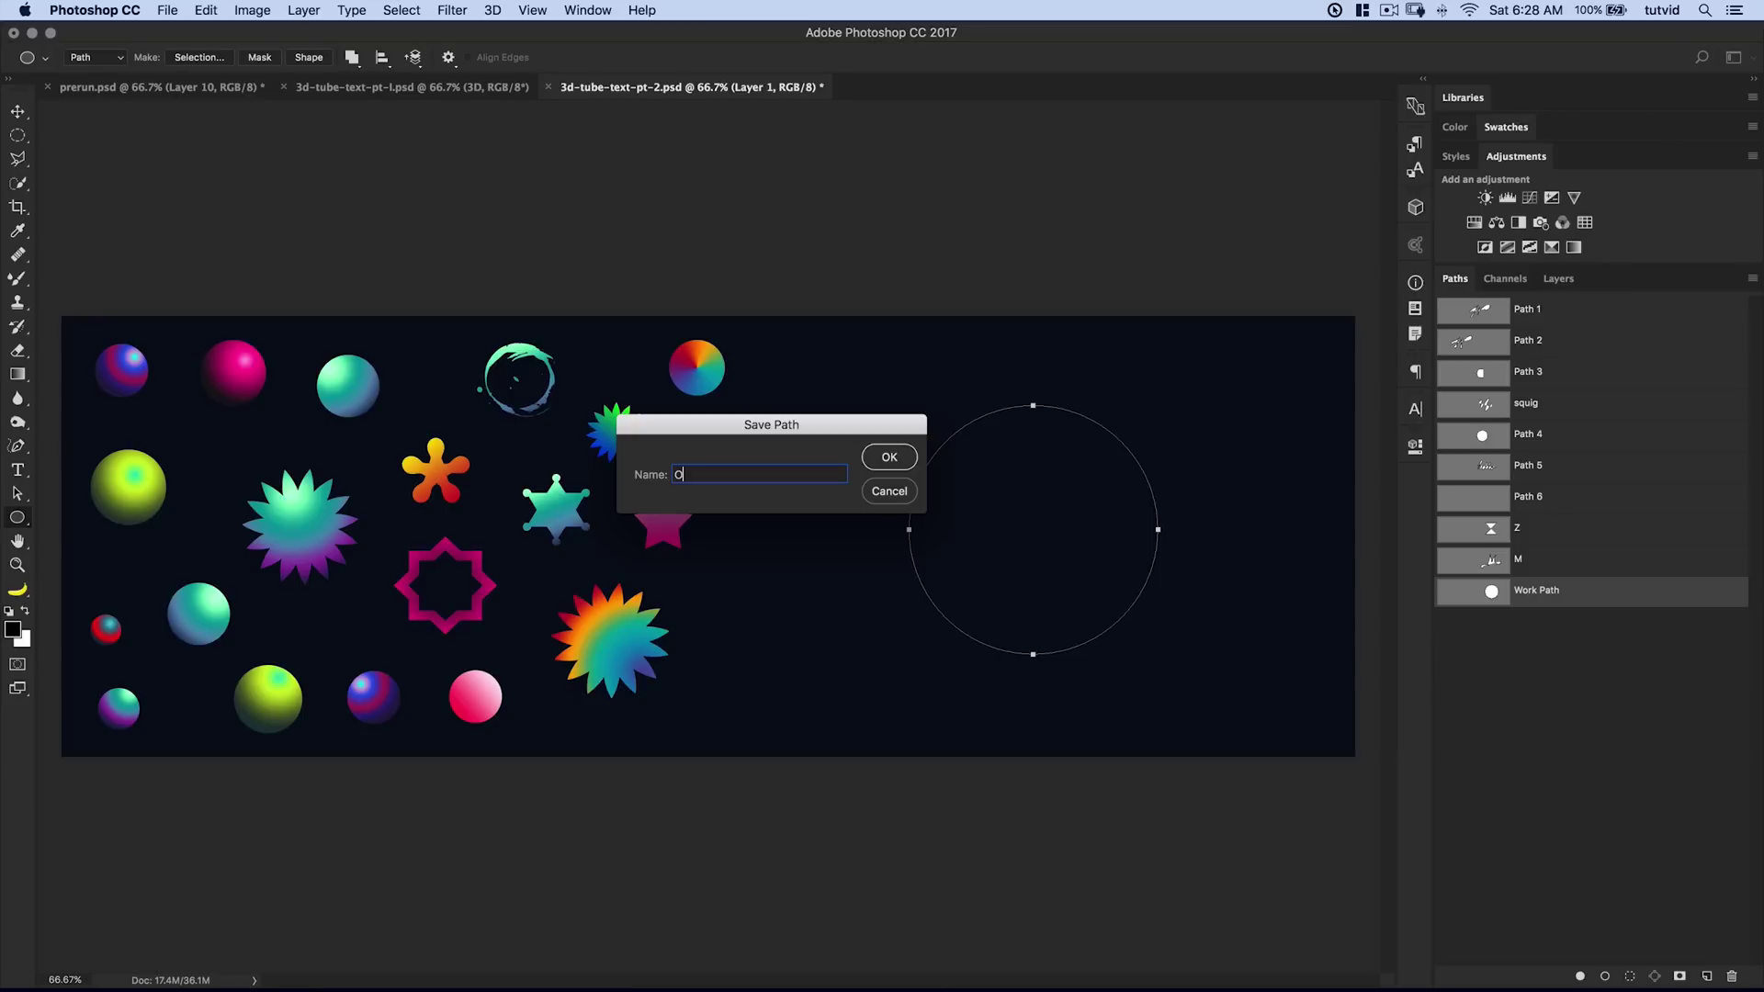
key("Return")
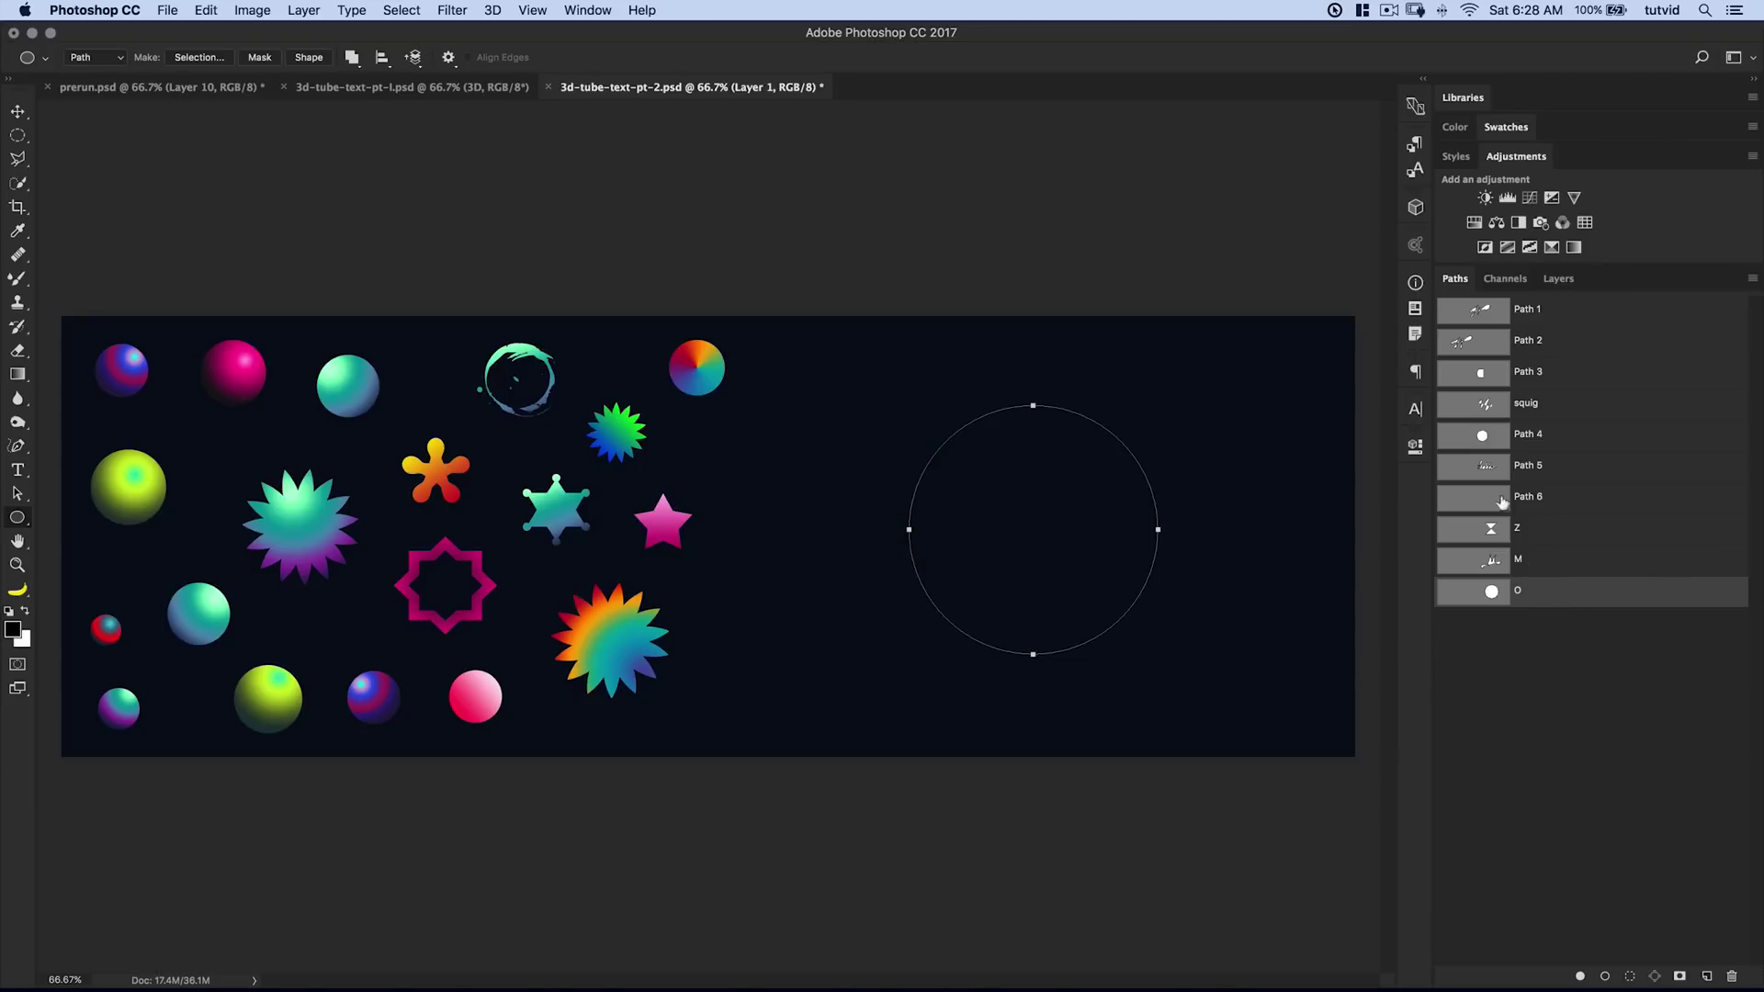
left_click(1558, 279)
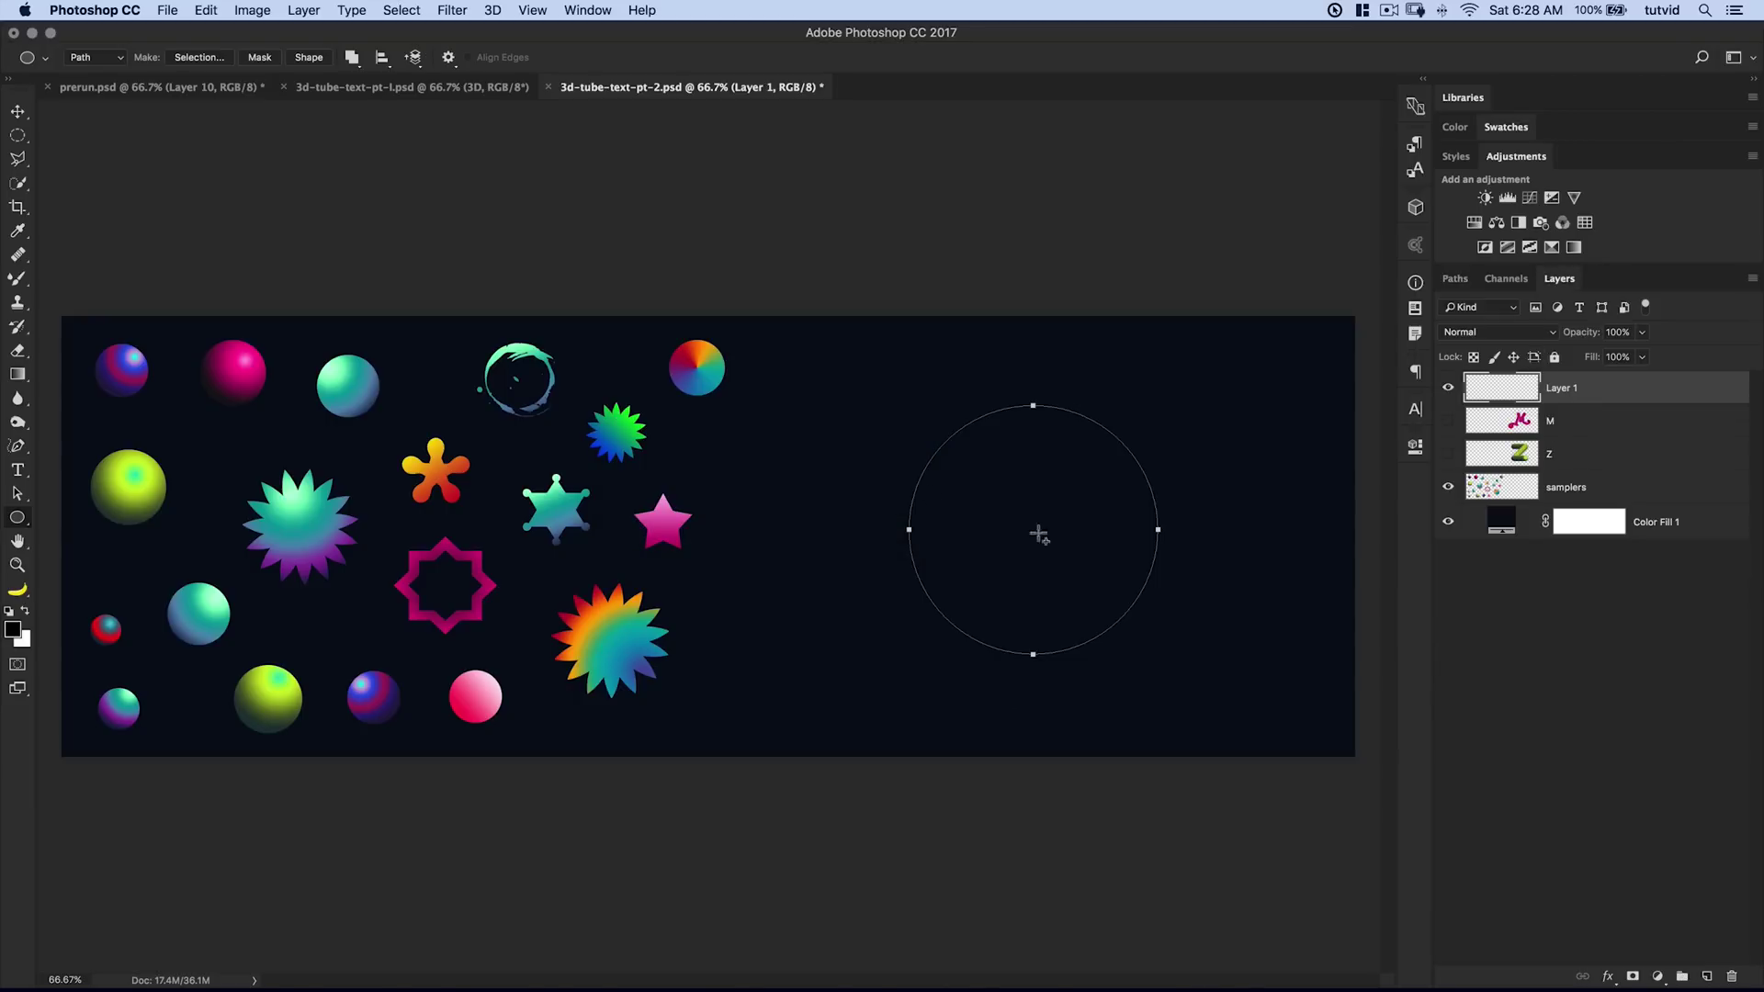
Hide the dark fill and load a 200 px, 100% hardness Mixer Brush from the green spiky star
left_click(1449, 523)
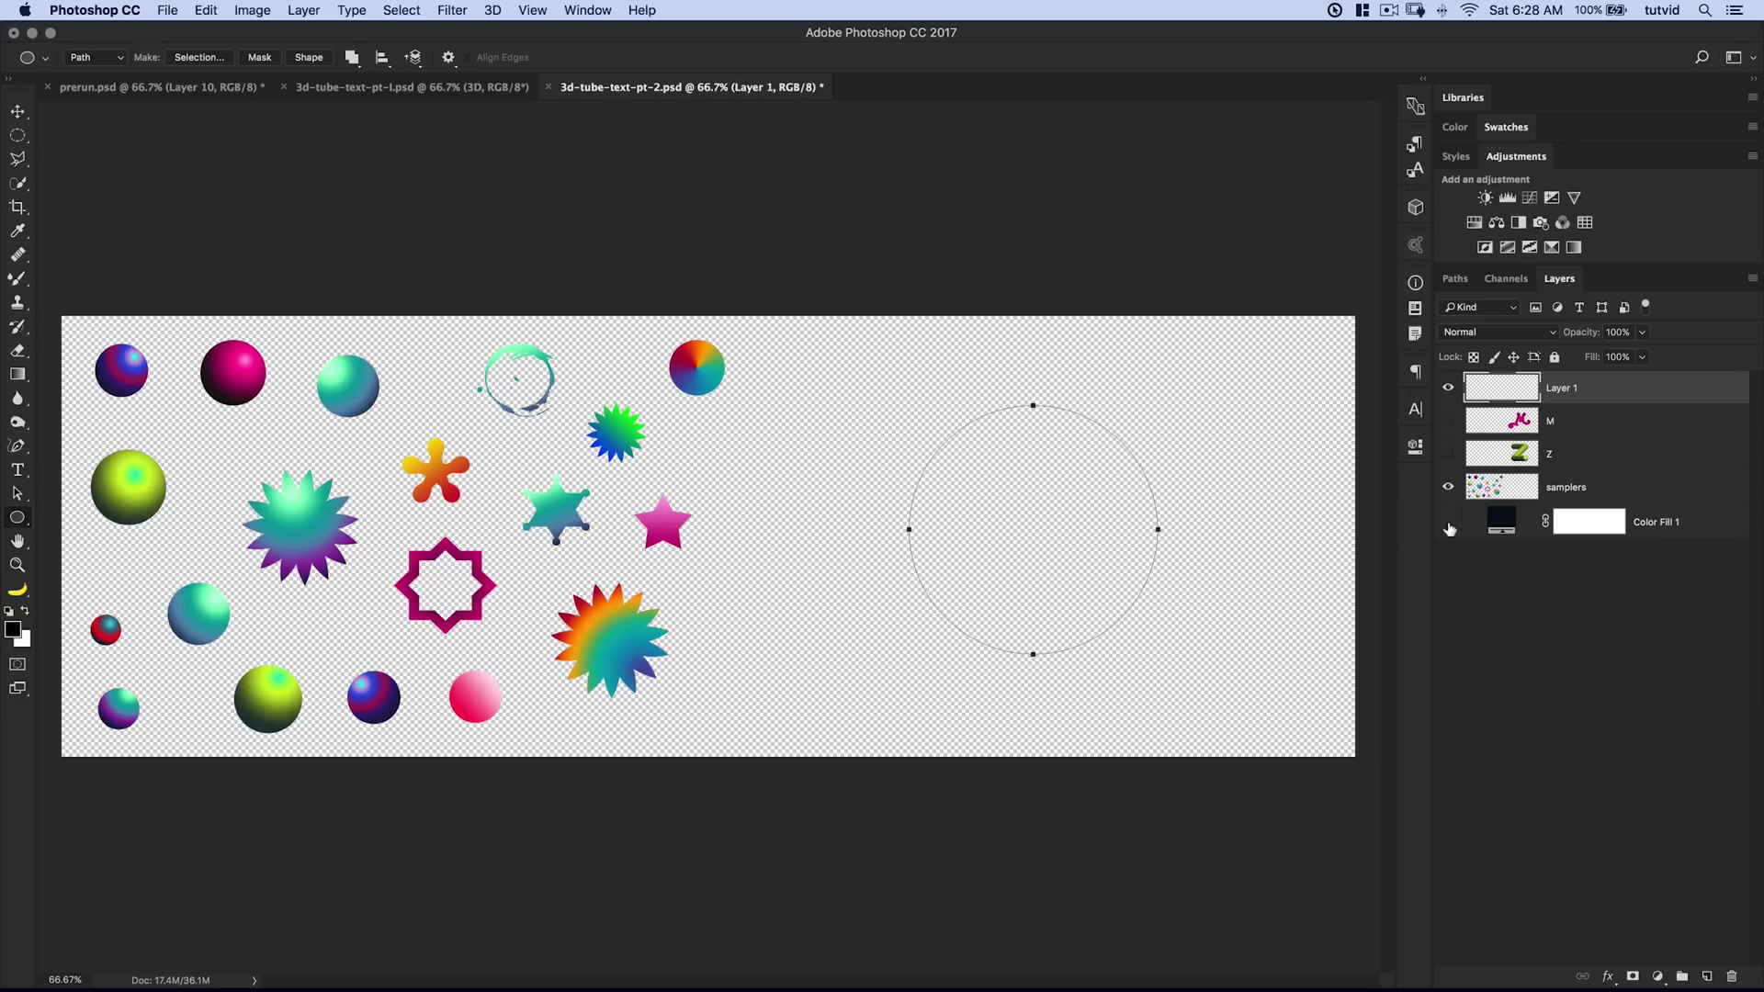
left_click(18, 277)
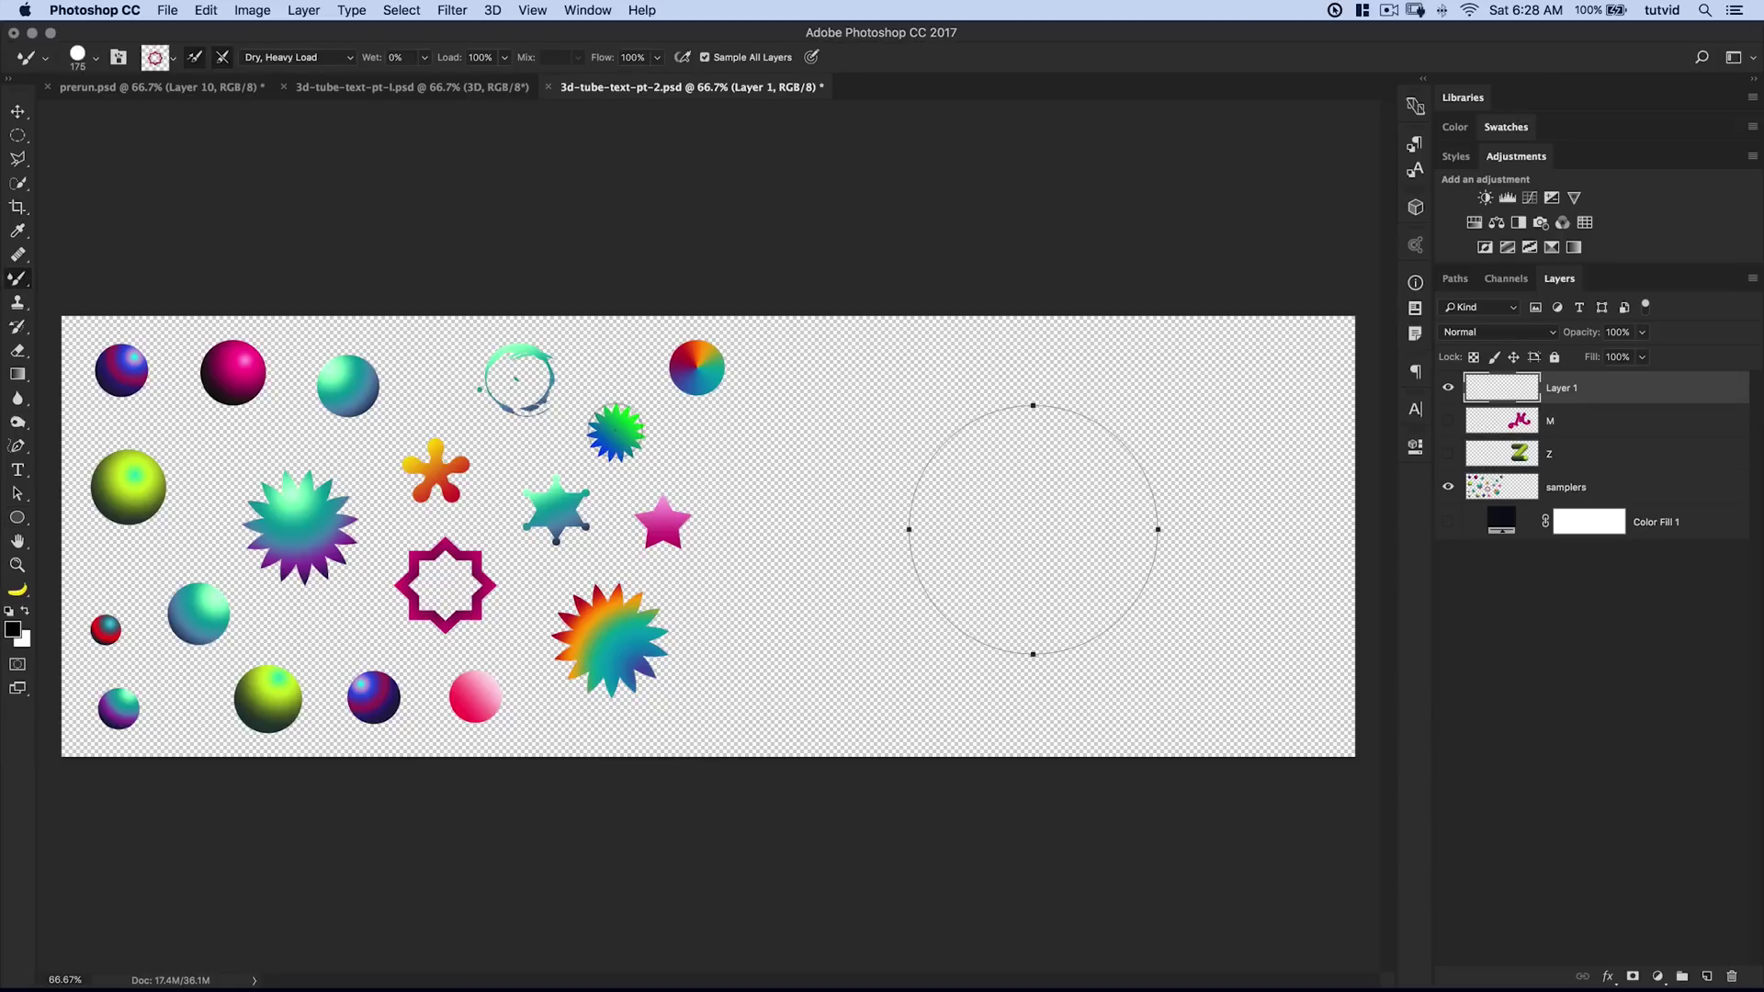
key("bracketright")
key("bracketright")
left_click(615, 432, "alt")
key("bracketleft")
key("bracketleft")
key("bracketleft")
left_click(93, 65)
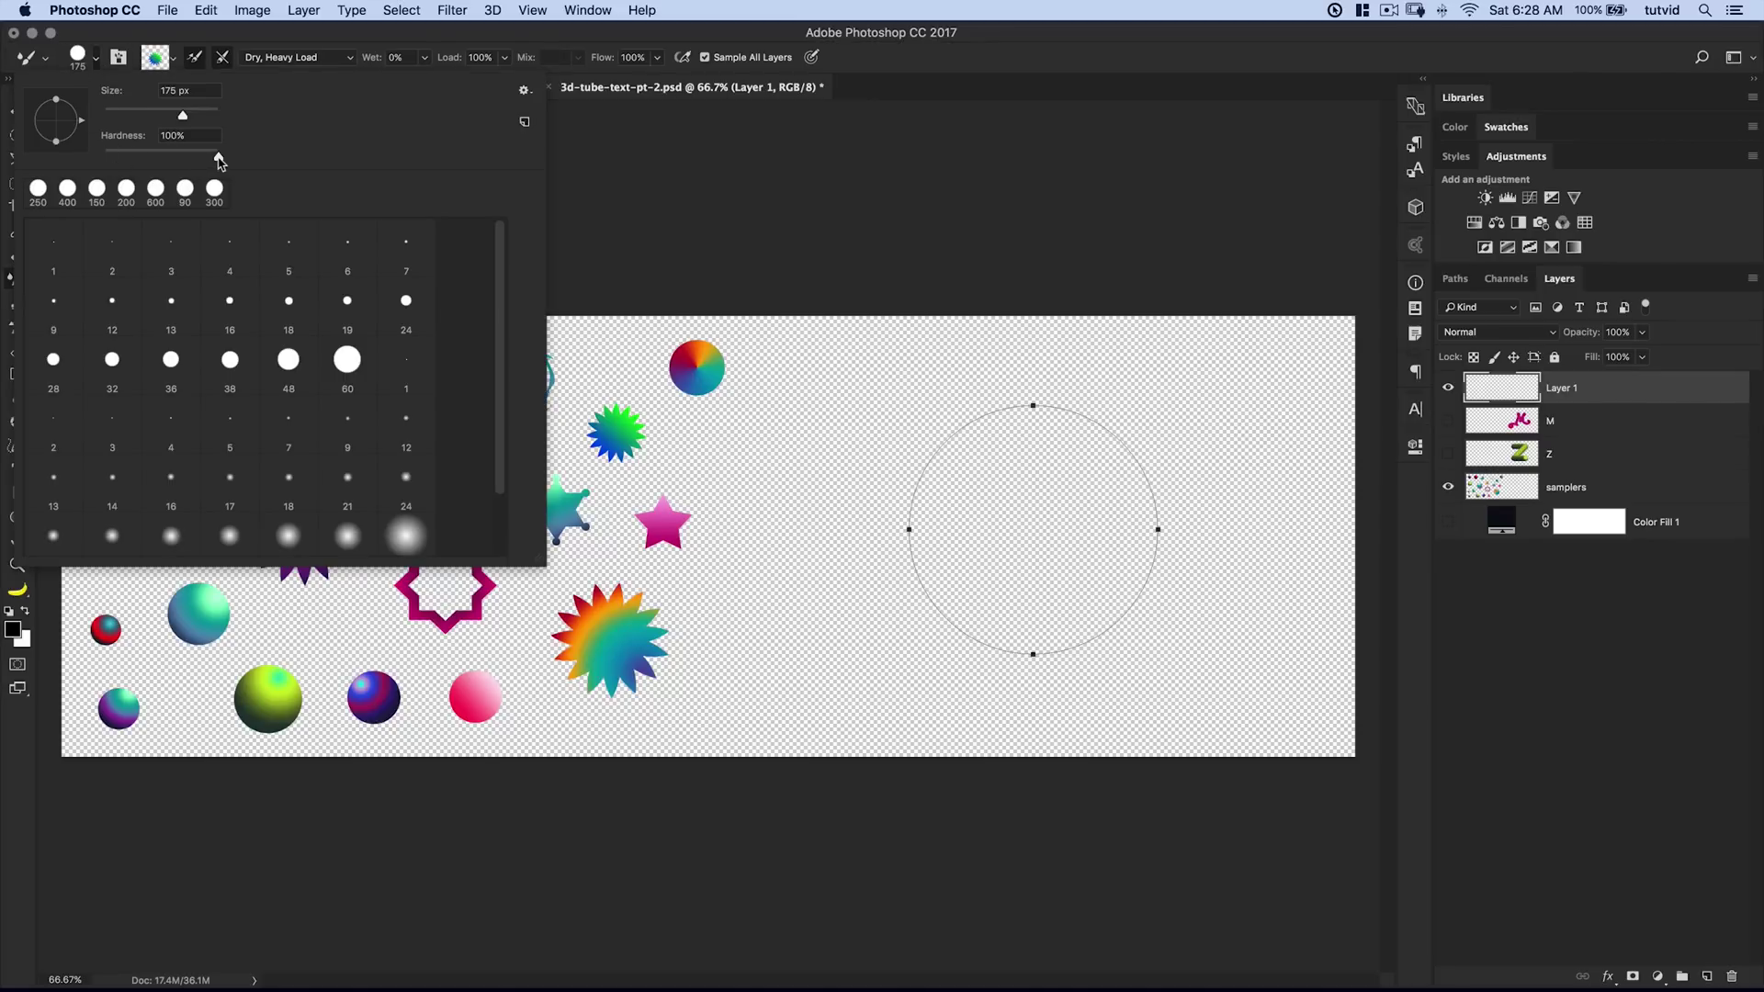
left_click(97, 59)
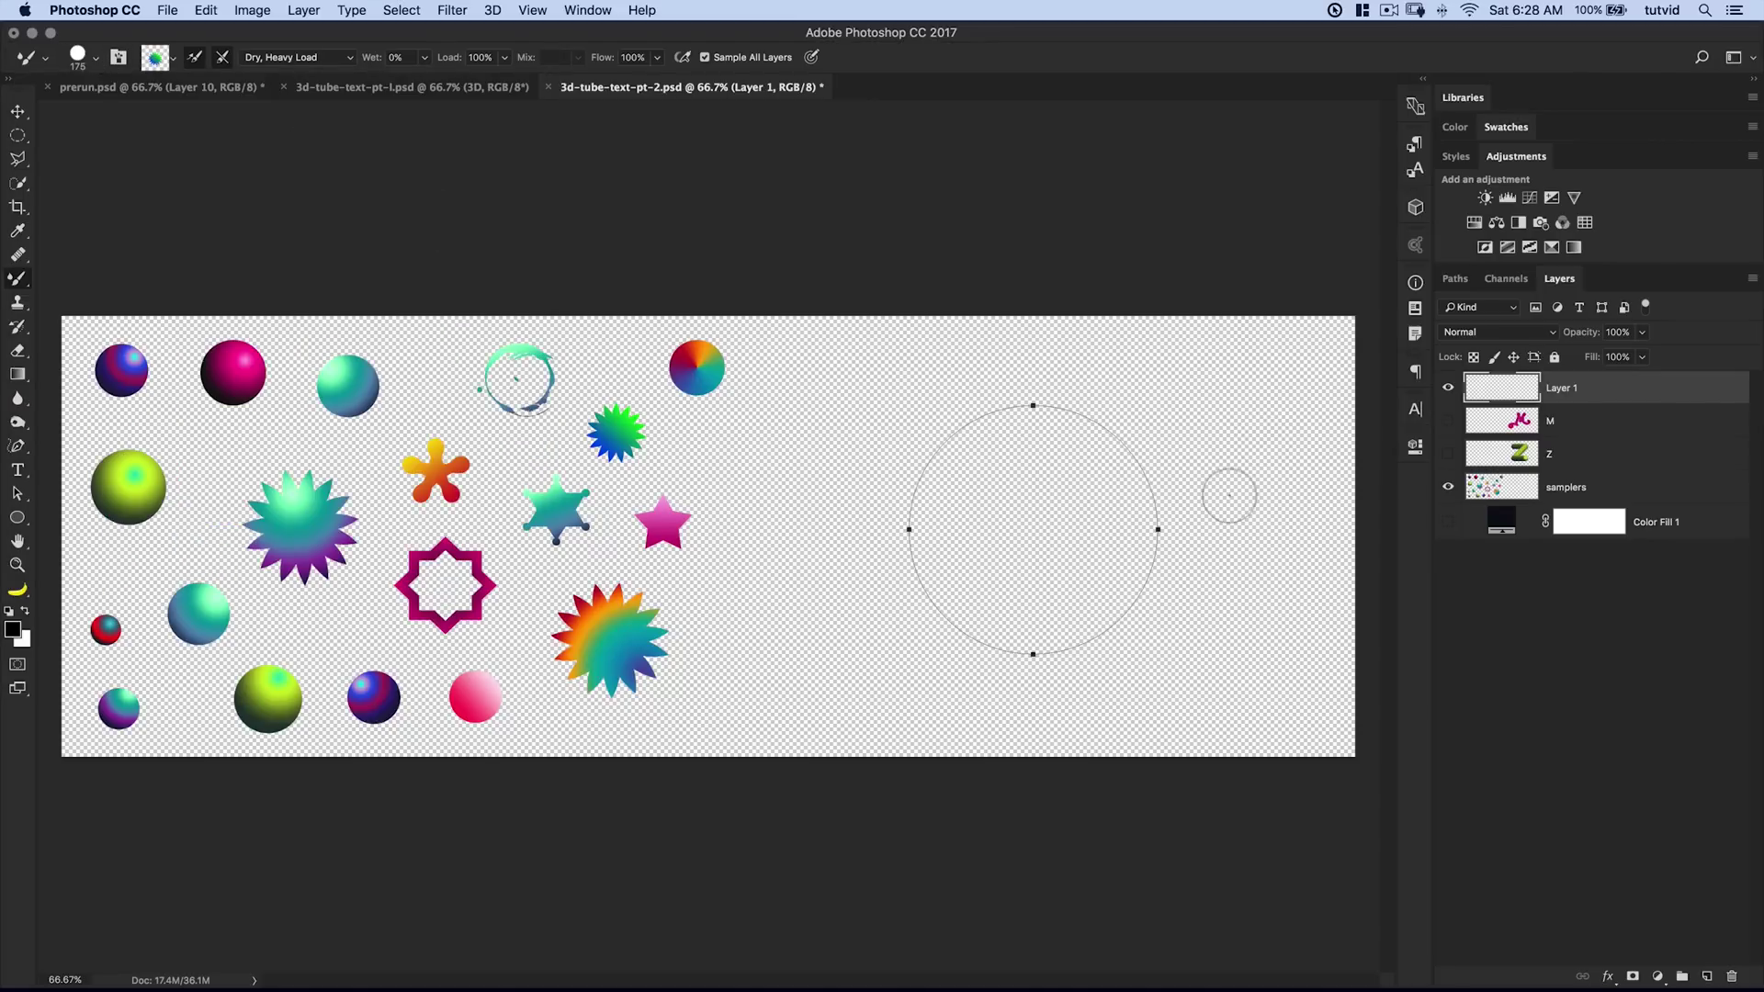
Stroke path O with the Mixer Brush Tool to paint a thick blue-green ring on Layer 1
left_click(1453, 279)
right_click(1525, 595)
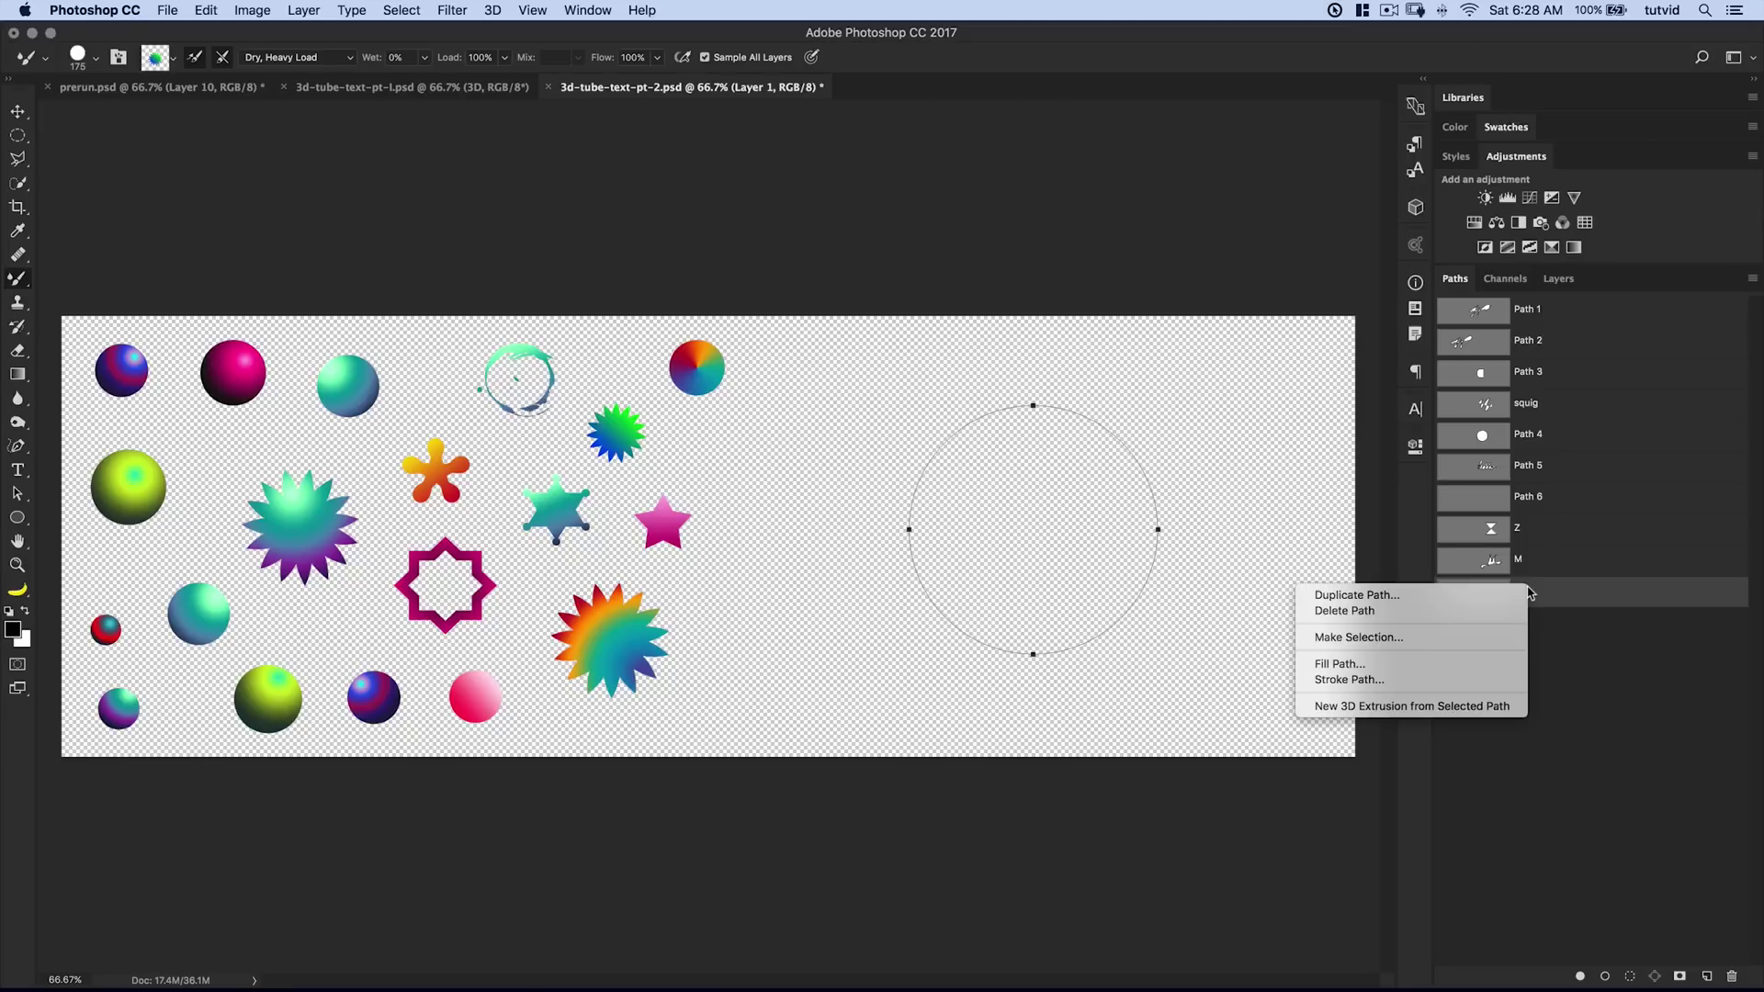
left_click(1348, 680)
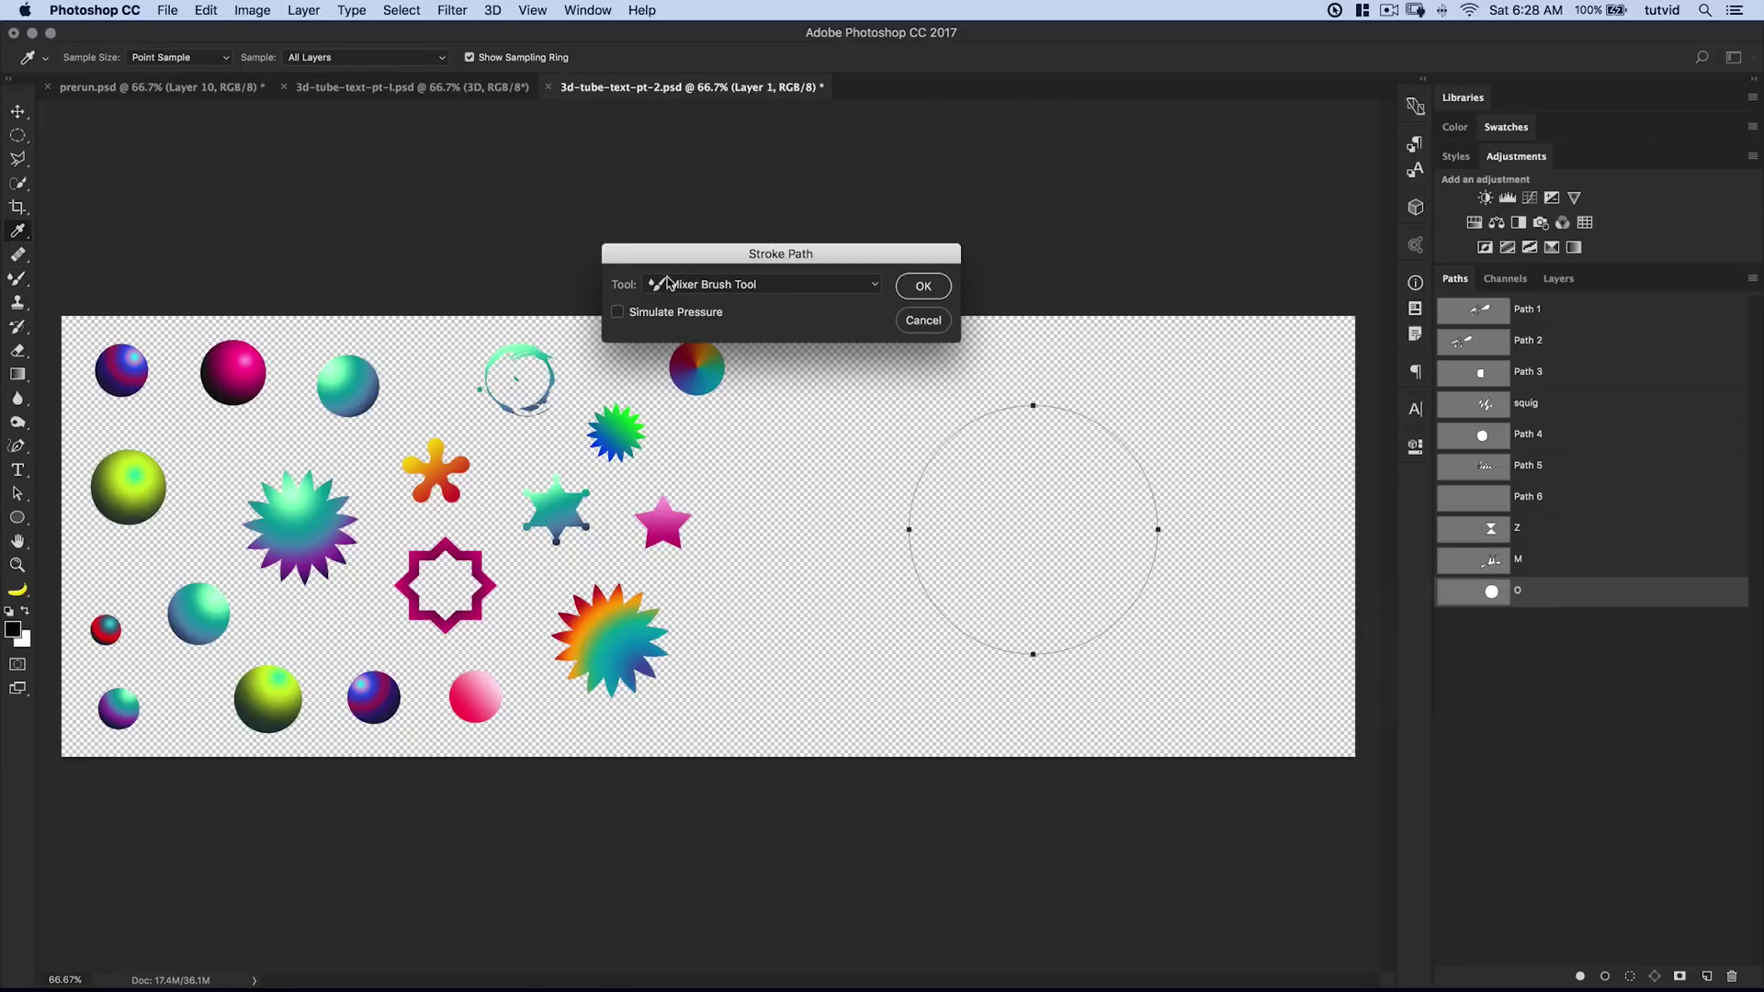
left_click(924, 288)
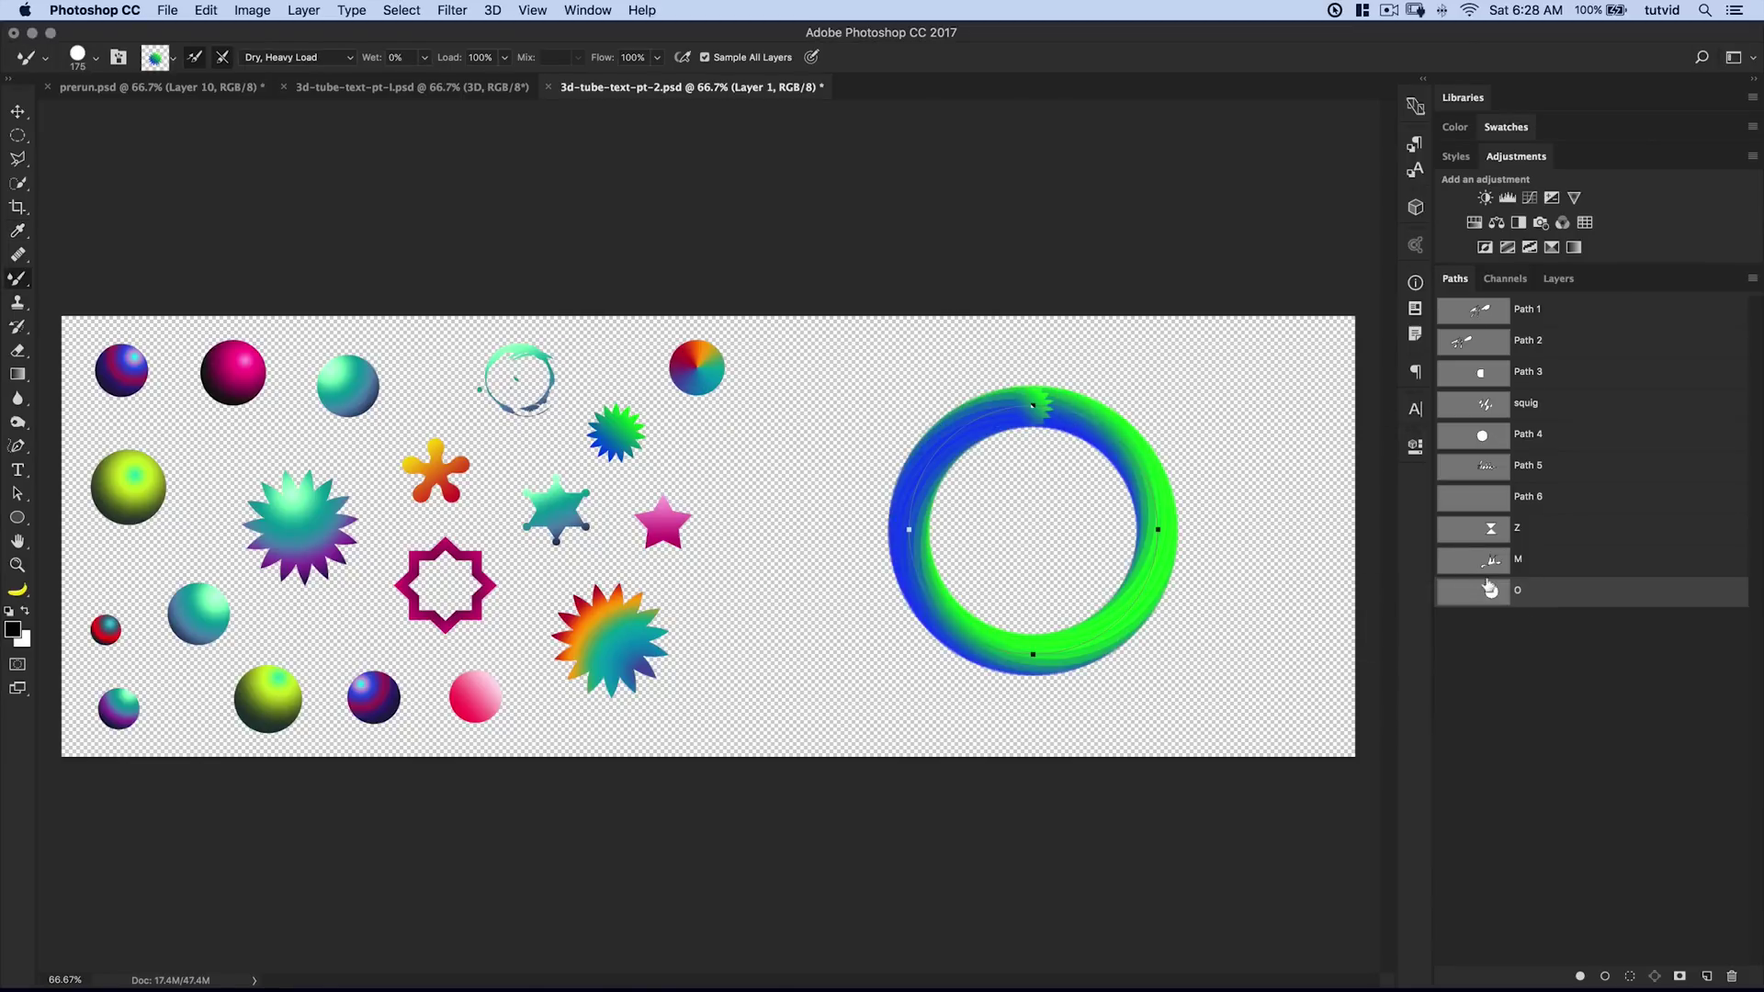
left_click(1687, 762)
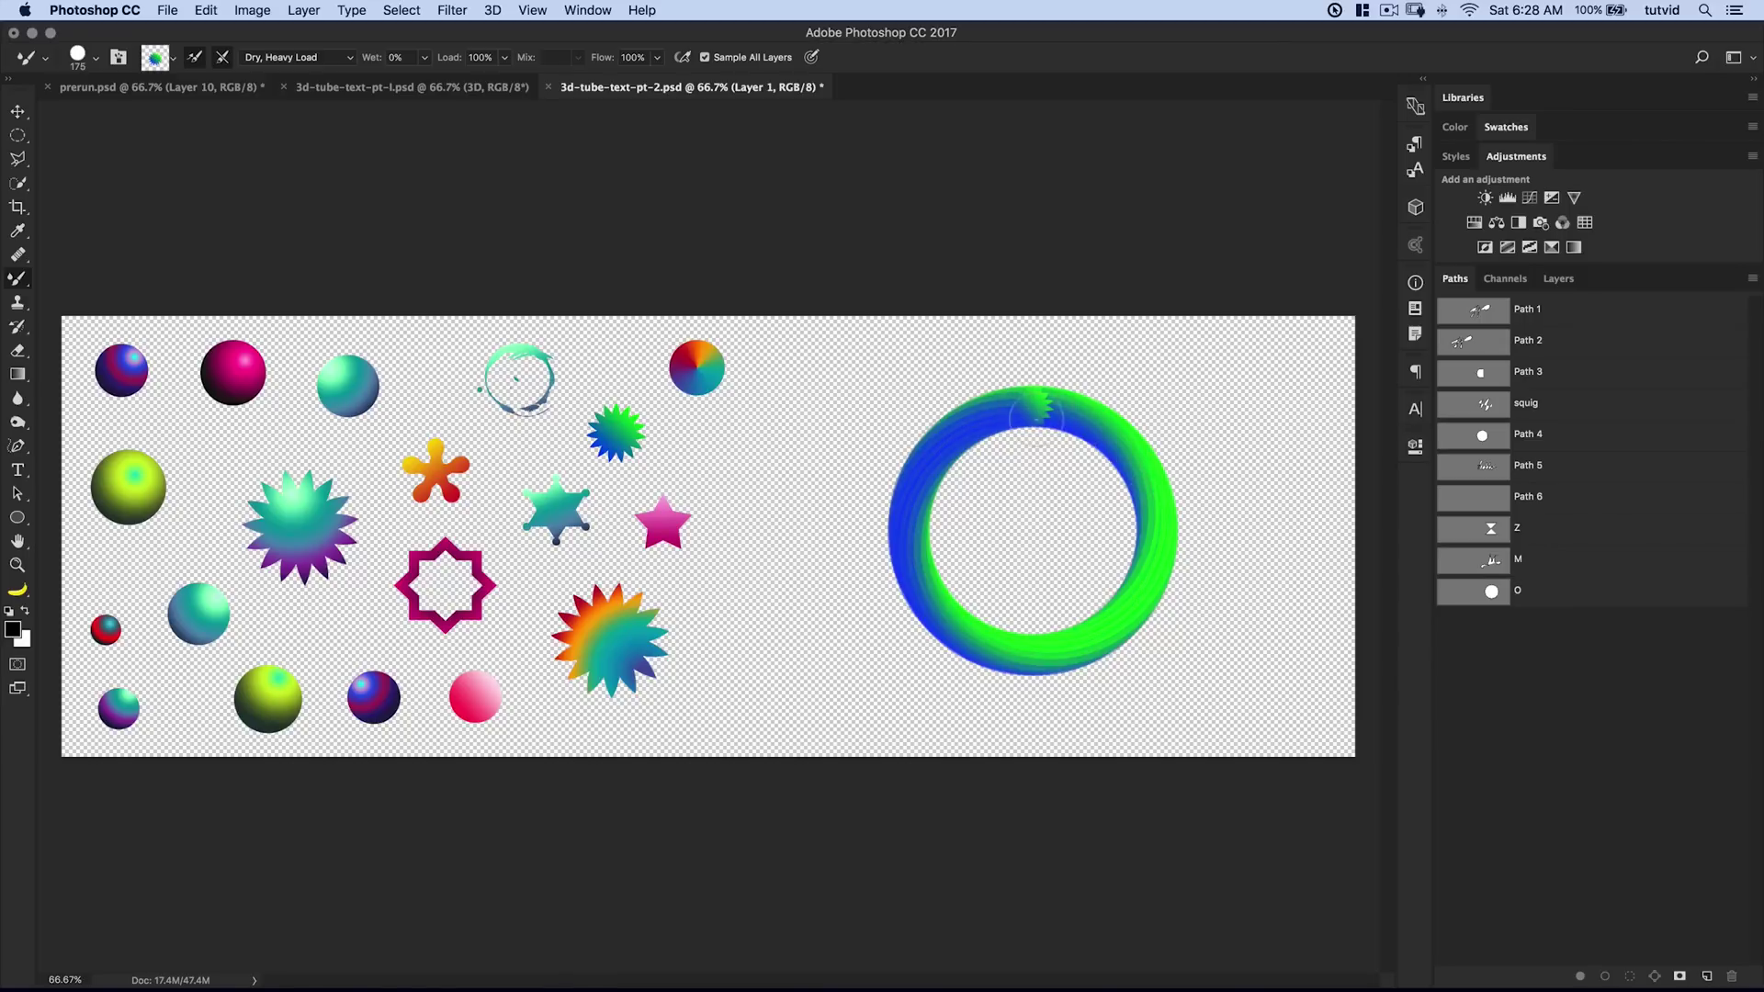
left_click(1509, 594)
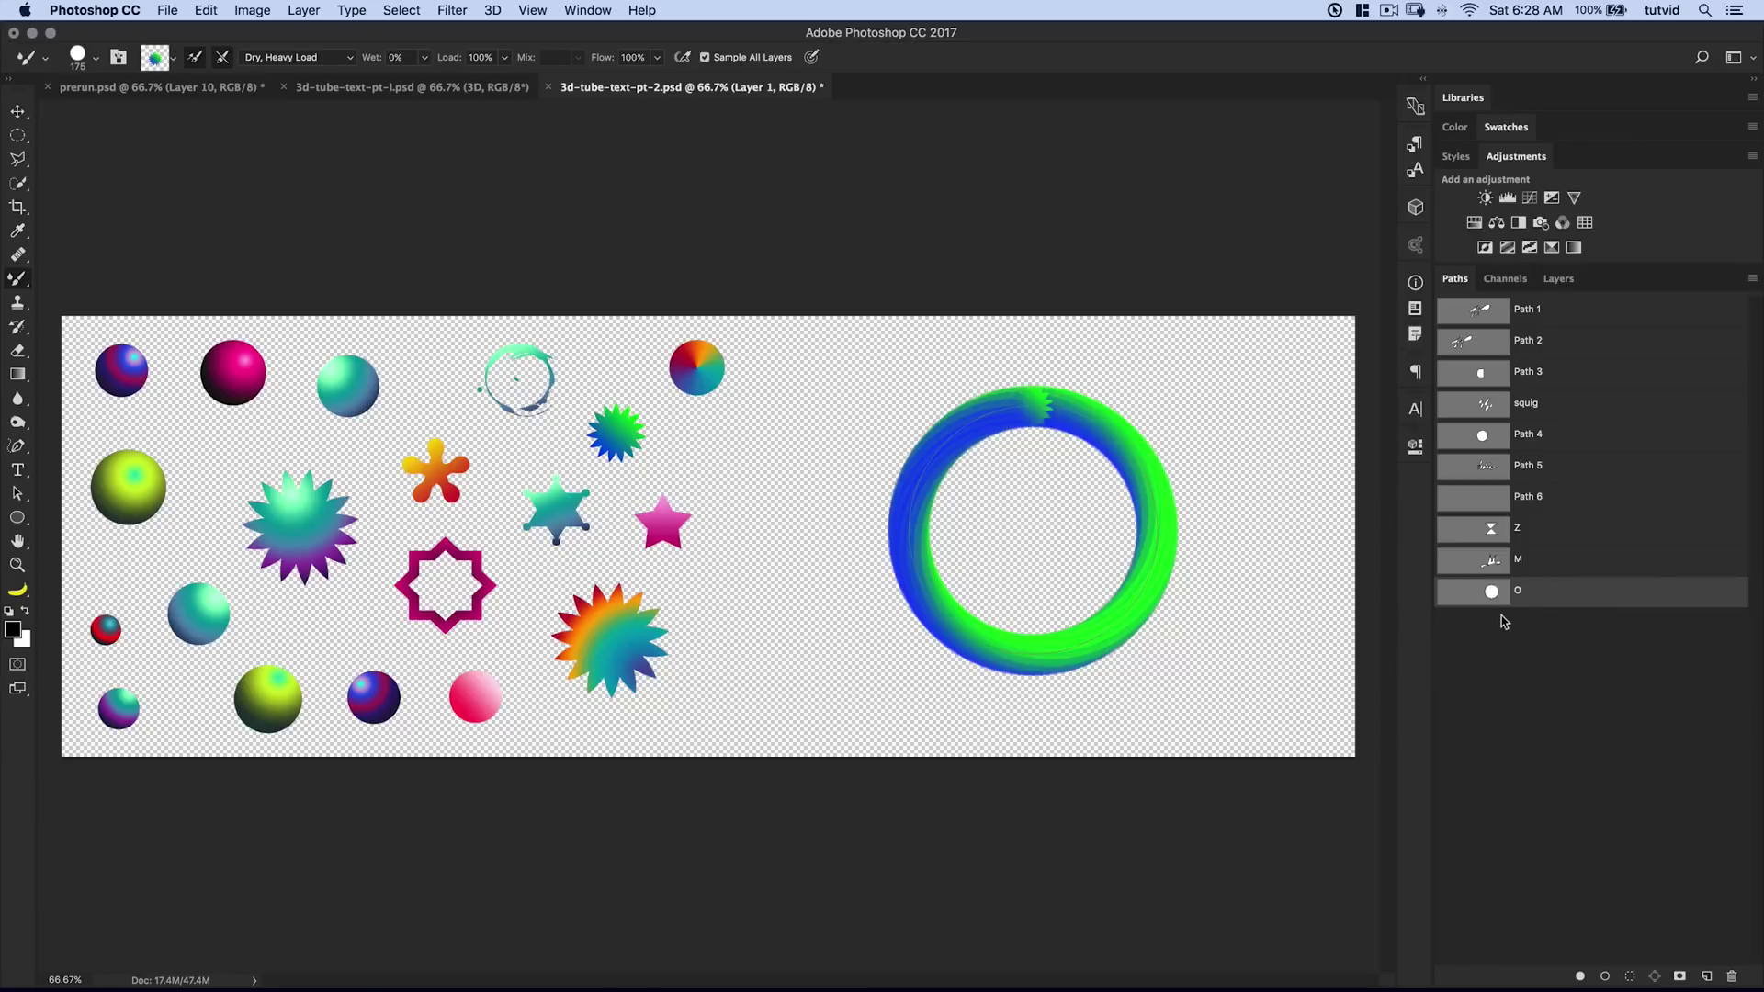
Free-transform path O about 27° counter-clockwise and accept converting the live shape to a regular path
left_click(17, 493)
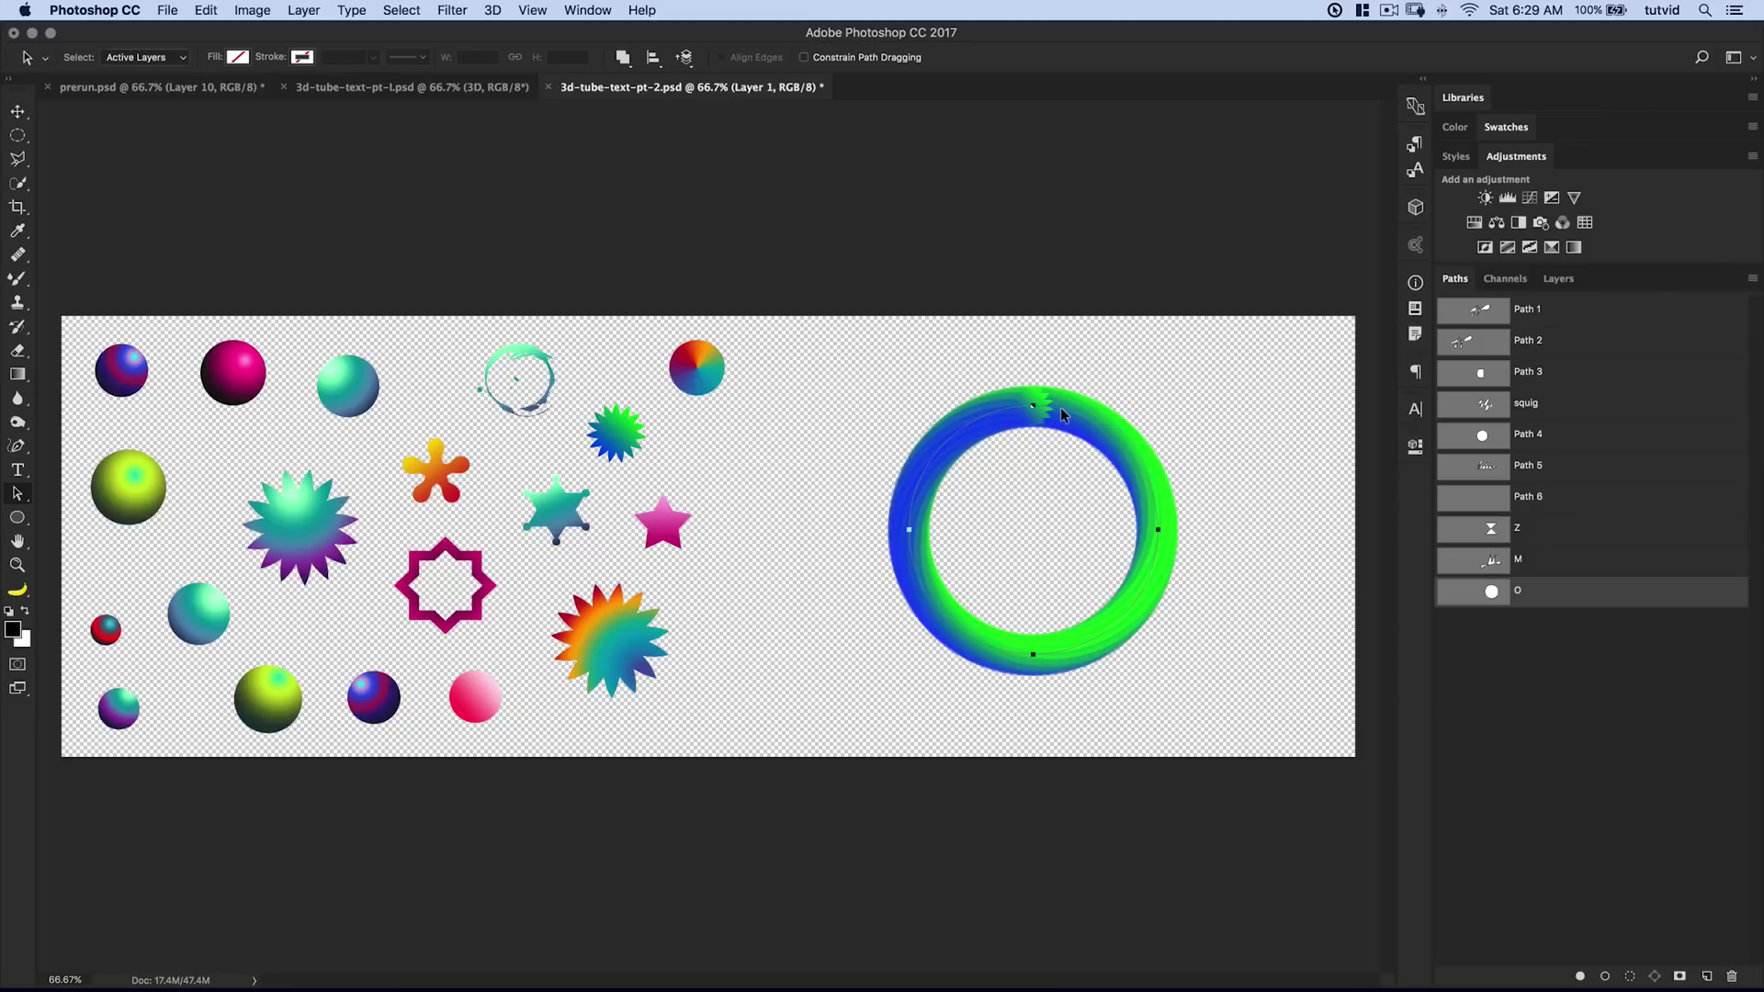
left_click(205, 12)
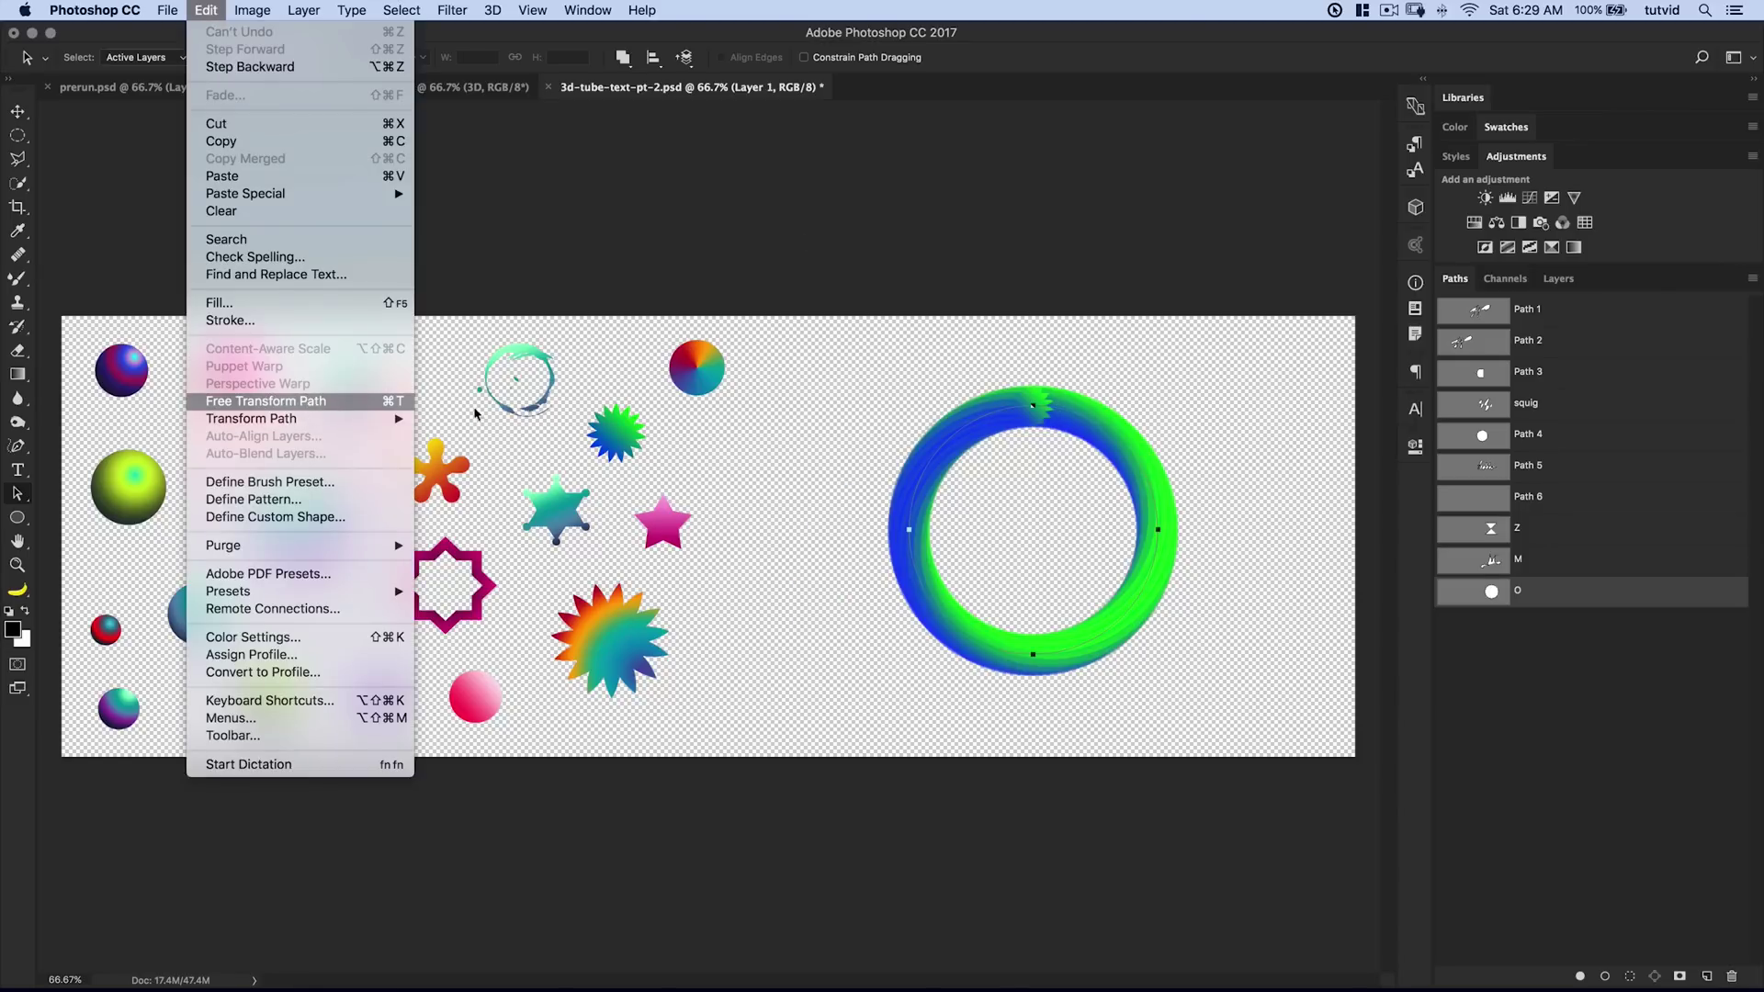
key("super+t")
left_click_drag(1182, 398, 1113, 328)
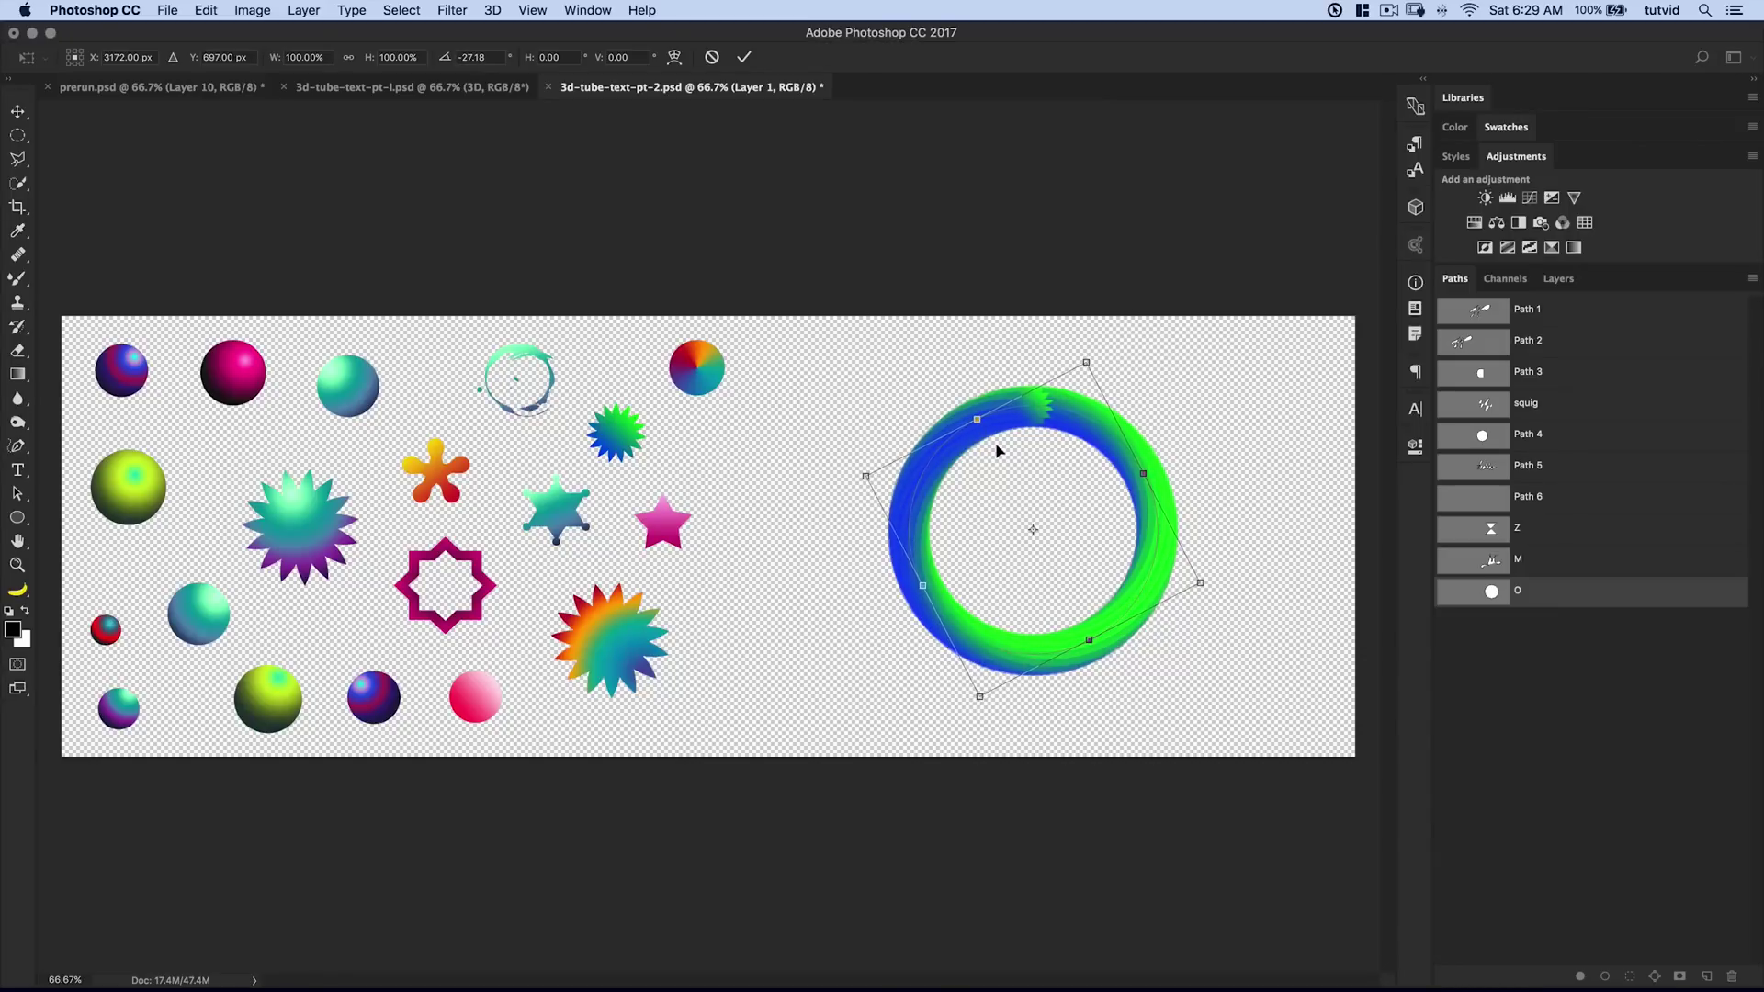
key("a")
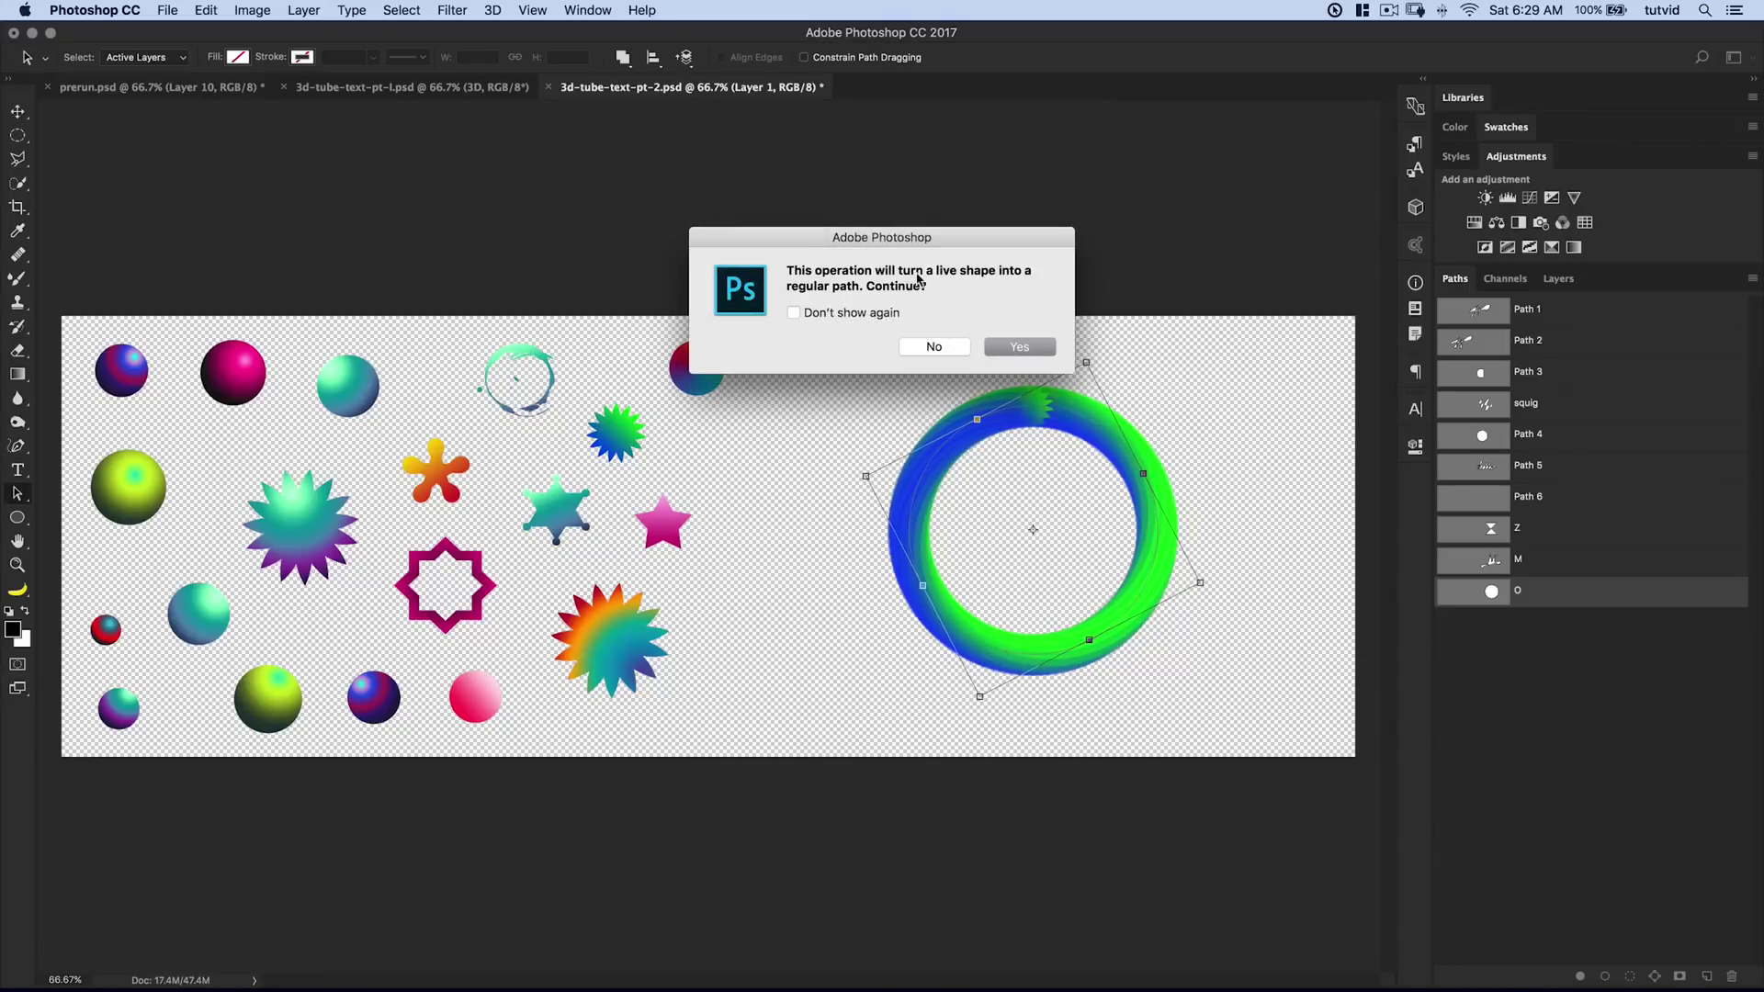
left_click(1036, 351)
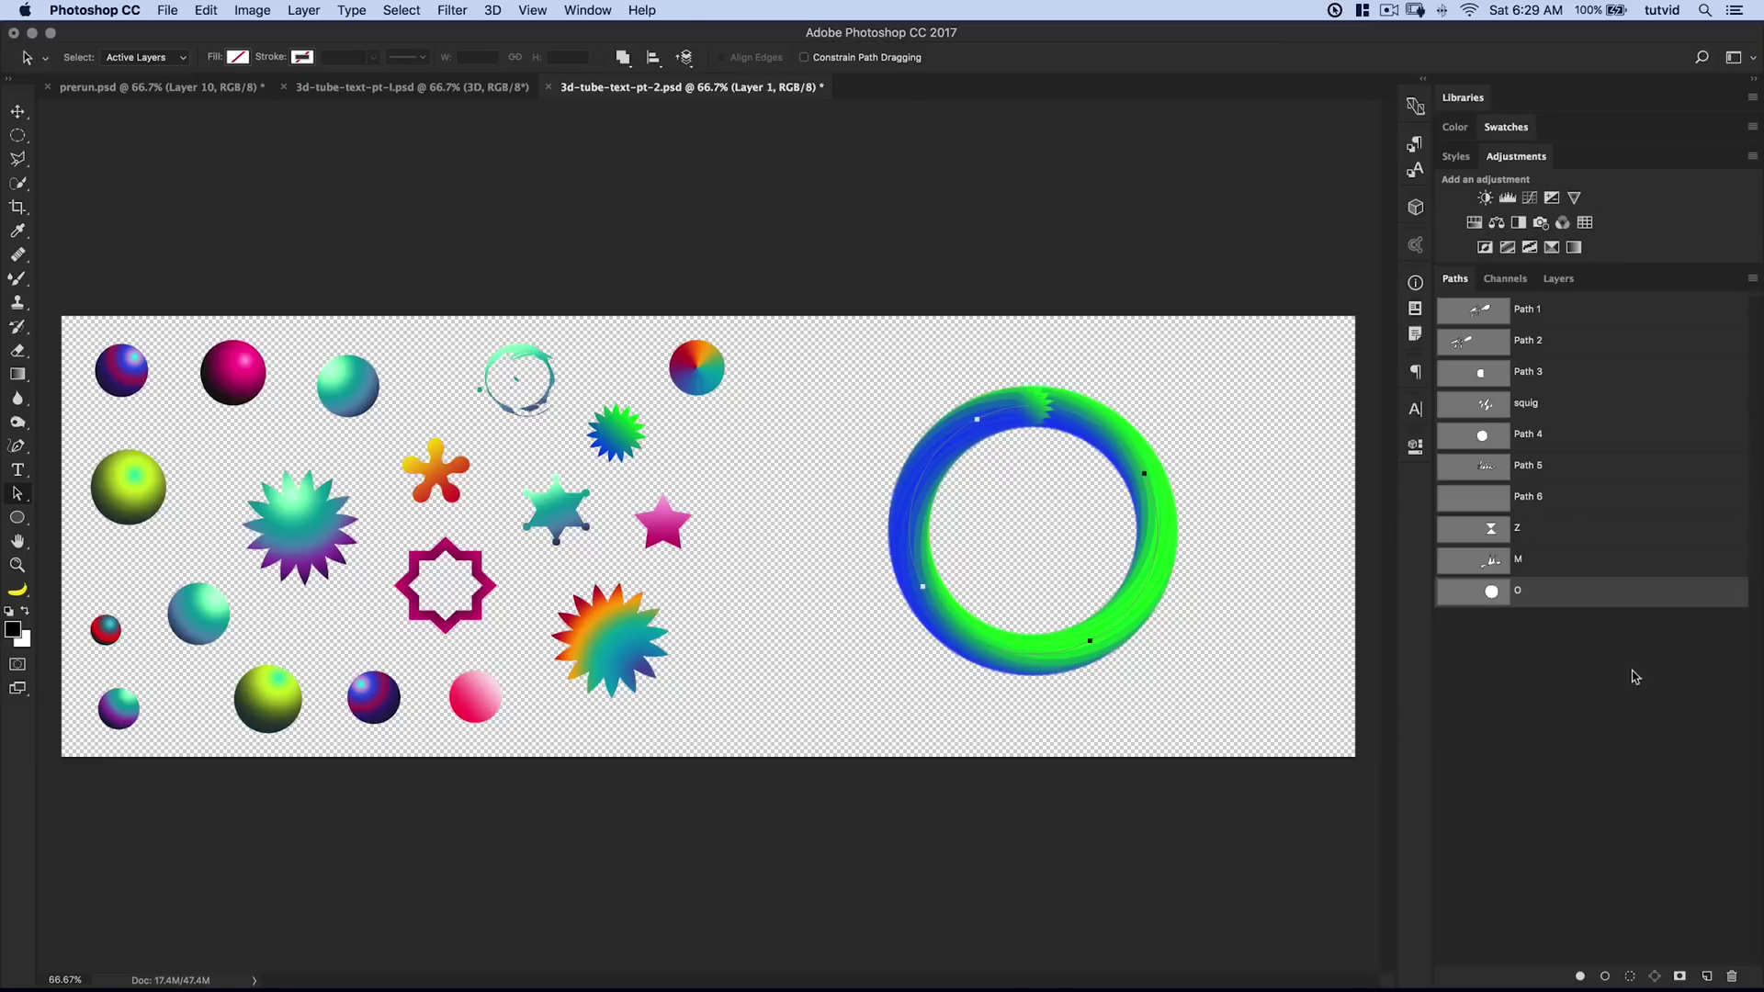
Add Layer 2 and stroke the rotated O path onto it with the Mixer Brush Tool
left_click(1558, 278)
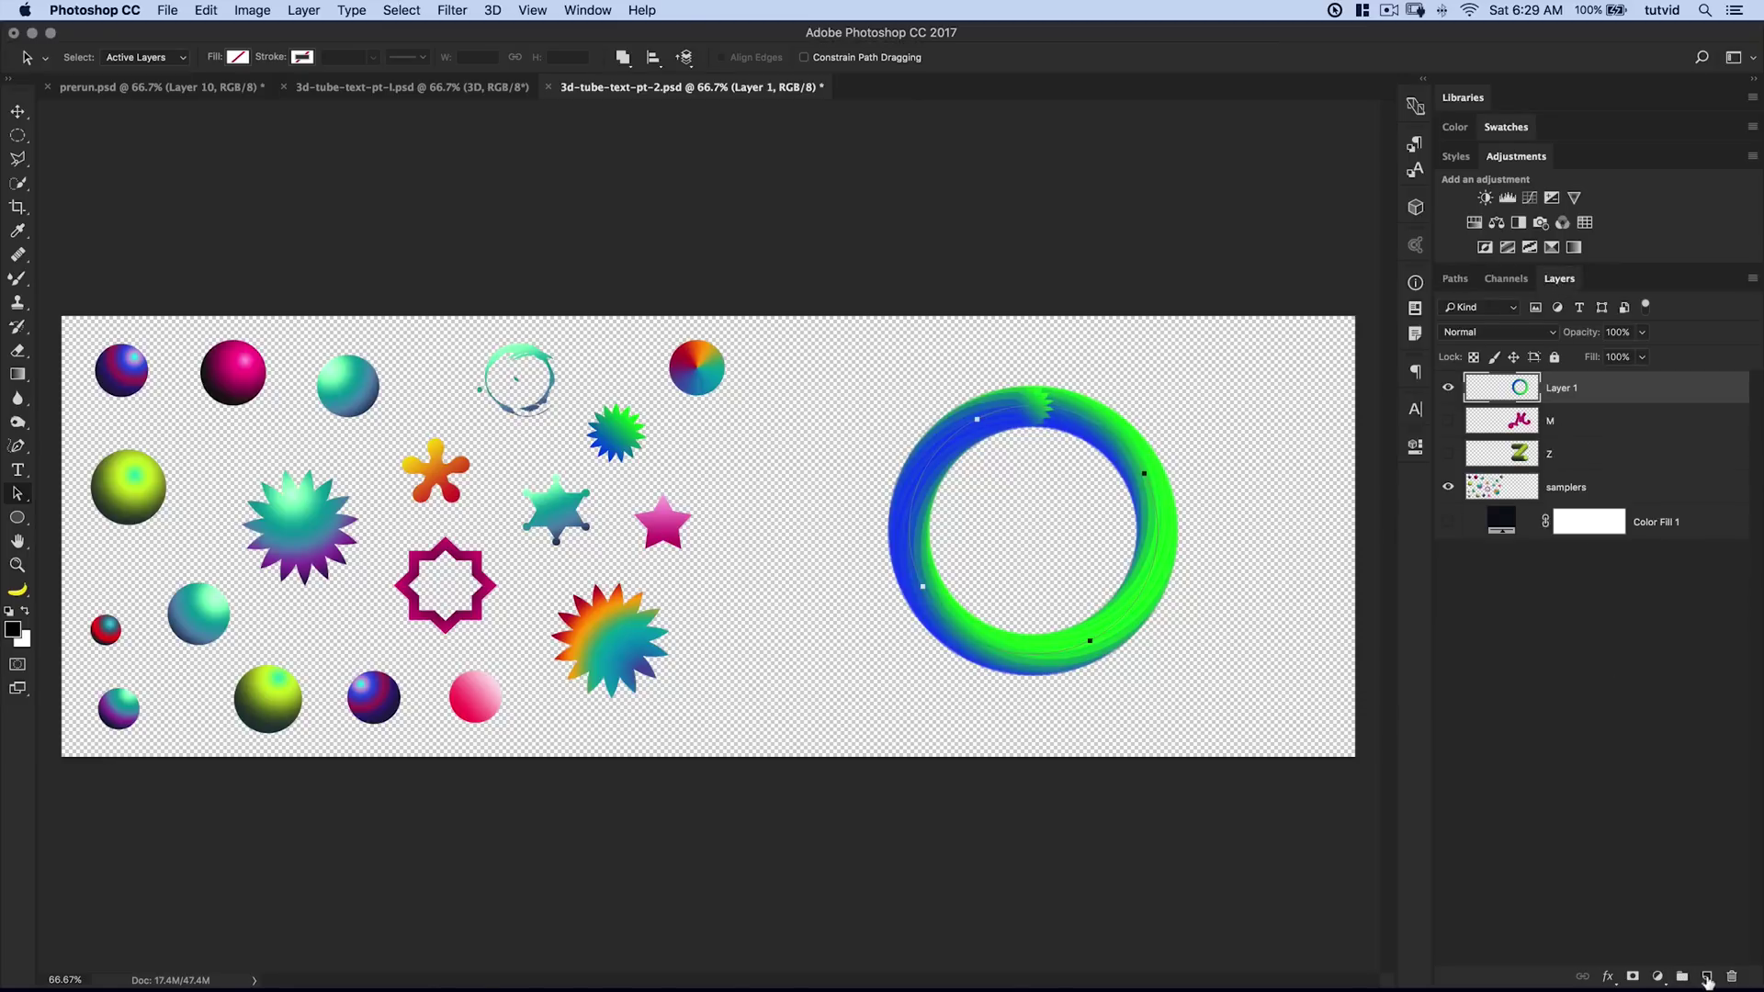
left_click(1707, 977)
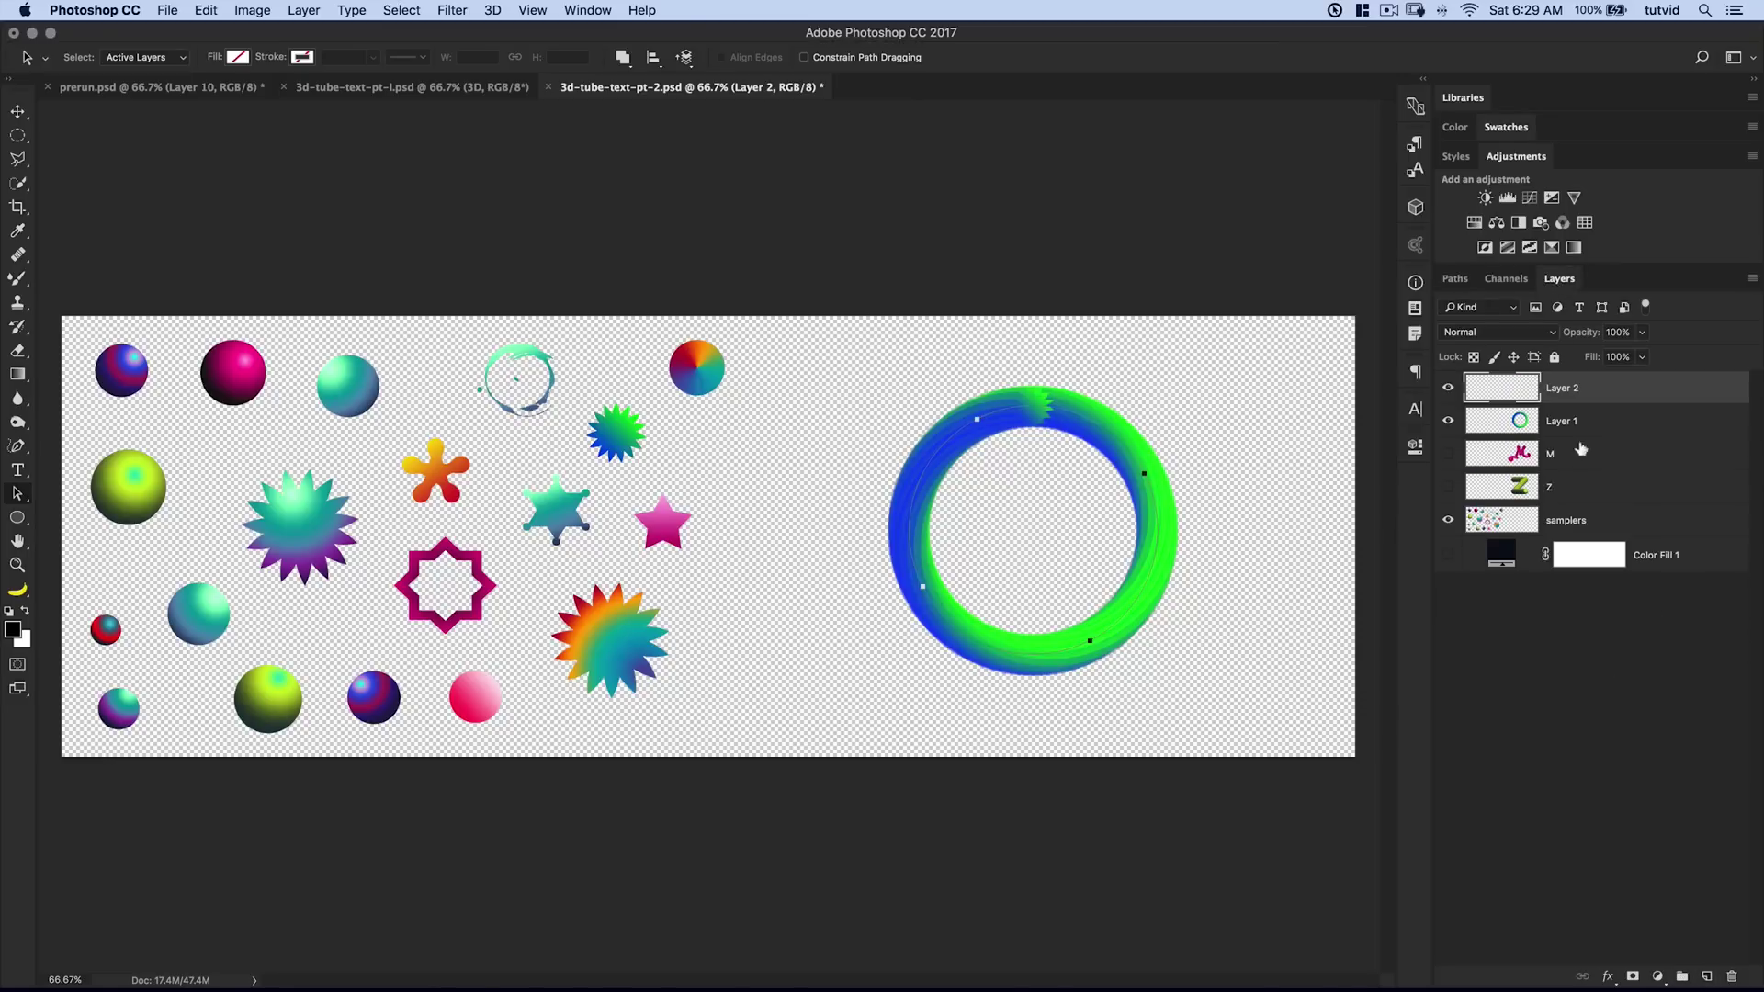
left_click(1454, 279)
right_click(1569, 590)
left_click(1455, 678)
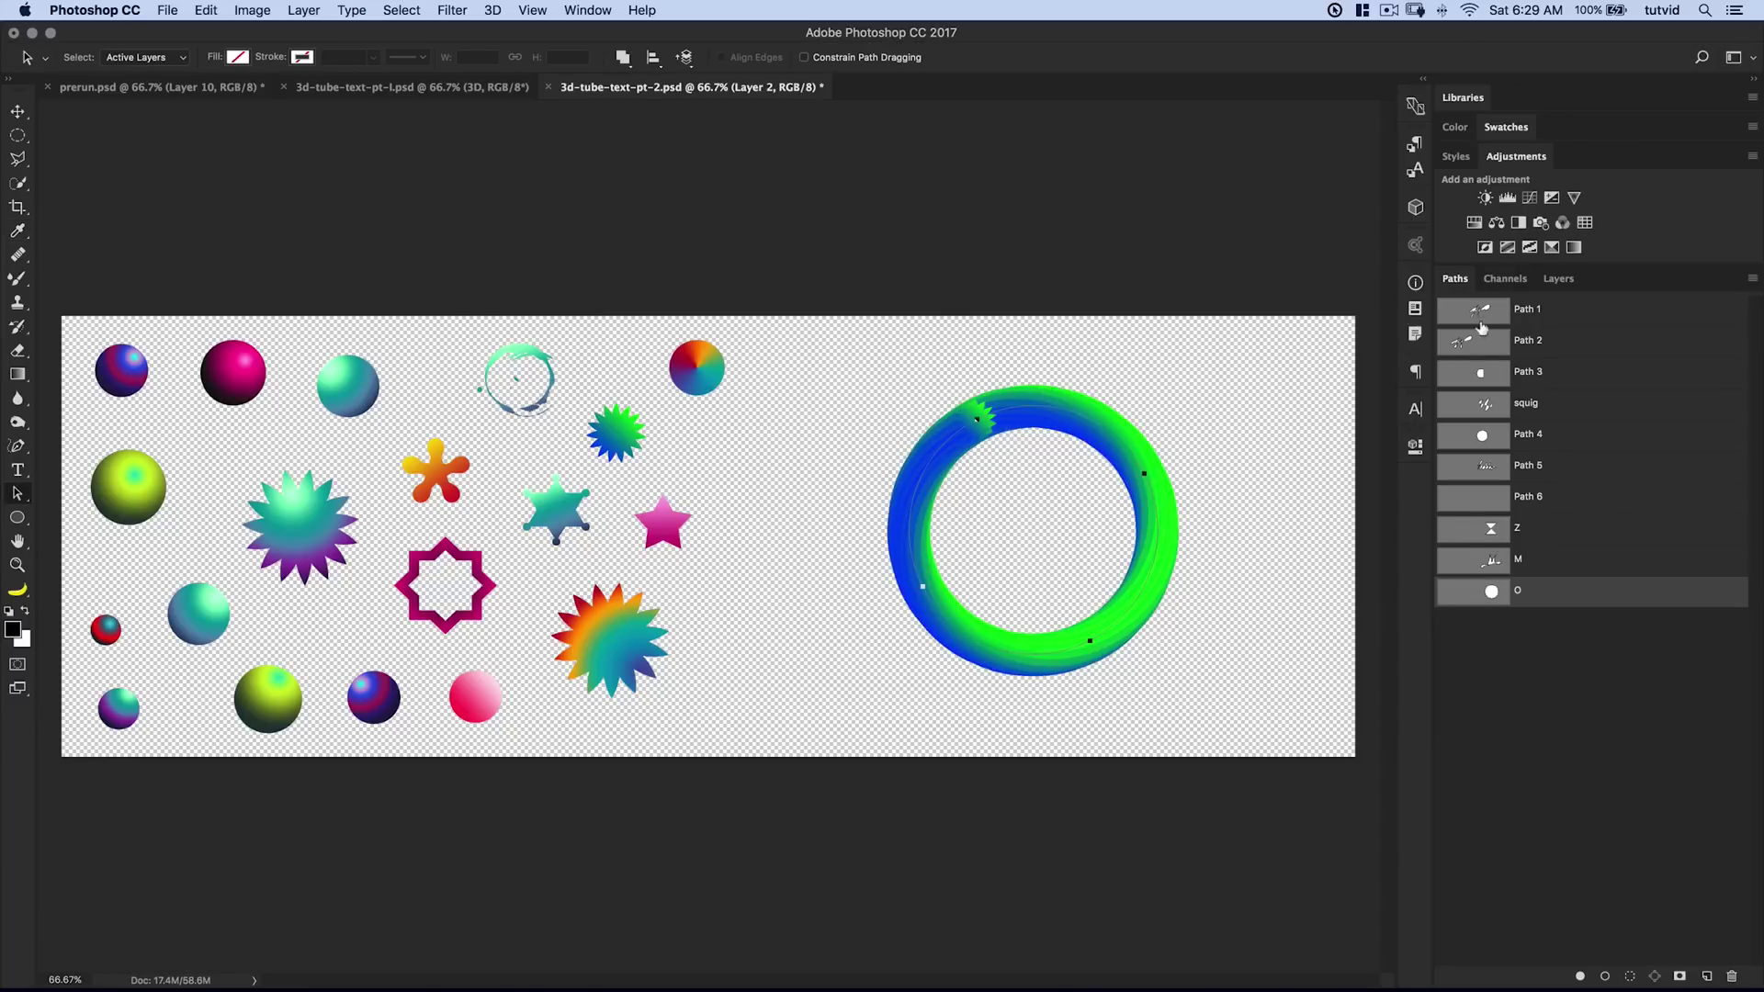
left_click(1558, 278)
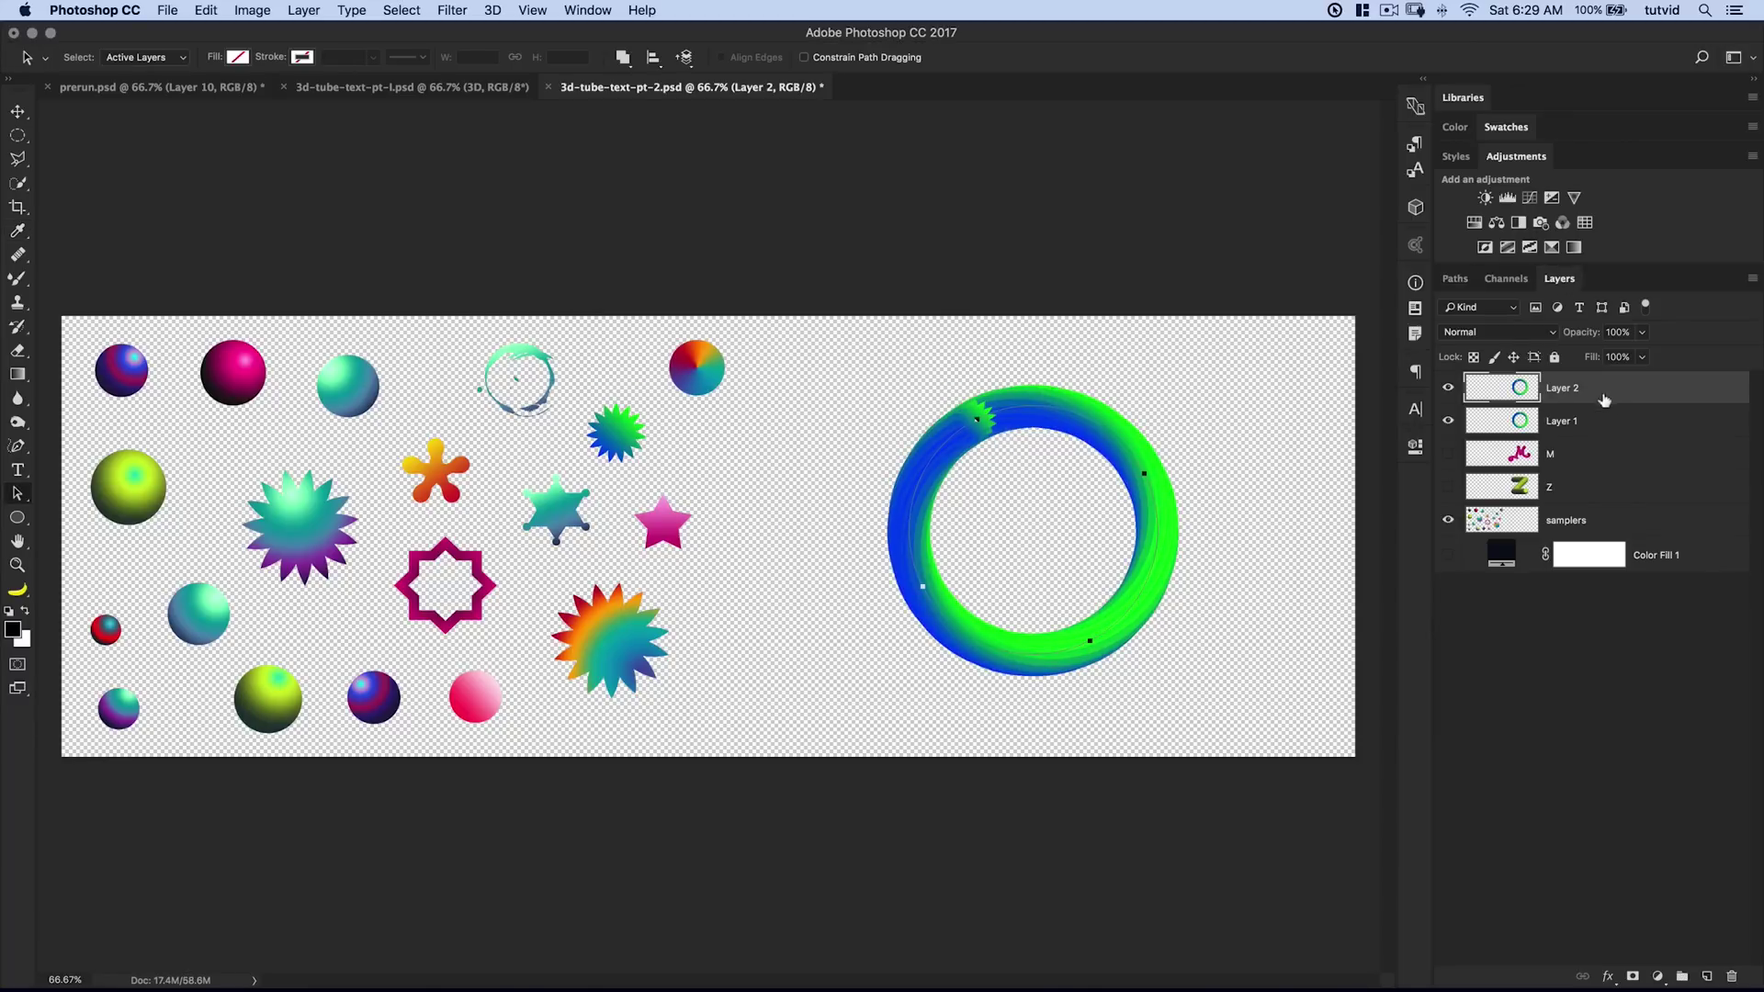
left_click(1454, 278)
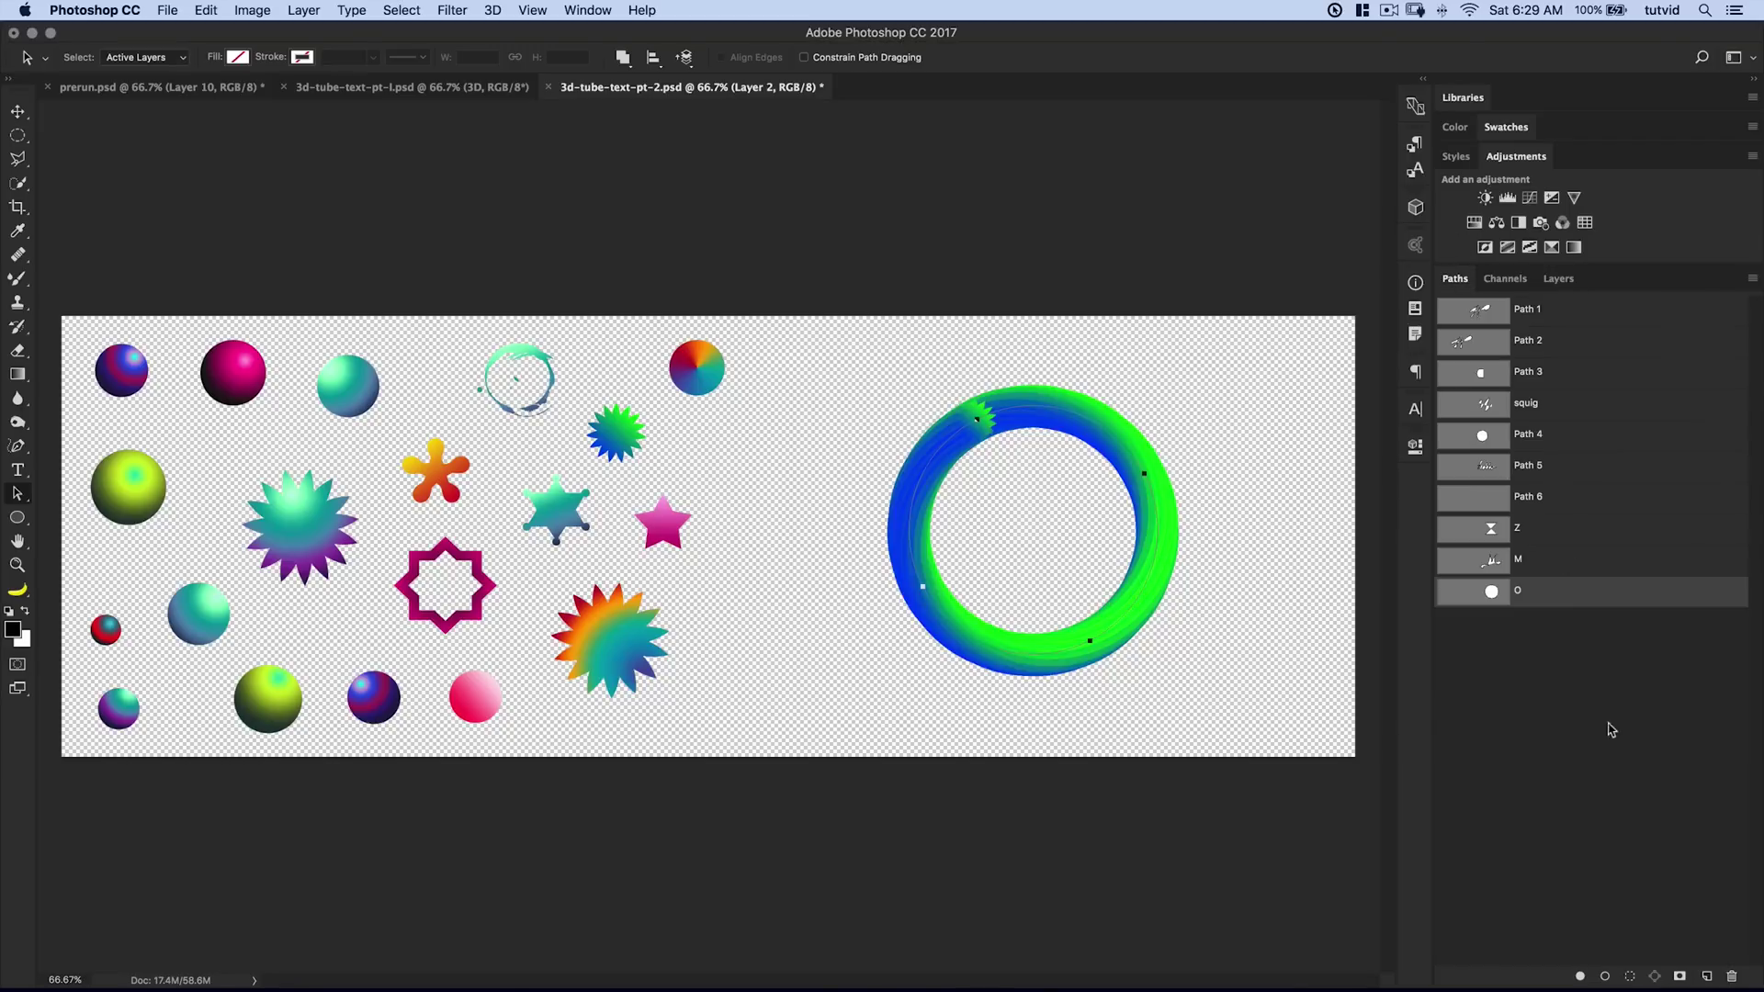
left_click(1558, 279)
Add a mask to Layer 2 and paint out the top-left seam with a 150 px Brush
left_click(1628, 976)
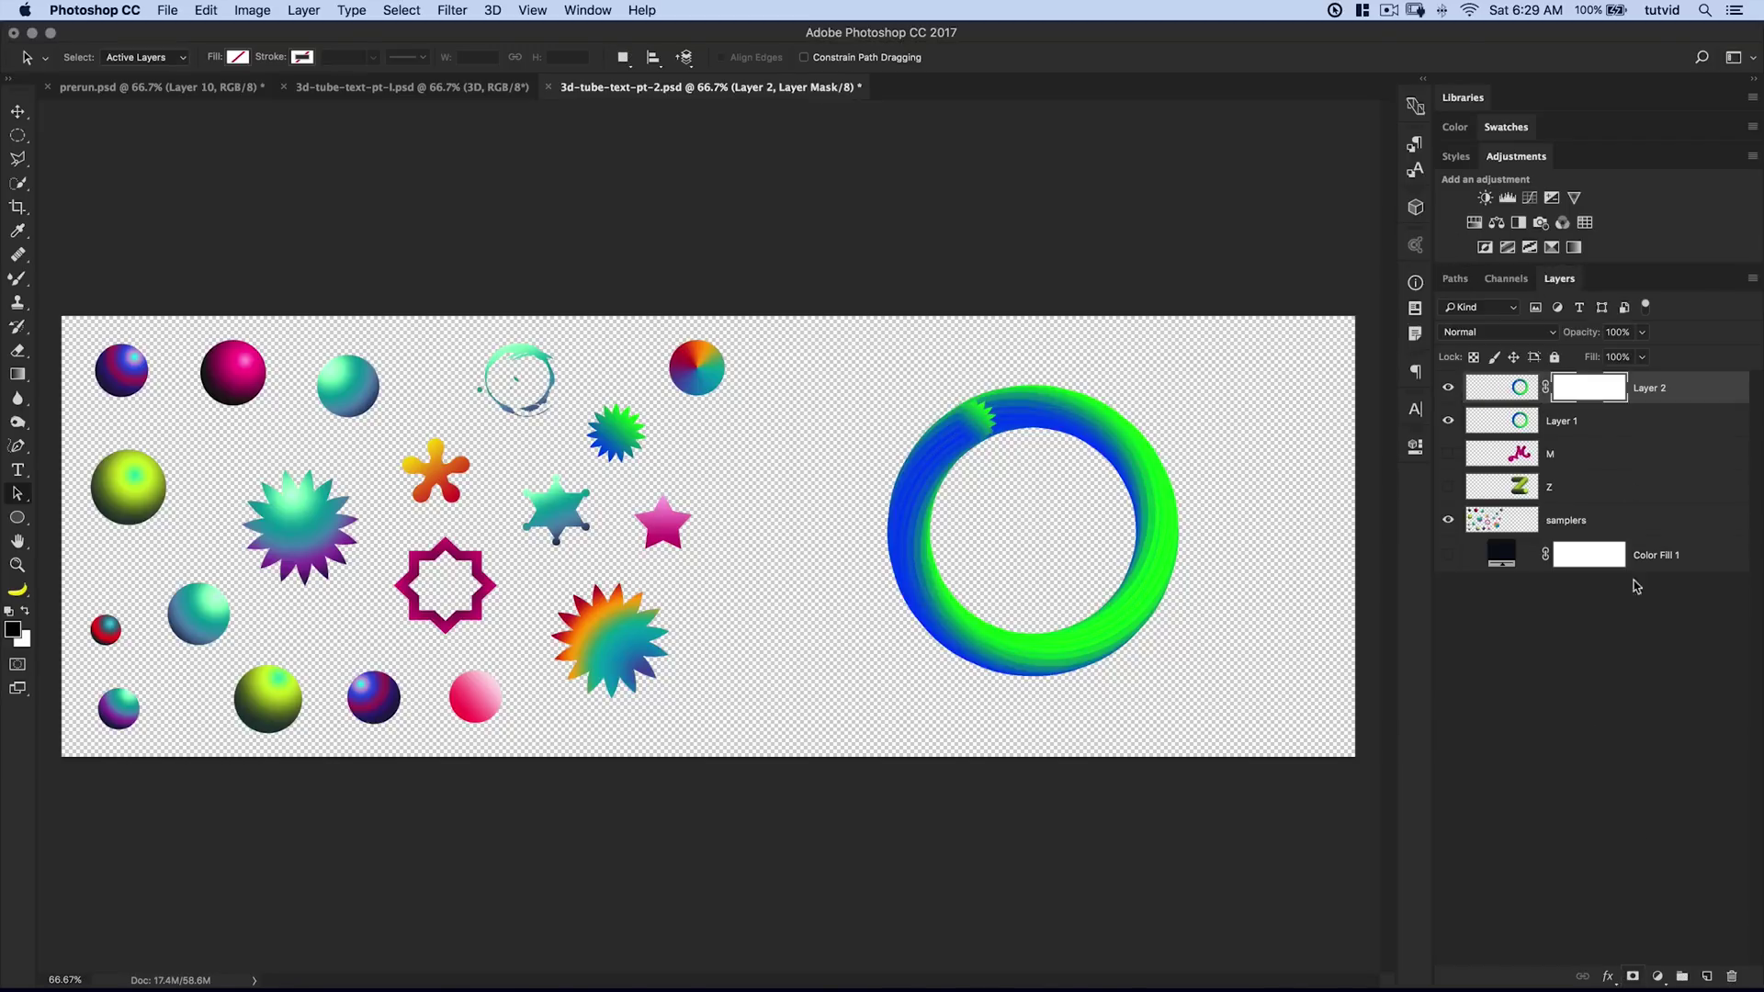
left_click(26, 283)
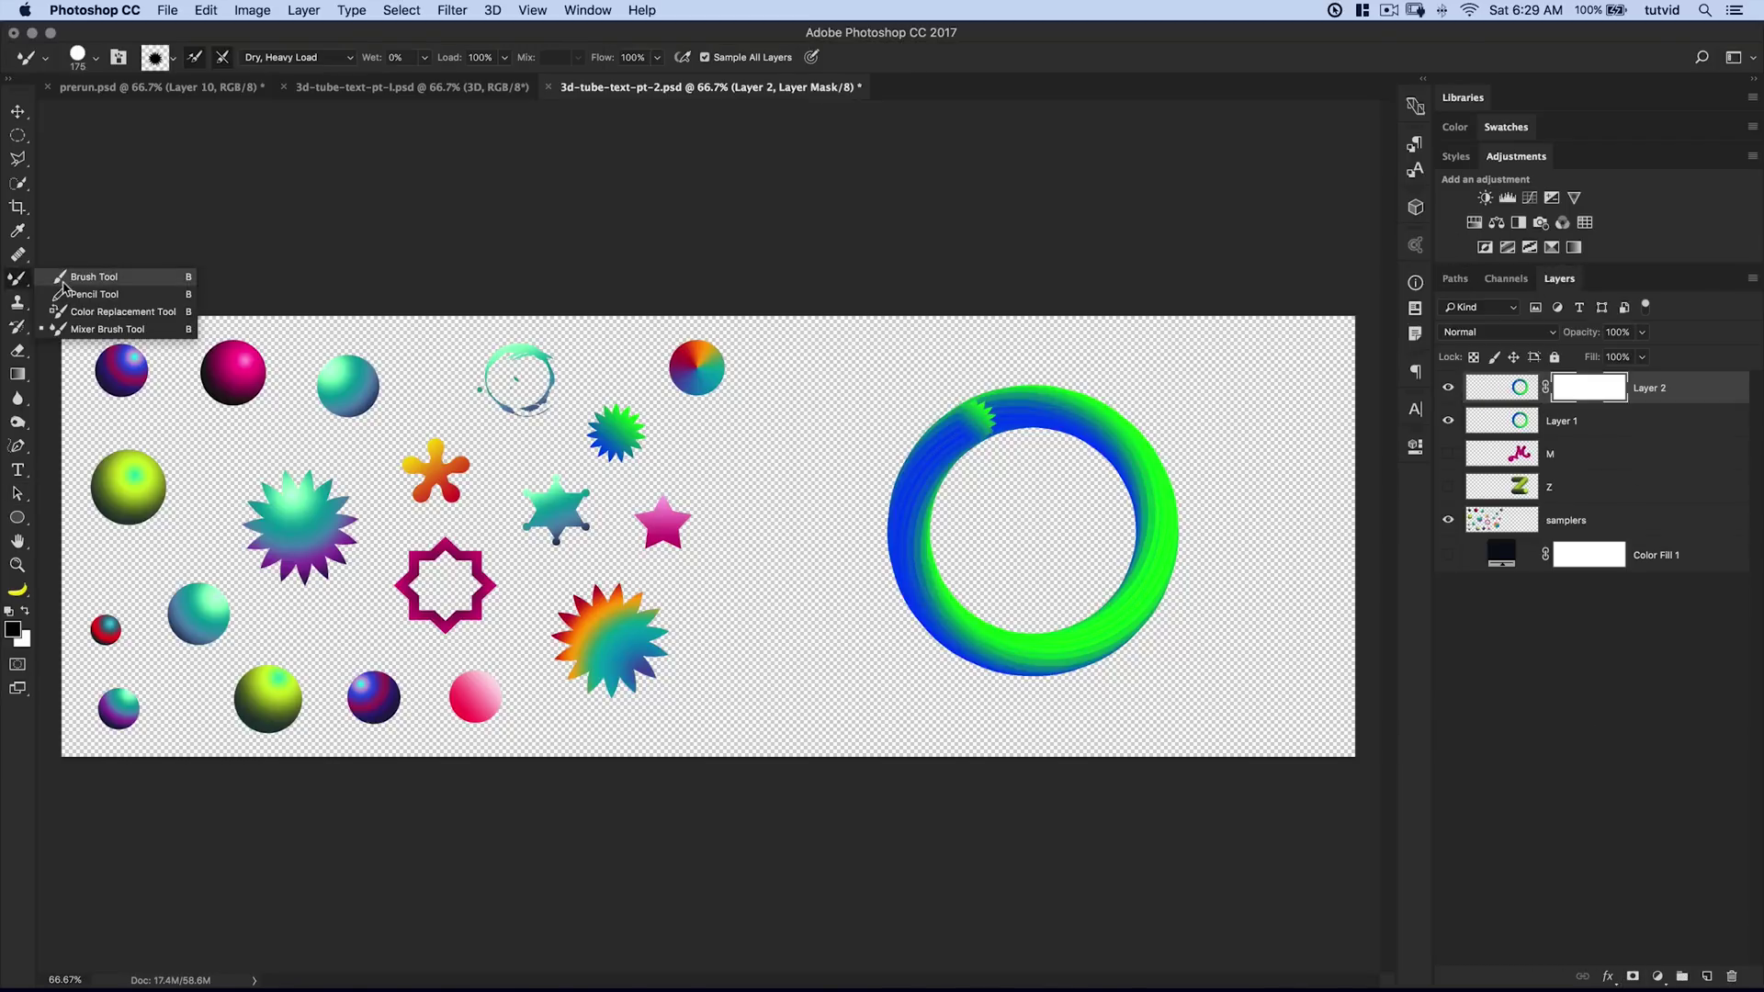
left_click(92, 277)
key("bracketleft")
key("bracketleft")
key("bracketleft")
key("bracketleft")
key("bracketleft")
key("bracketleft")
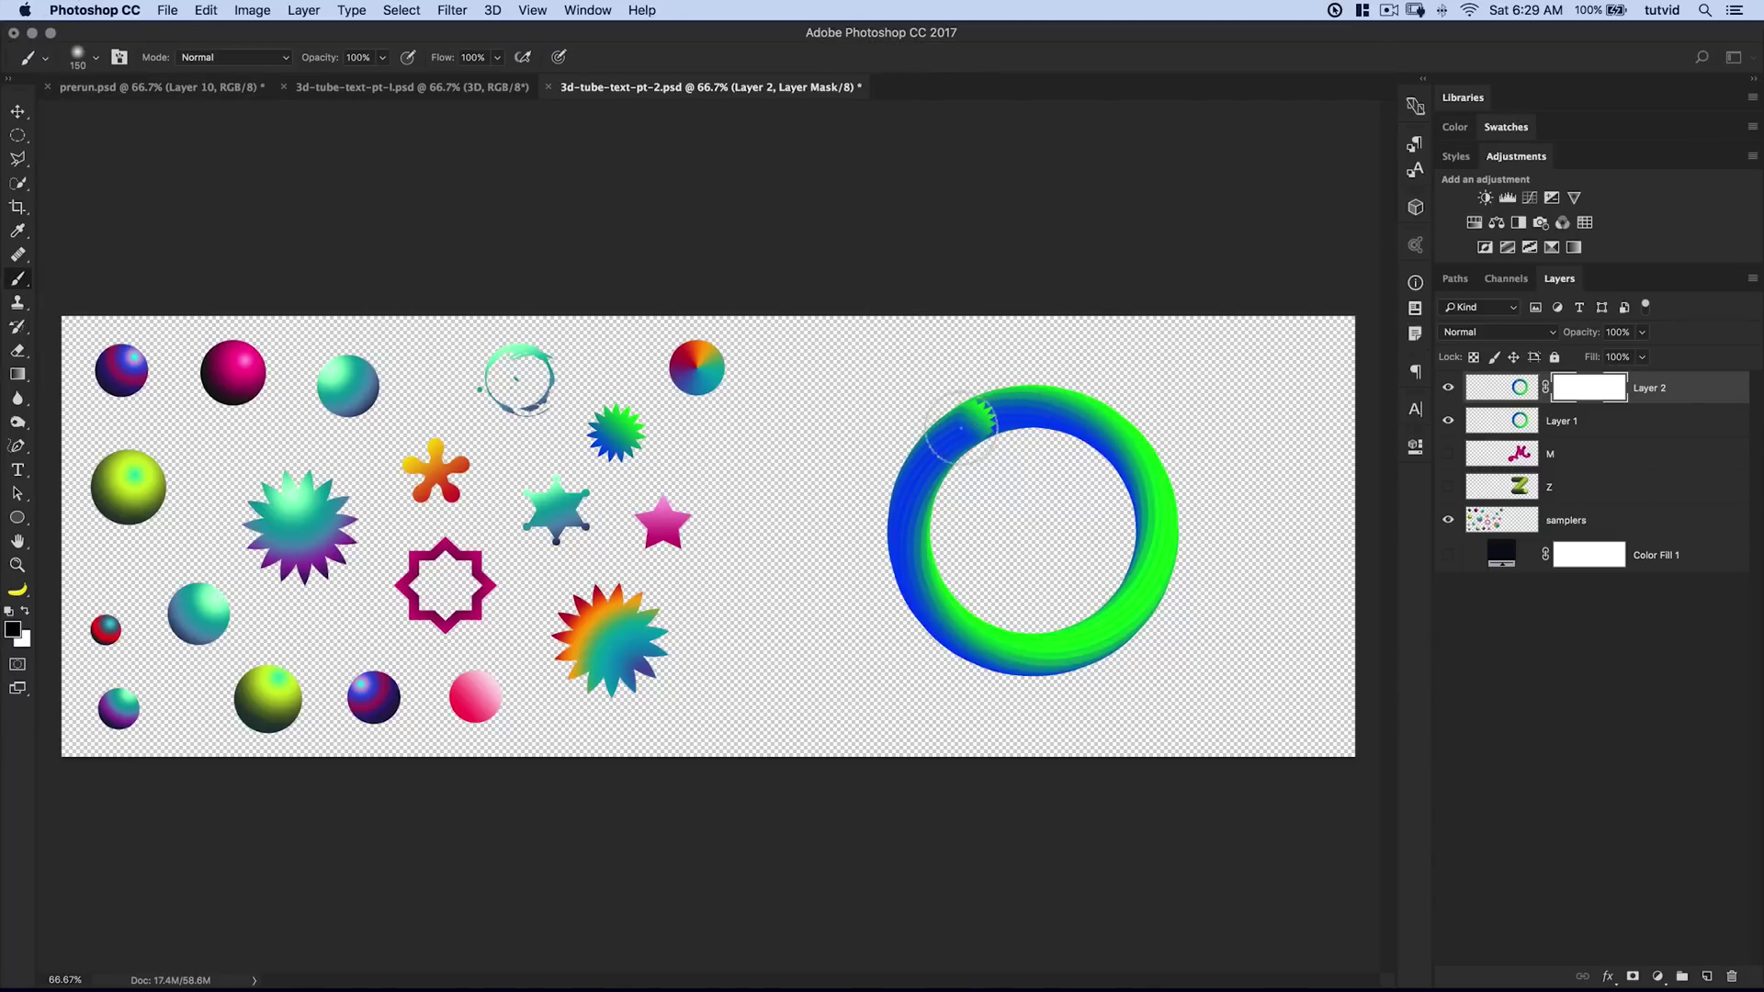
mouse_move(978, 418)
left_mouse_down()
mouse_move(974, 404)
mouse_move(992, 424)
mouse_move(945, 413)
left_mouse_up()
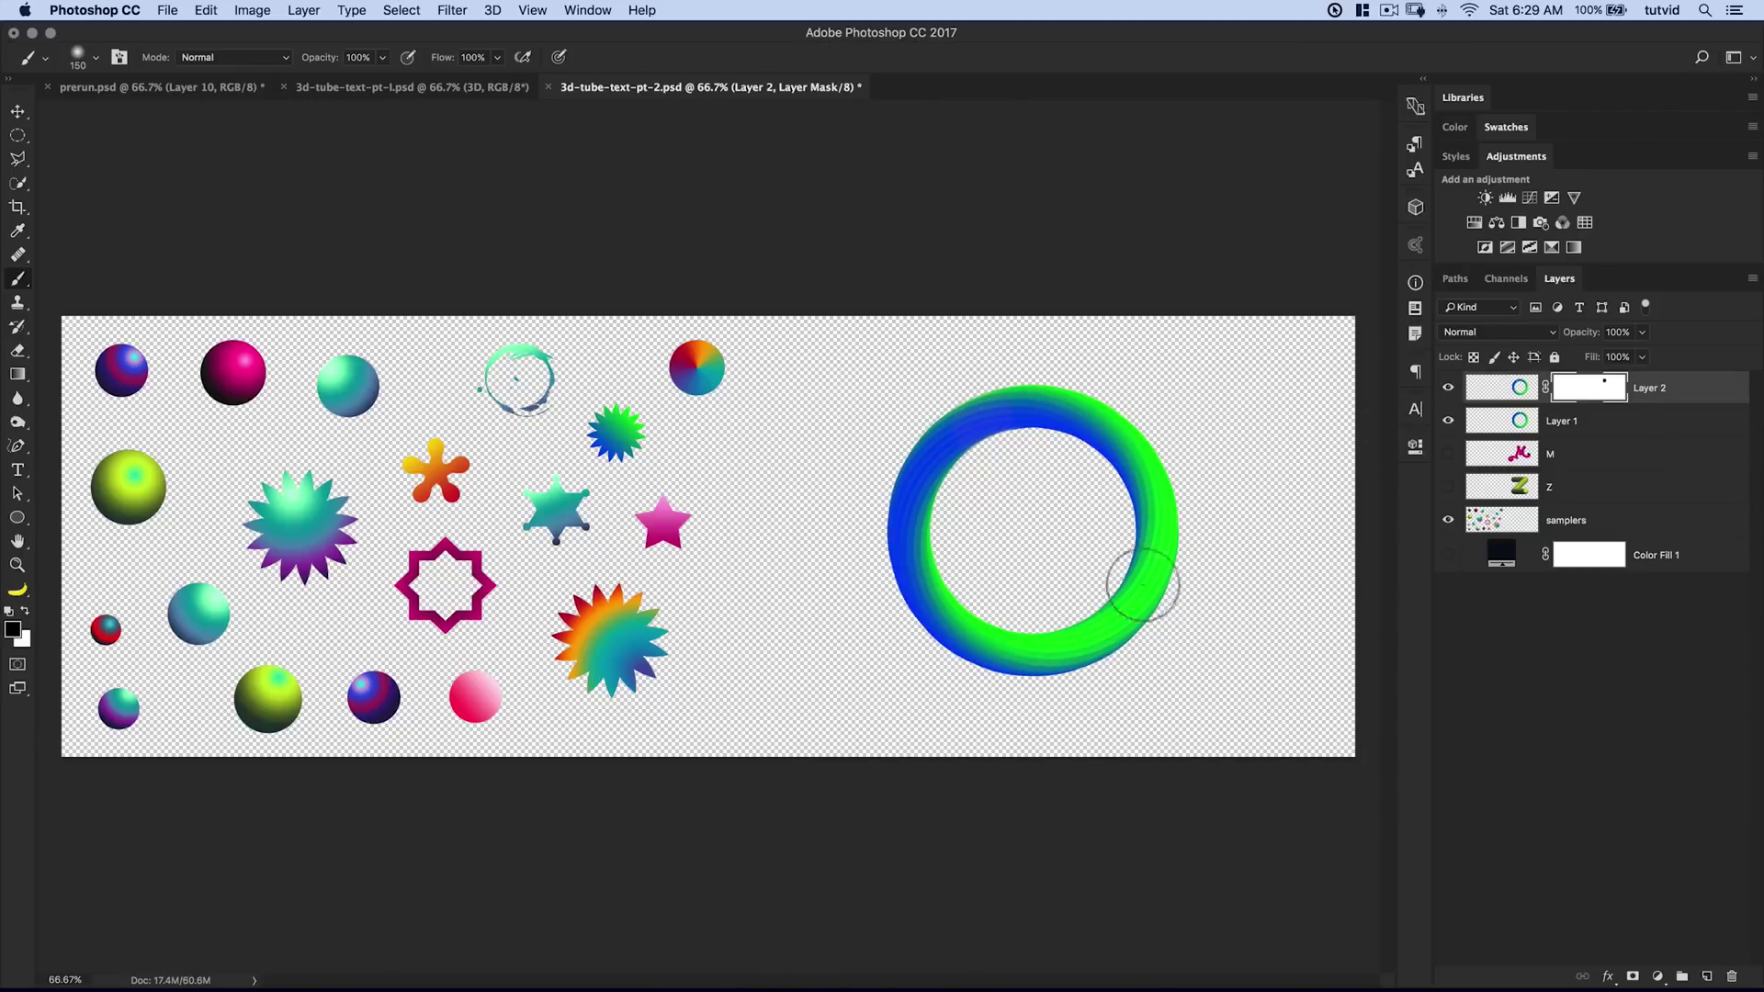
left_click(1618, 421, "shift")
left_click(1689, 395)
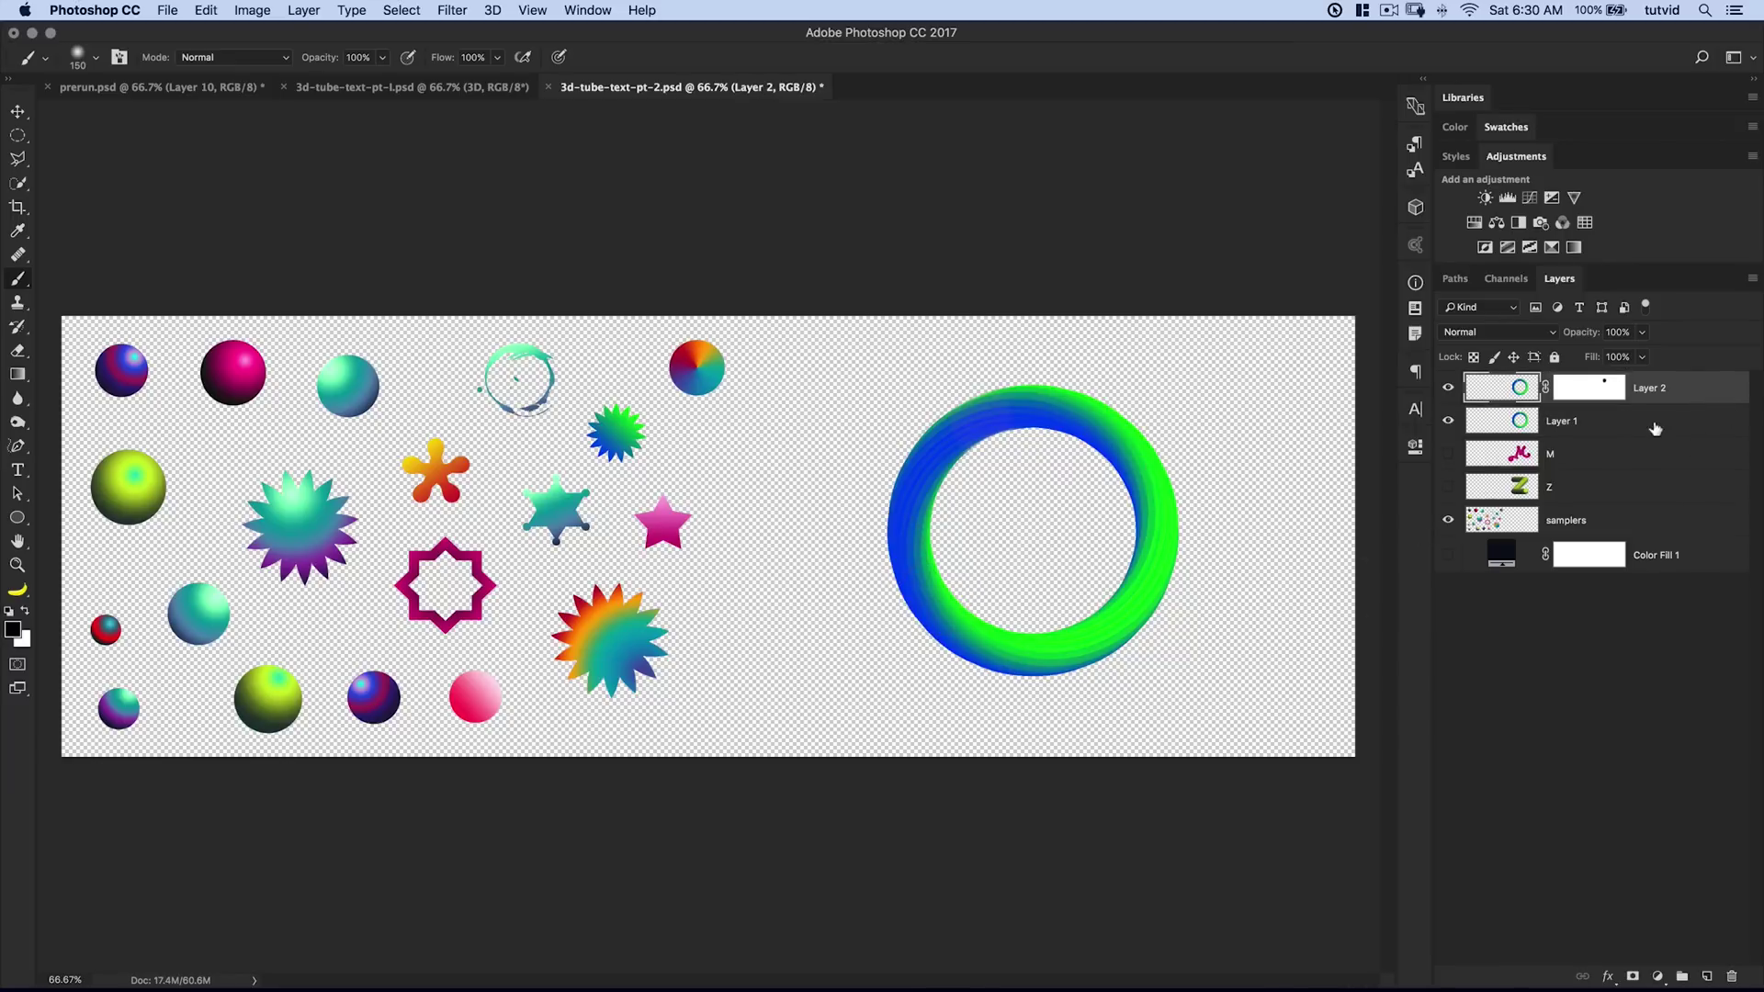
Group Layer 1 and Layer 2 as 'O' and turn on the Color Fill 1 navy background
left_click(1641, 423, "shift")
key("ctrl+g")
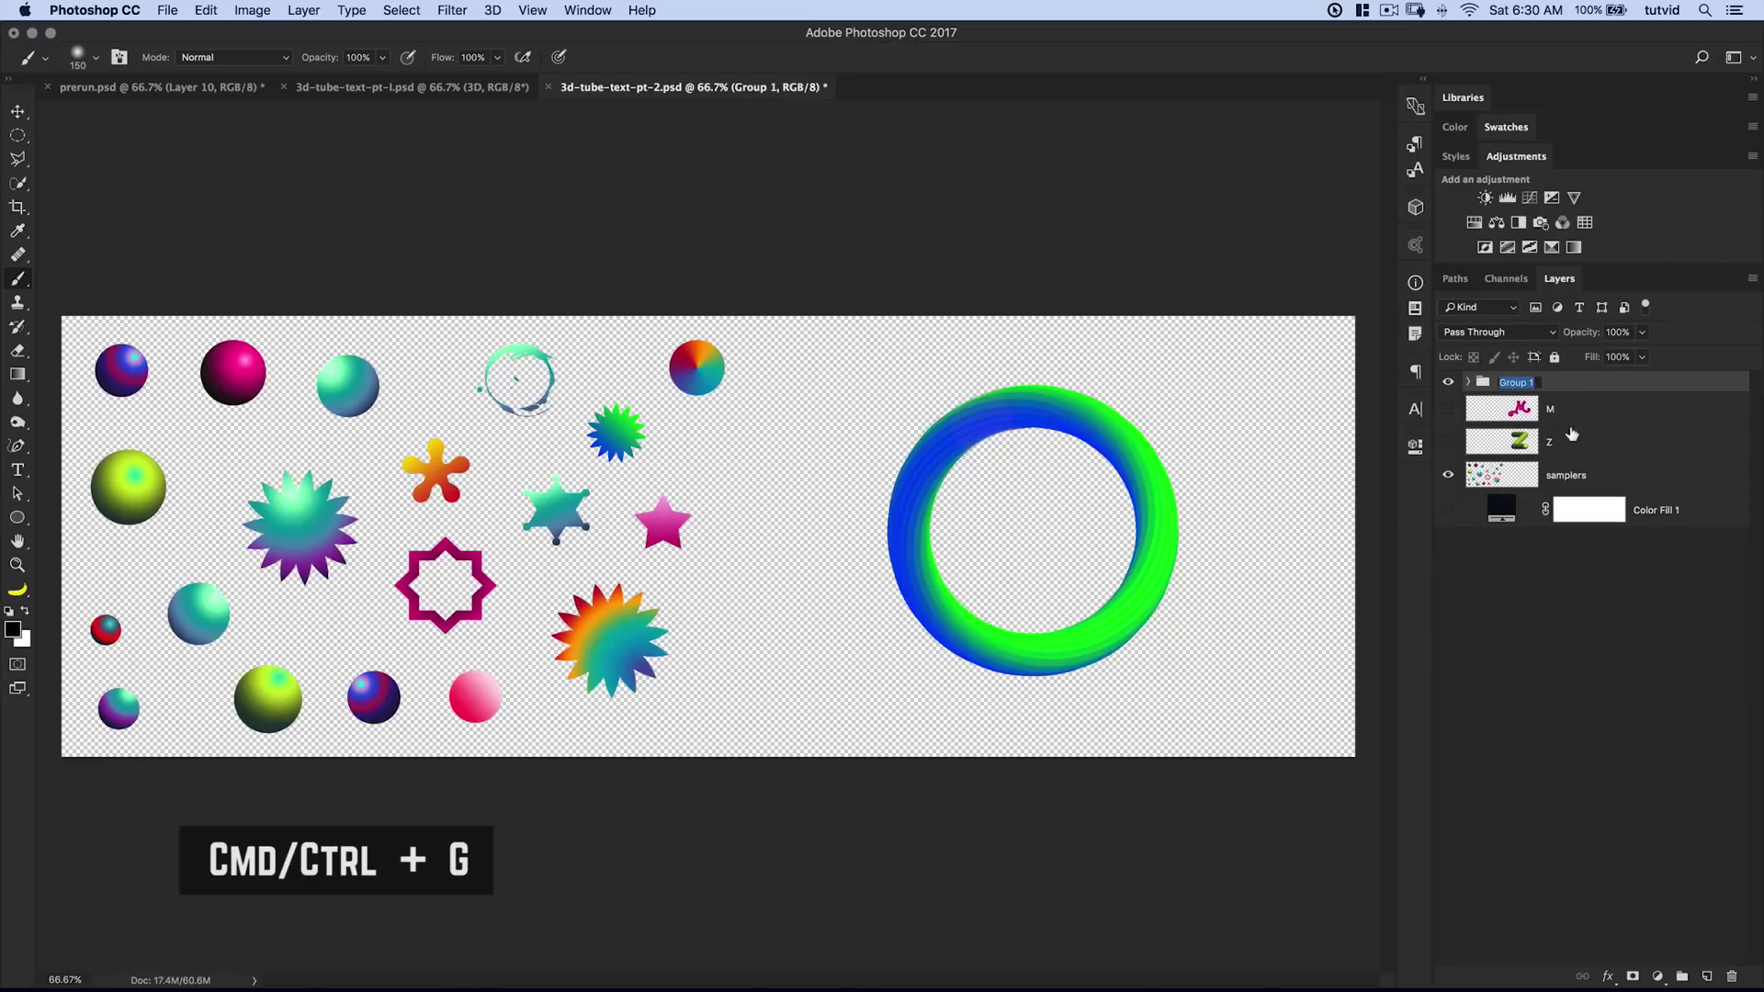
type("O")
key("Return")
left_click(1448, 509)
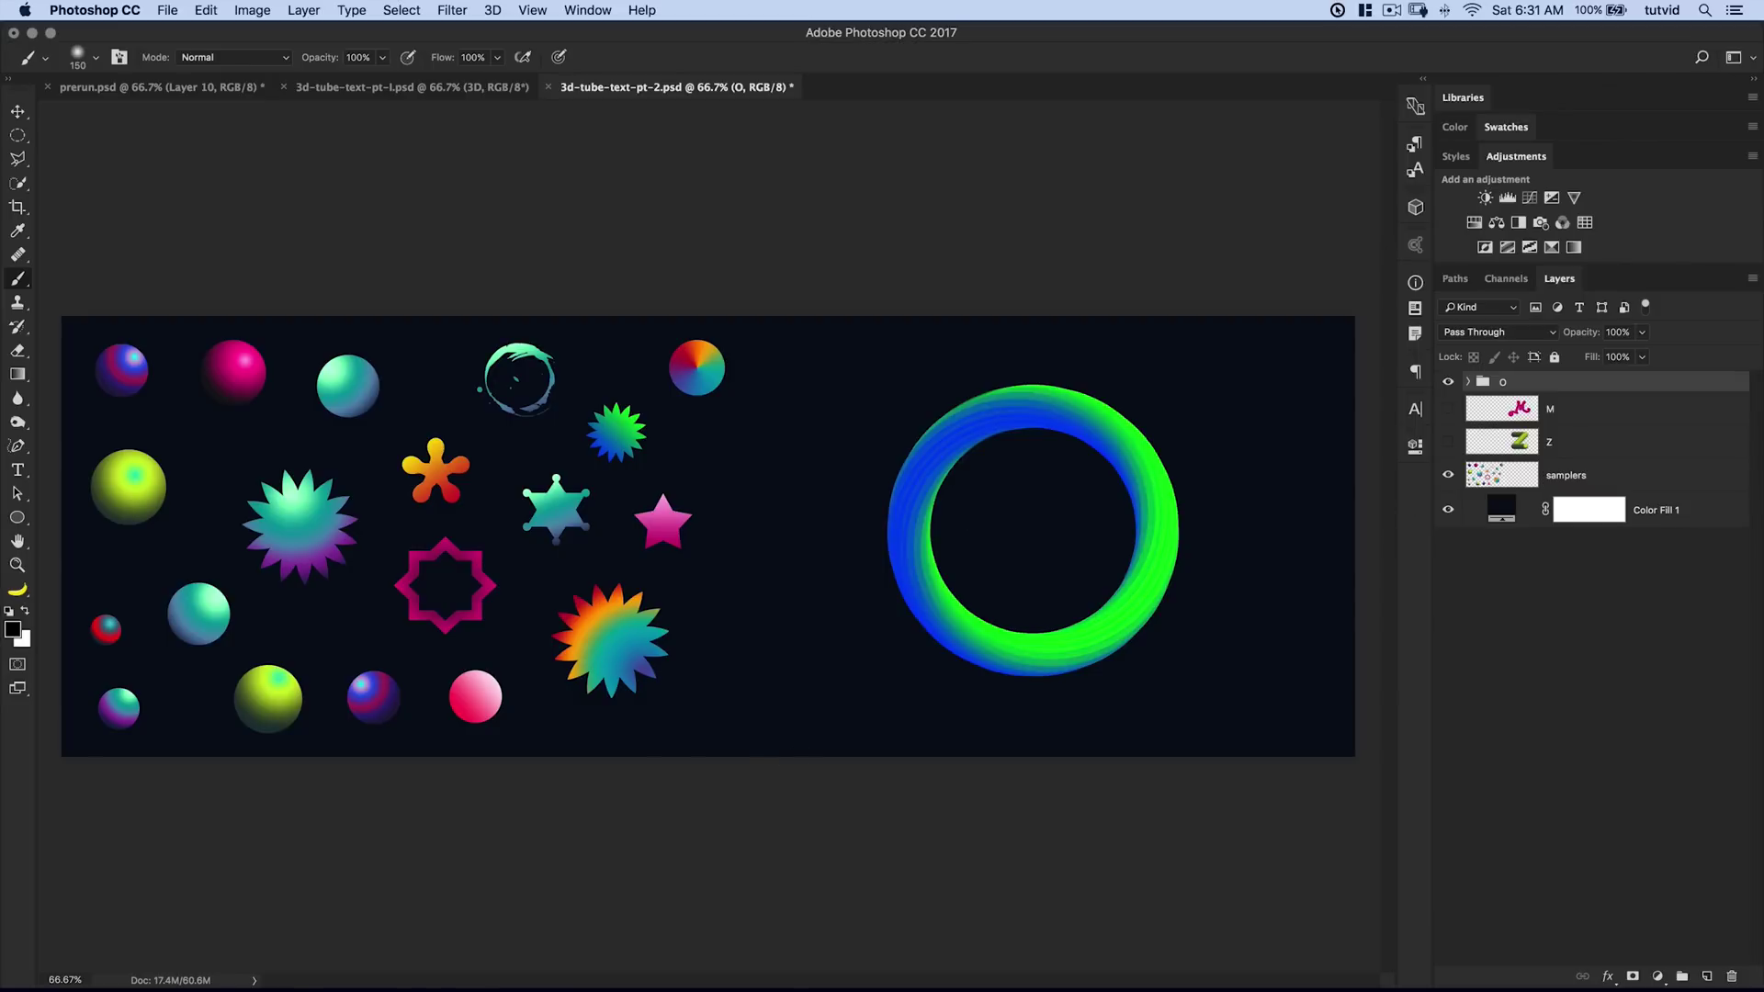
Create a new top layer named 'texture' and hide group O
left_click(1706, 977)
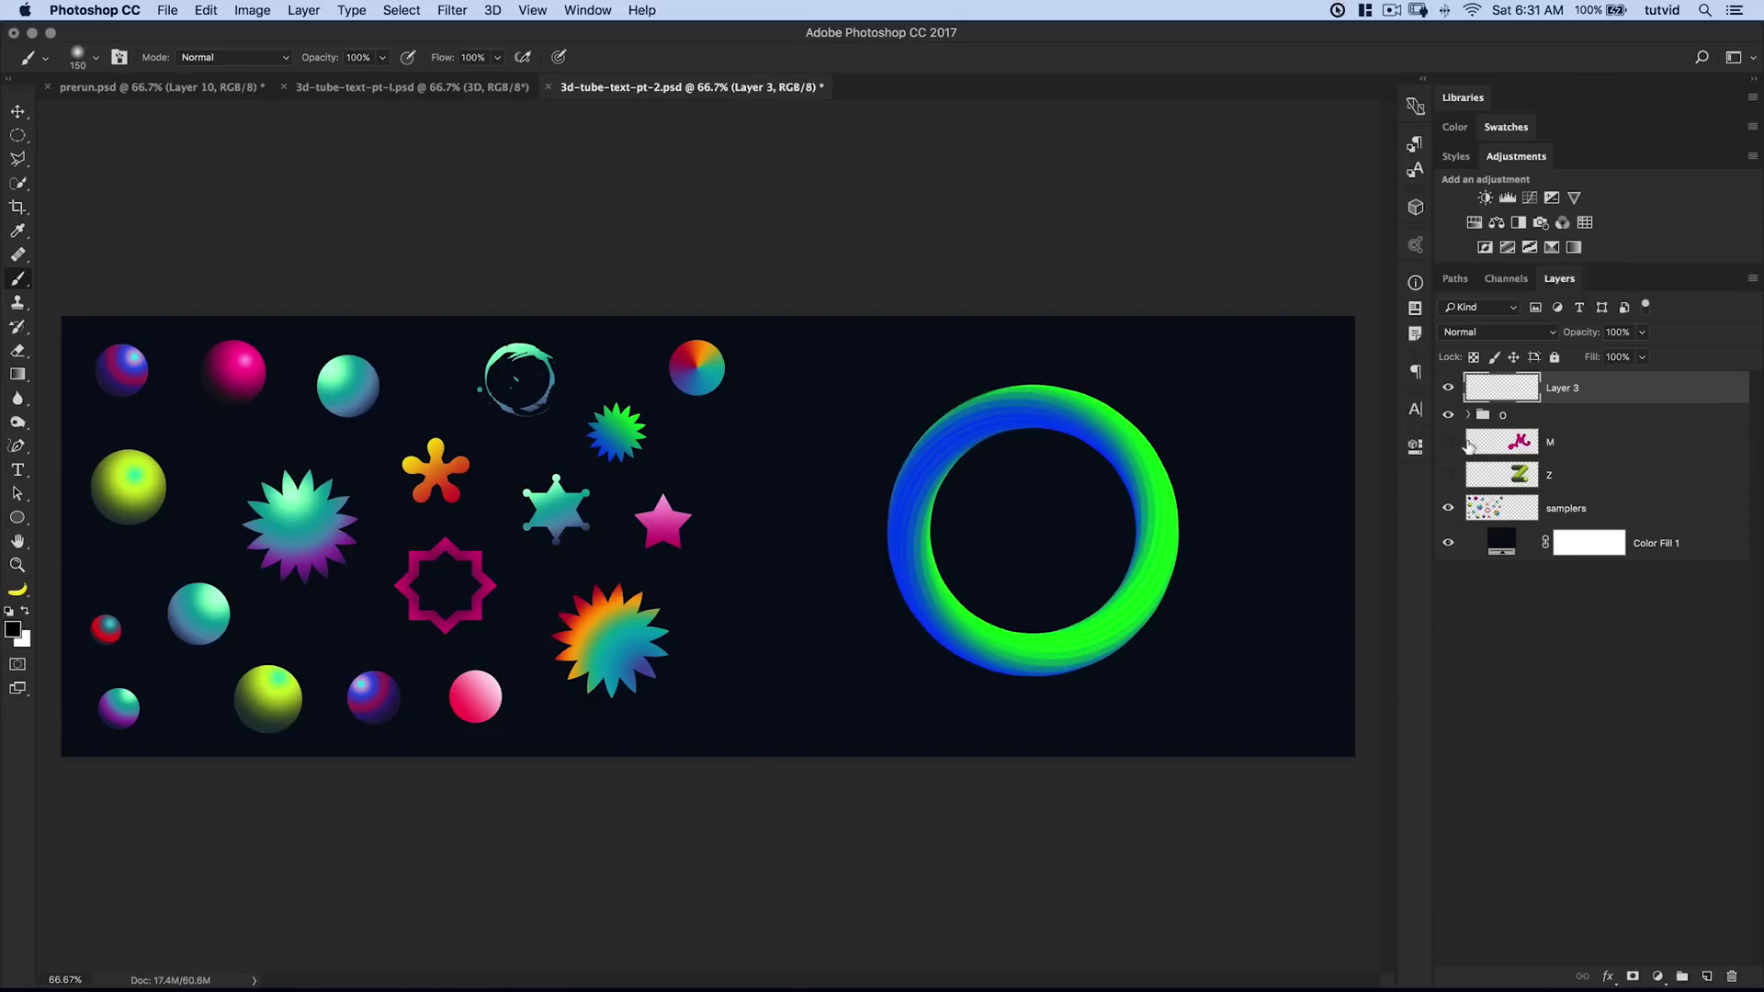
left_click(1449, 416)
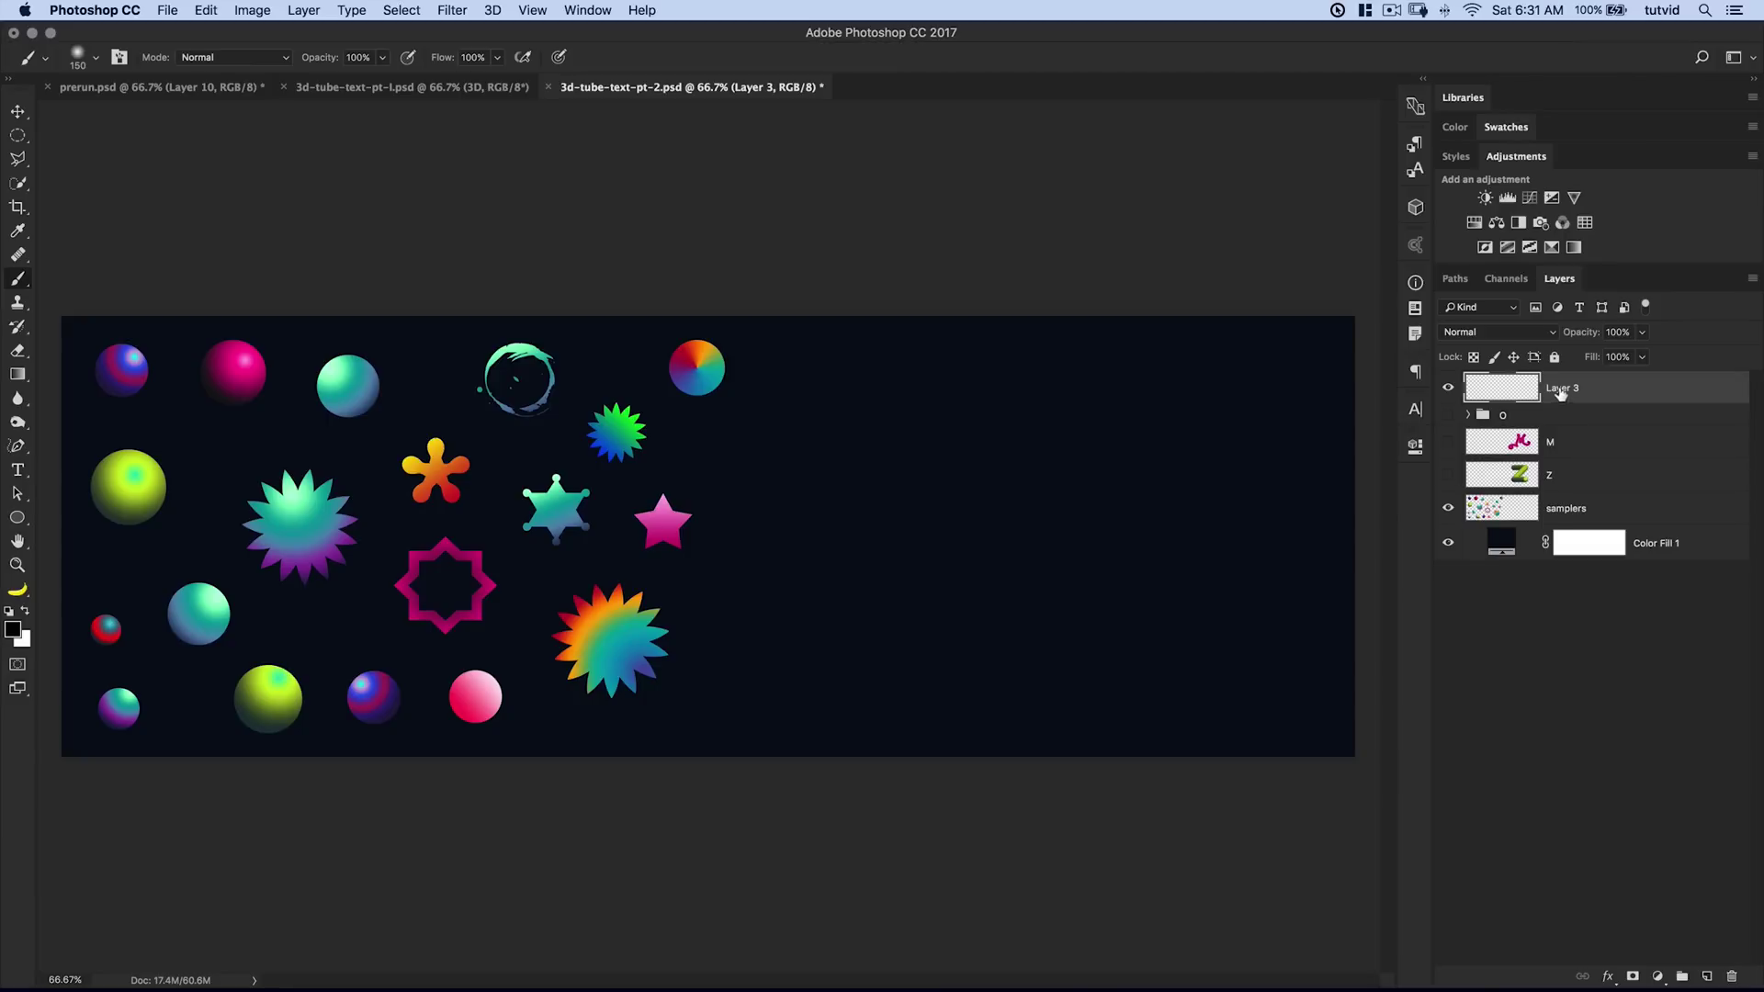
type("texture")
key("Return")
Select the Mixer Brush Tool at 300 px and hide the Color Fill 1 background
left_click(19, 278)
left_click(92, 339)
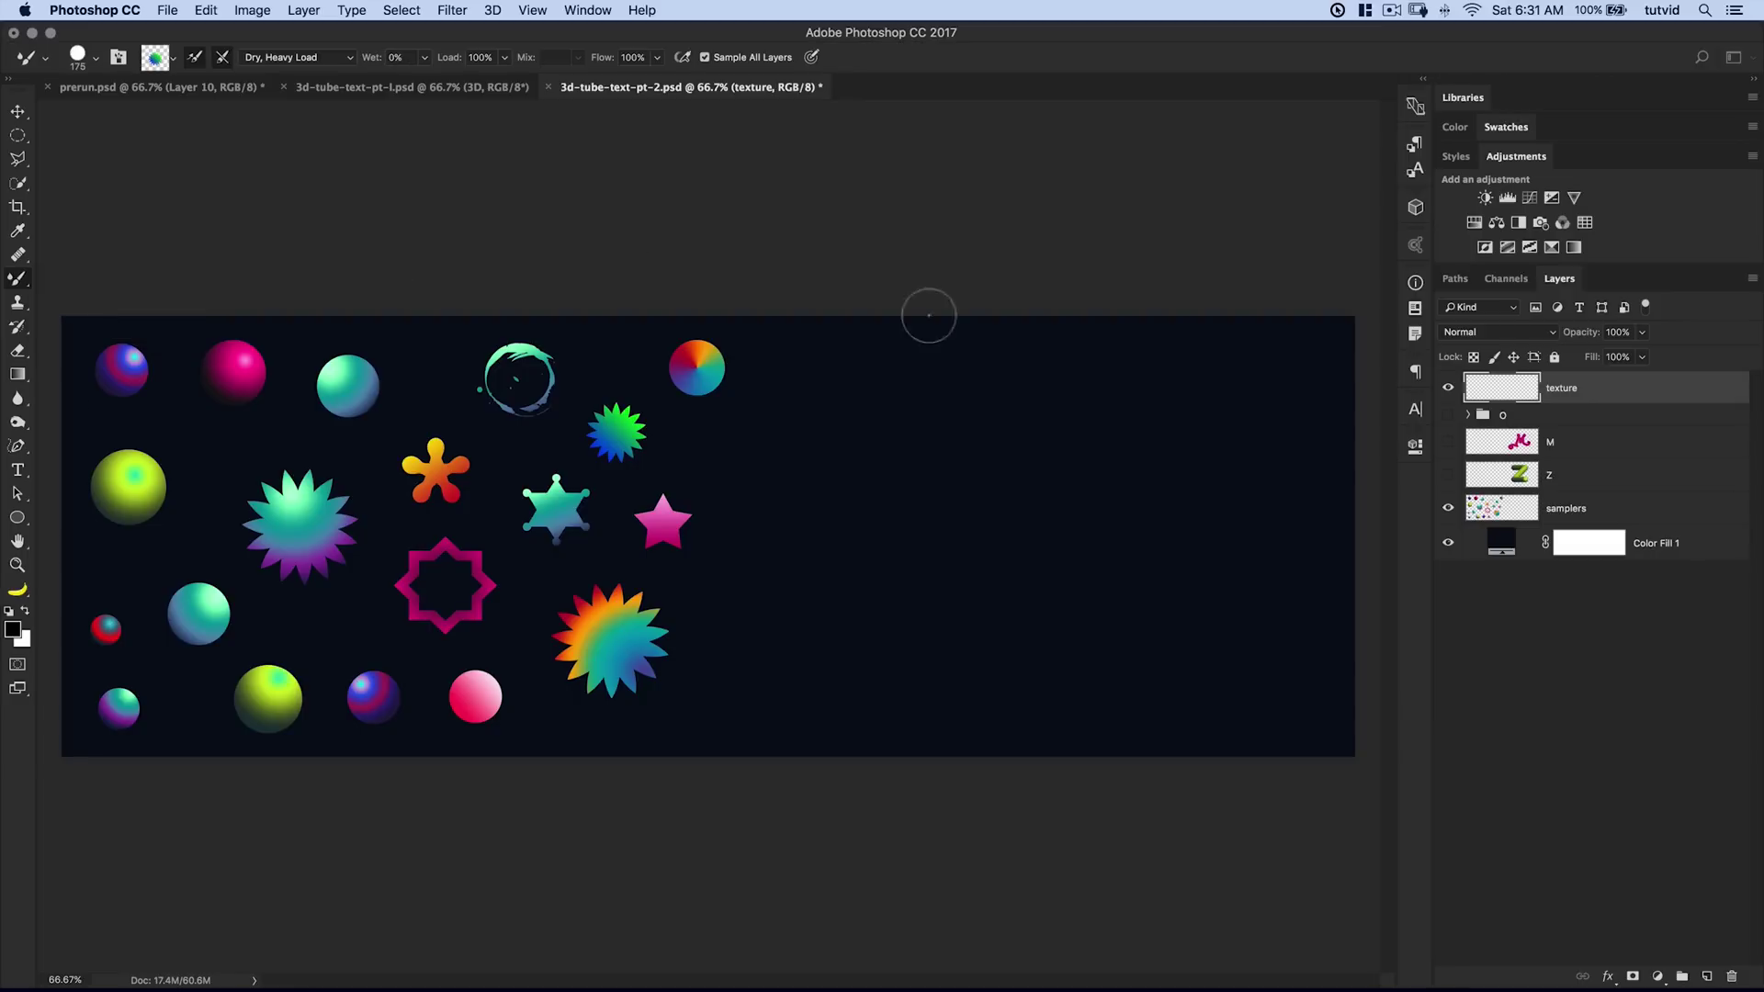
left_click(1448, 542)
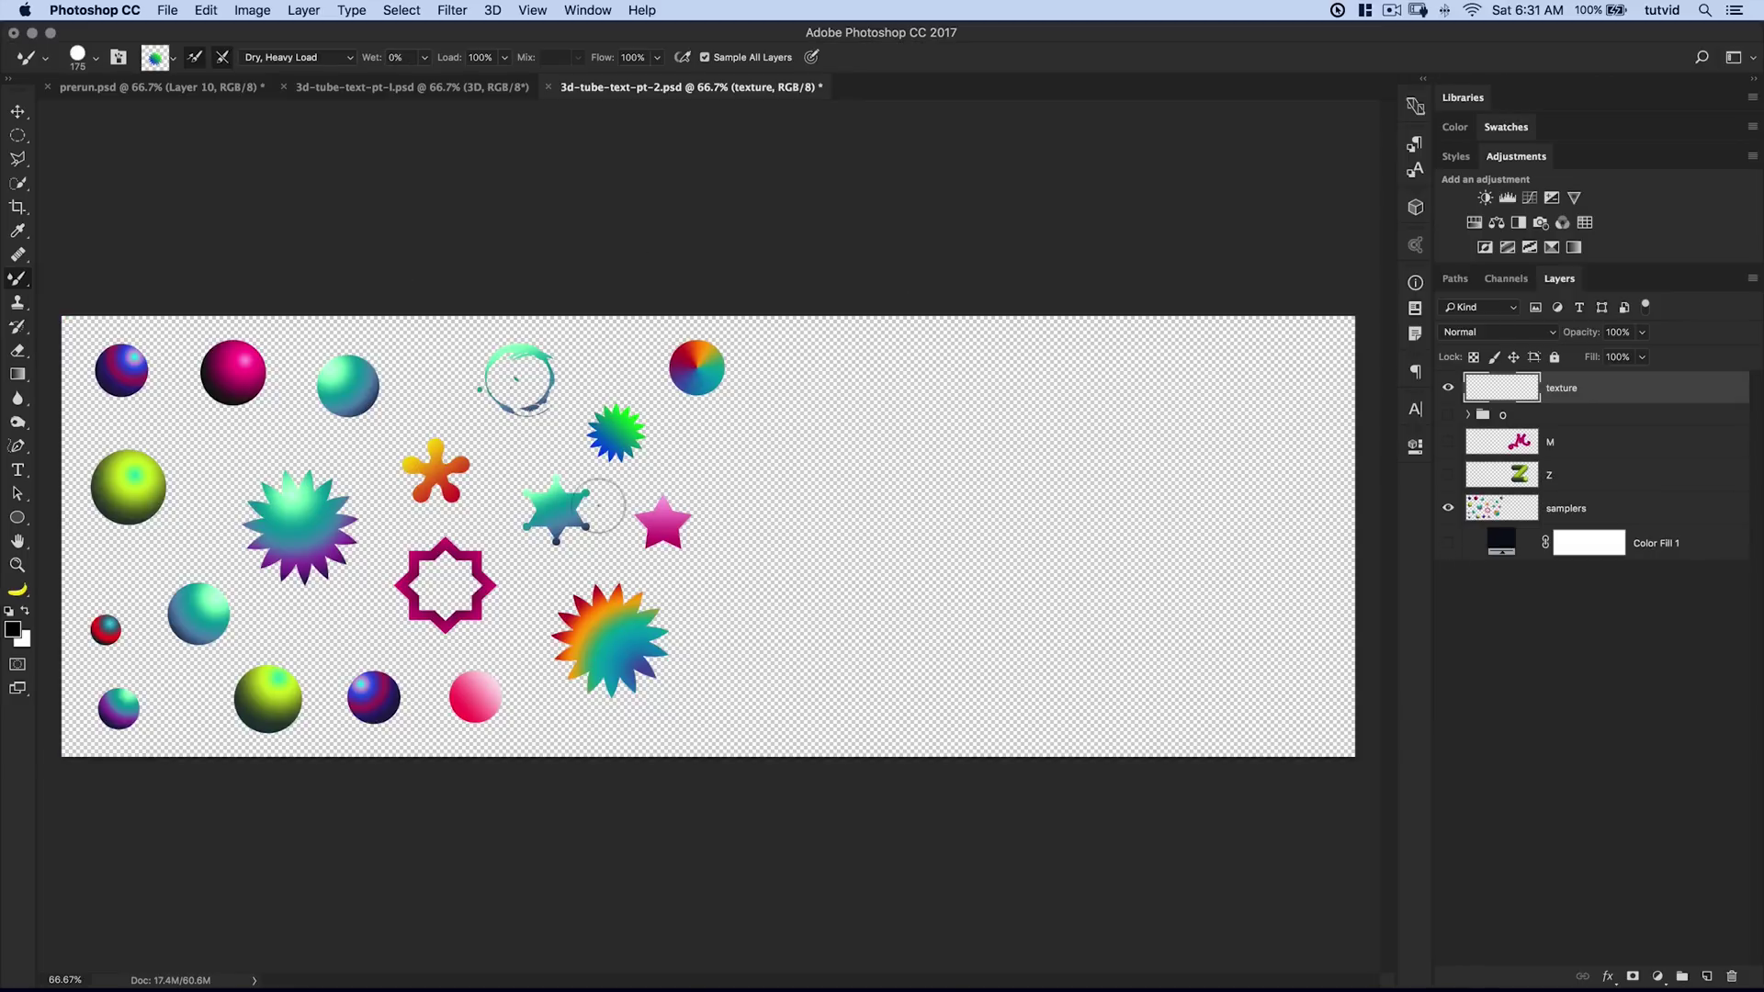
key("bracketright")
key("bracketright")
key("bracketright")
key("bracketright")
key("bracketleft")
Enable Shape Dynamics with Size Jitter at 100% and its Control set to Off
left_click(119, 58)
left_click_drag(733, 208, 239, 160)
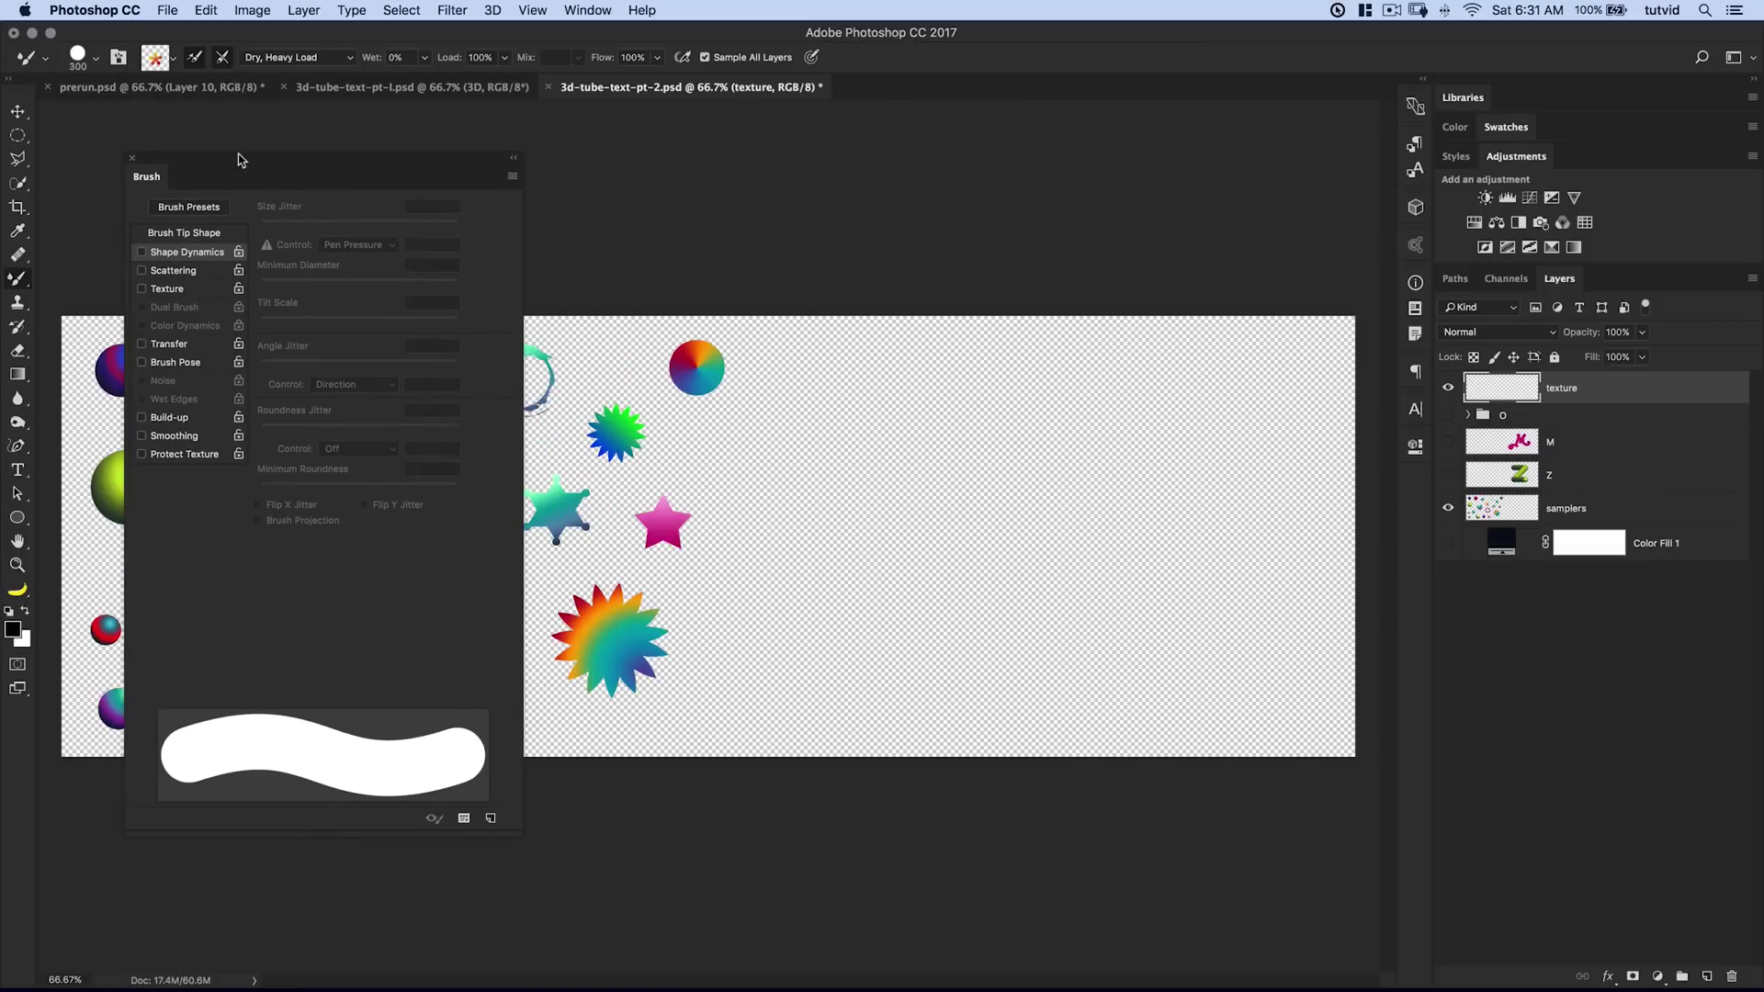
left_click(142, 251)
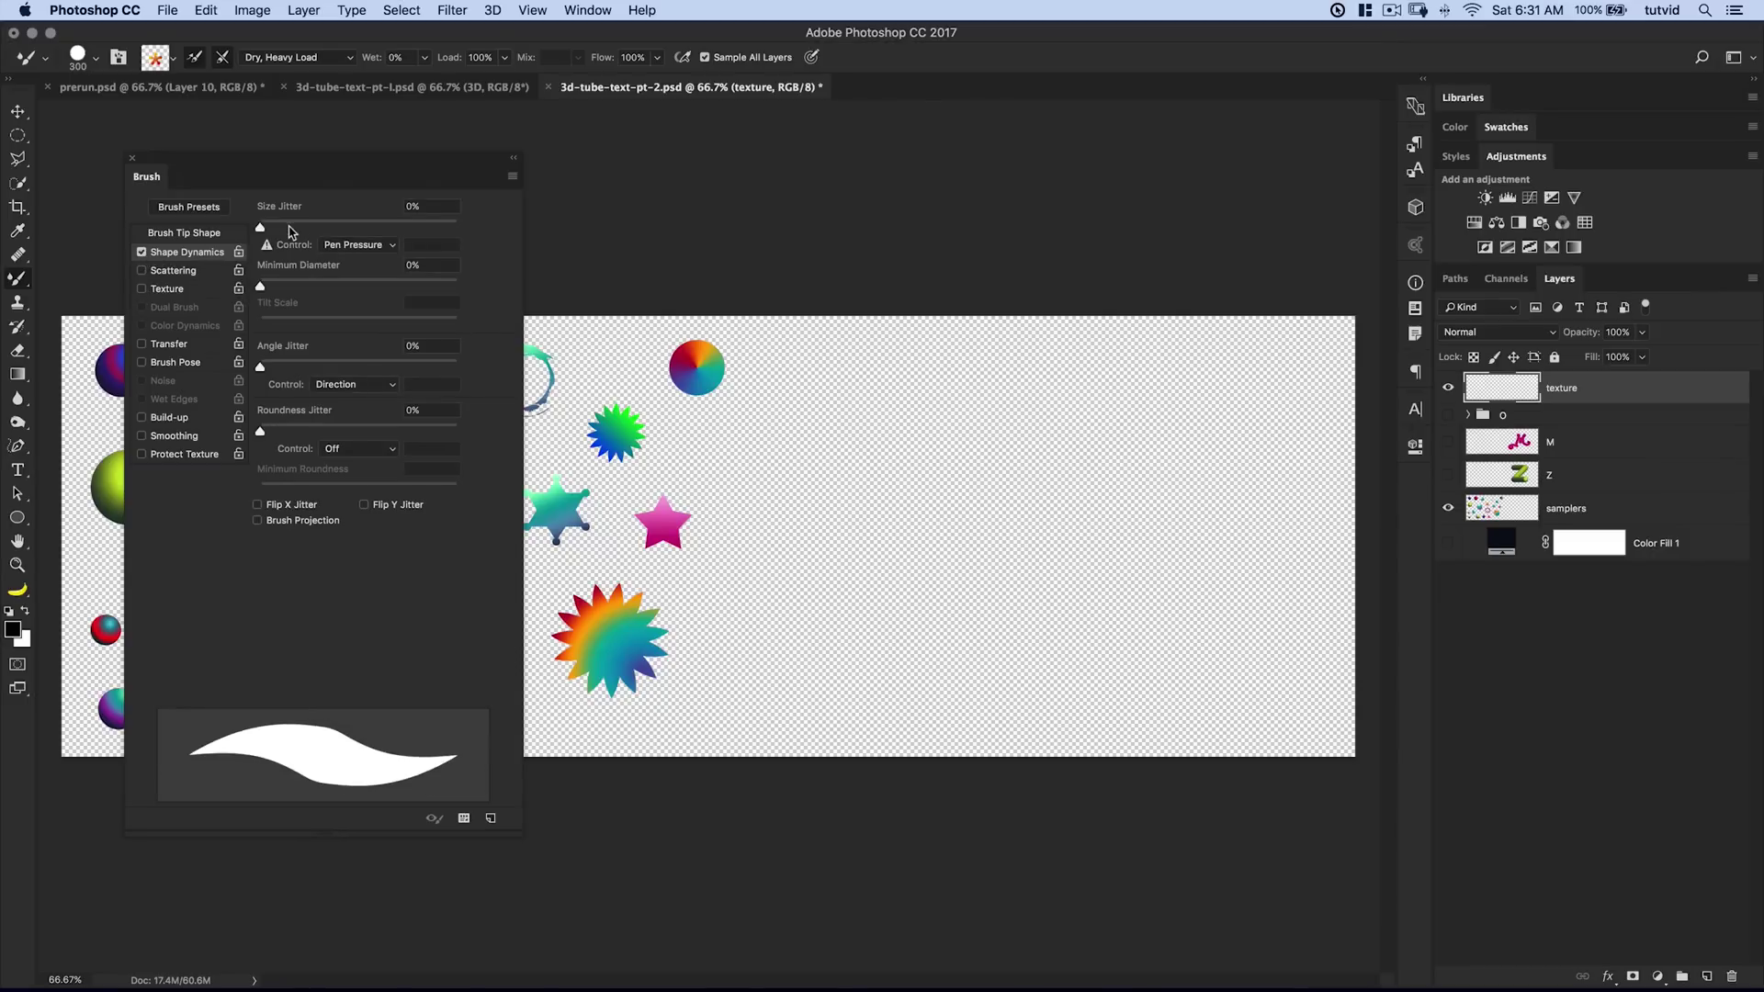
left_click_drag(290, 231, 458, 228)
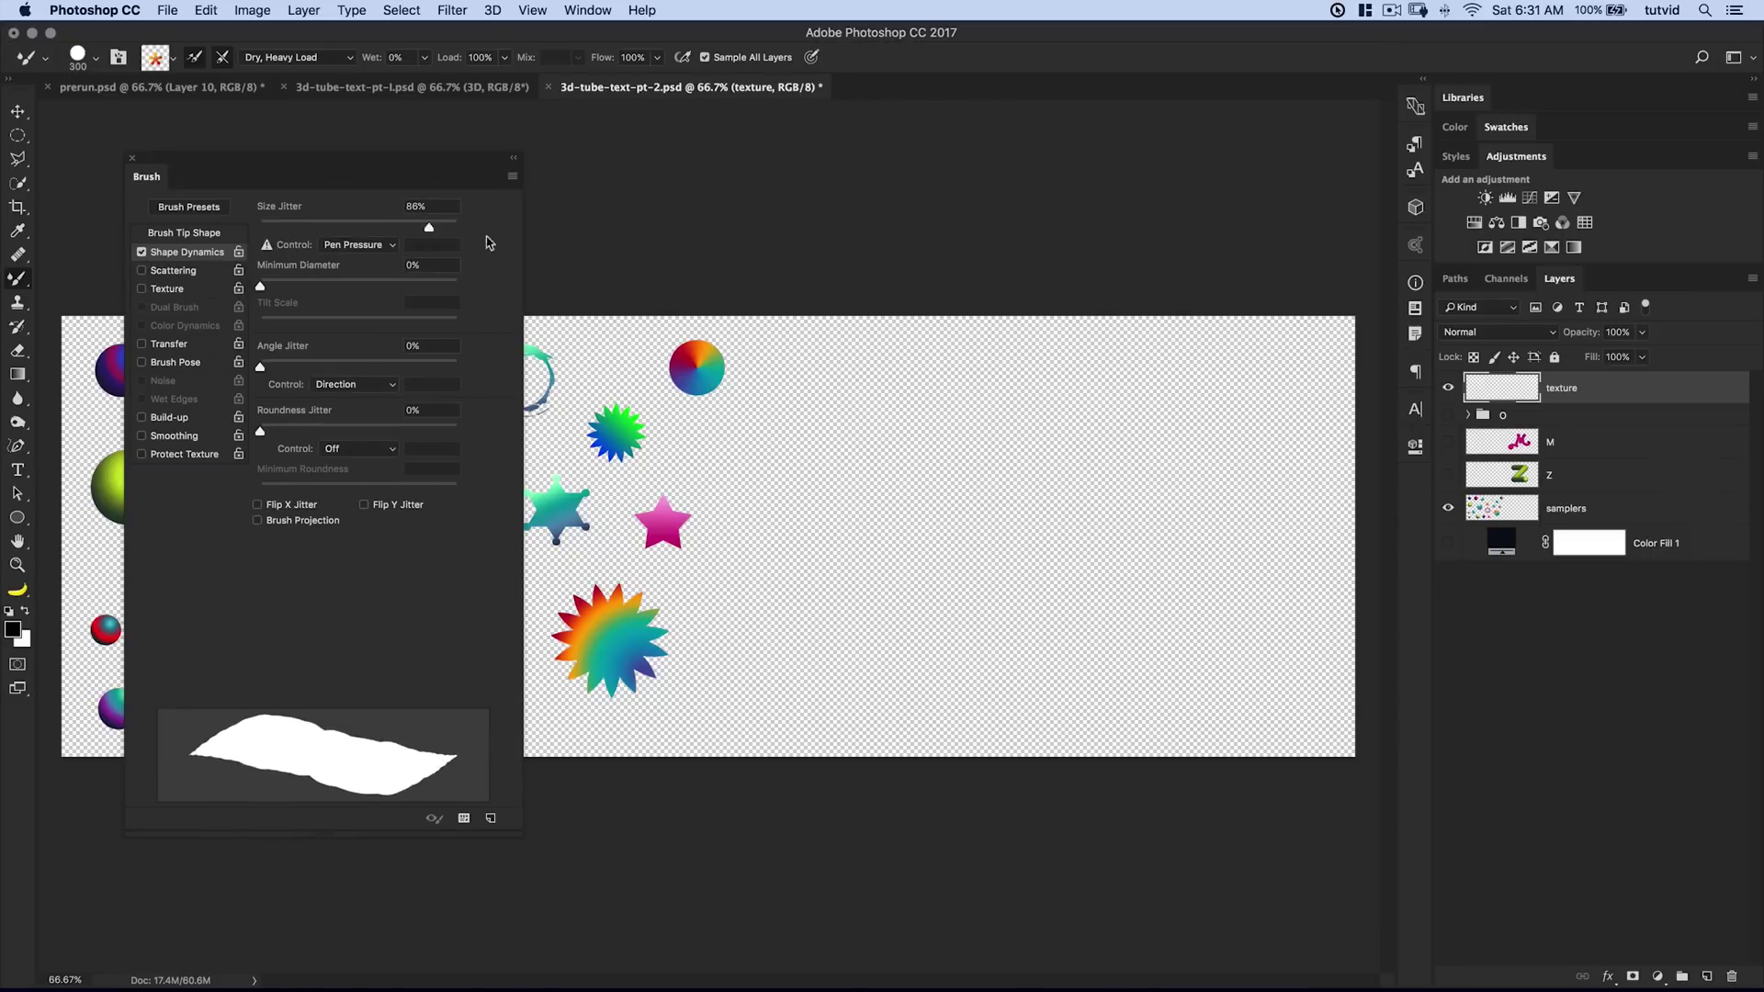
left_click(360, 245)
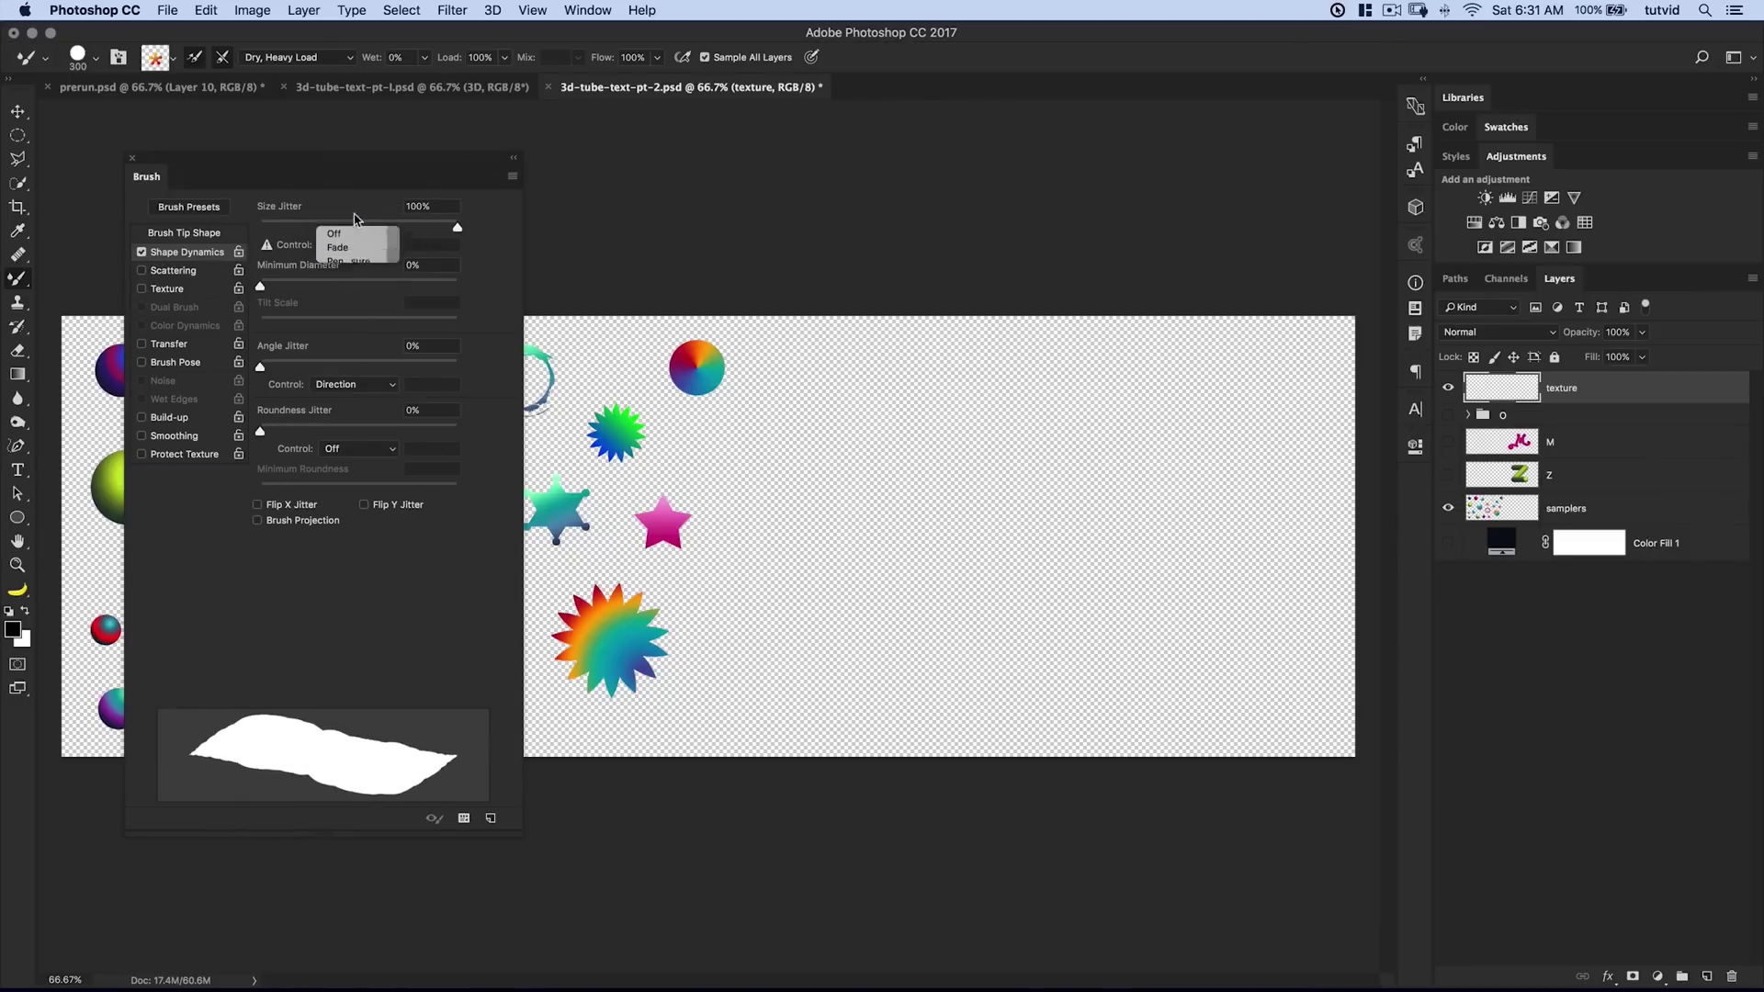
left_click(358, 223)
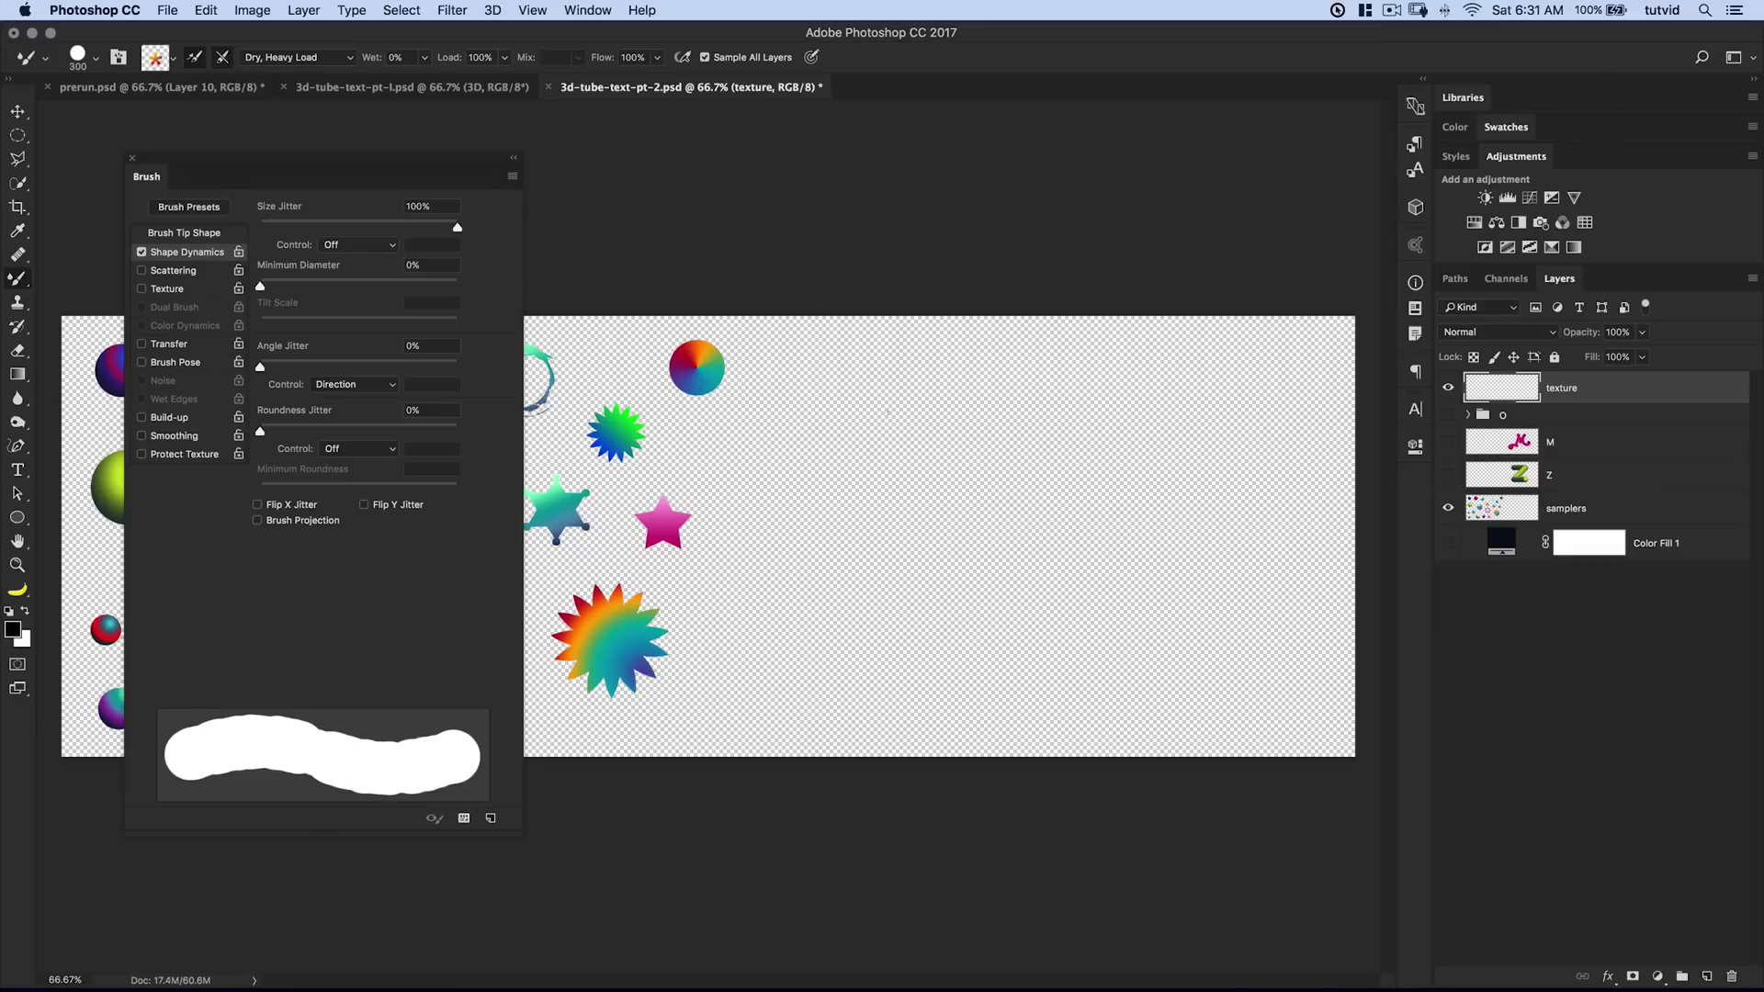
Paint and undo a test stroke, then set Angle Jitter Control to Off
mouse_move(887, 411)
left_mouse_down()
mouse_move(891, 459)
mouse_move(1039, 617)
left_mouse_up()
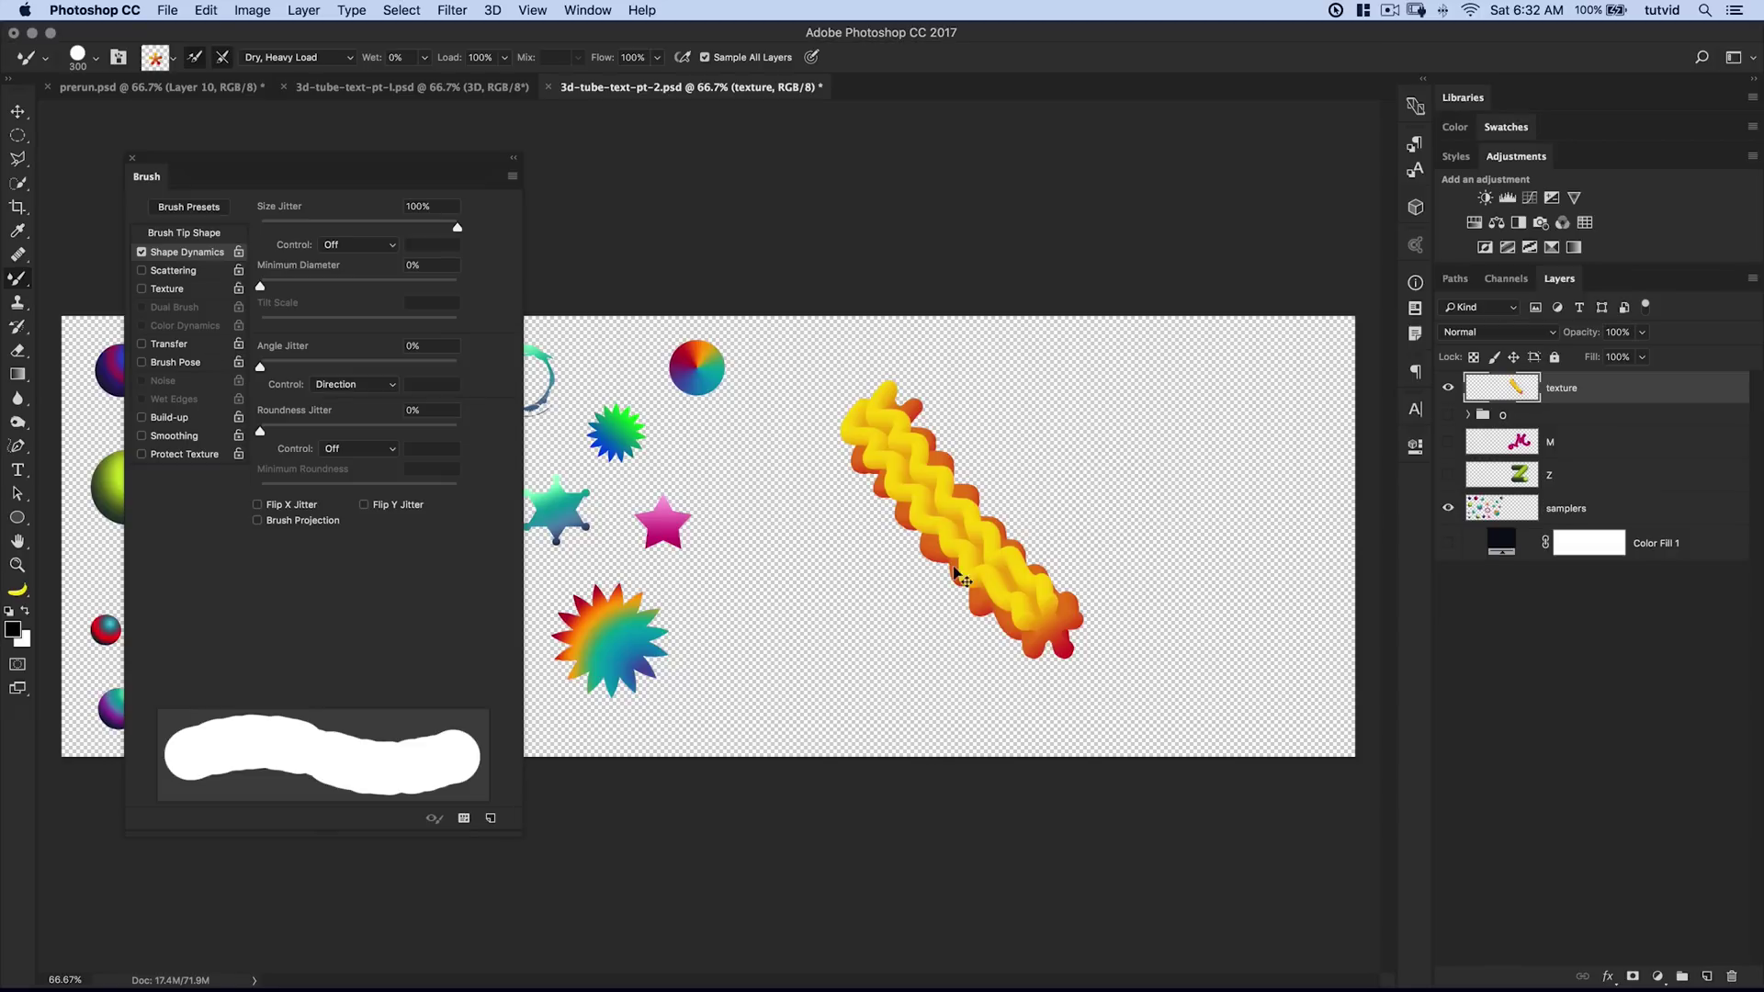
key("super+z")
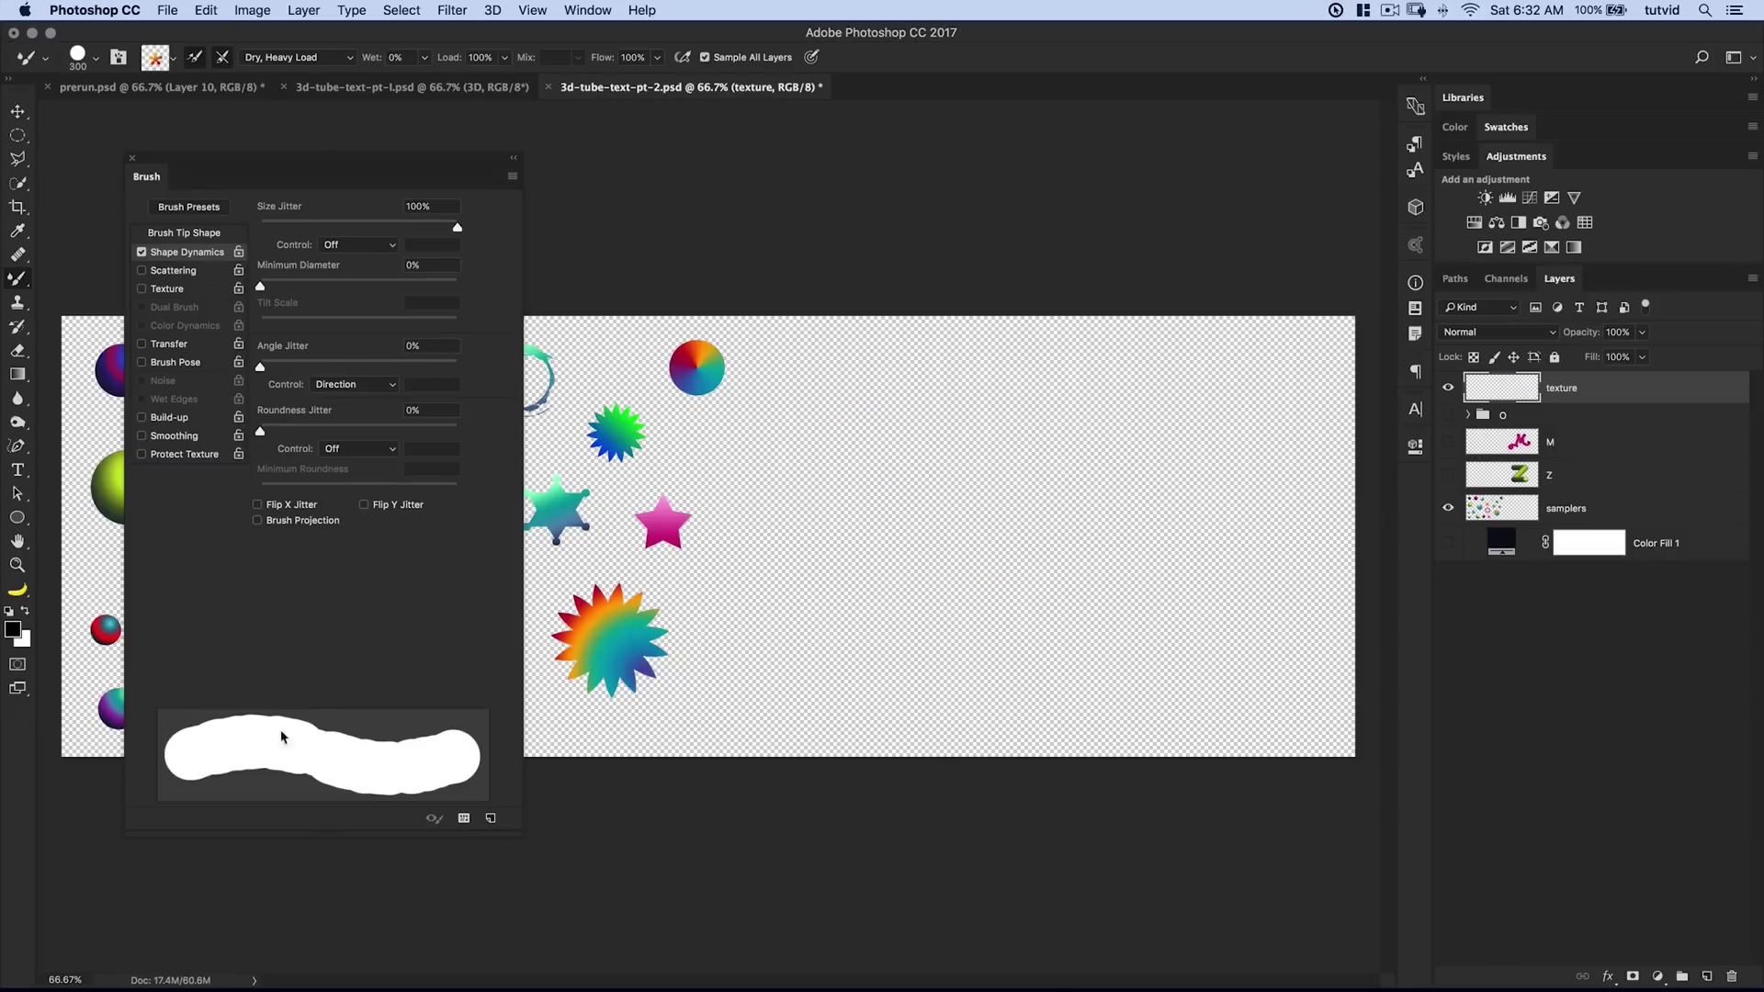
left_click(354, 384)
left_click(341, 287)
Set Roundness Jitter to 100% and paint three test strokes, then undo them
left_click_drag(267, 430, 457, 431)
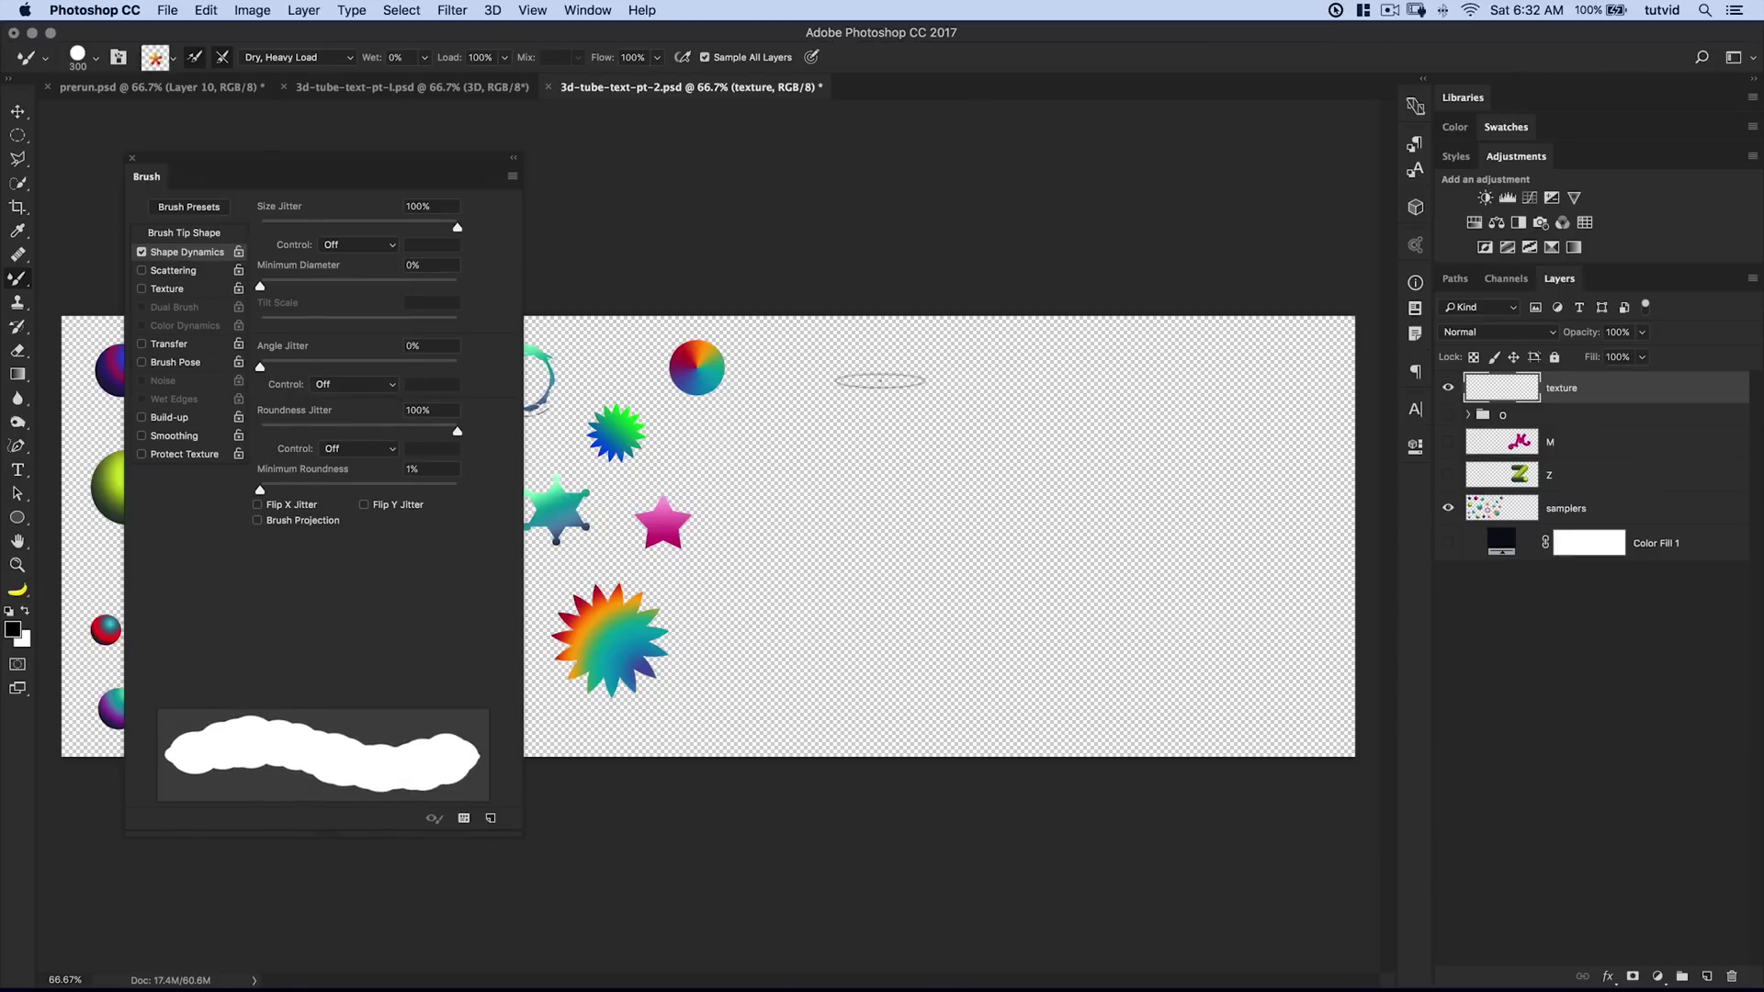
left_click_drag(884, 382, 910, 414)
left_click_drag(910, 414, 1047, 614)
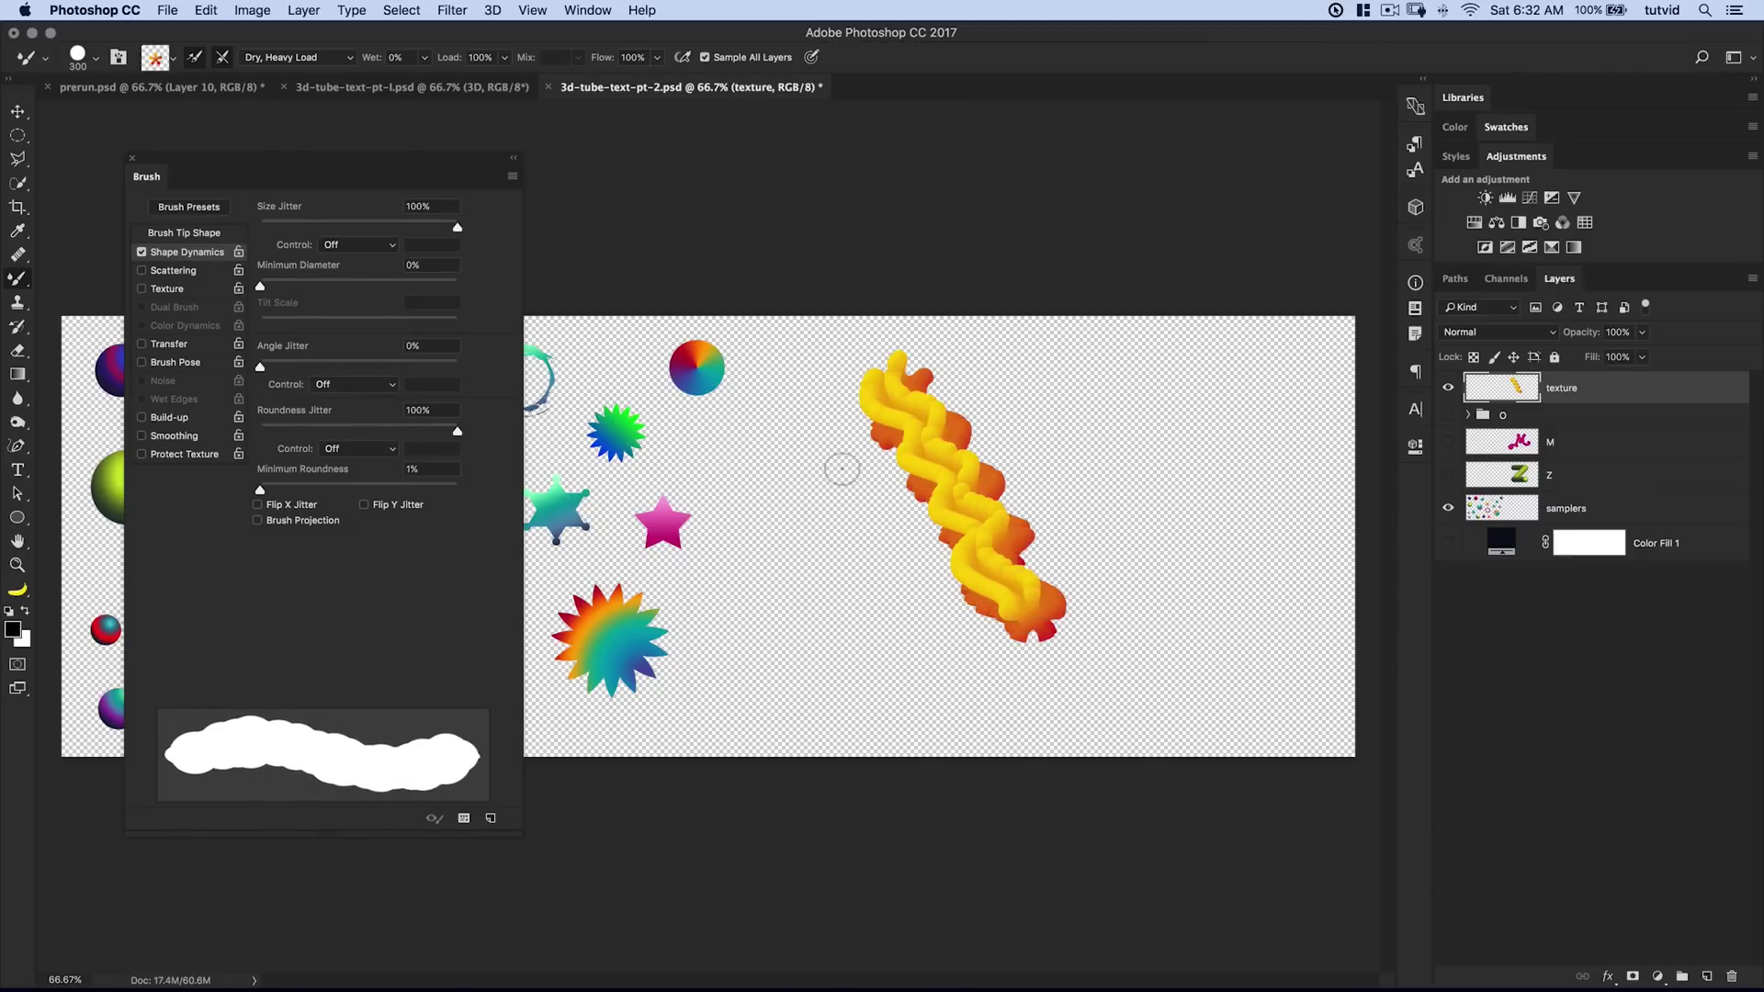
mouse_move(806, 420)
left_mouse_down()
mouse_move(864, 624)
mouse_move(893, 660)
left_mouse_up()
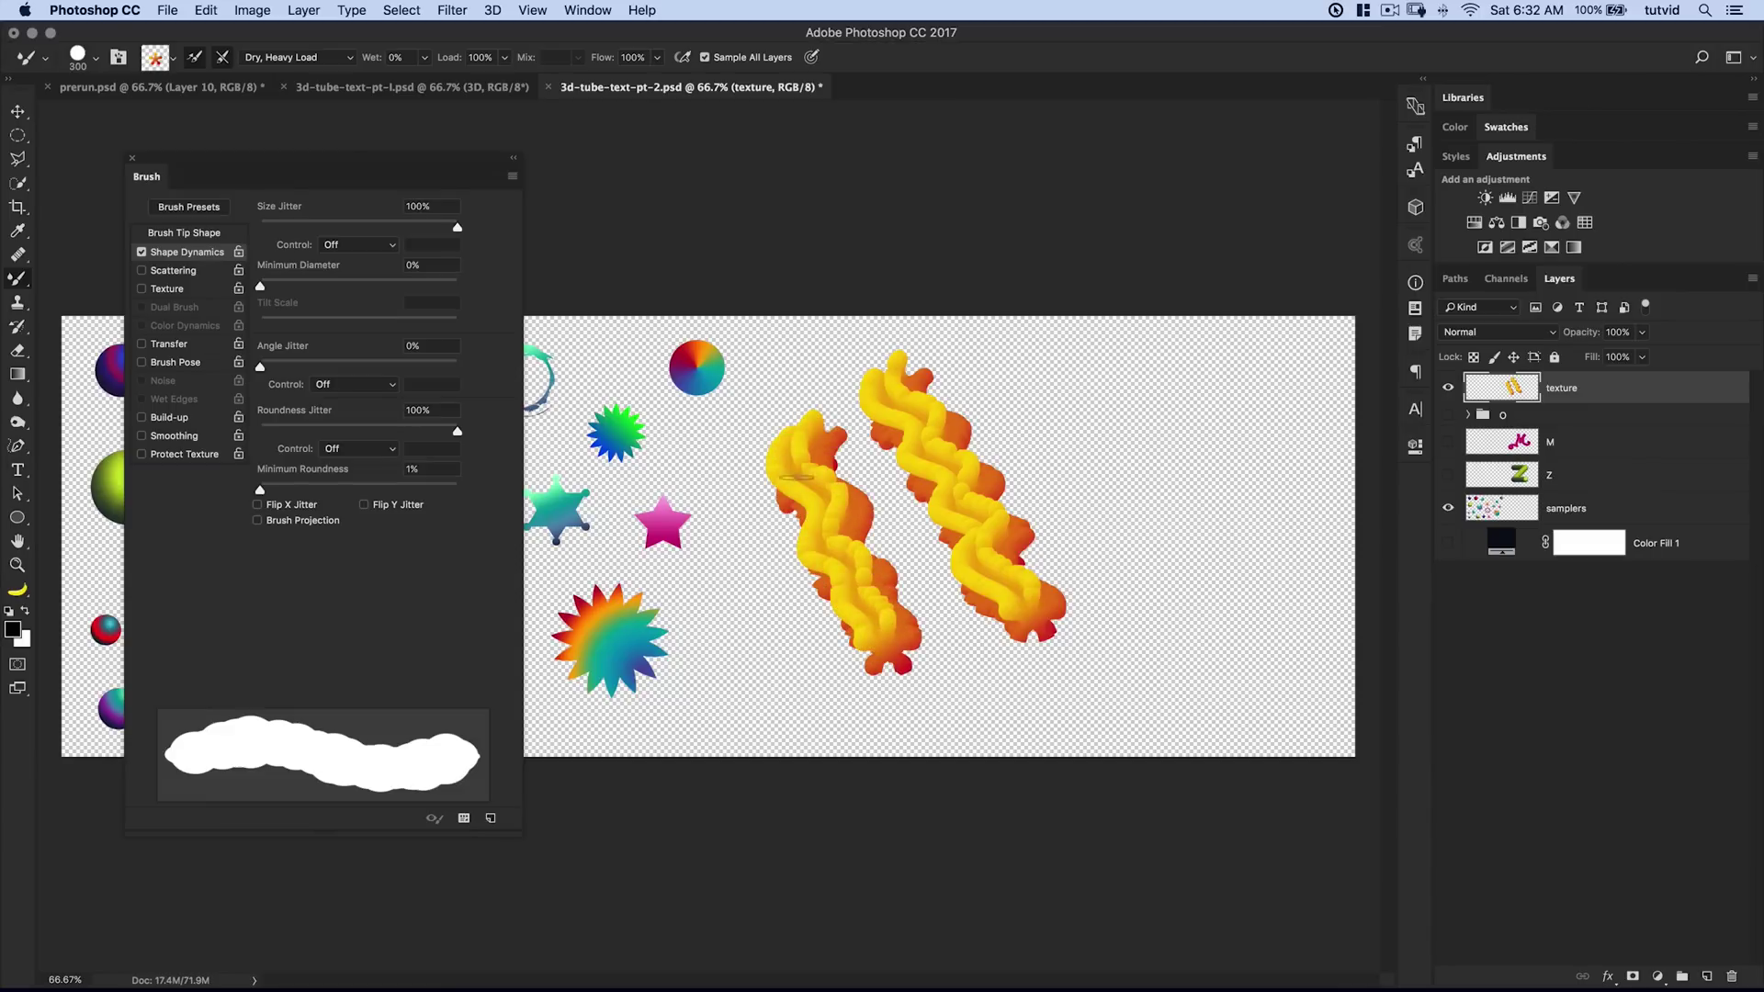
left_click_drag(1113, 368, 1174, 578)
key("ctrl+alt+z")
key("ctrl+alt+z")
key("ctrl+alt+z")
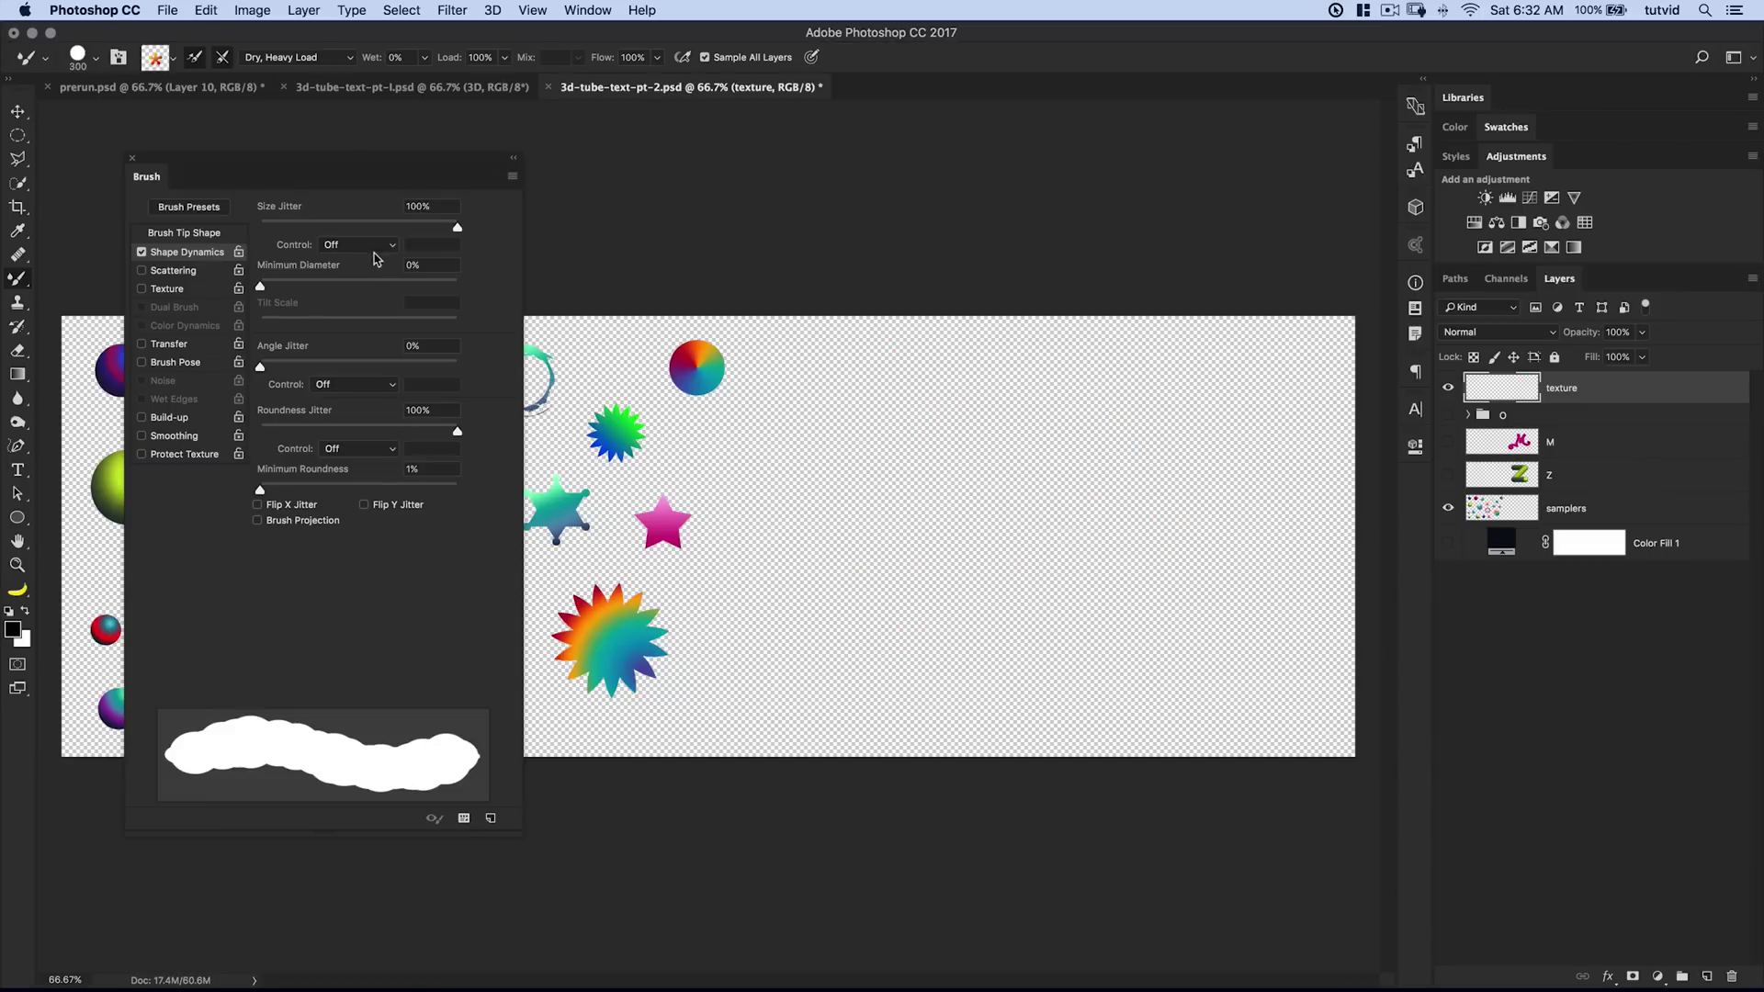
Try Pen Pressure as Size Jitter Control with undone test strokes, then set Control back to Off
left_click(367, 246)
left_click(363, 275)
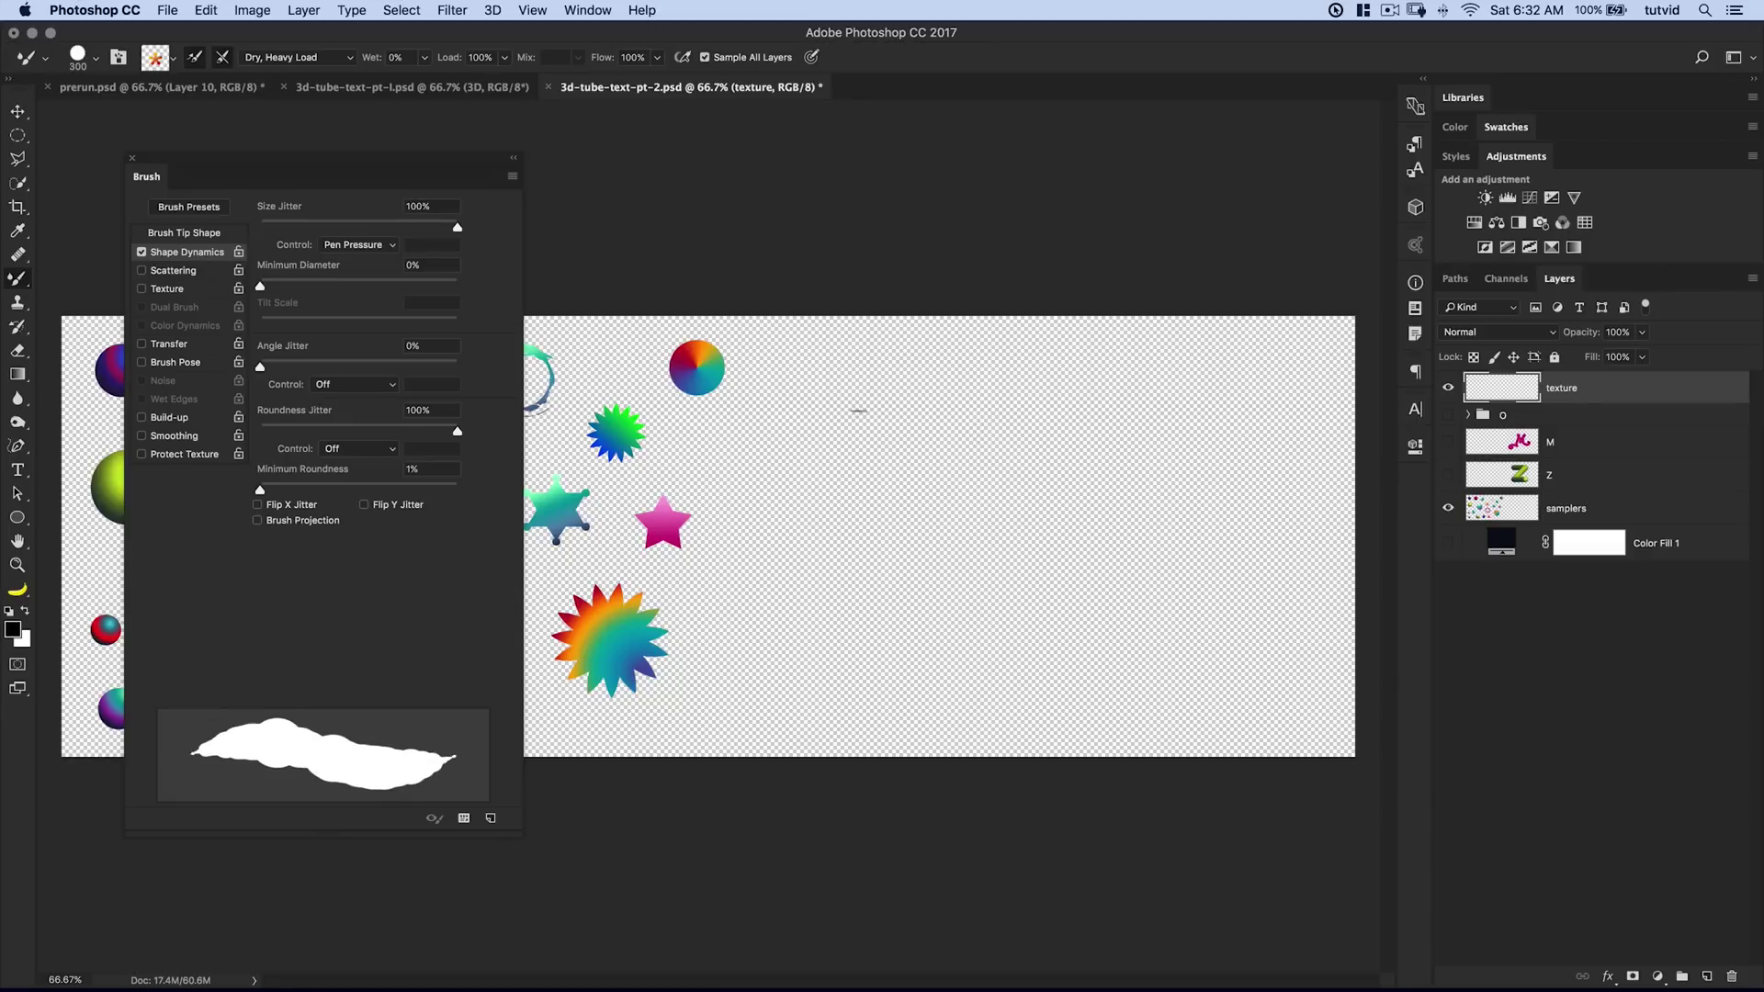
mouse_move(857, 410)
left_mouse_down()
mouse_move(901, 526)
mouse_move(989, 606)
mouse_move(1025, 567)
mouse_move(989, 511)
mouse_move(991, 438)
mouse_move(1070, 411)
mouse_move(1184, 641)
mouse_move(1185, 690)
left_mouse_up()
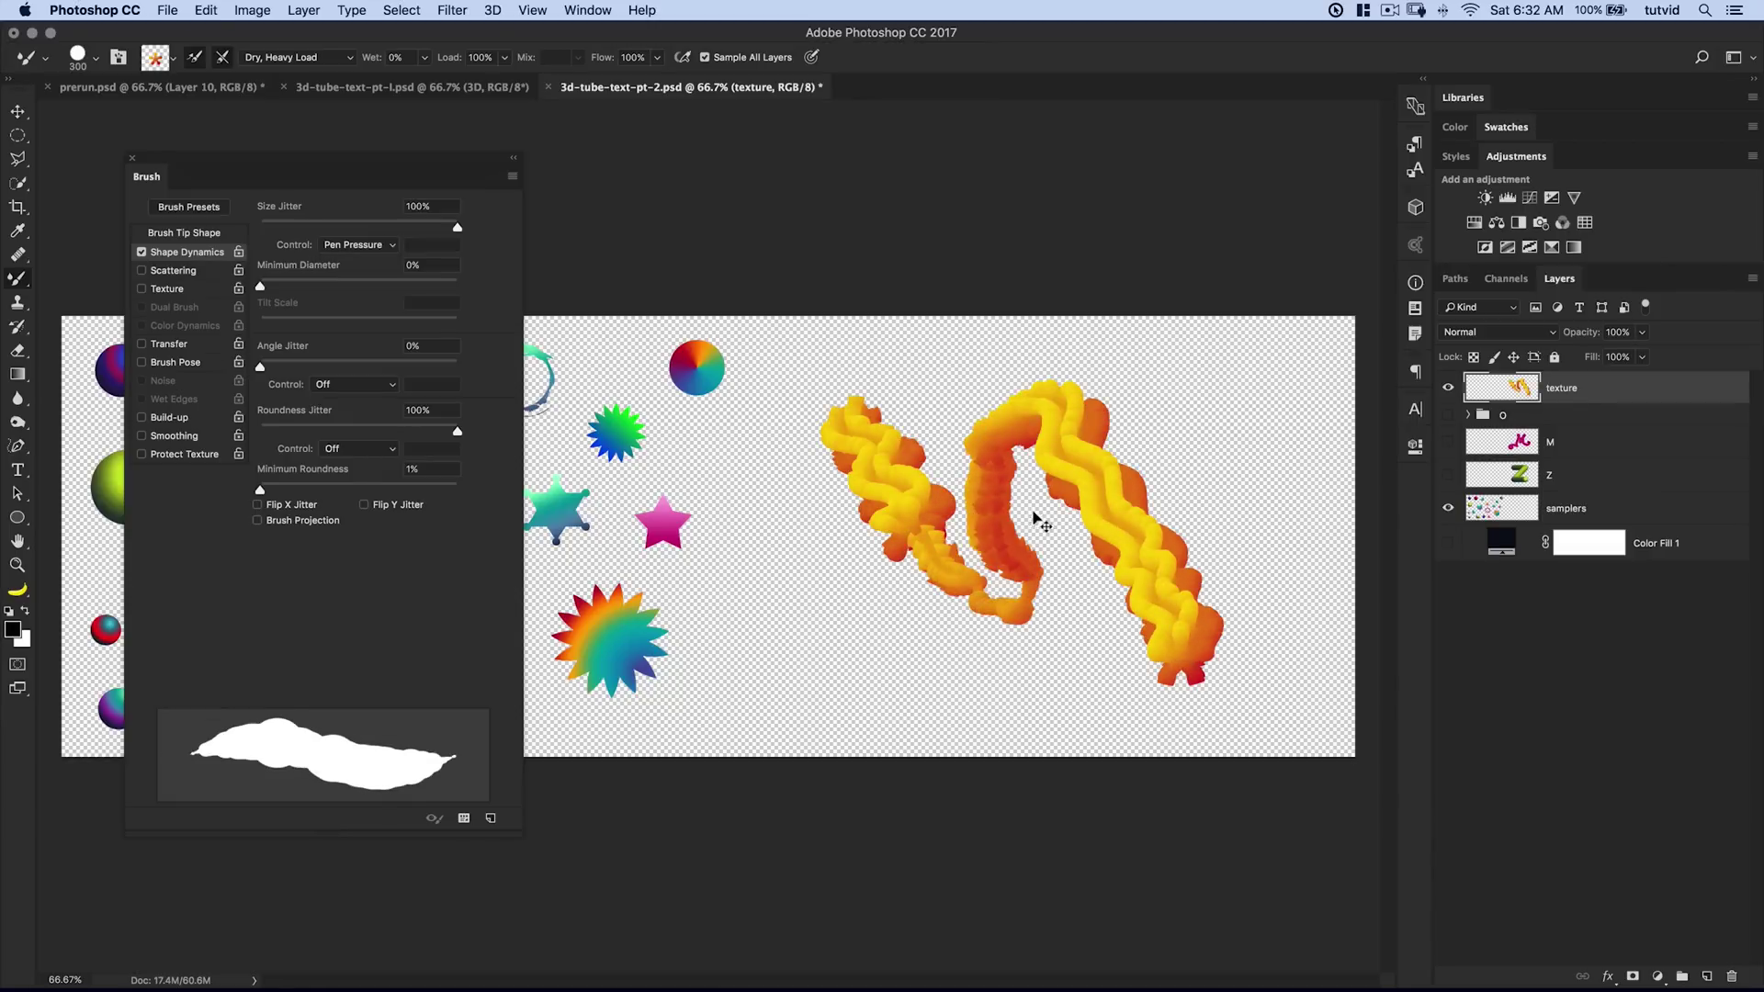
key("super+alt+z")
key("super+alt+z")
left_click_drag(864, 395, 971, 640)
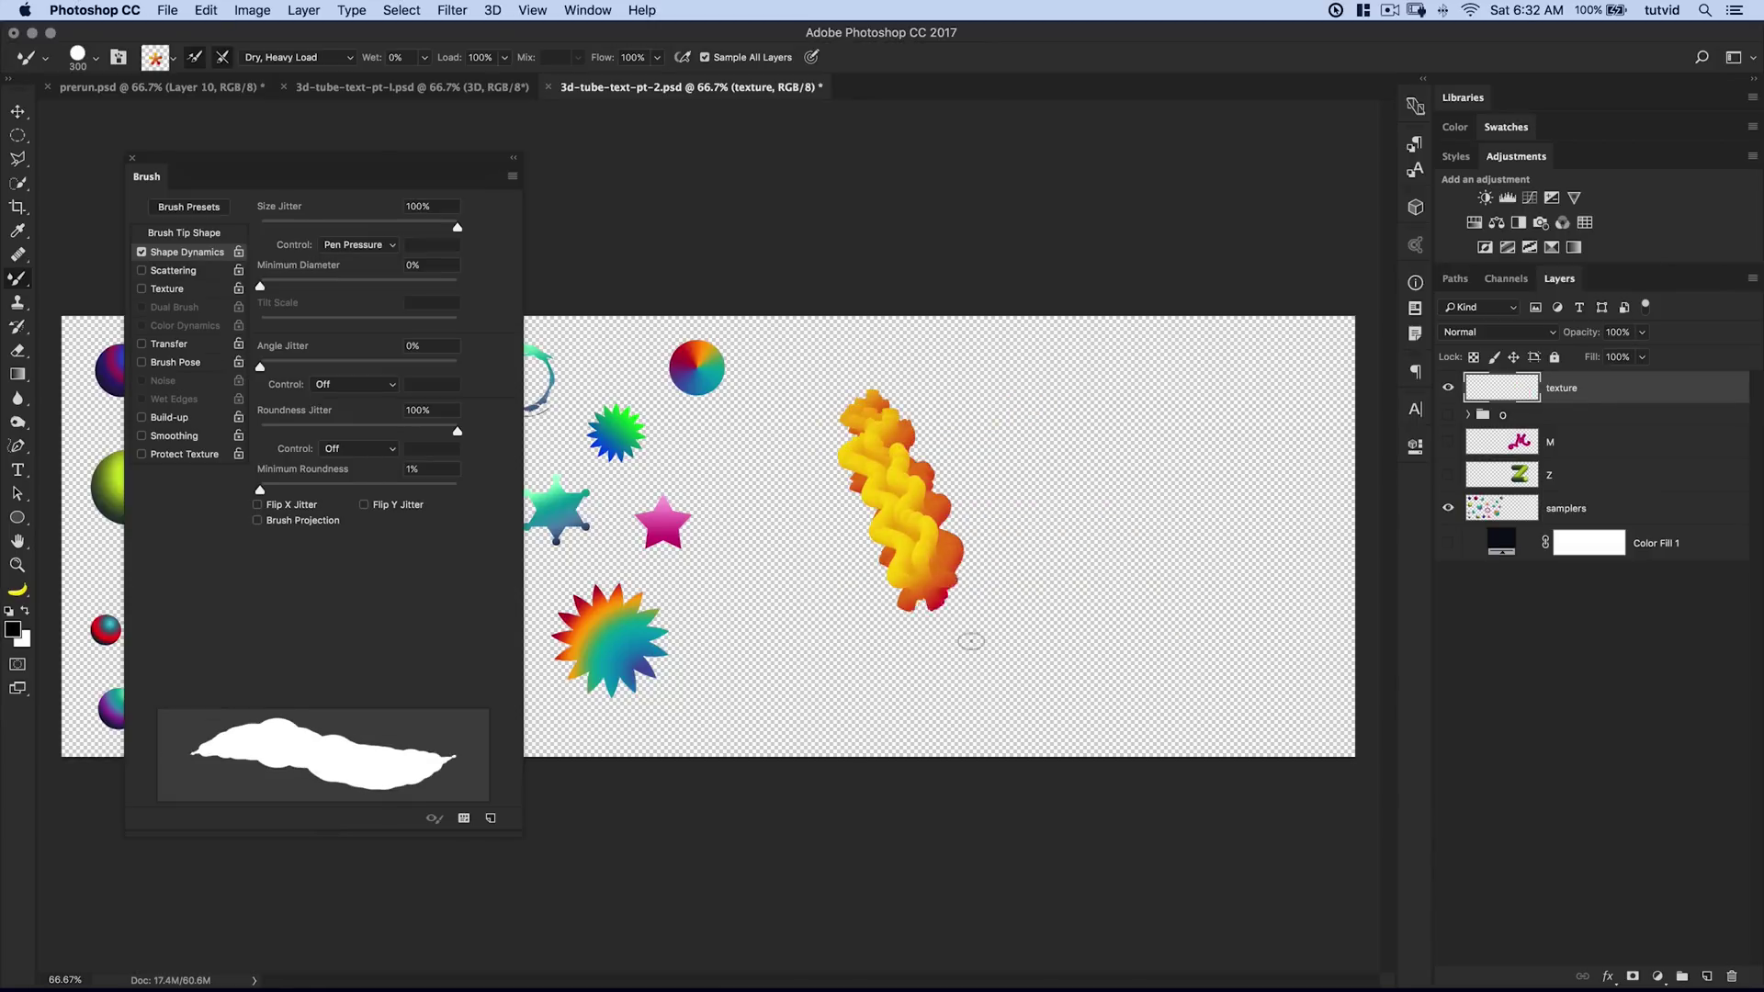
key("super+alt+z")
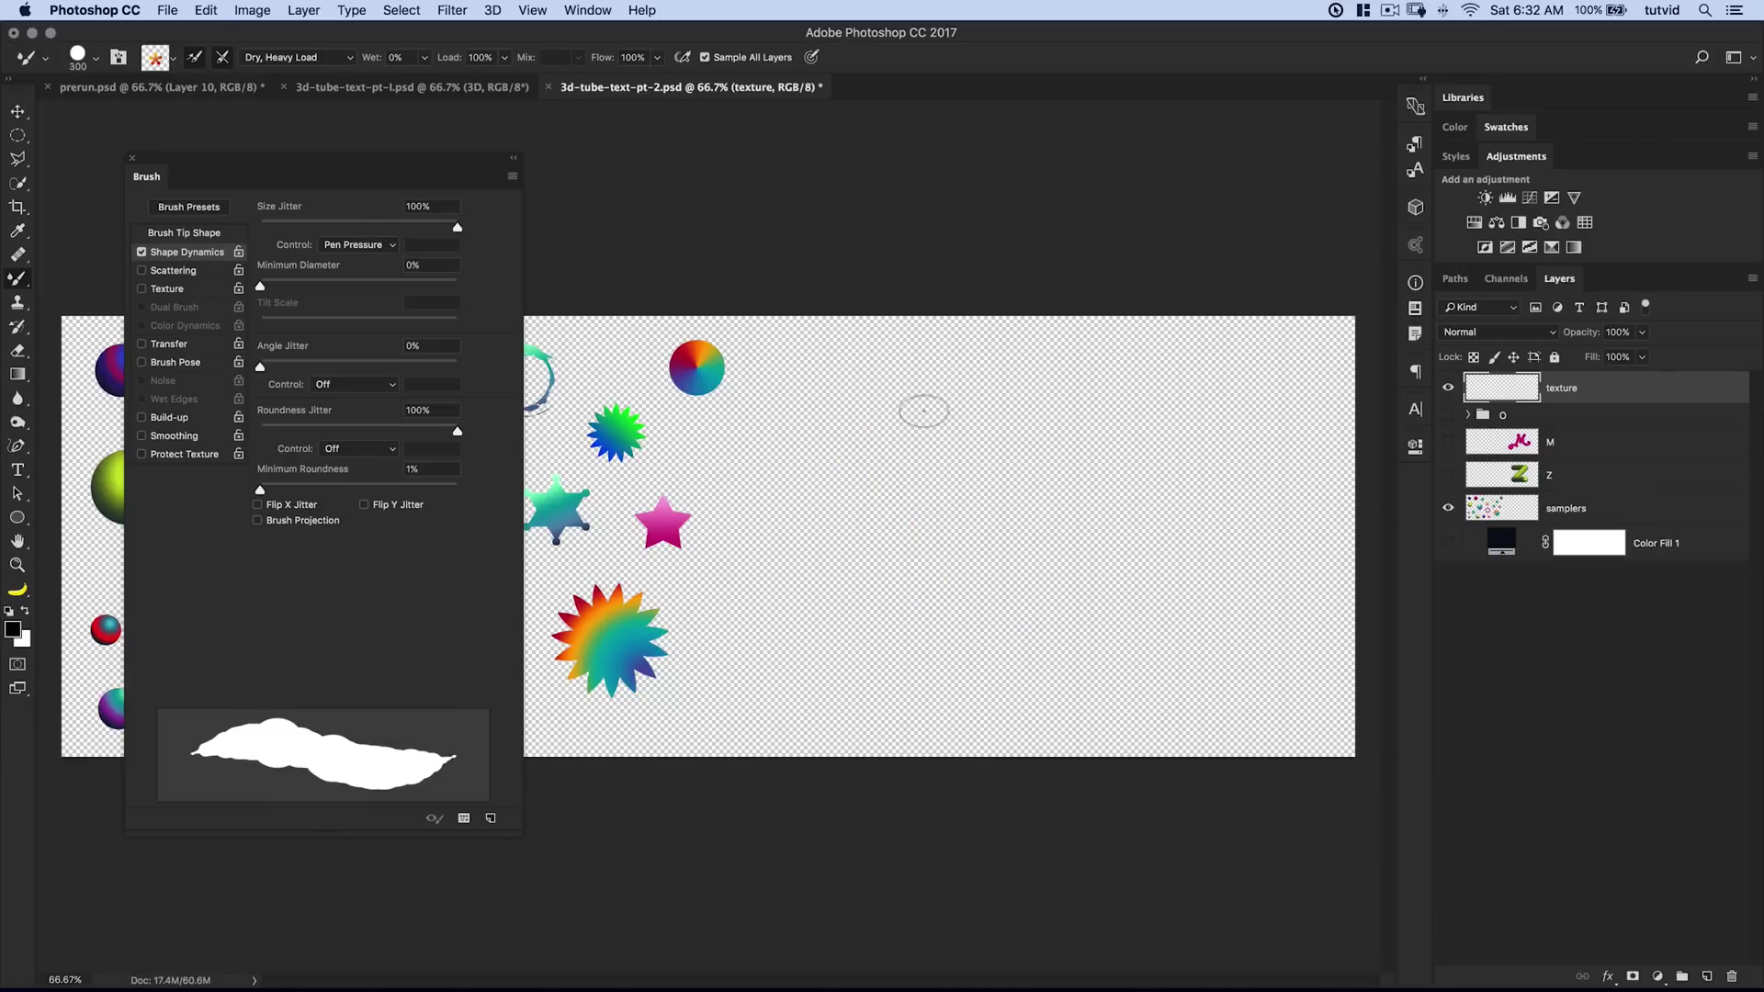
mouse_move(924, 411)
left_mouse_down()
mouse_move(943, 551)
mouse_move(1002, 650)
mouse_move(1015, 497)
mouse_move(989, 604)
left_mouse_up()
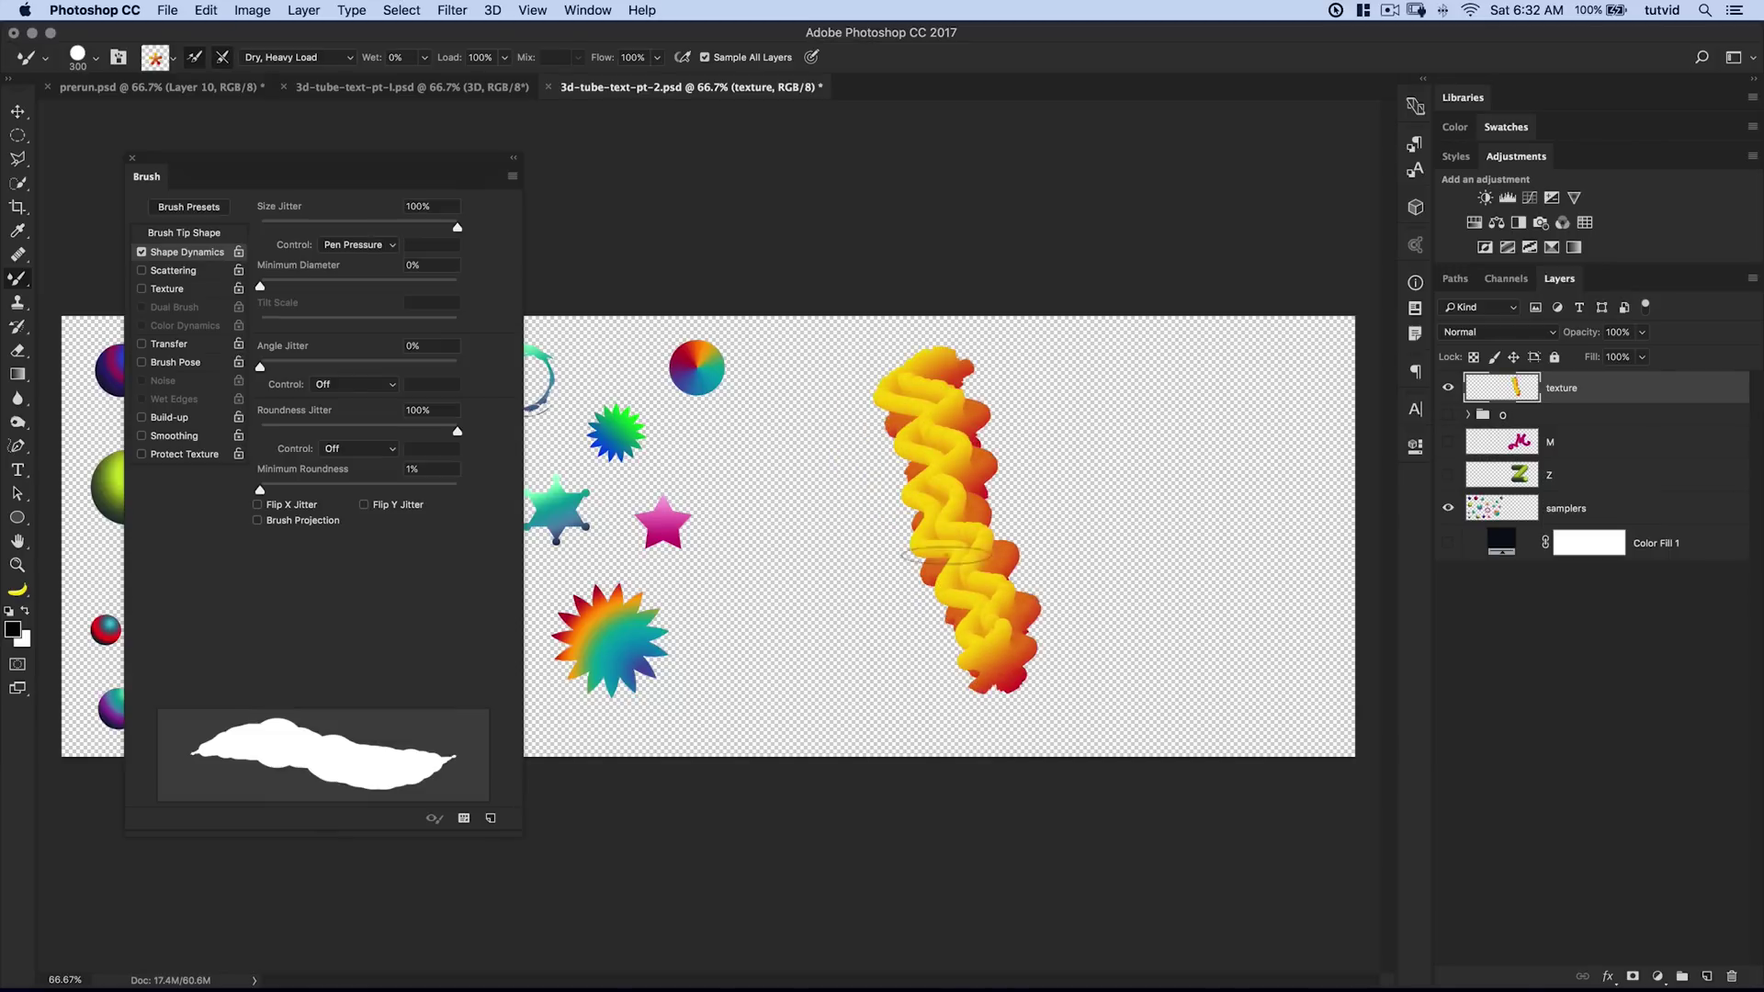
key("super+alt+z")
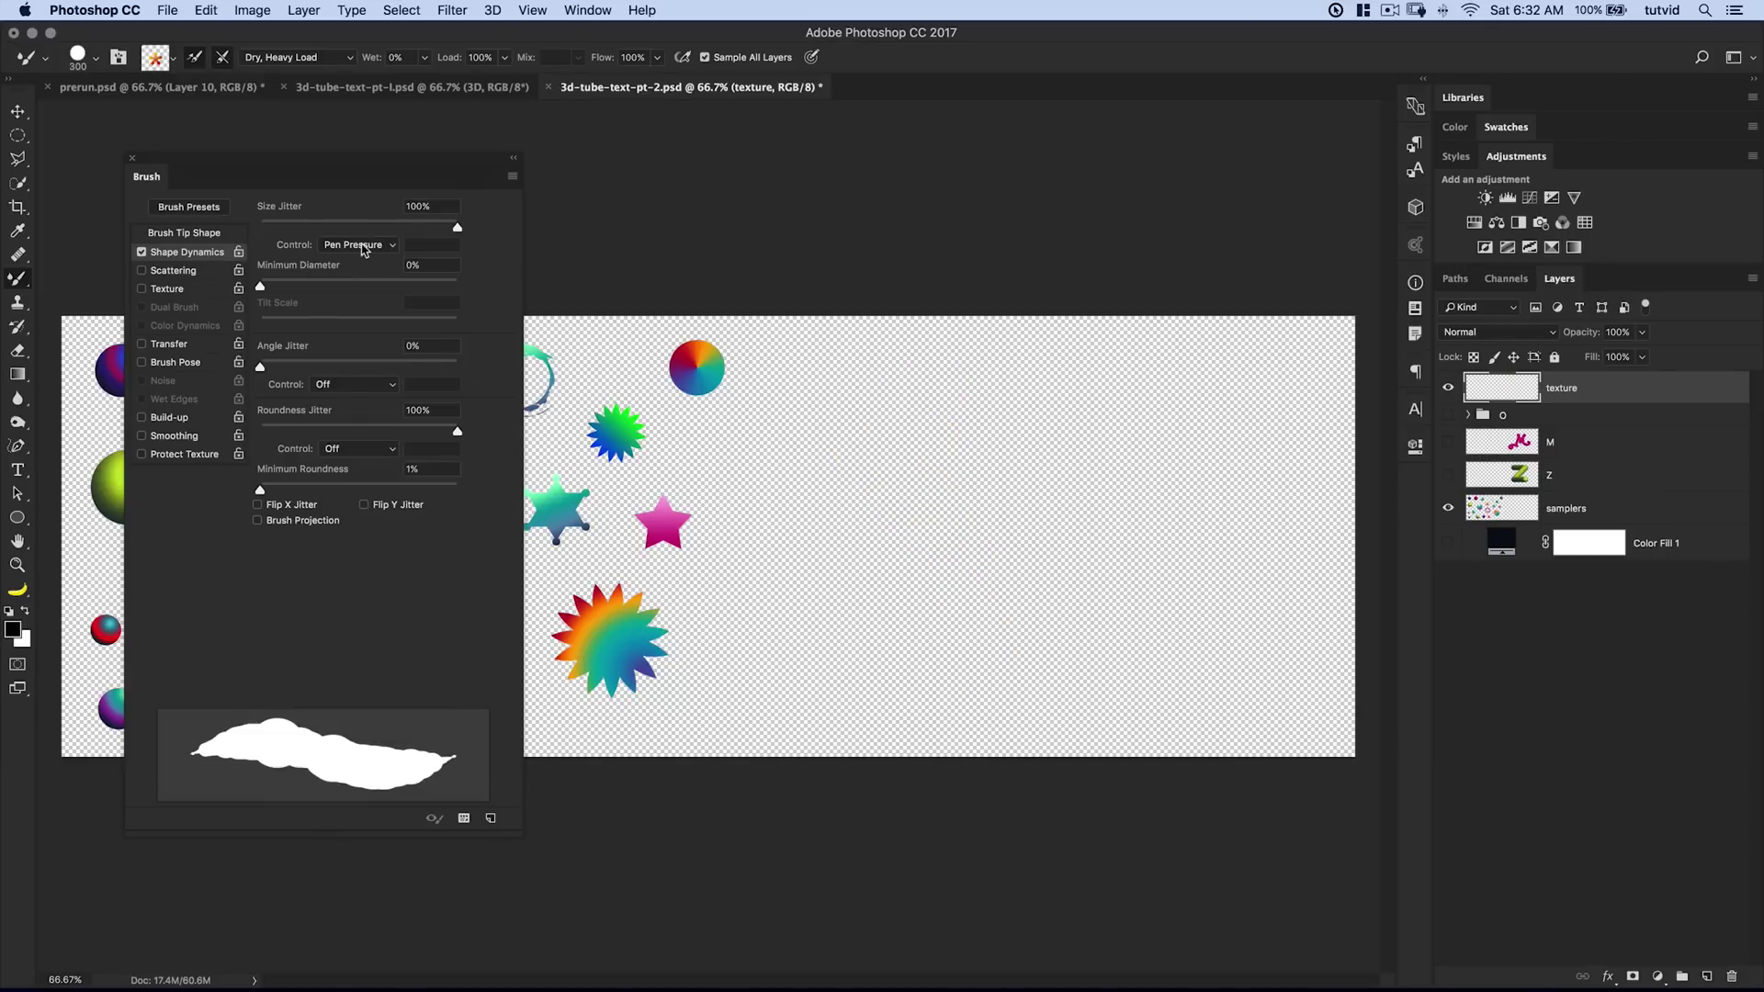
left_click(364, 246)
left_click(349, 224)
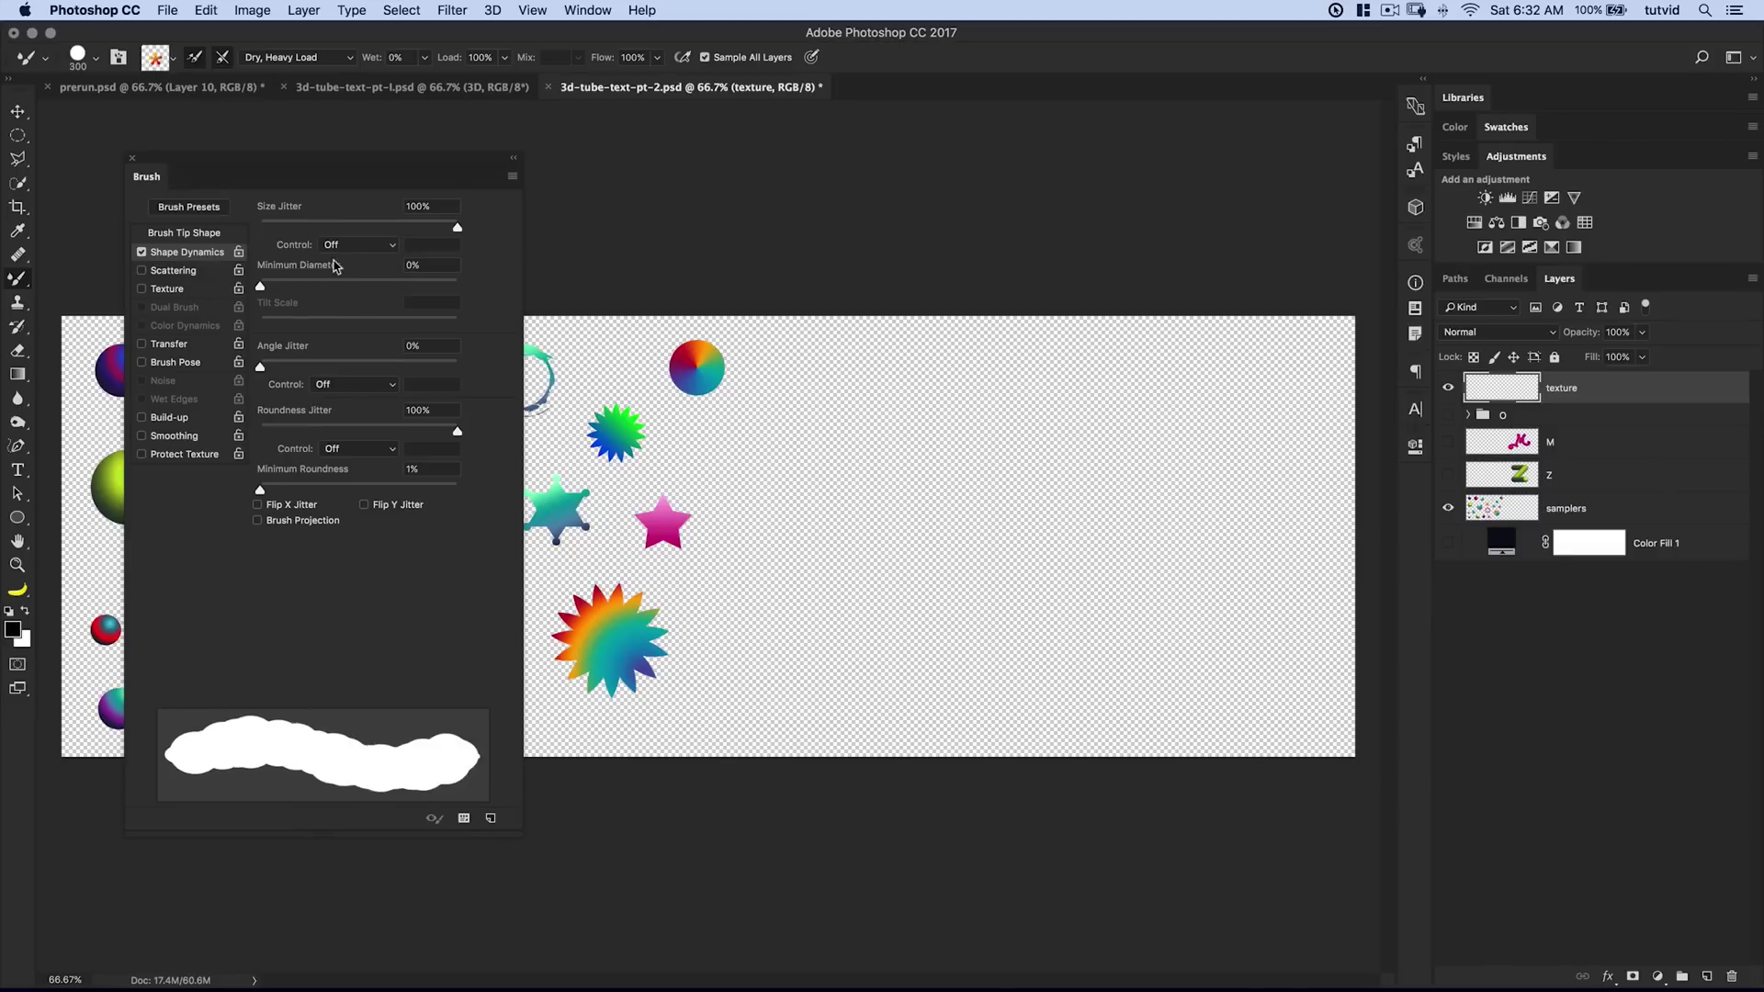
Turn on Scattering and paint several test strokes, undoing each one
left_click(143, 271)
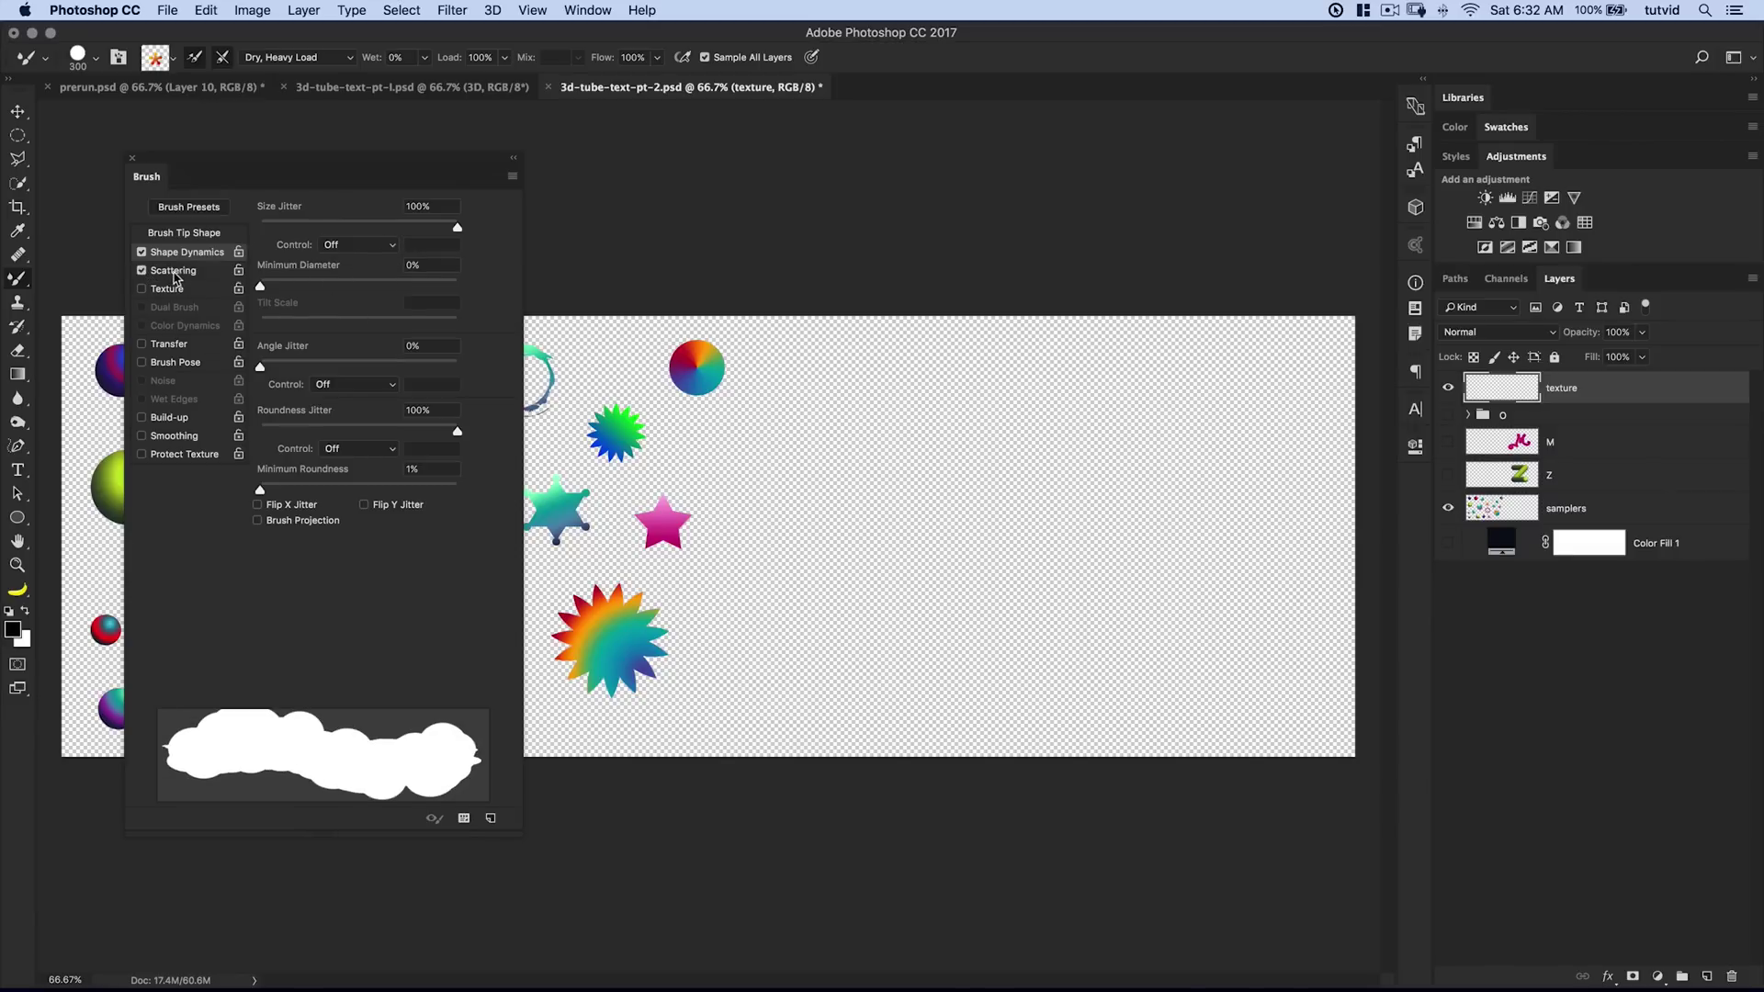
left_click(173, 270)
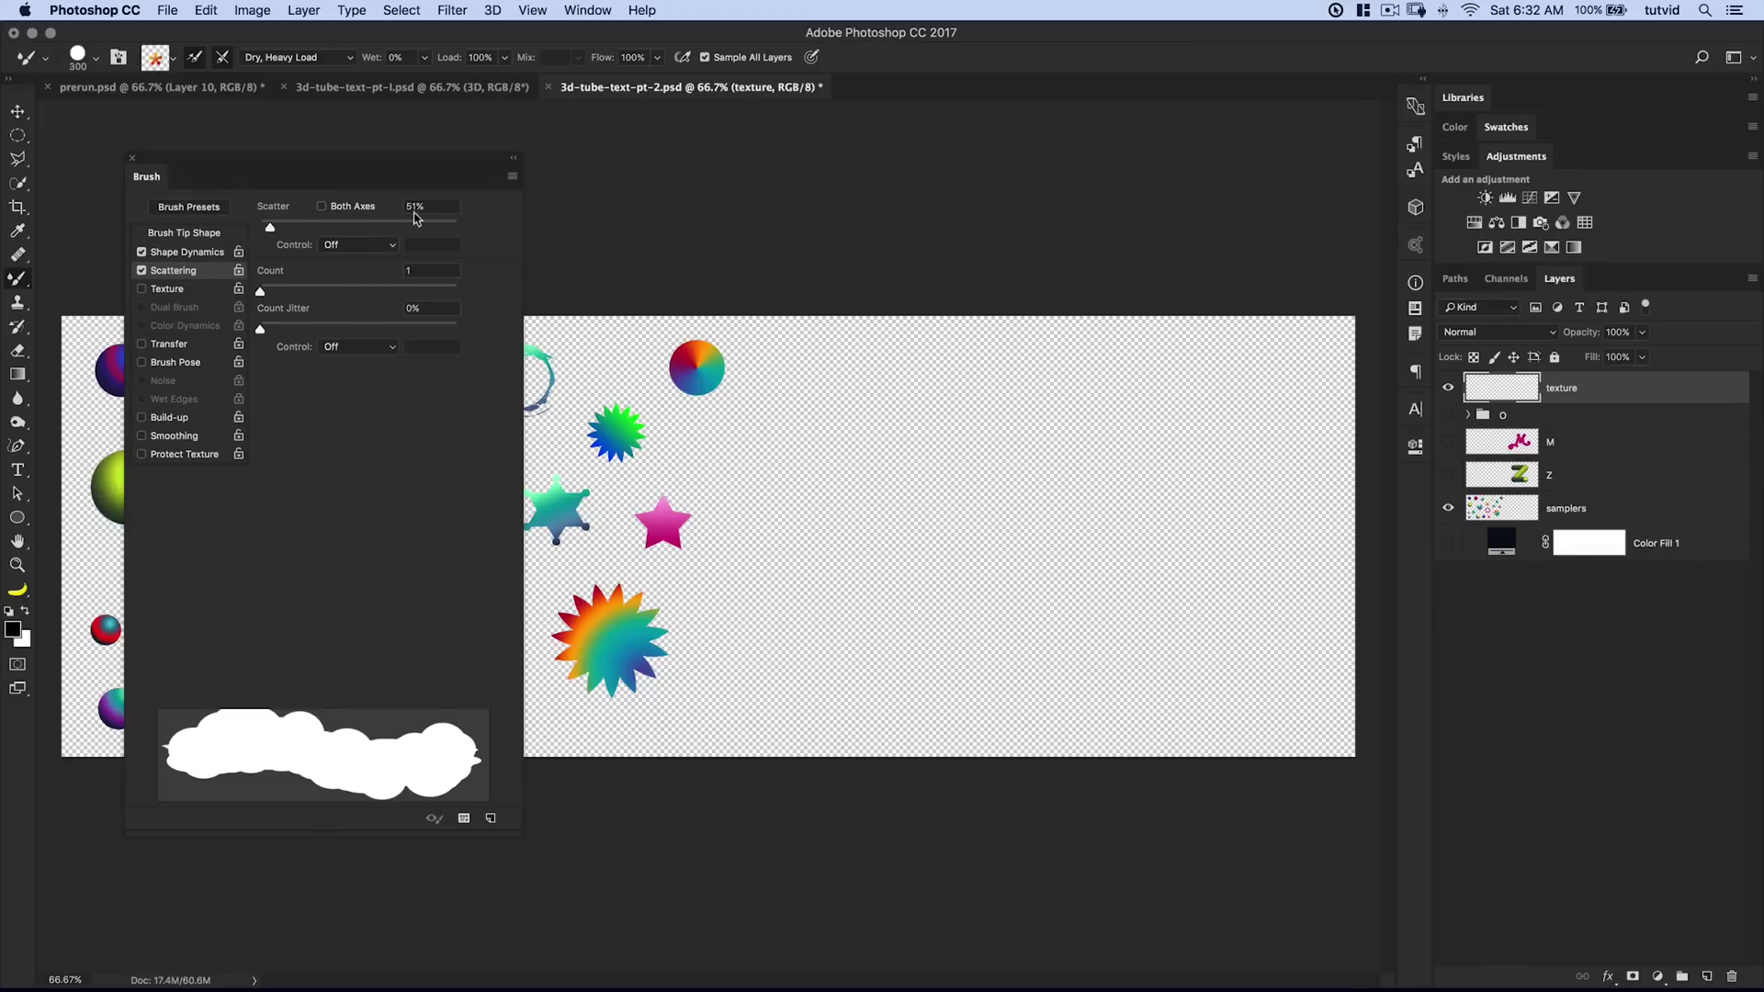
left_click(198, 234)
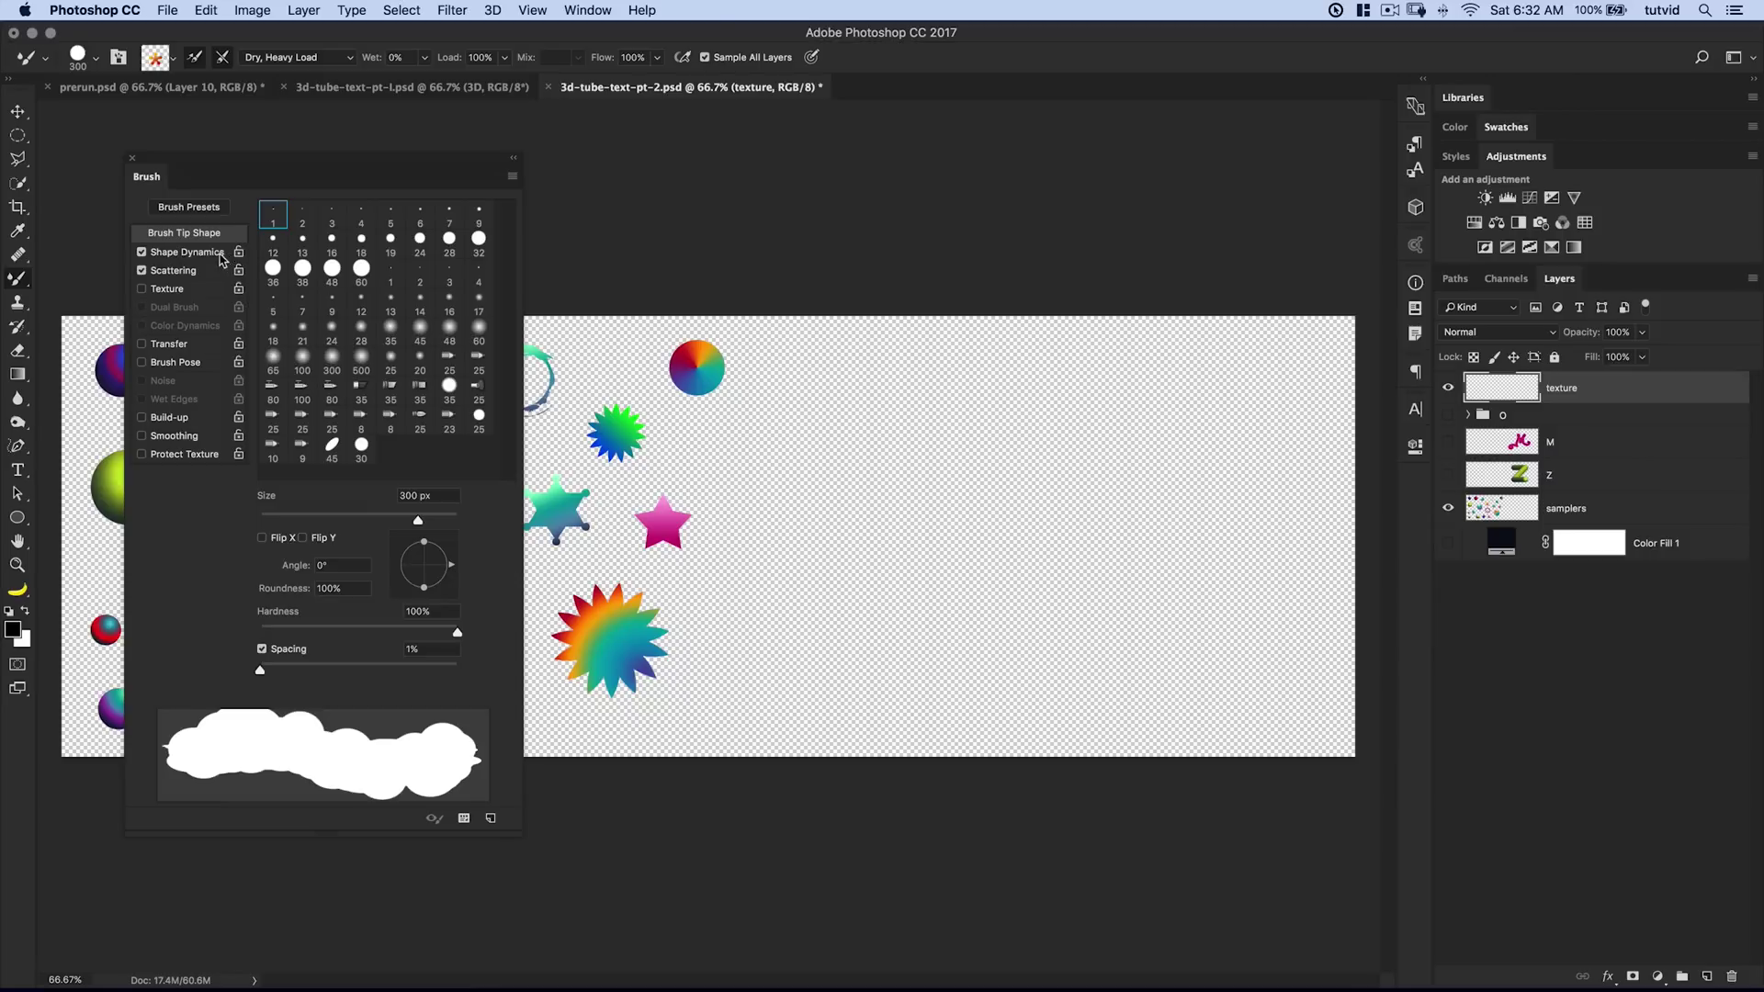
mouse_move(937, 413)
left_mouse_down()
mouse_move(946, 488)
mouse_move(1011, 634)
left_mouse_up()
key("super+z")
mouse_move(873, 424)
left_mouse_down()
mouse_move(856, 470)
mouse_move(971, 461)
mouse_move(950, 525)
mouse_move(1039, 489)
mouse_move(1027, 538)
mouse_move(1129, 553)
mouse_move(1128, 604)
left_mouse_up()
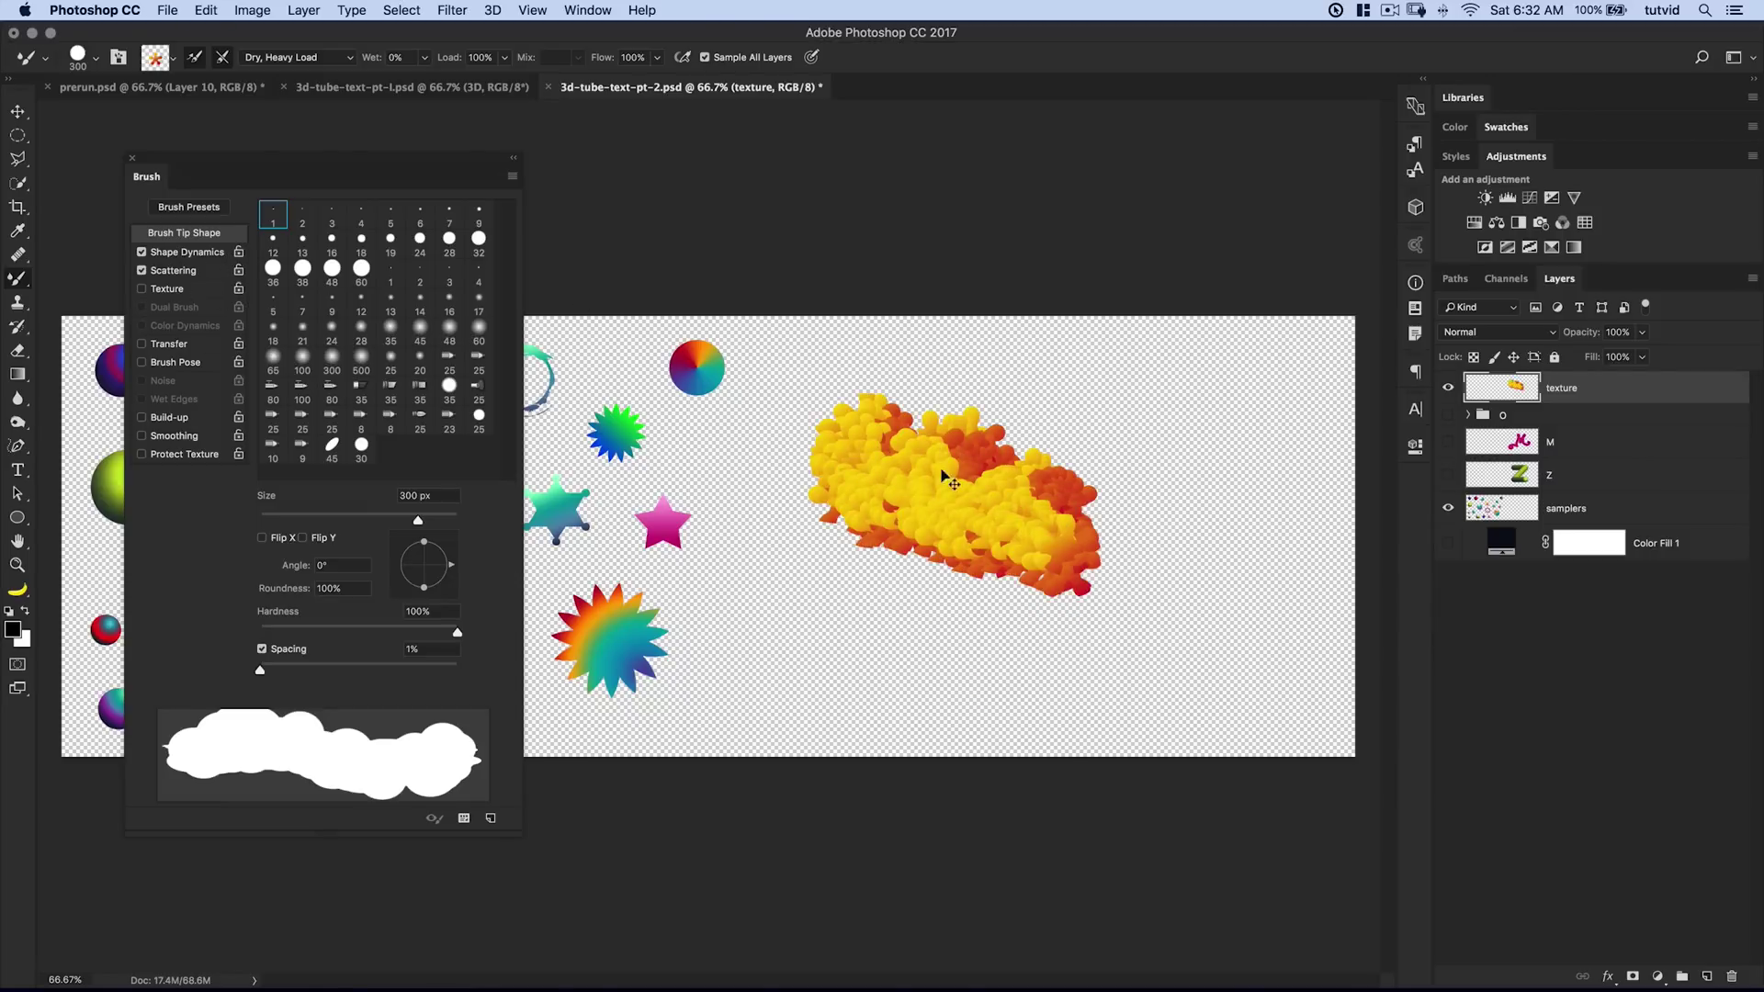
key("super+z")
mouse_move(818, 455)
left_mouse_down()
mouse_move(891, 466)
mouse_move(872, 480)
mouse_move(905, 527)
mouse_move(960, 525)
mouse_move(983, 502)
mouse_move(1020, 539)
mouse_move(1045, 515)
mouse_move(1073, 550)
left_mouse_up()
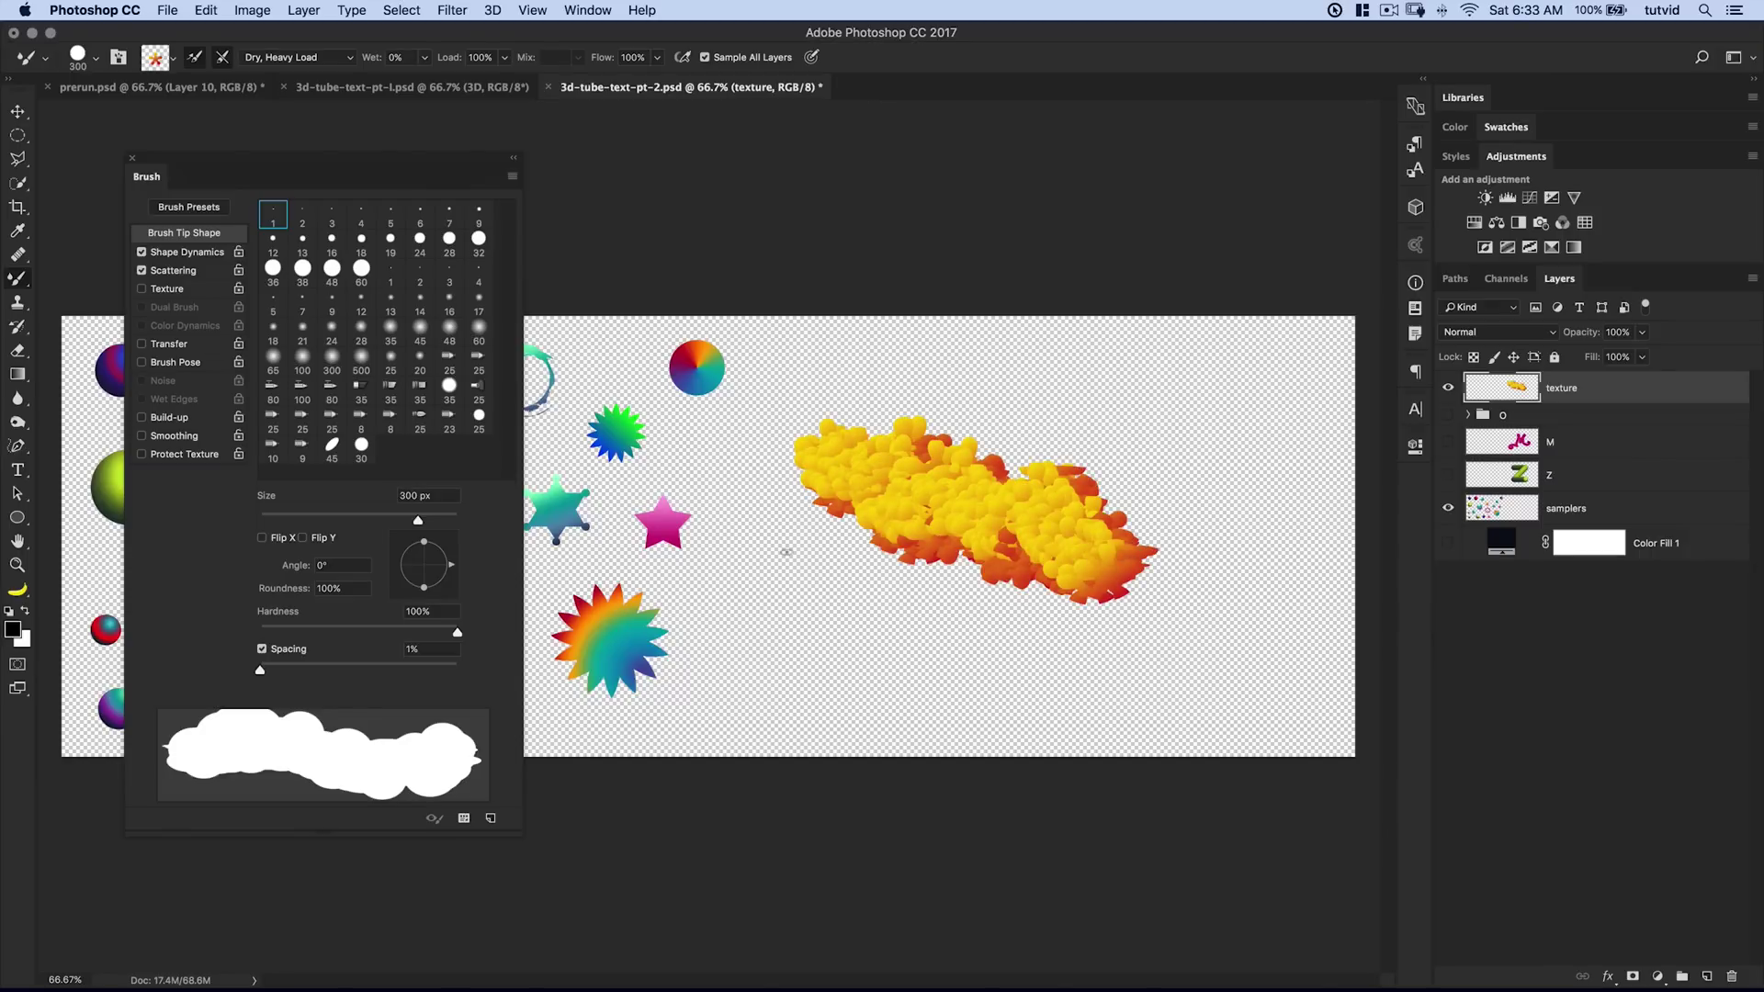
key("super+z")
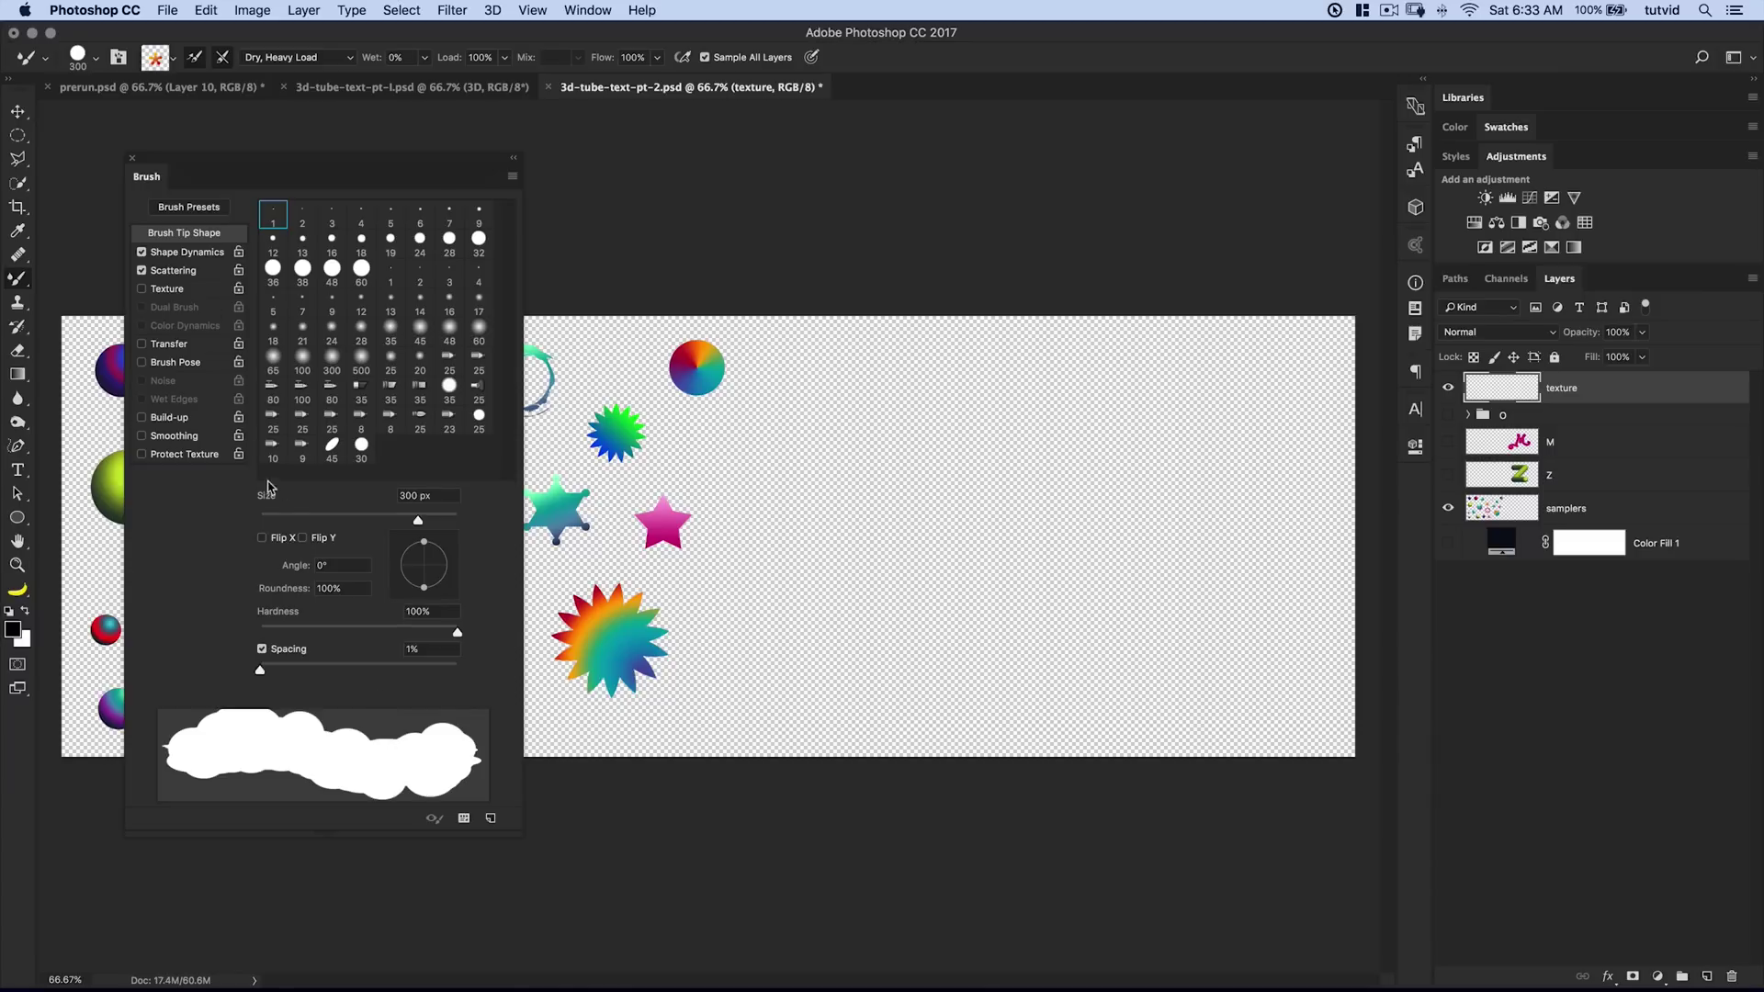
Test 25% brush spacing, then restore spacing to 1% and undo the test strokes
left_click_drag(262, 675, 284, 670)
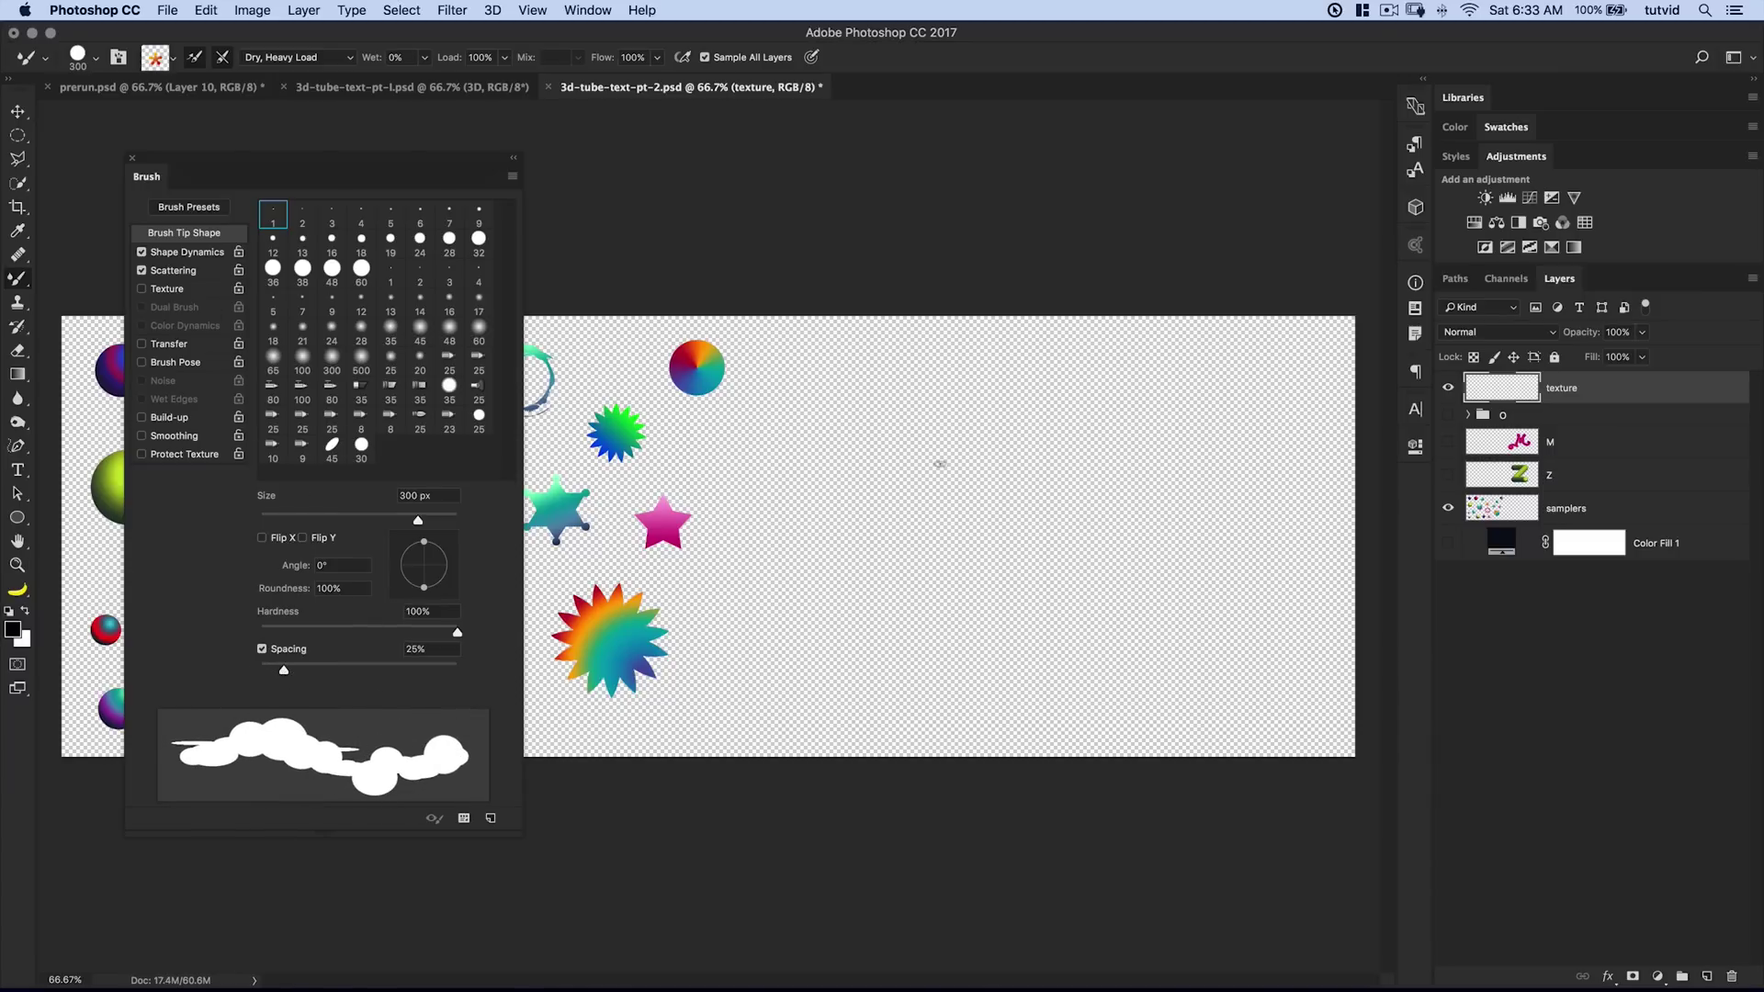
mouse_move(928, 439)
left_mouse_down()
mouse_move(983, 542)
mouse_move(1116, 643)
left_mouse_up()
key("super+z")
left_click_drag(284, 671, 256, 677)
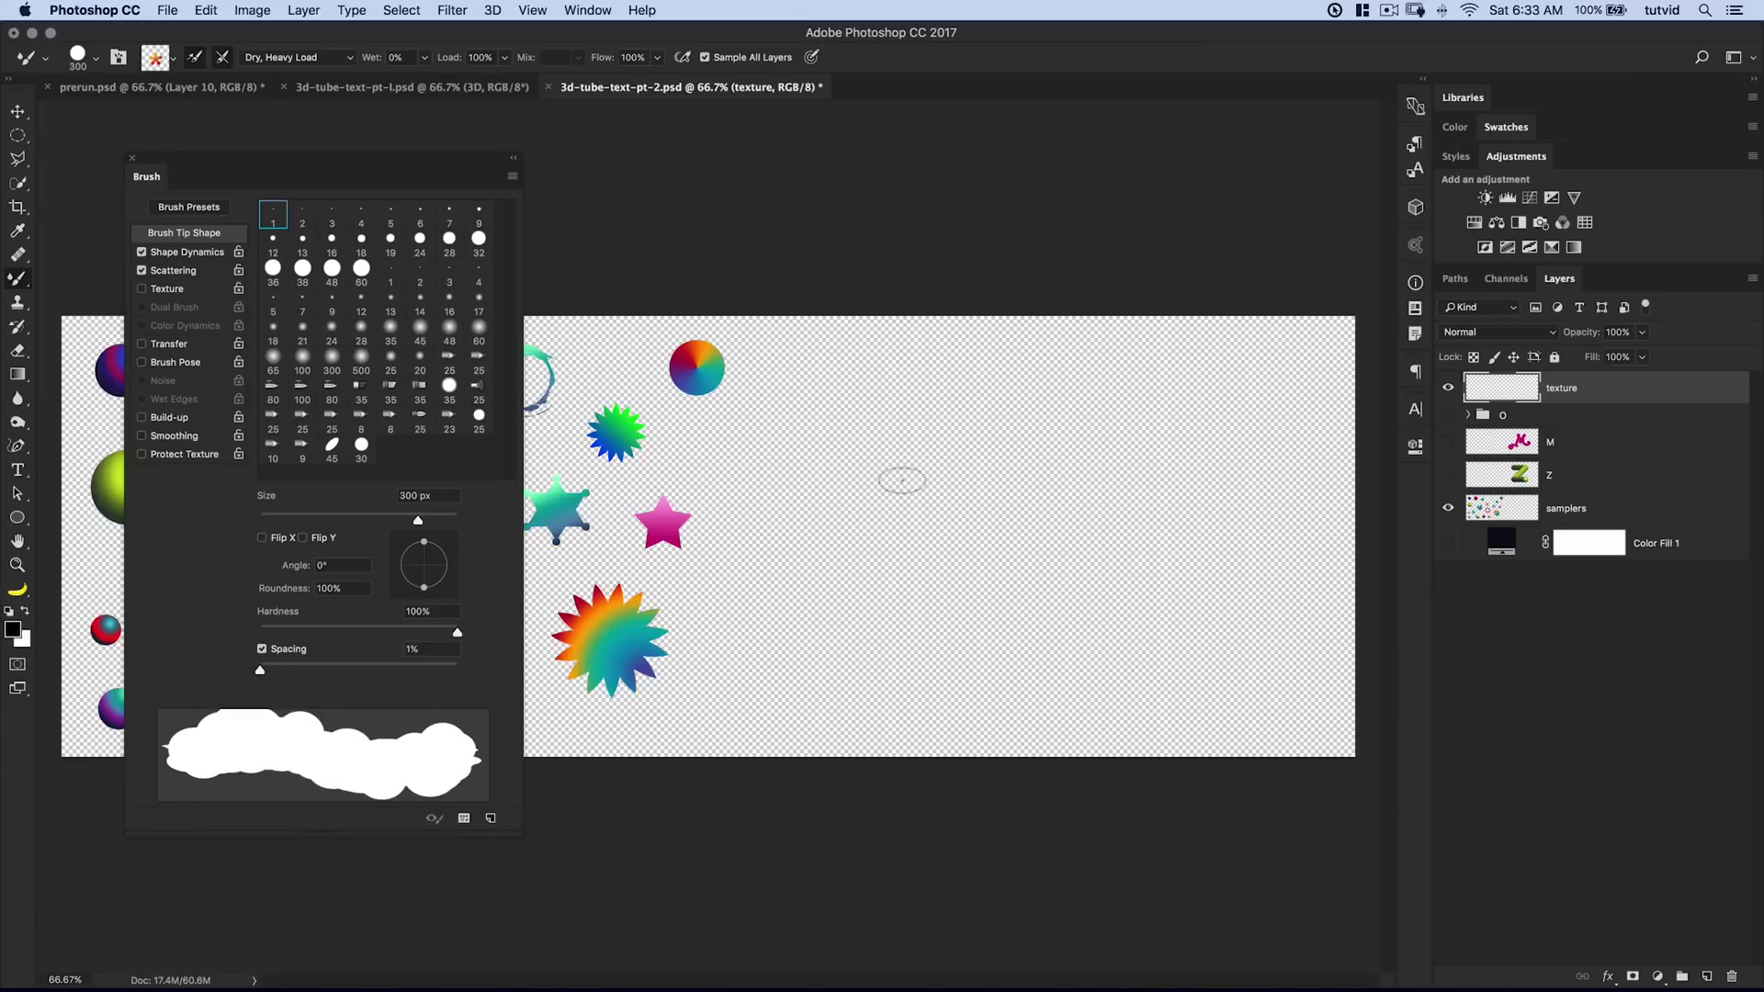
left_click_drag(924, 437, 1001, 528)
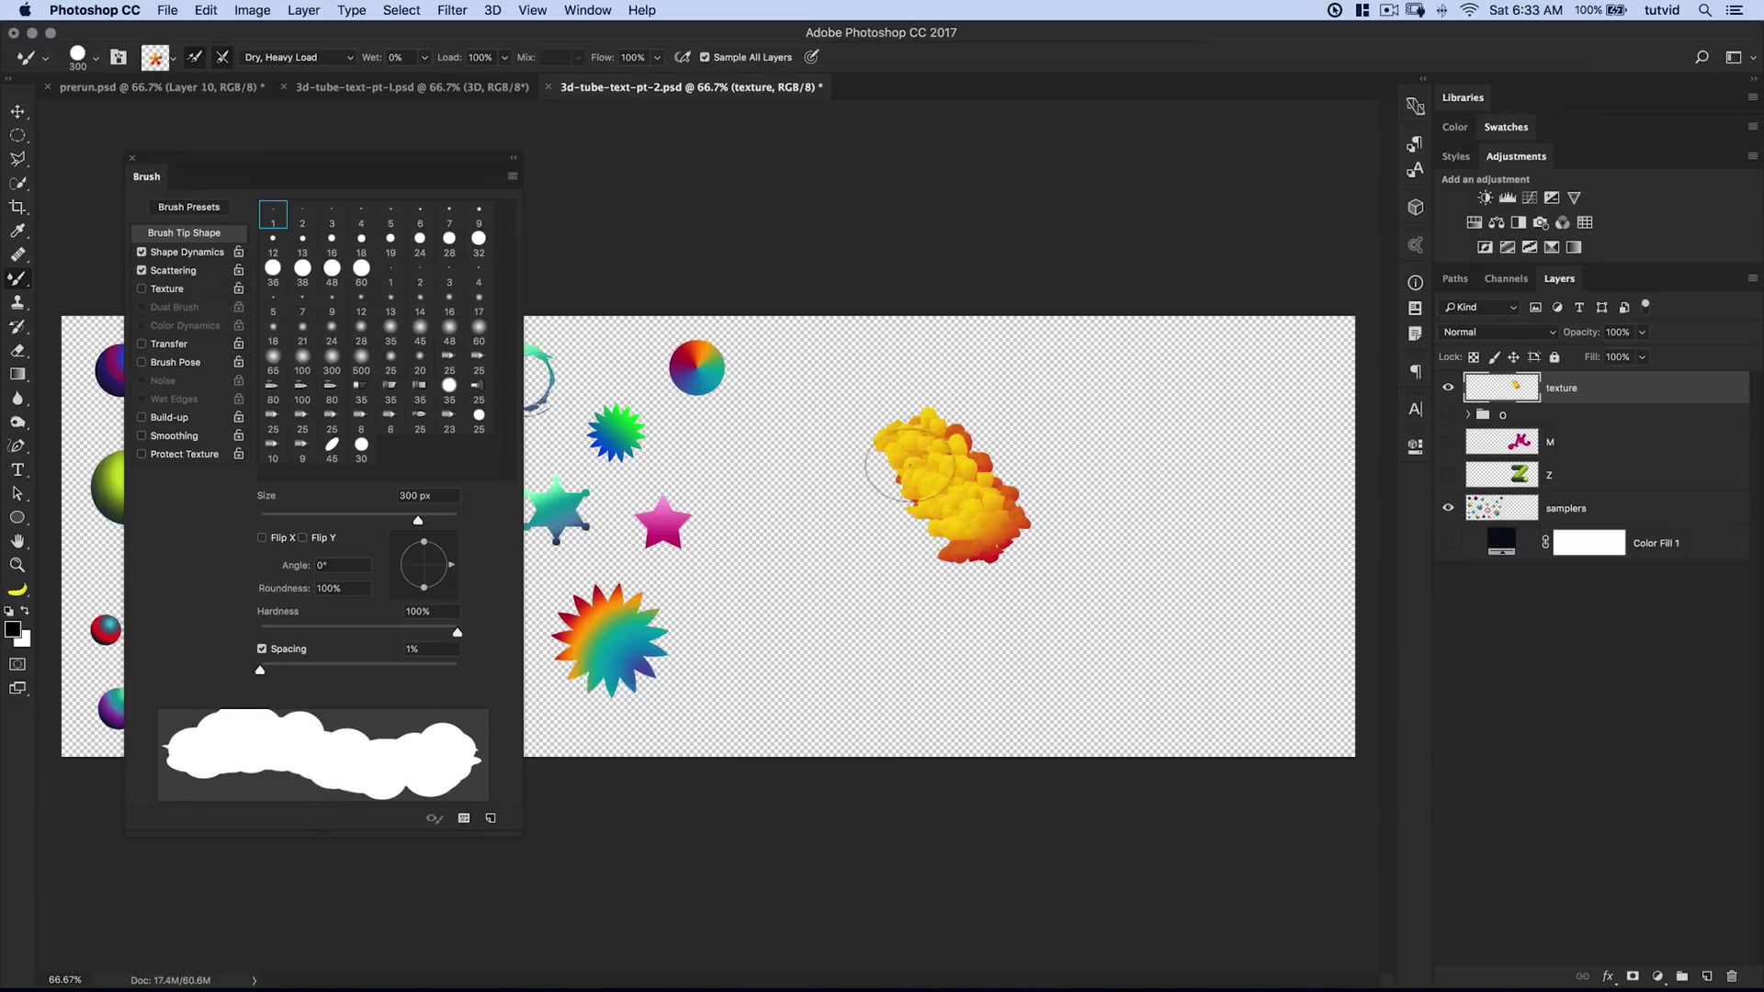
key("super+z")
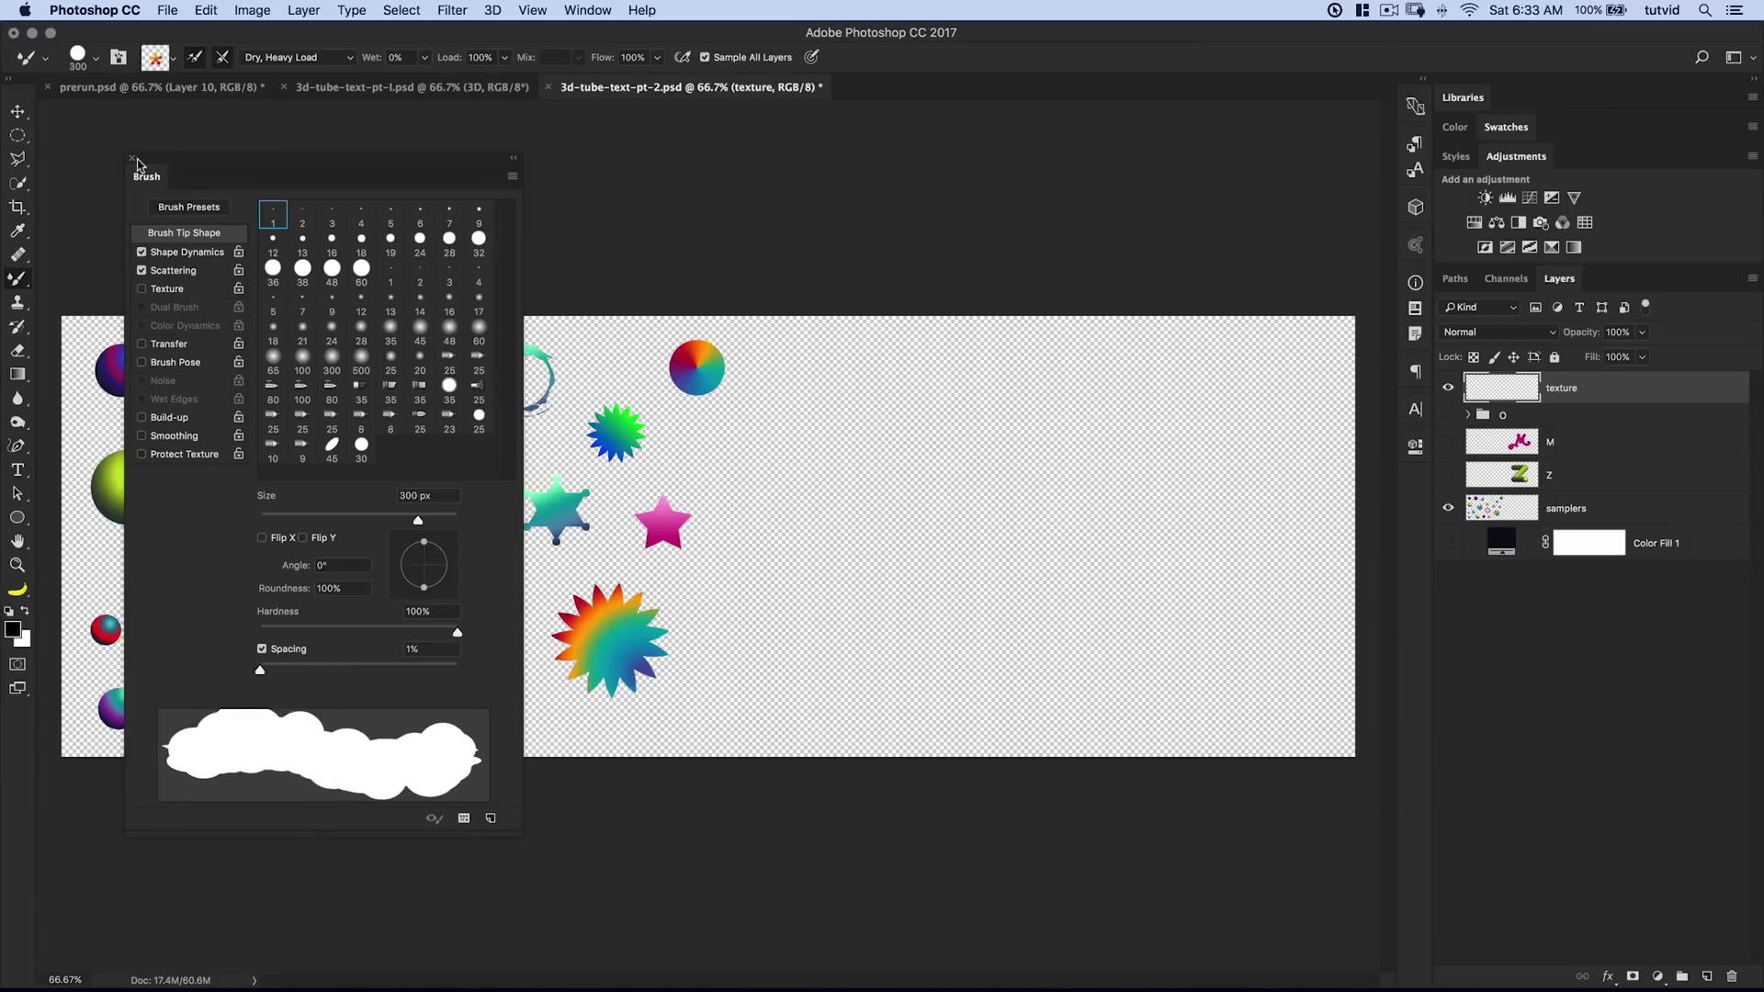
left_click(134, 160)
Select the C-shaped Path 3 and move it to the right of centre
left_click(1455, 278)
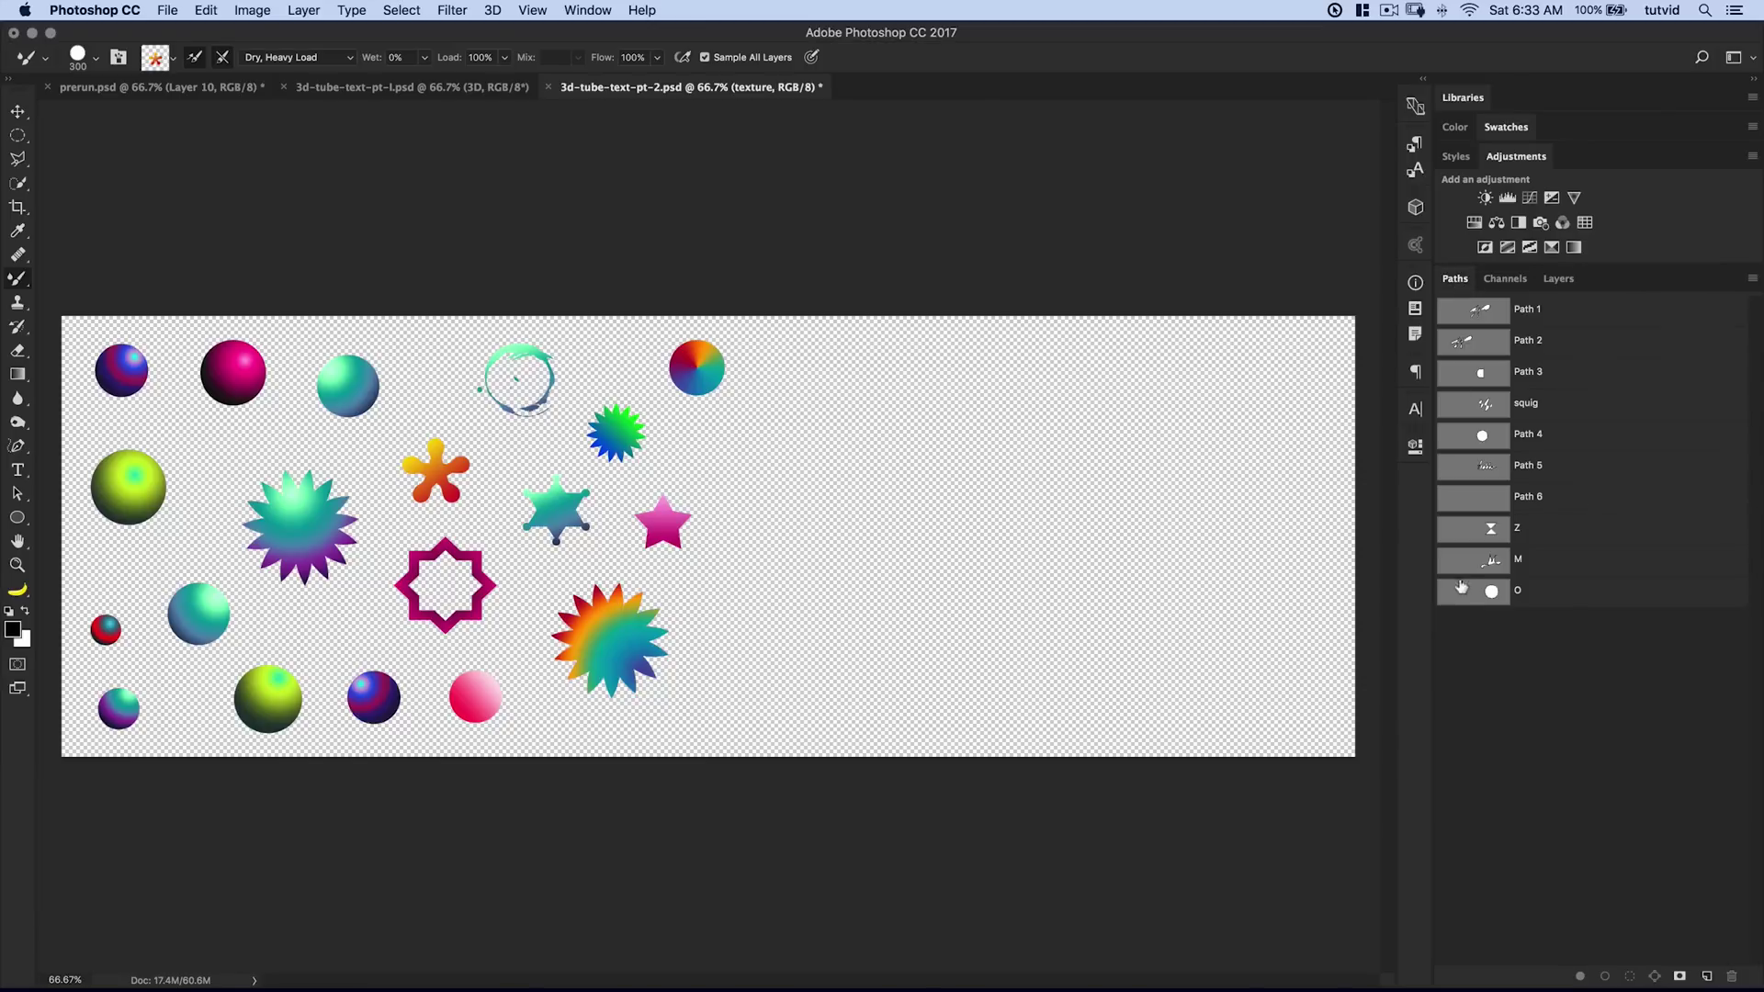
left_click(1547, 374)
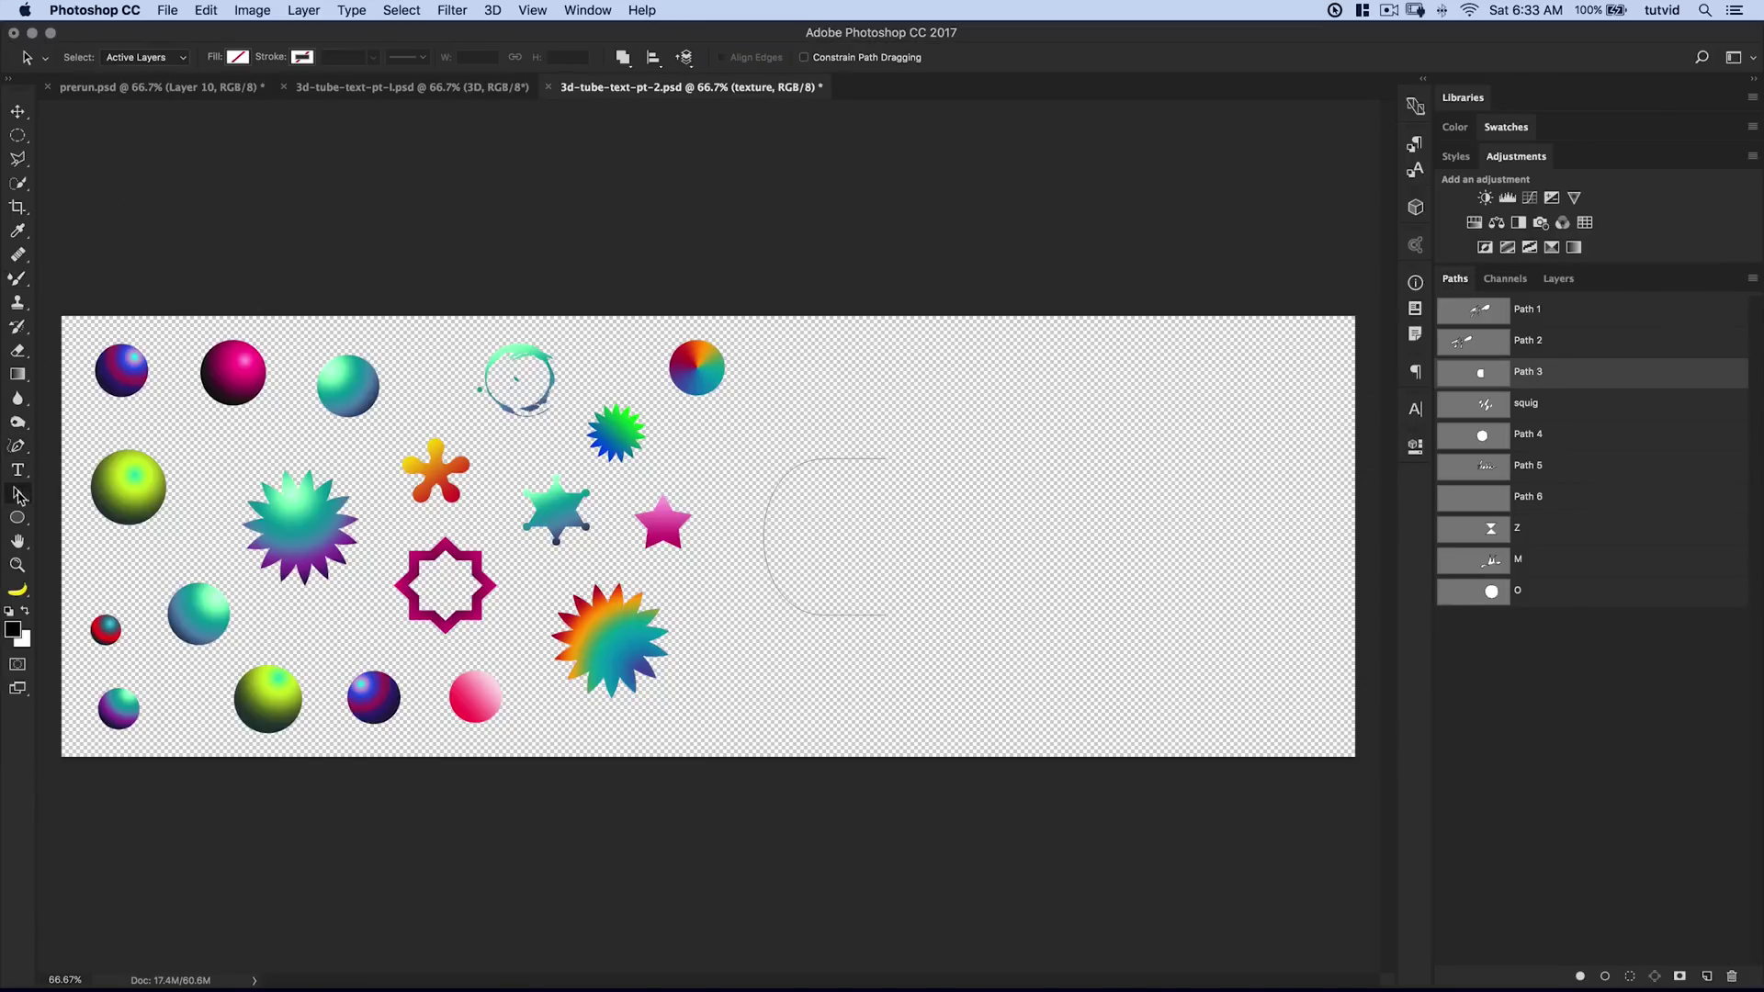
left_click_drag(744, 435, 960, 668)
left_click_drag(856, 466, 1044, 465)
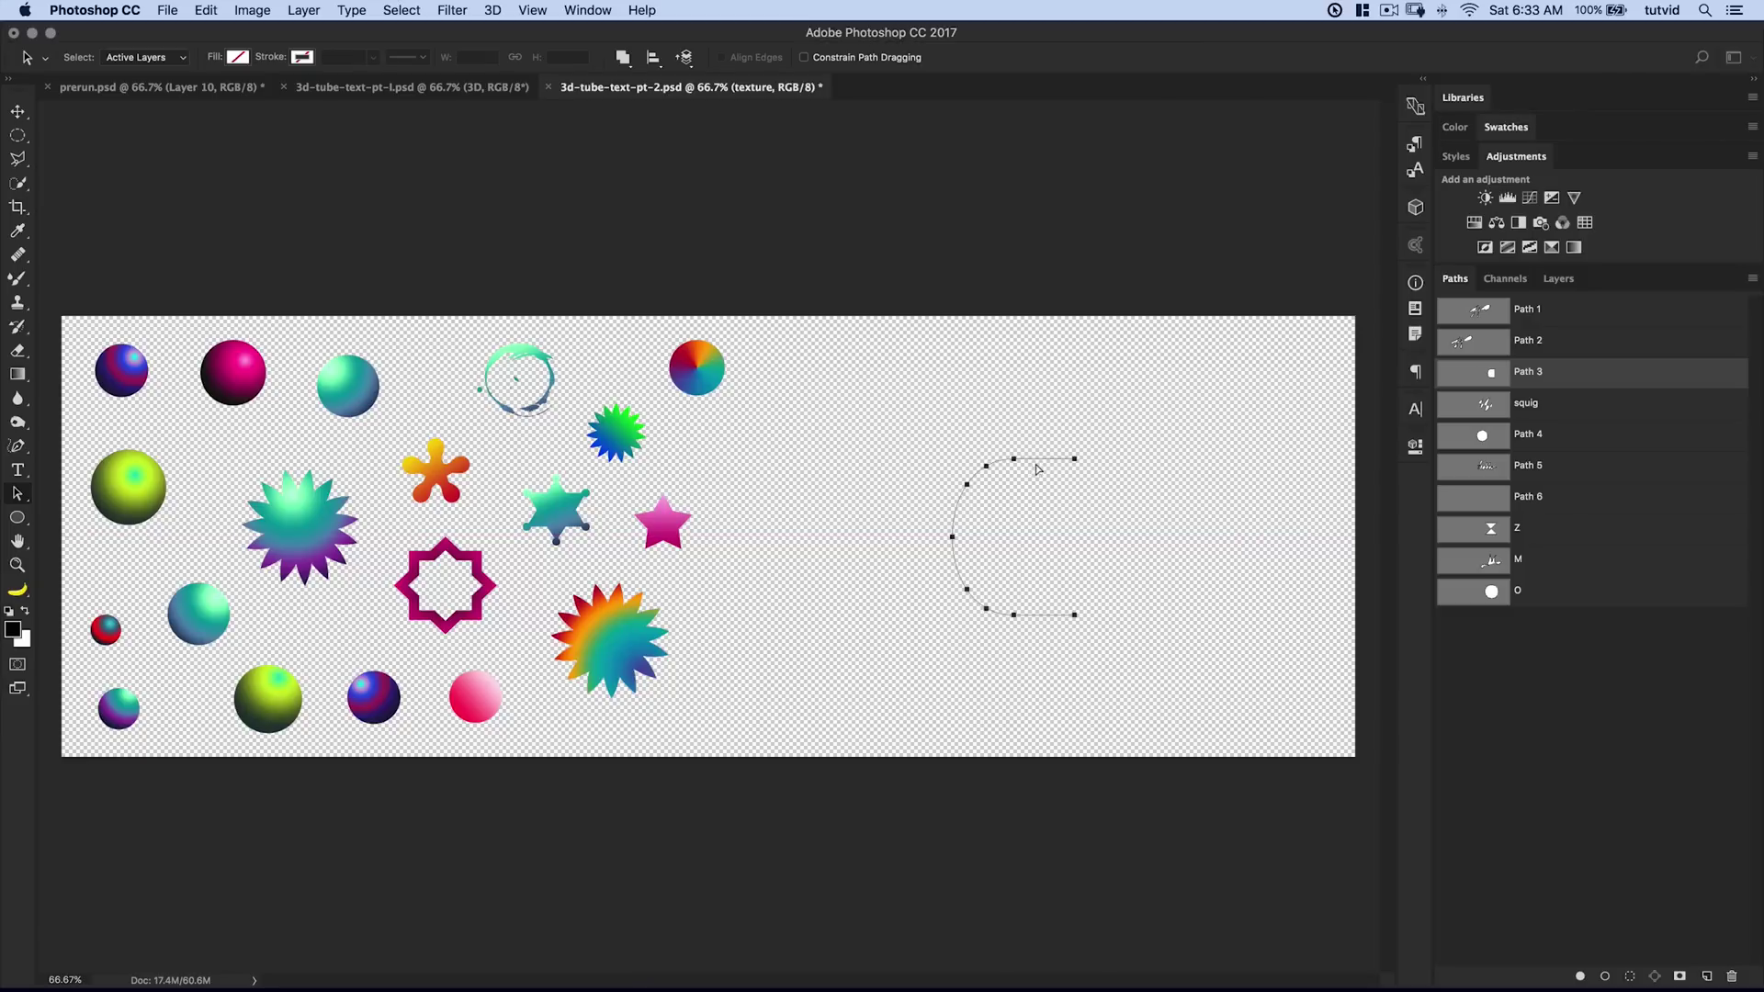
Stroke Path 3 with the current brush to paint the ragged orange-yellow C
left_click(1553, 277)
left_click(1455, 280)
right_click(1559, 372)
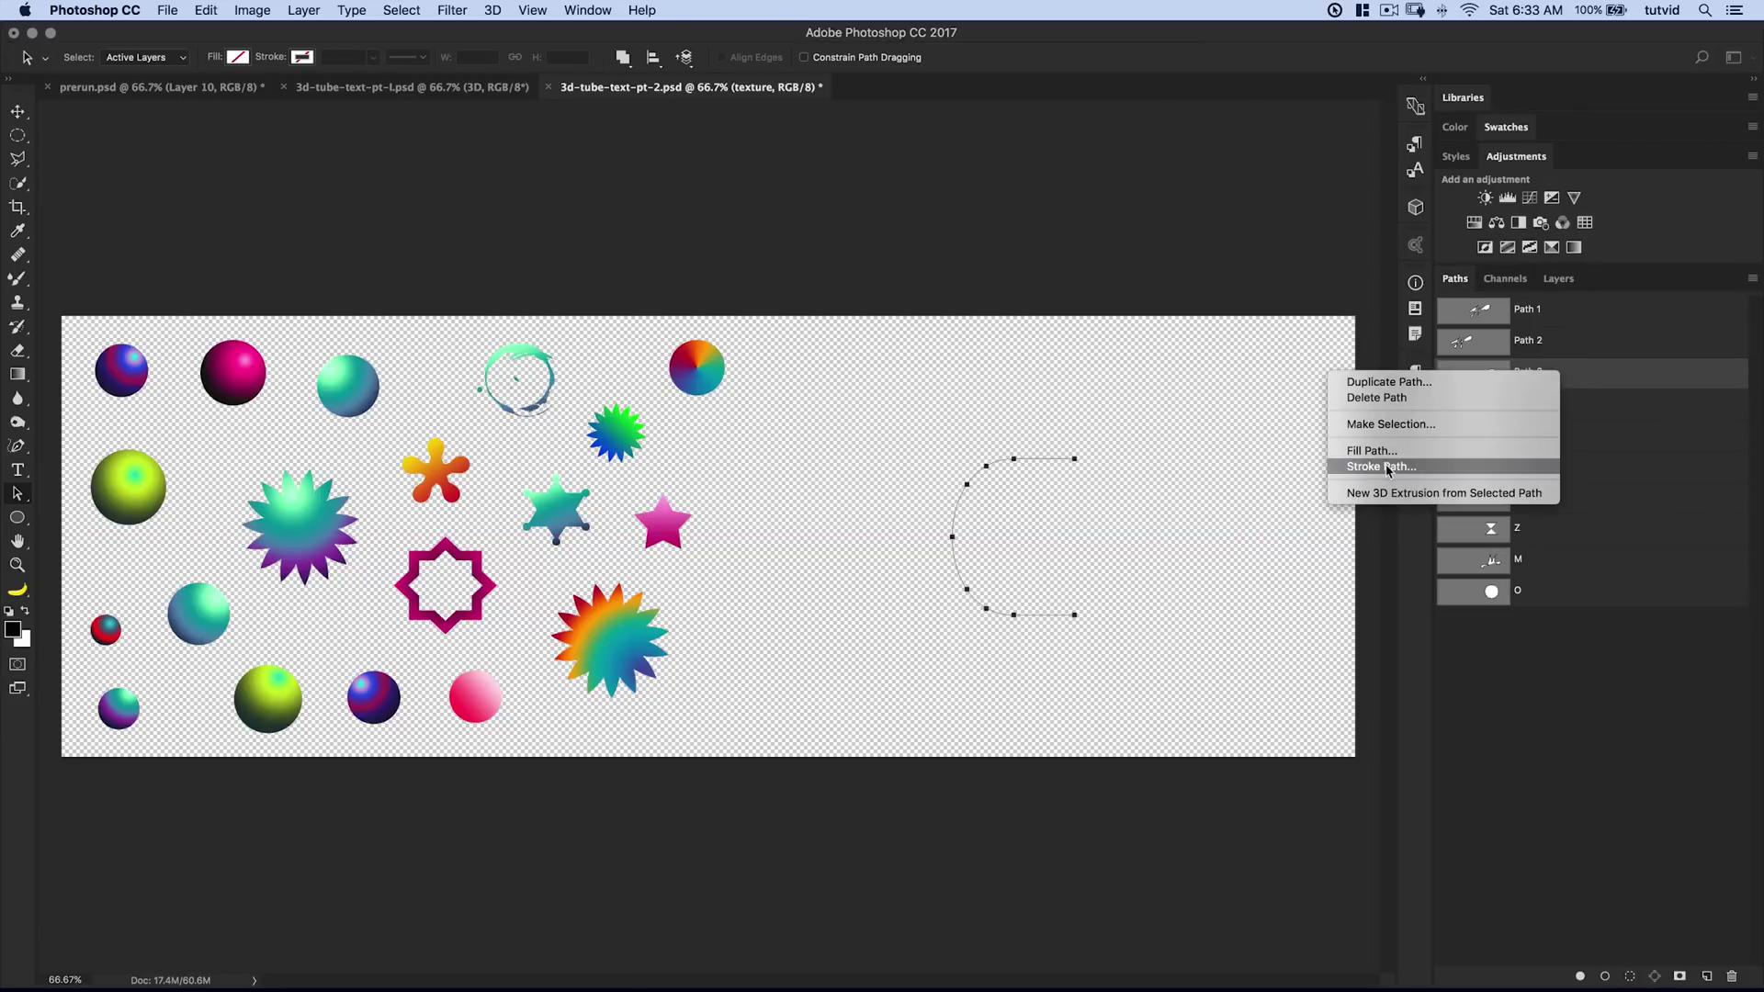
left_click(1387, 467)
left_click(923, 288)
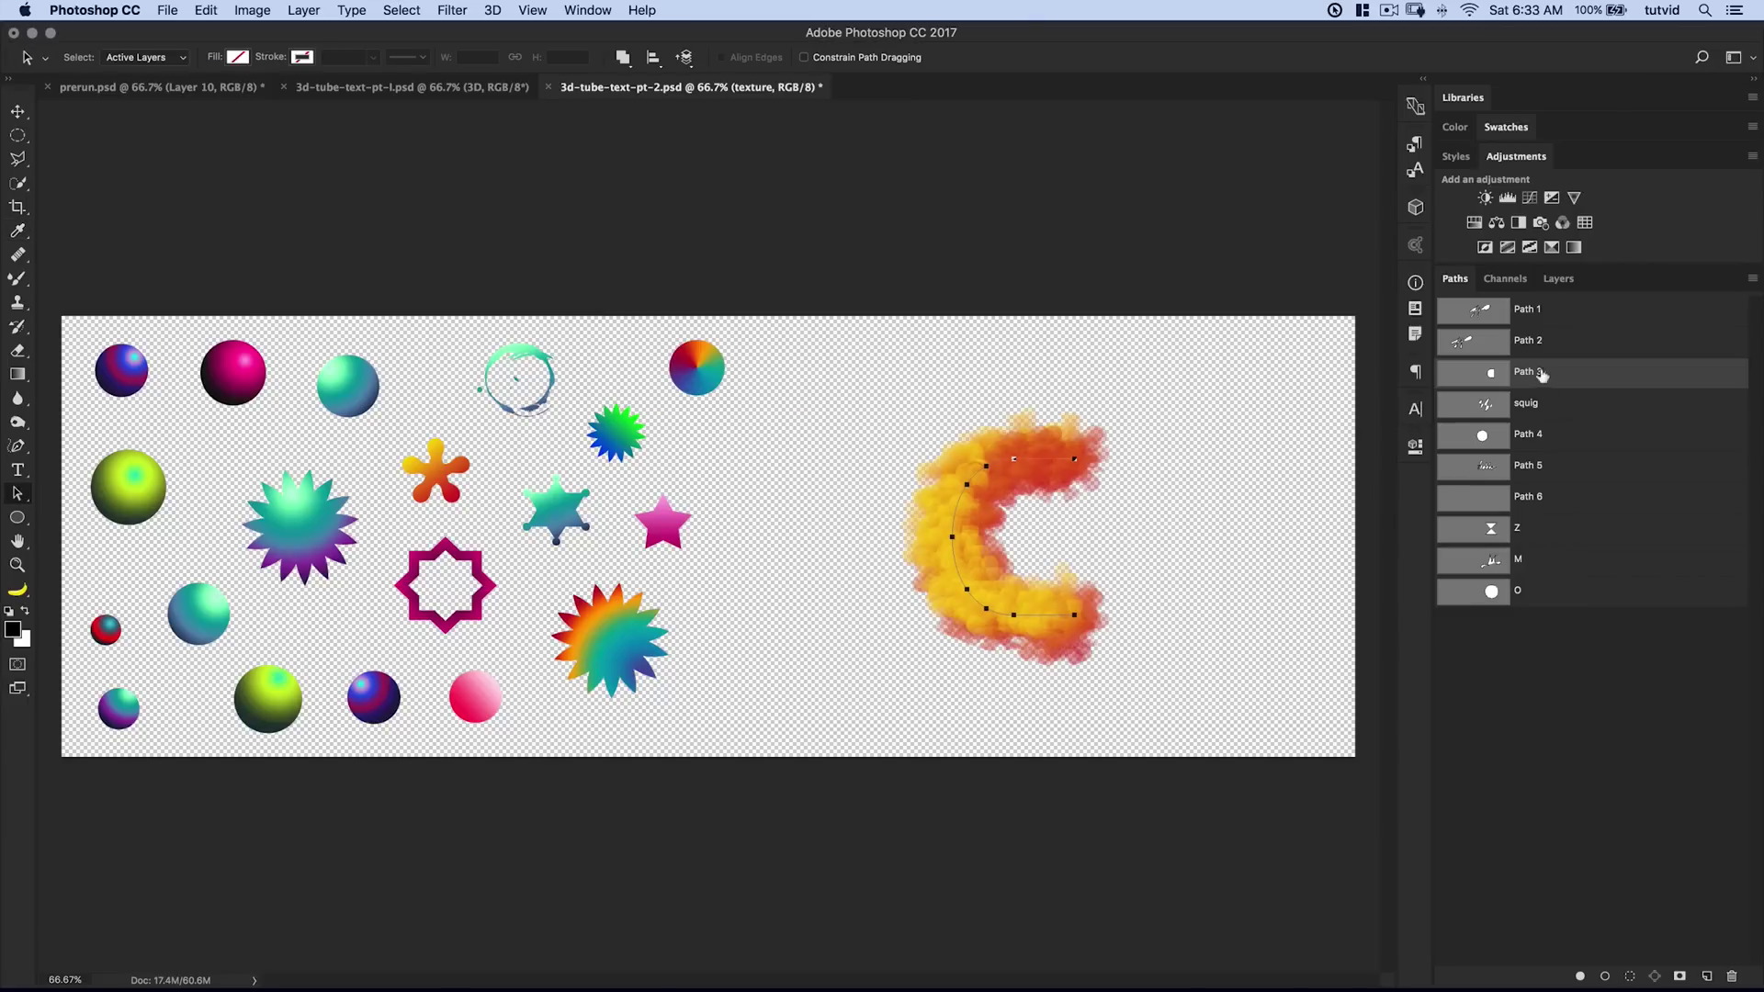
Turn on the dark navy Color Fill 1 layer and hide the C path outline
left_click(1559, 278)
left_click(1448, 543)
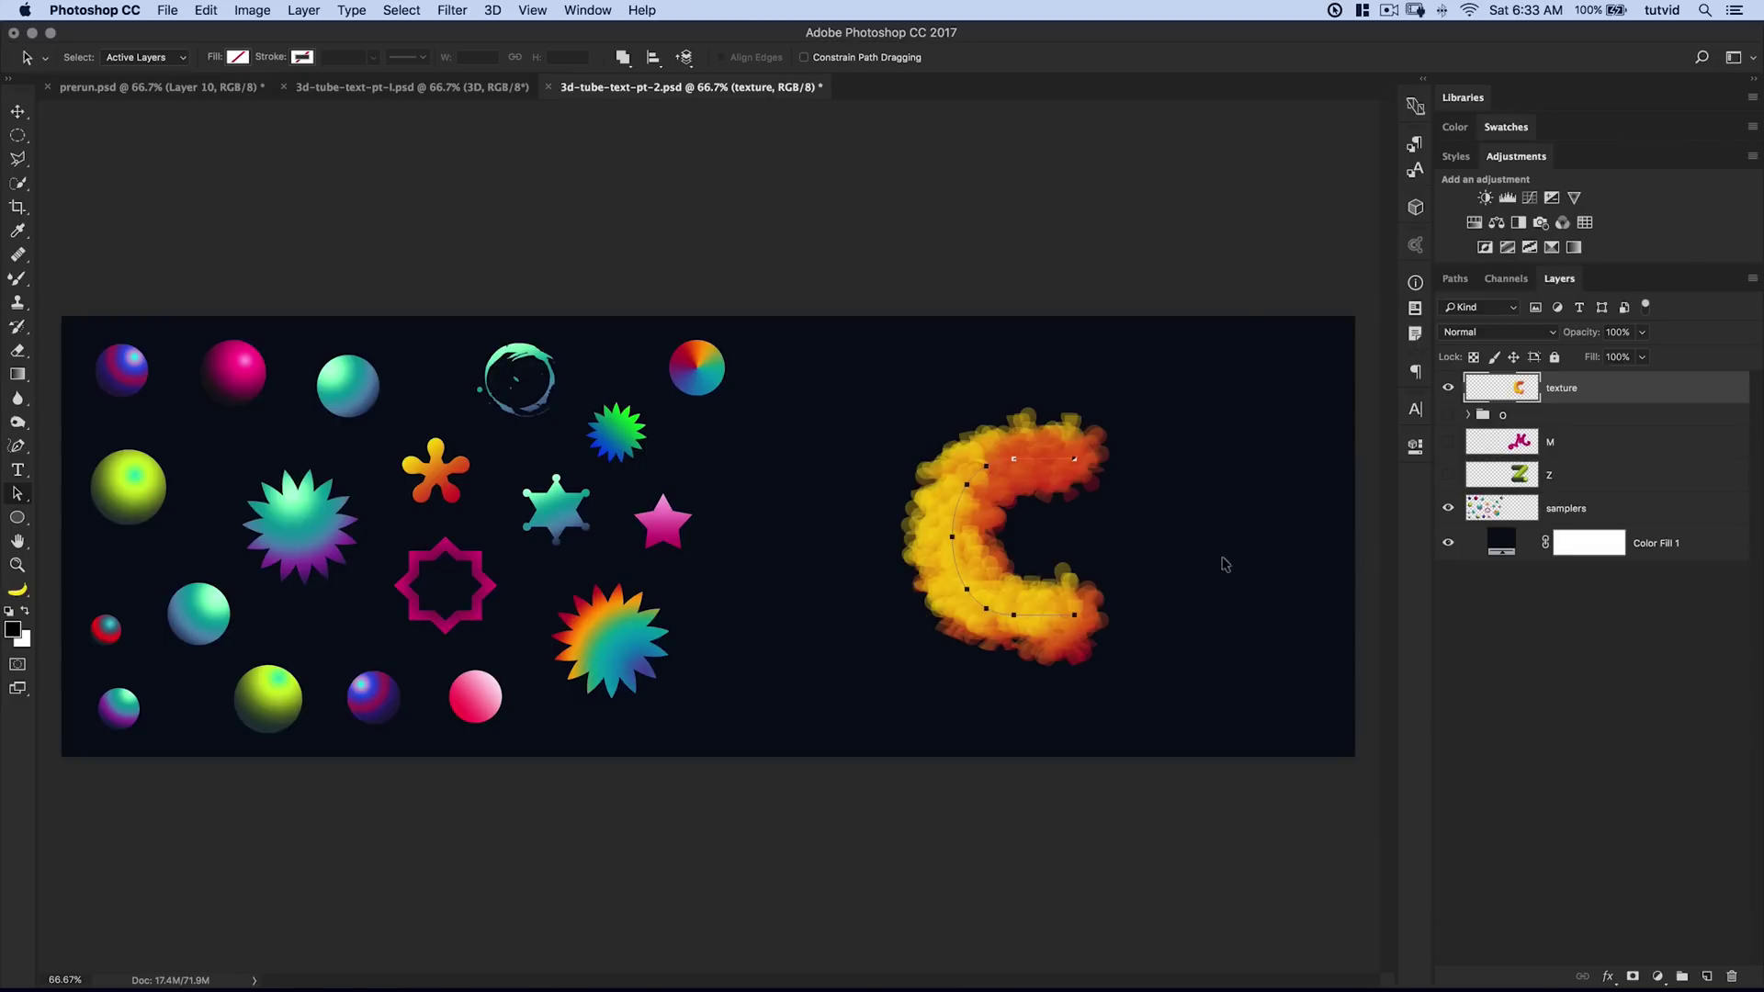
left_click(1549, 618)
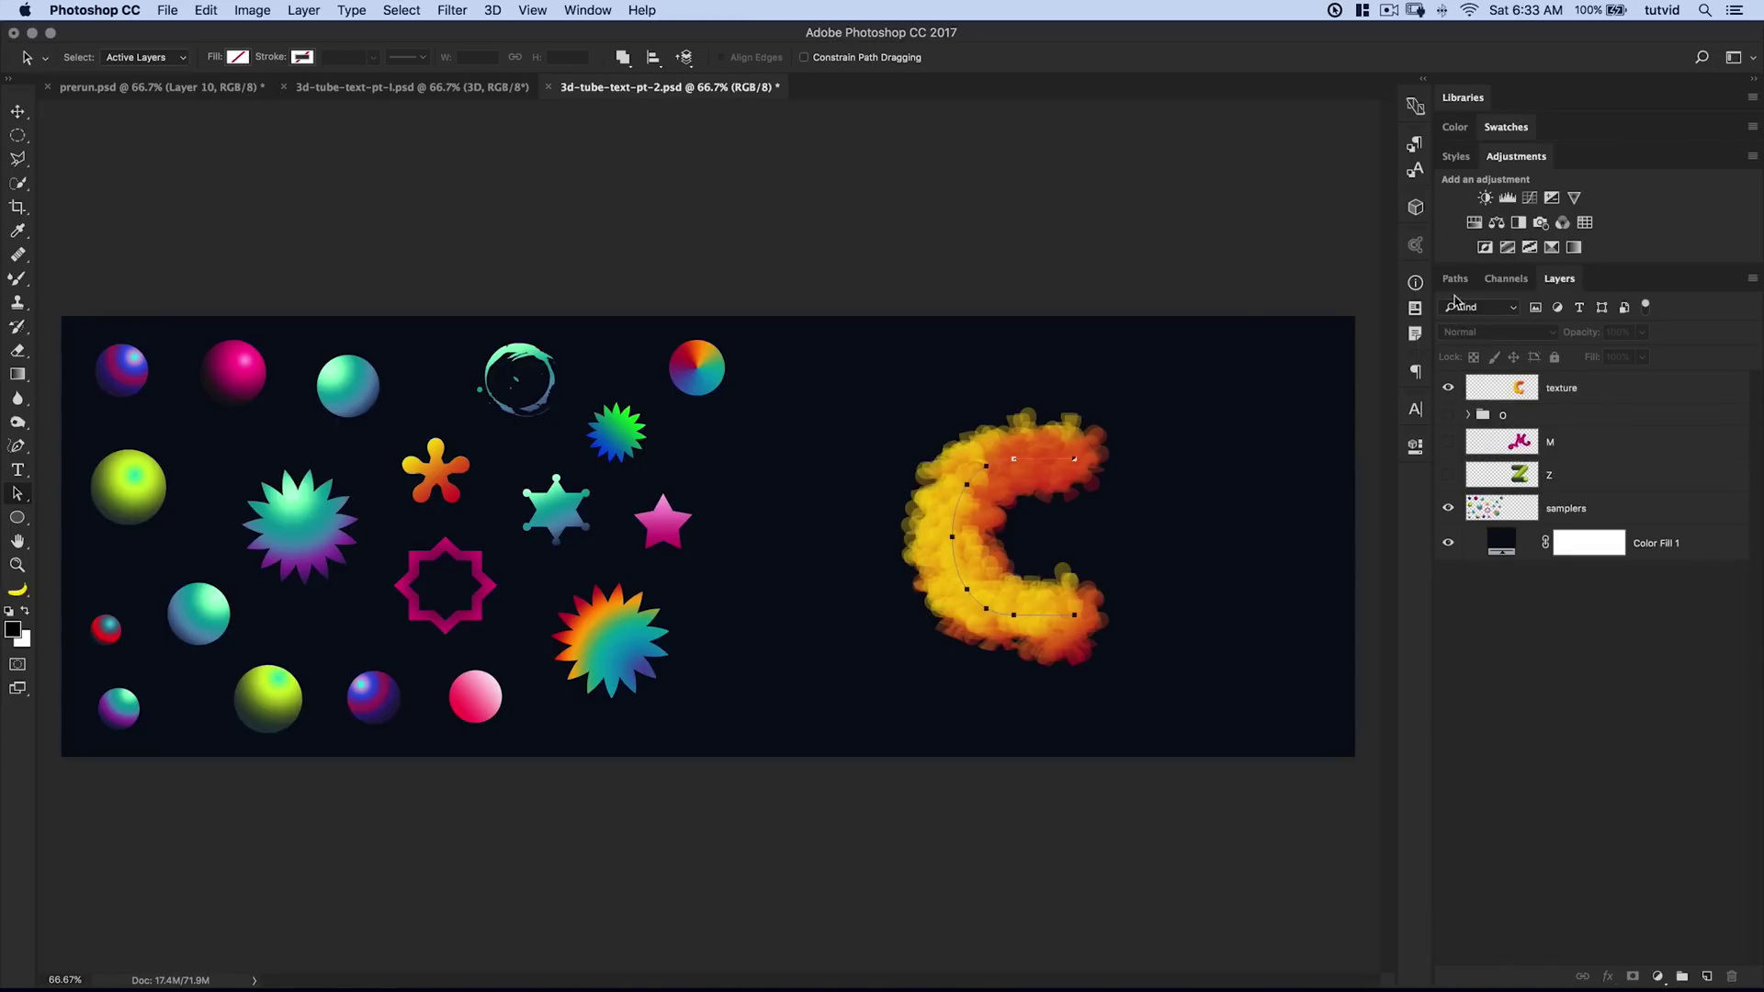
left_click(1455, 278)
left_click(1517, 614)
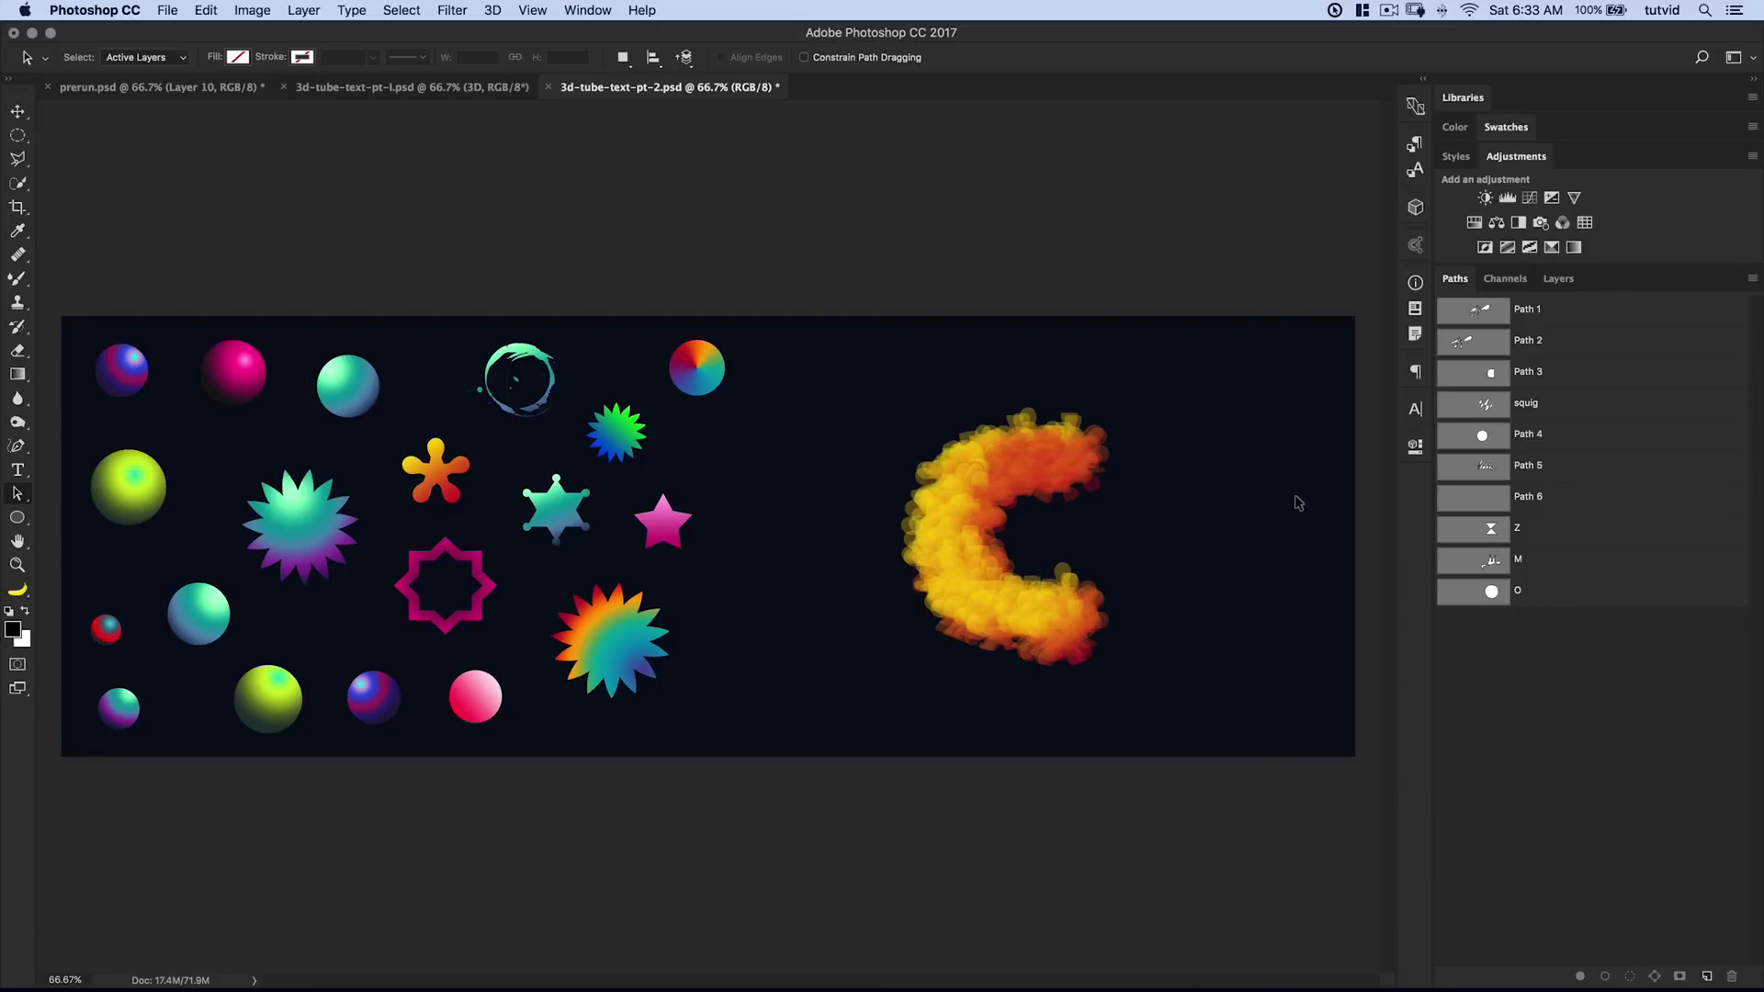